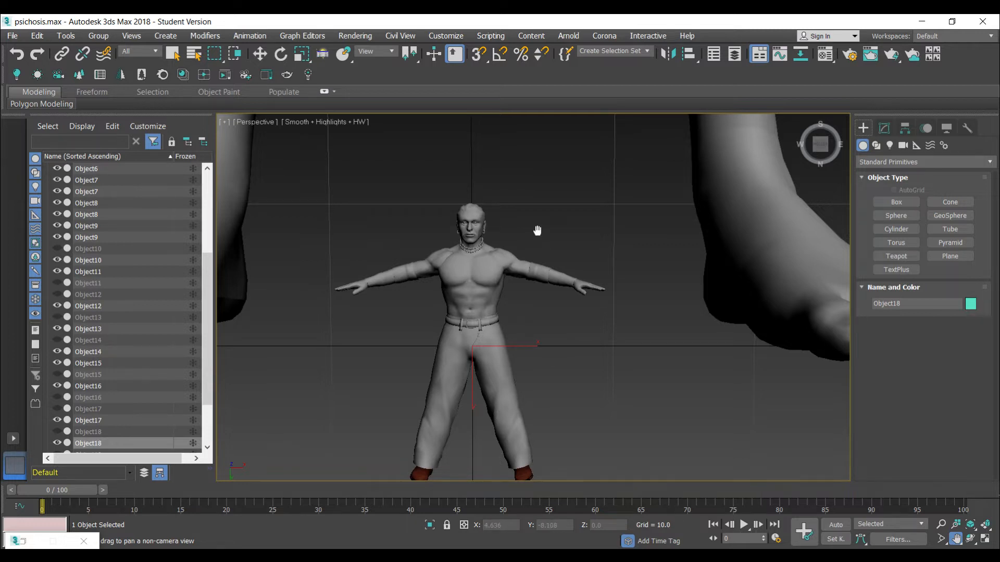
- Examine the size difference between the small clothed figure and the large bare body, and view the source wrestler in X-Rey
scroll(537, 230, down, 8)
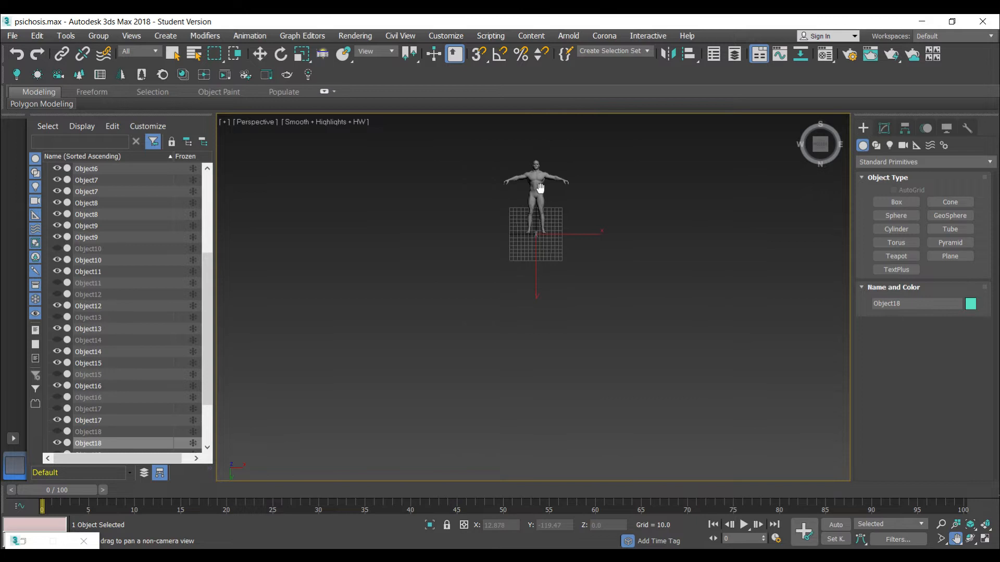
drag(539, 190, 521, 259)
scroll(521, 259, up, 10)
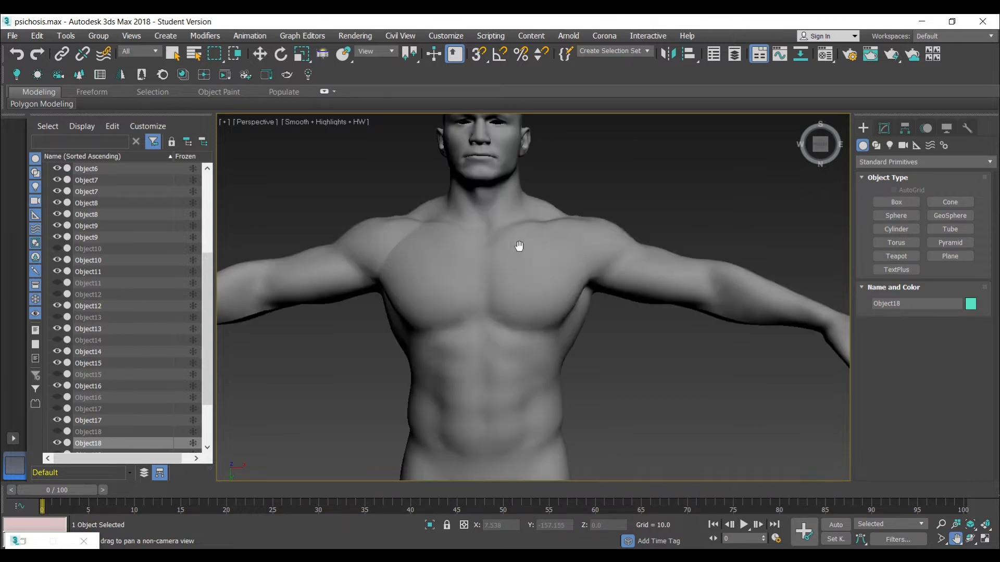
click(940, 524)
drag(401, 330, 443, 394)
click(956, 539)
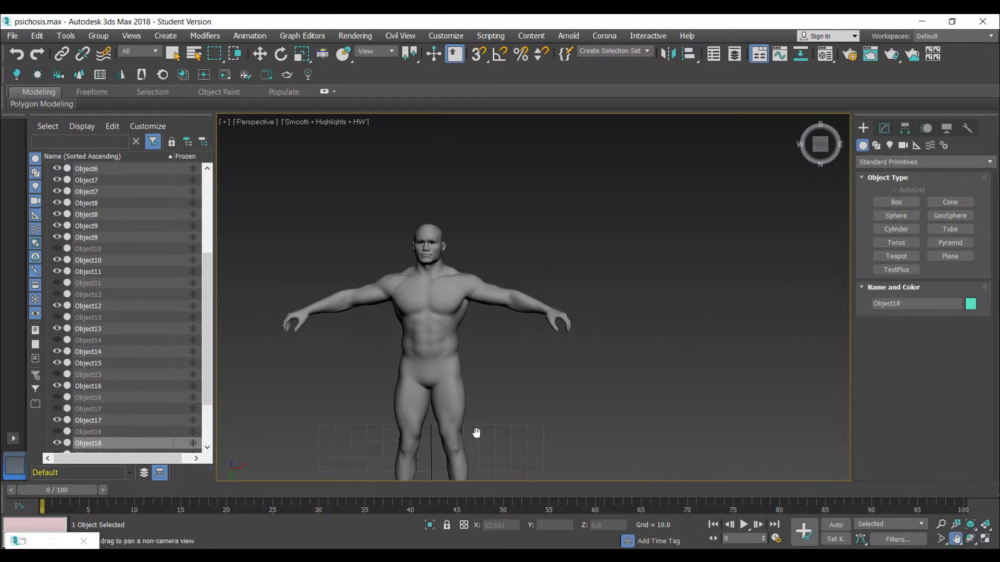
drag(397, 419, 402, 315)
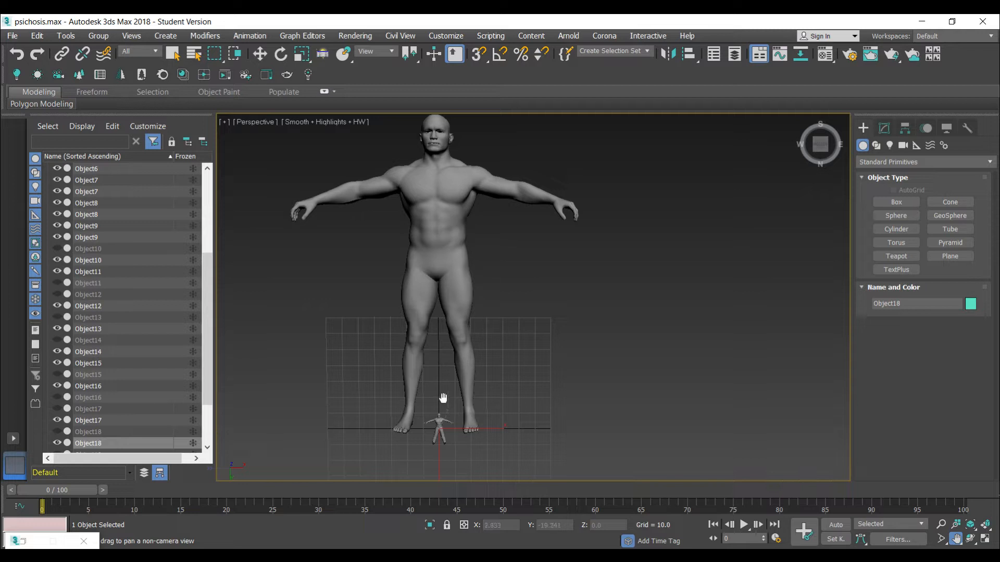
drag(442, 402, 426, 302)
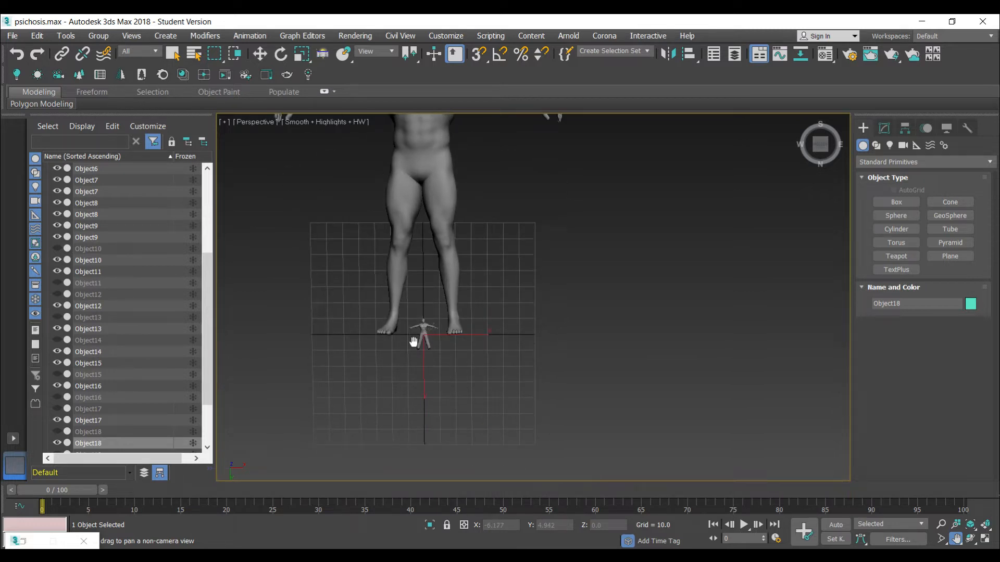
scroll(413, 342, up, 5)
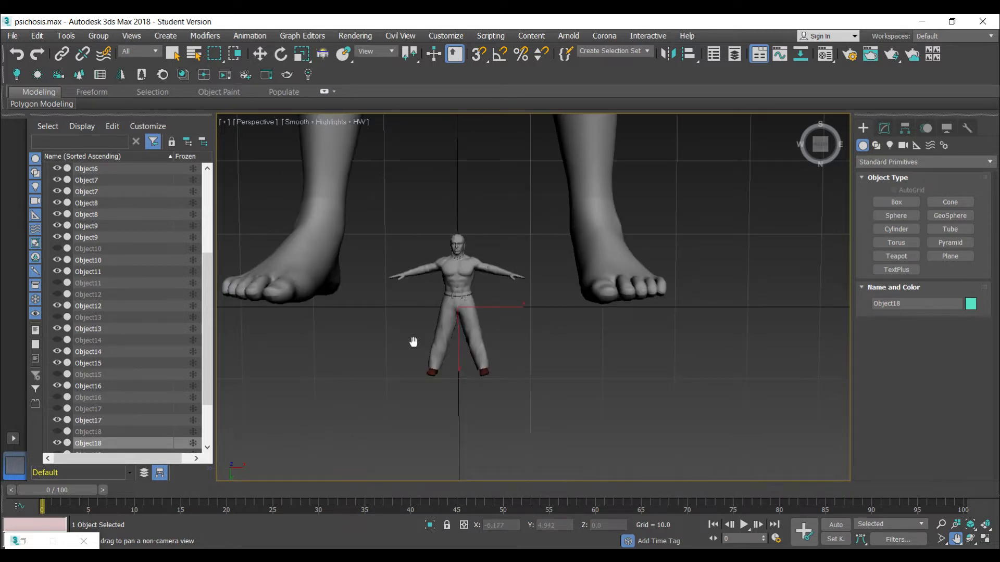
click(270, 518)
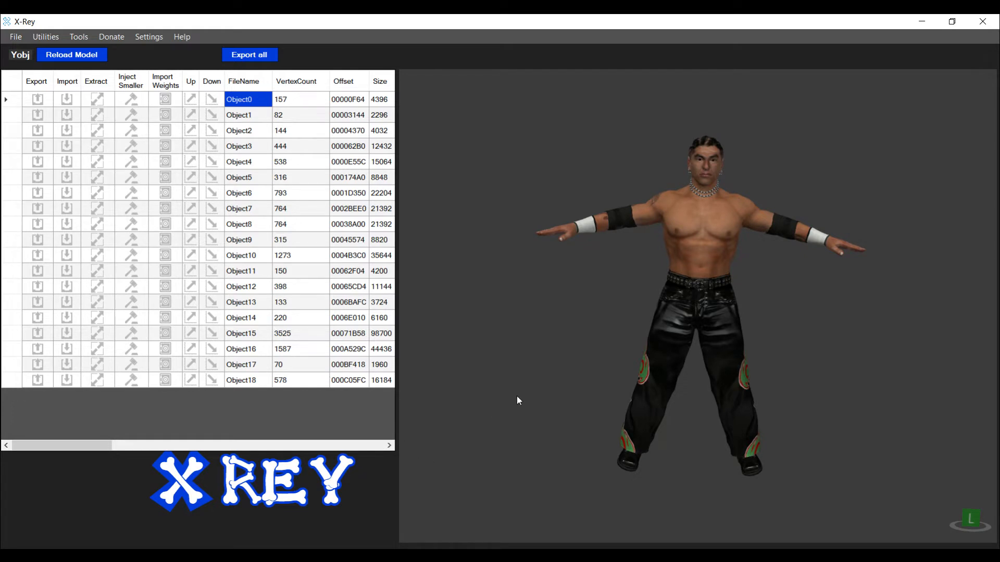
click(437, 556)
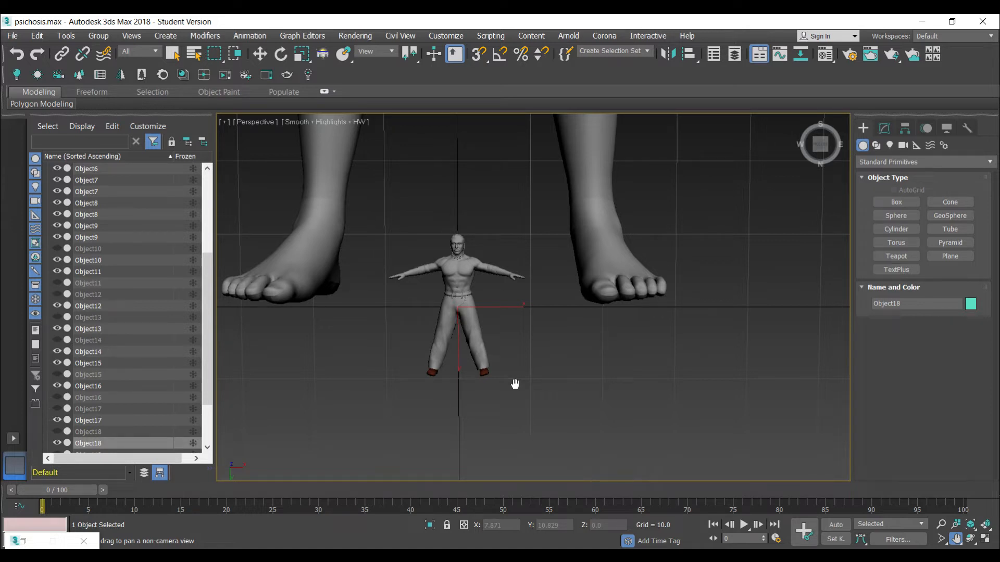
- Select all objects of the small clothed figure and scale them uniformly to 1100%
click(175, 54)
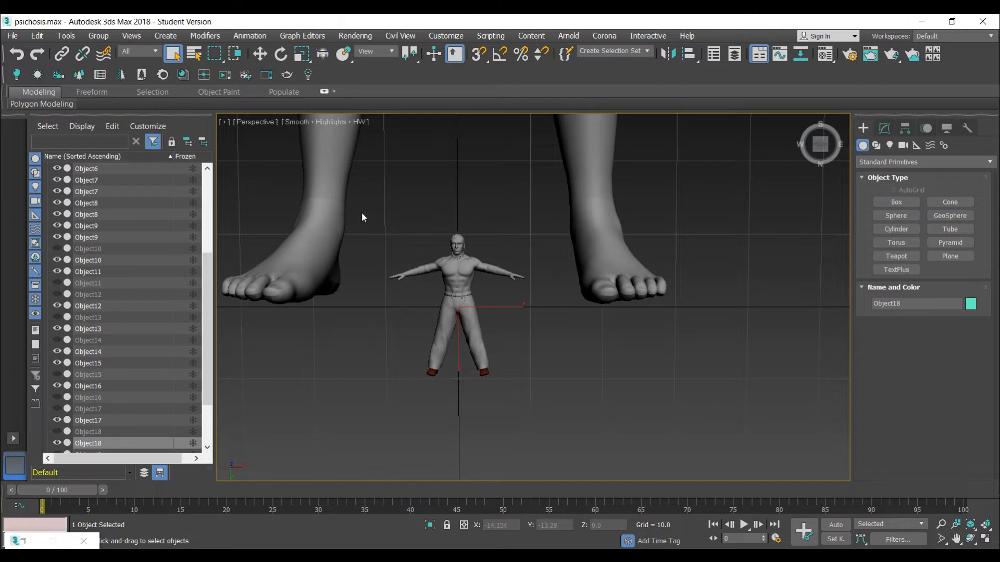
drag(375, 219, 567, 423)
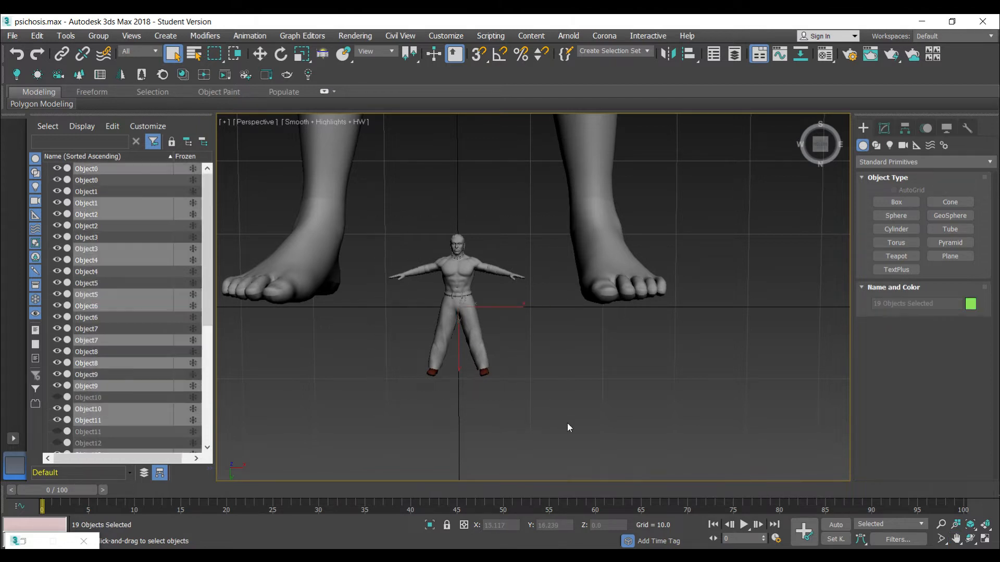
drag(370, 224, 498, 400)
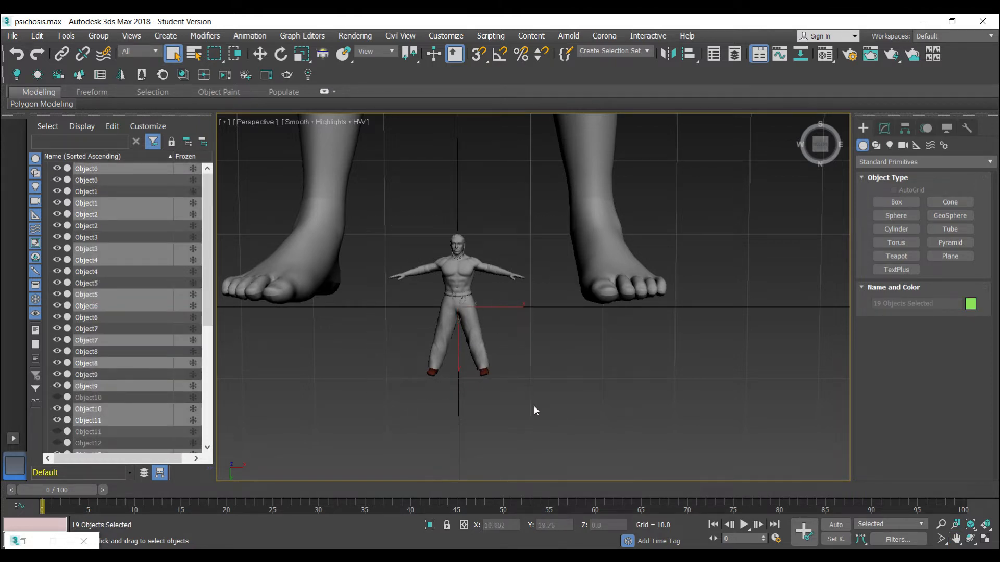
click(301, 54)
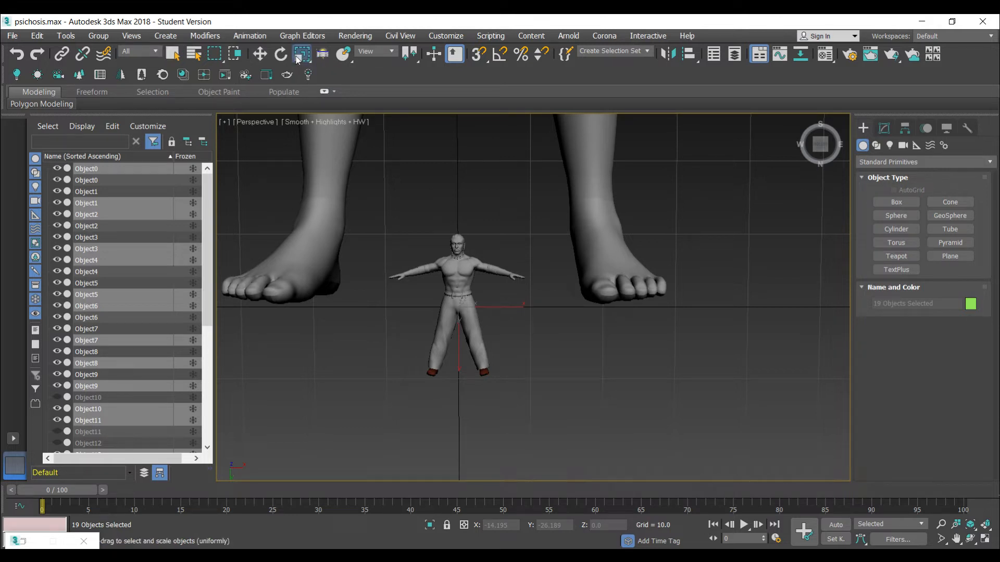
right_click(298, 57)
click(303, 187)
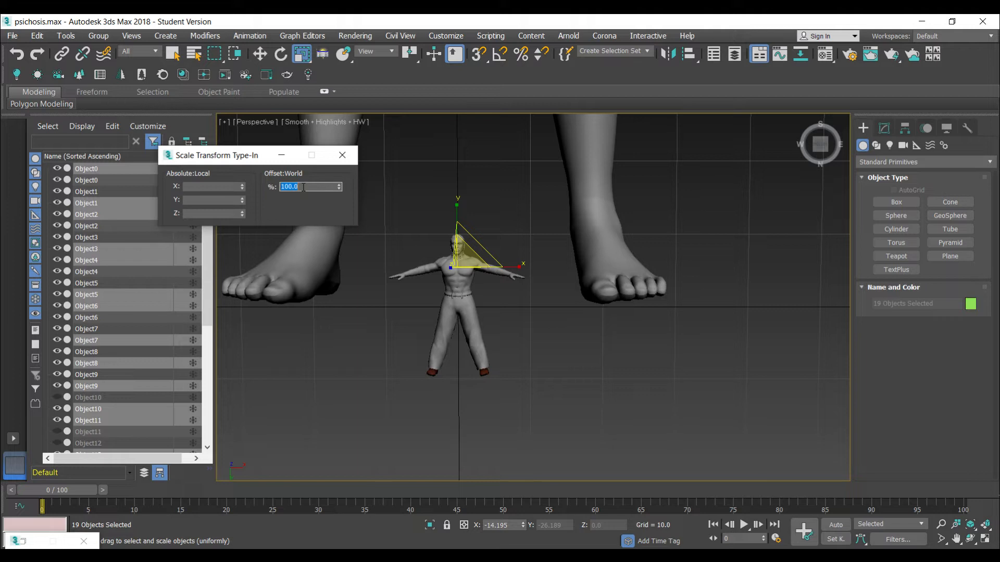
text(11)
text(00)
key(Return)
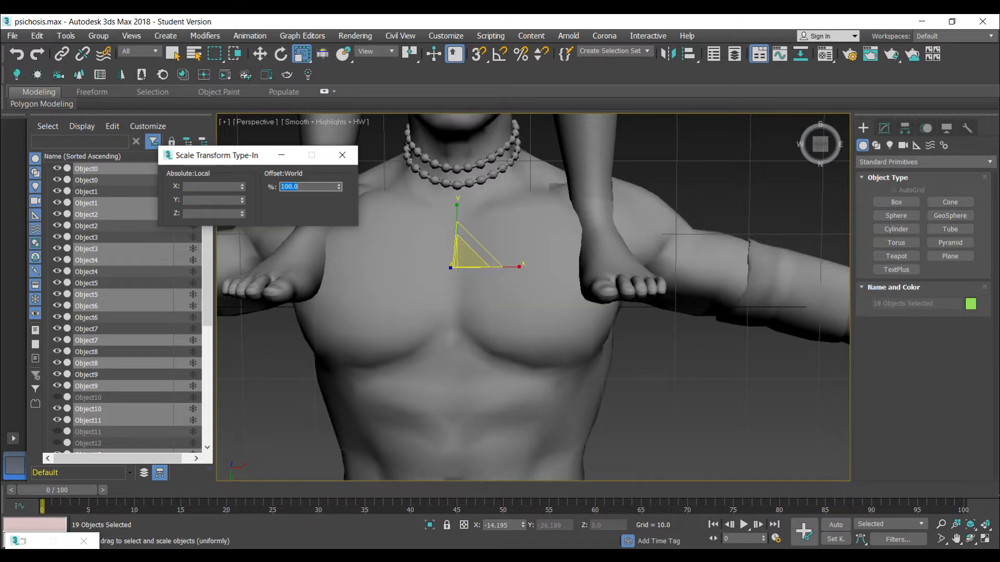
- Close the scale settings and move the enlarged clothed figure about -148.5 units along Y onto the bare body
click(940, 525)
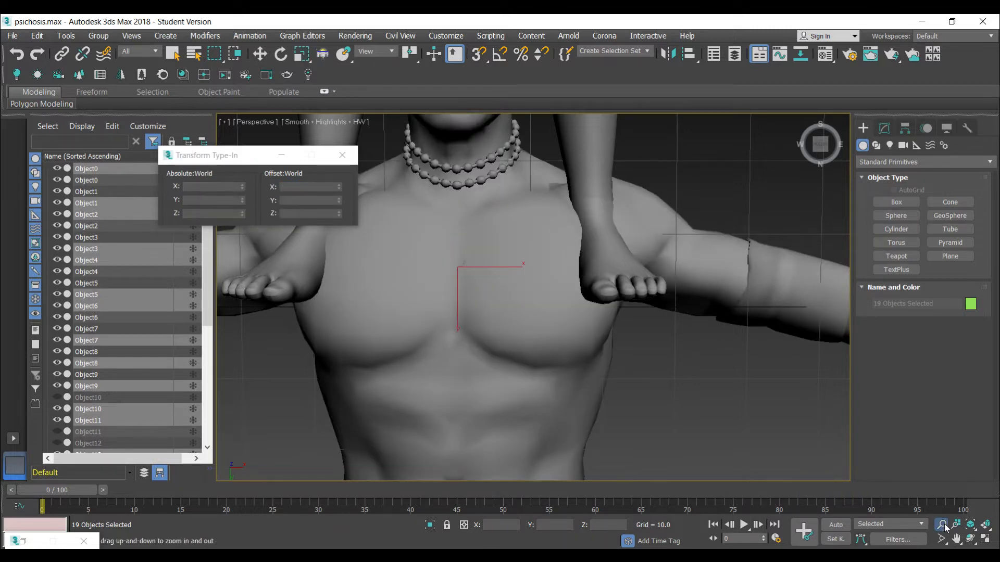
drag(505, 245, 539, 392)
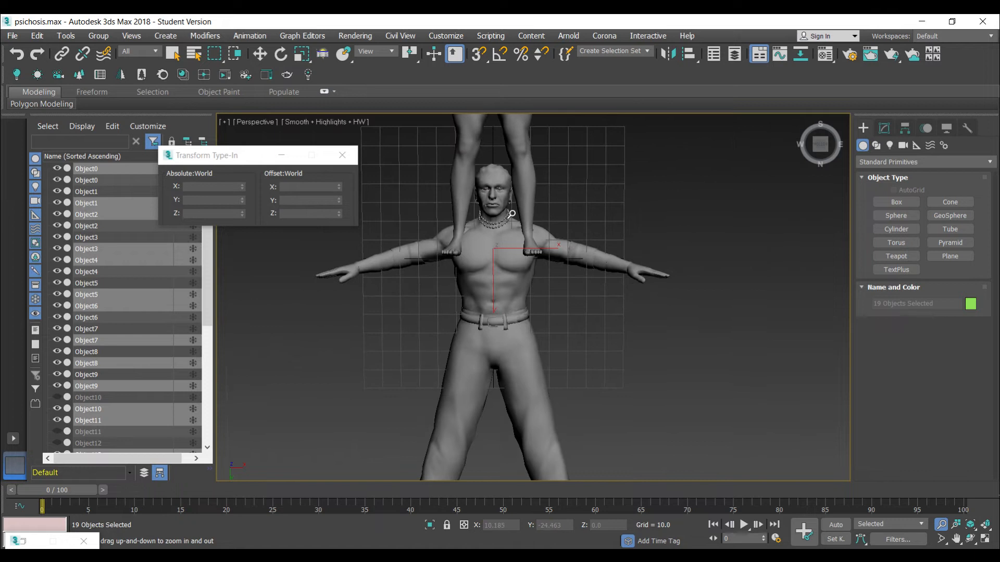
drag(510, 214, 534, 328)
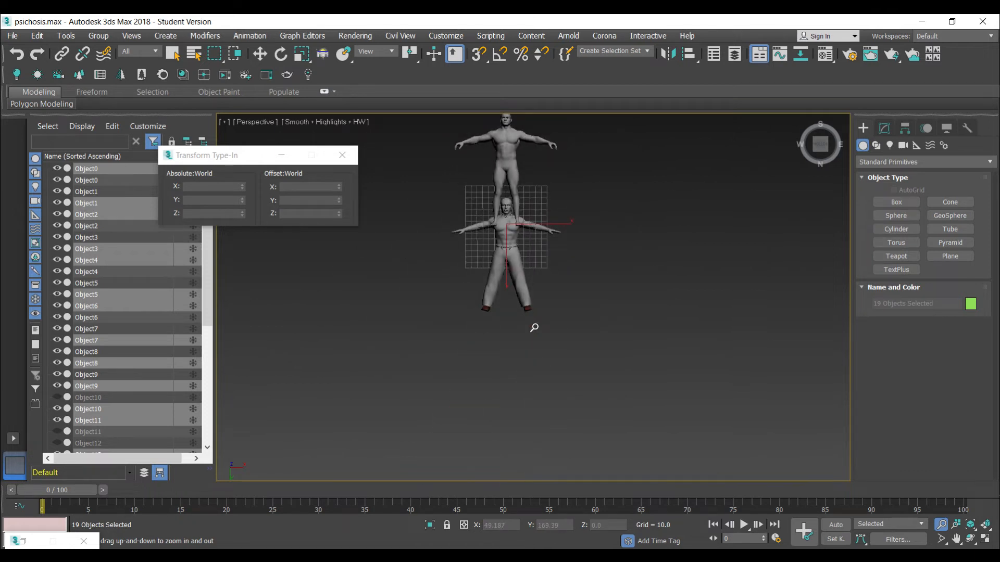
click(342, 155)
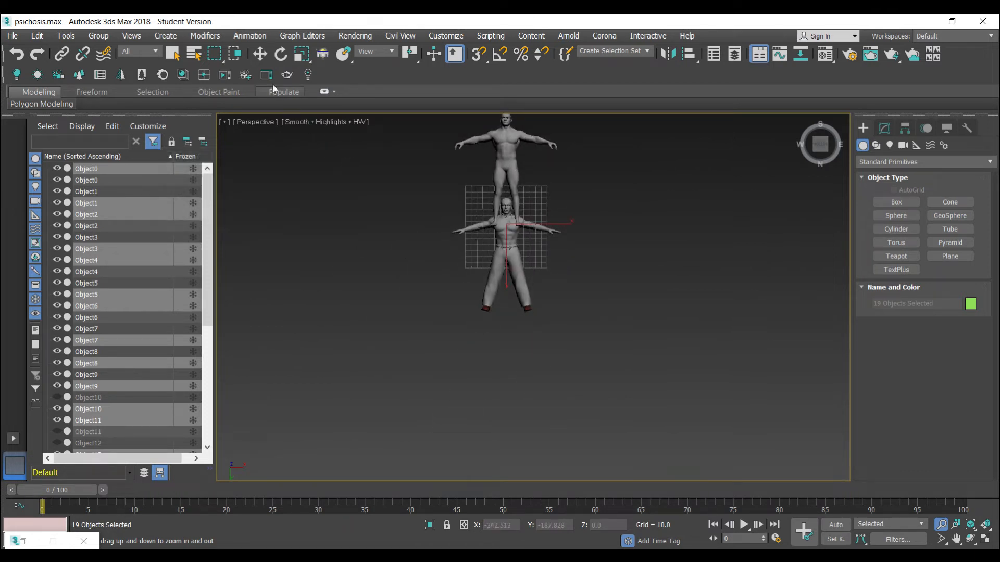
click(260, 54)
drag(508, 278, 511, 190)
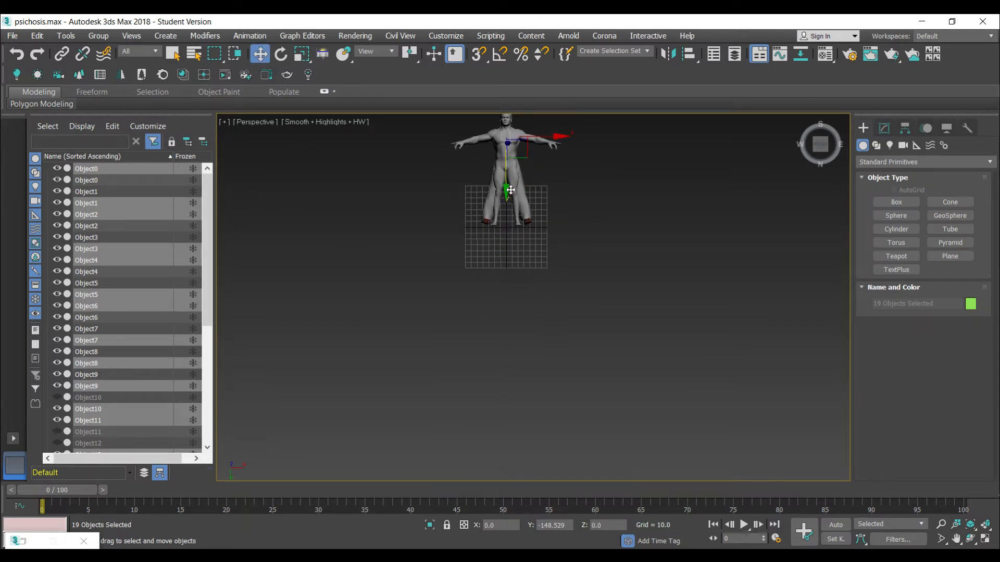
- In a side view, move the clothed figure down in Z and slightly along Y to align its head and torso with the bare body
click(985, 540)
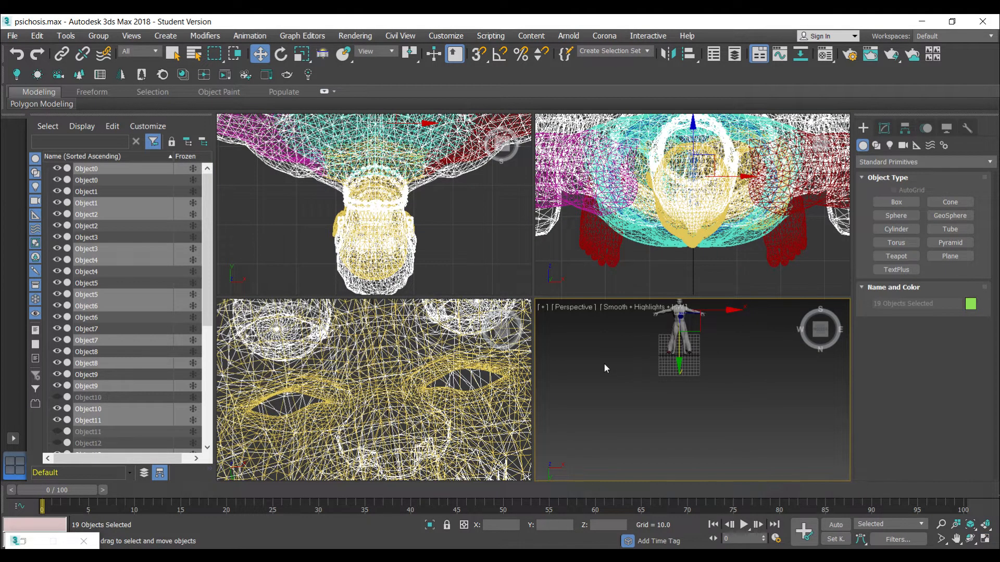
click(499, 241)
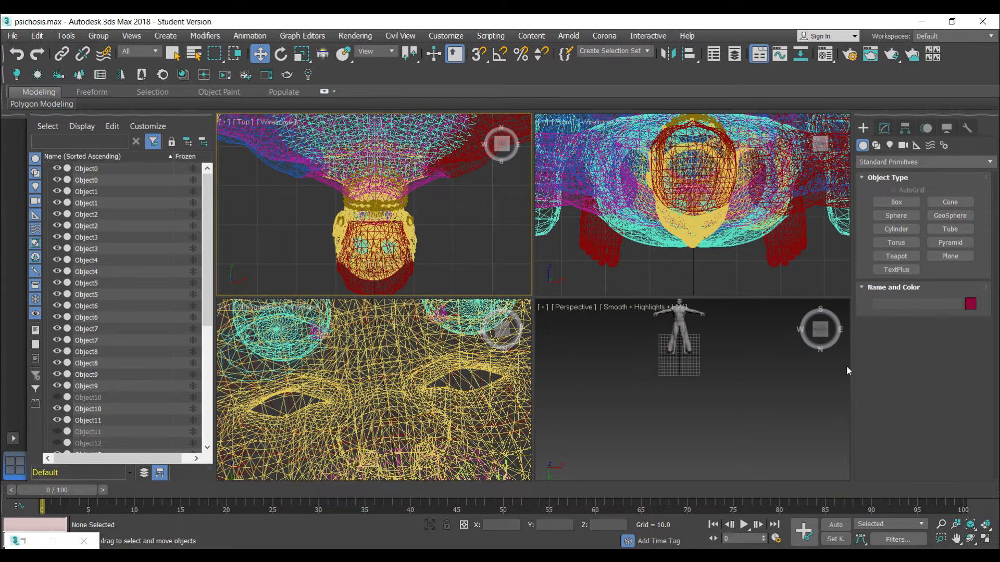
key(ctrl+a)
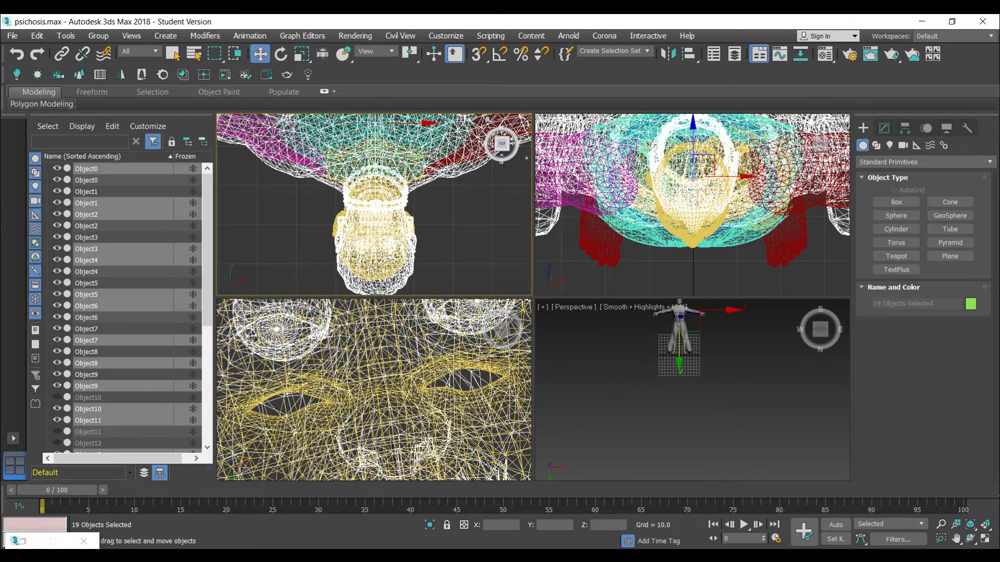
click(985, 539)
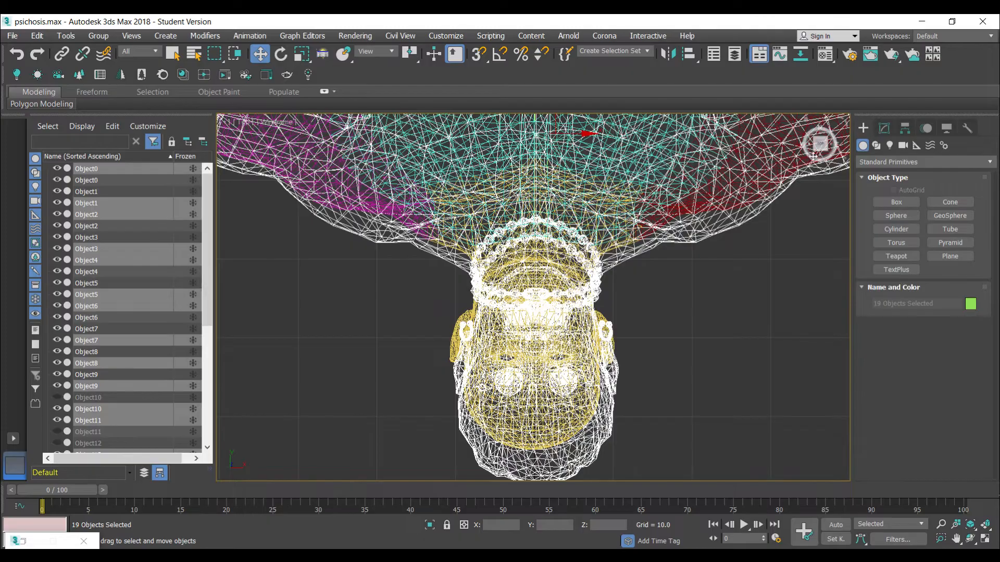
mouse_move(818, 145)
mouse_down()
mouse_move(783, 134)
mouse_move(770, 101)
mouse_move(818, 151)
mouse_up()
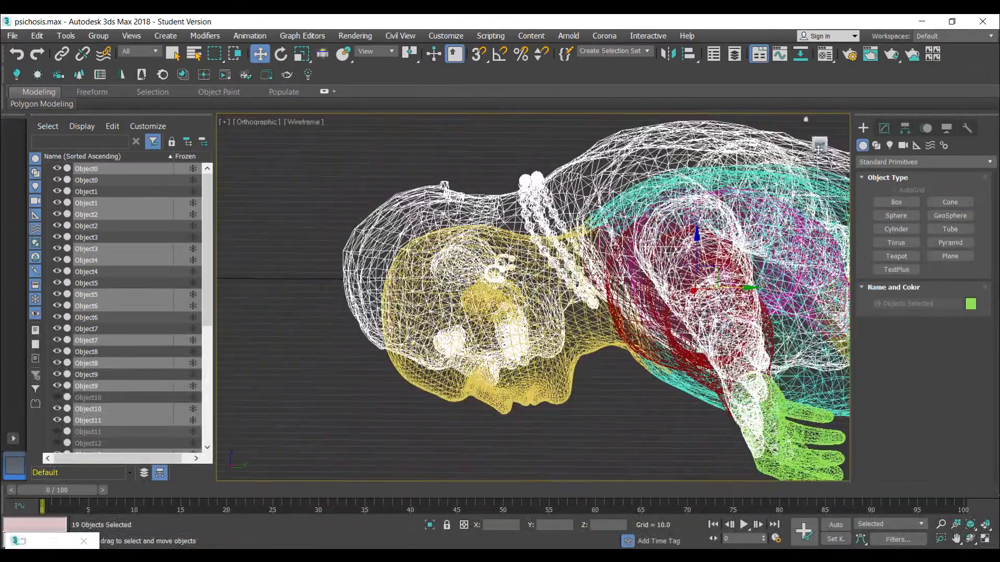
click(818, 146)
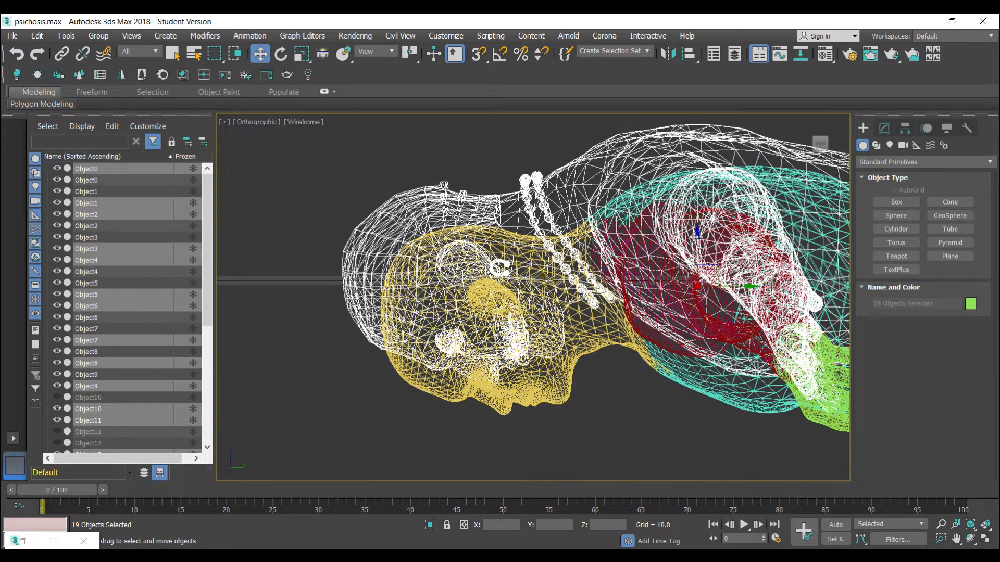
drag(697, 236, 697, 277)
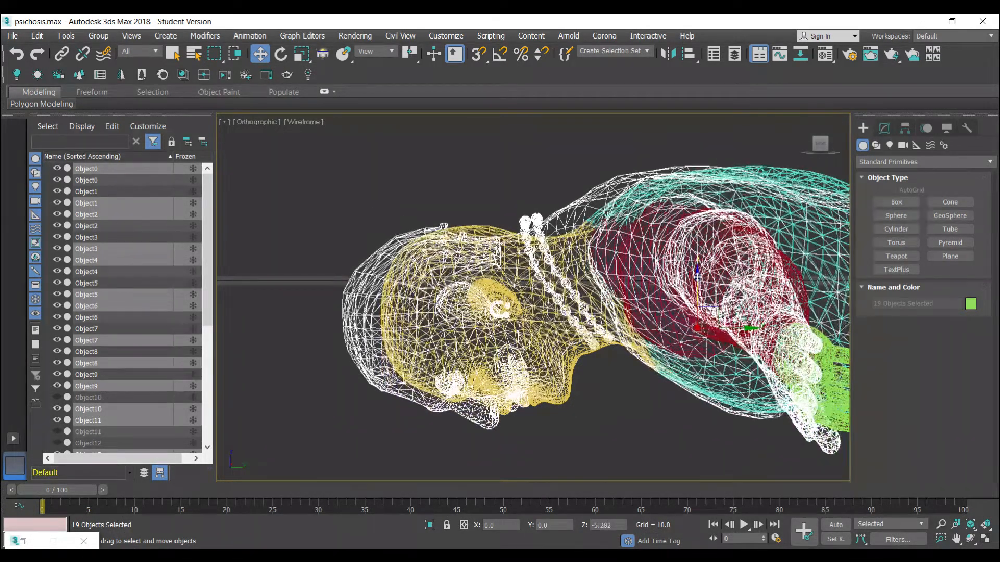
drag(748, 328, 757, 328)
drag(705, 277, 706, 283)
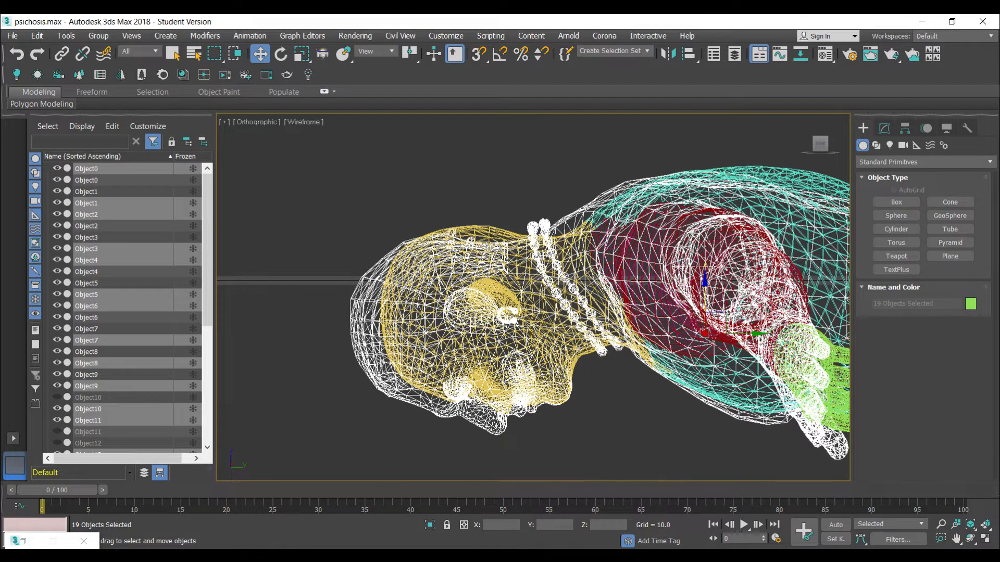
- Inspect from the front how the clothed figure overlaps the bare body at the head, torso and arms
drag(820, 147, 882, 96)
click(818, 147)
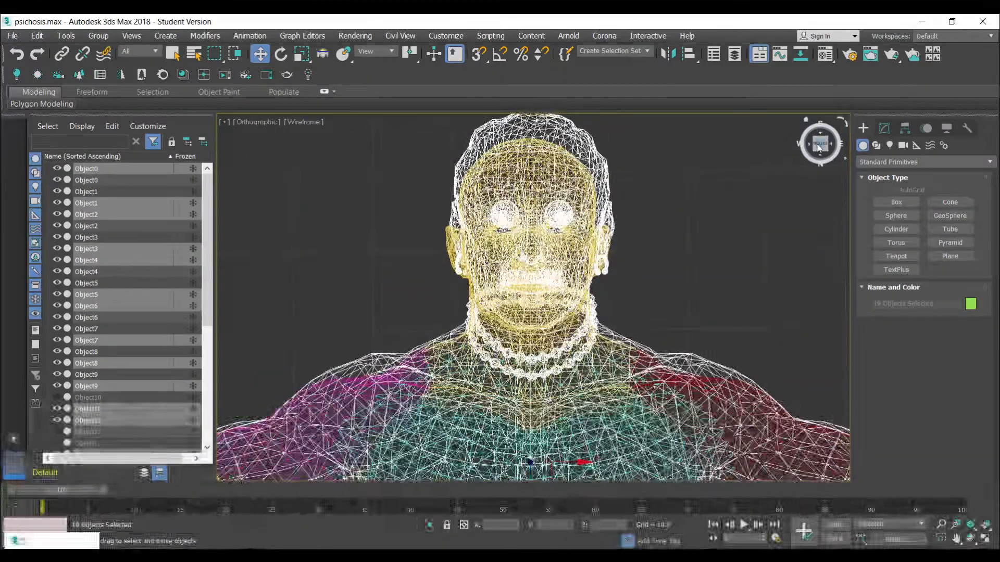
click(941, 525)
drag(458, 277, 480, 313)
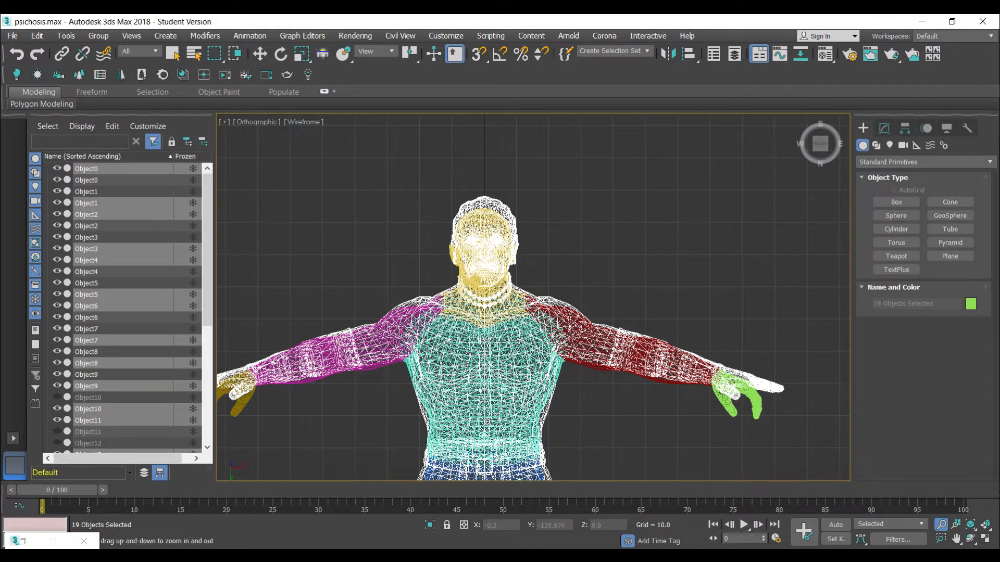
drag(465, 222, 465, 223)
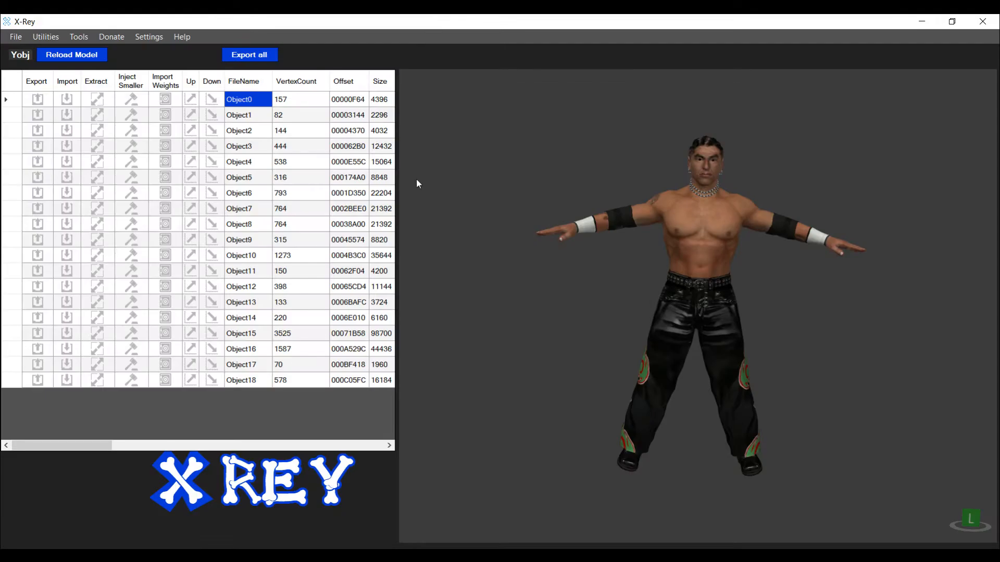
- Preview Object1 through Object9 one by one to identify which body part each object is
click(245, 116)
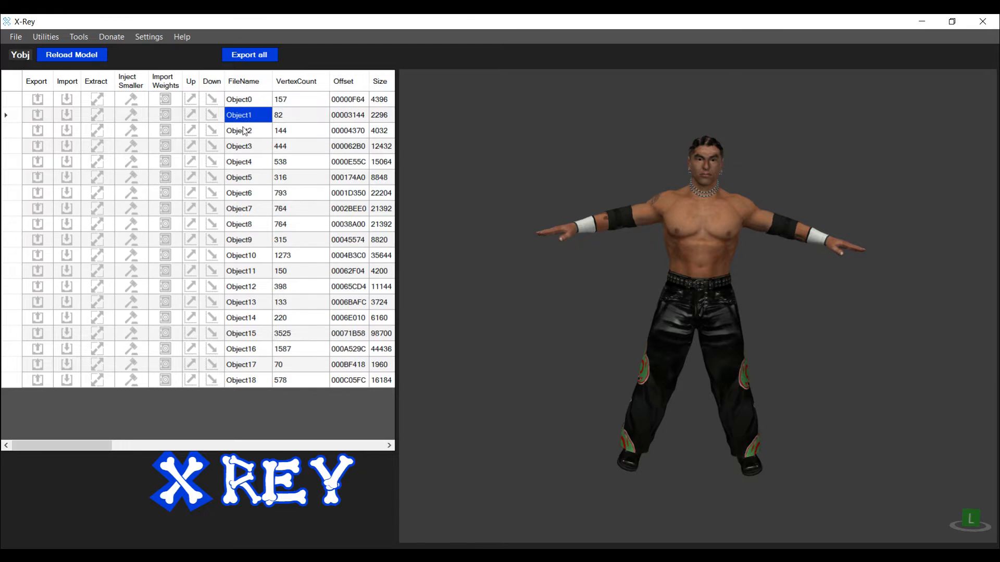
click(244, 131)
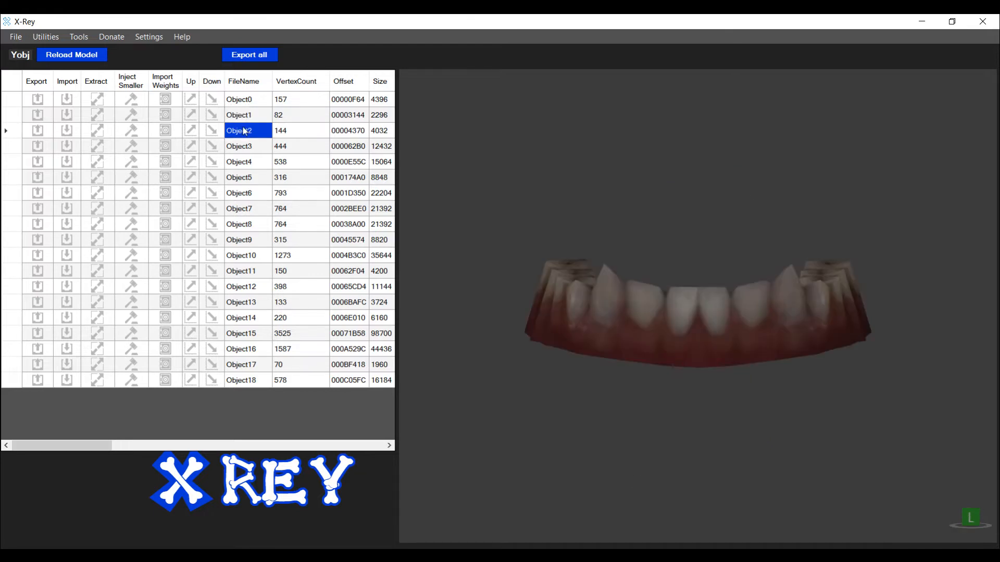
click(241, 146)
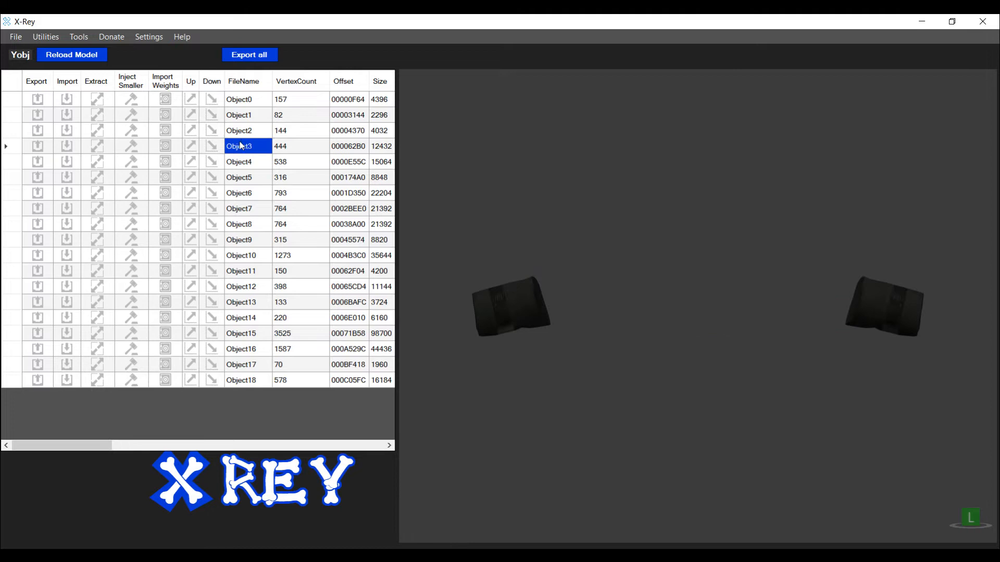
click(241, 162)
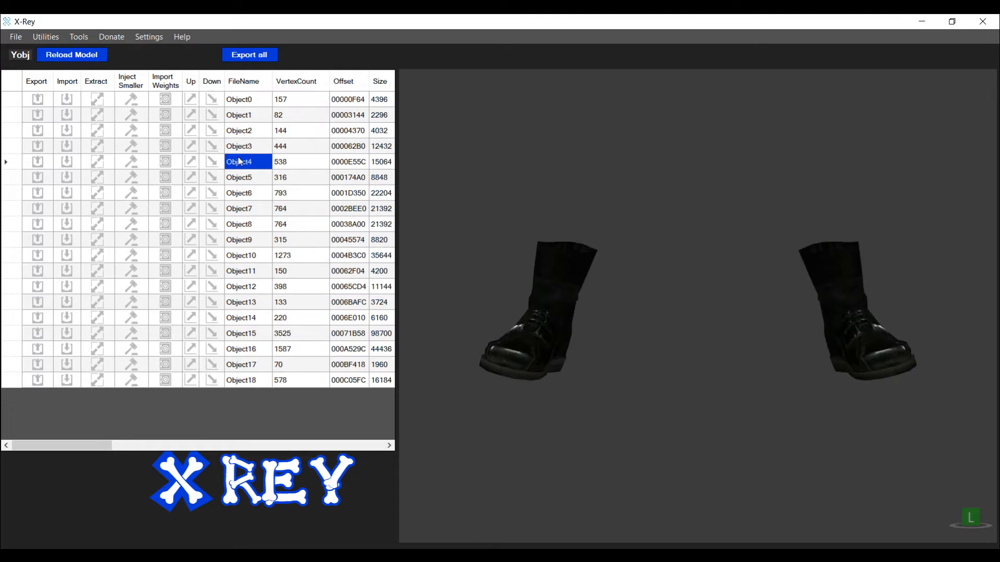
click(240, 178)
click(242, 193)
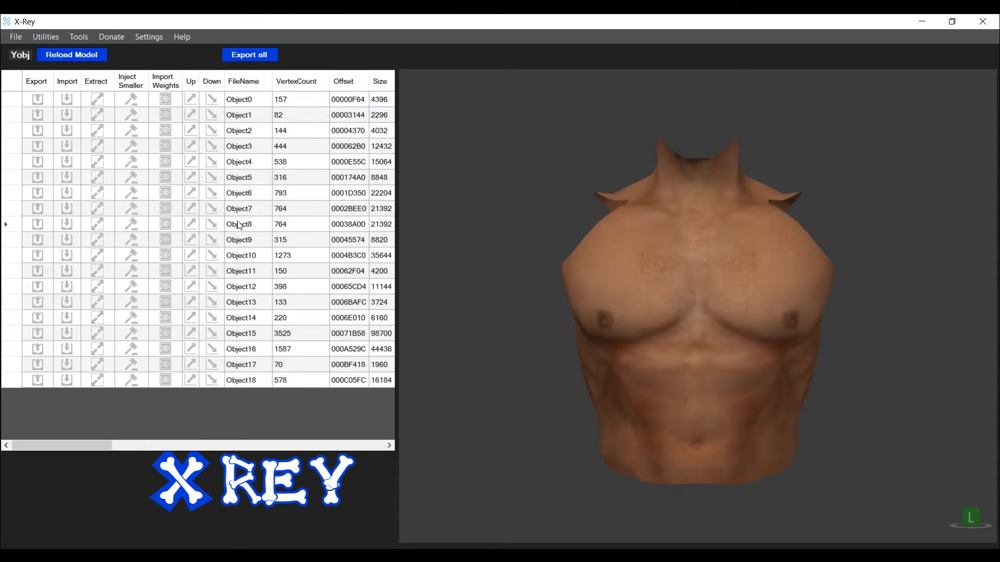
click(239, 224)
click(238, 240)
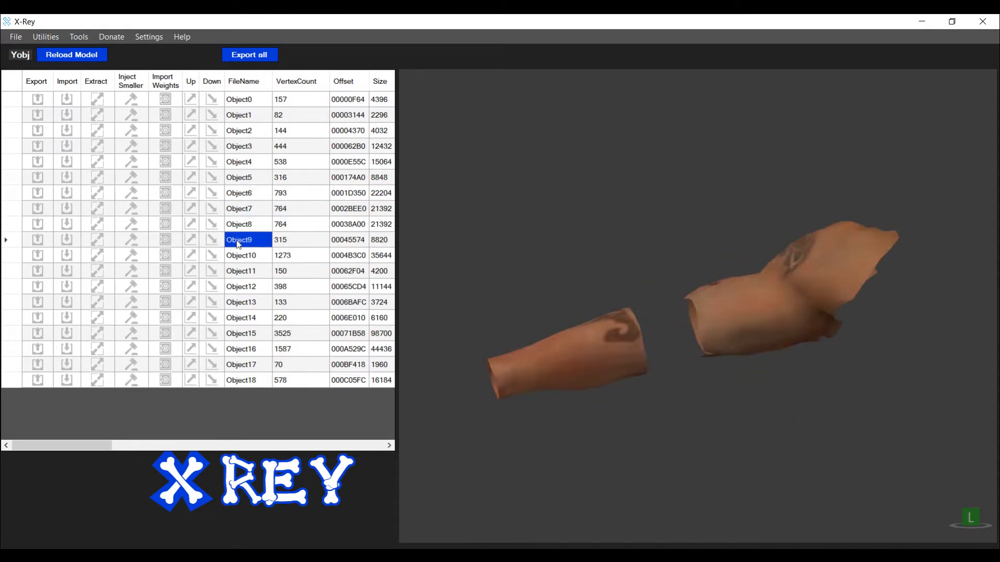
- Preview Object10 through Object14 one by one to identify the face and remaining head pieces
click(239, 258)
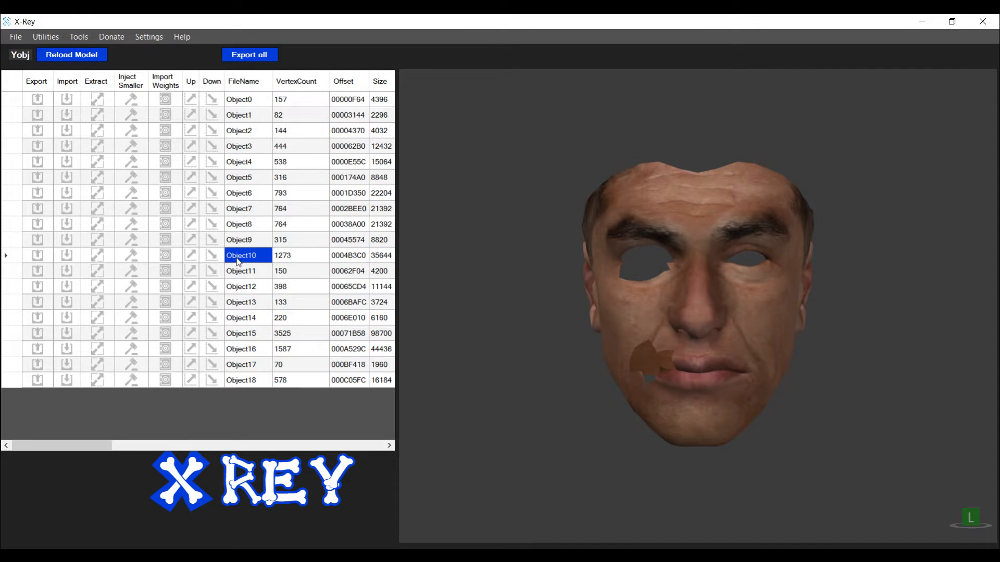
click(238, 272)
click(236, 287)
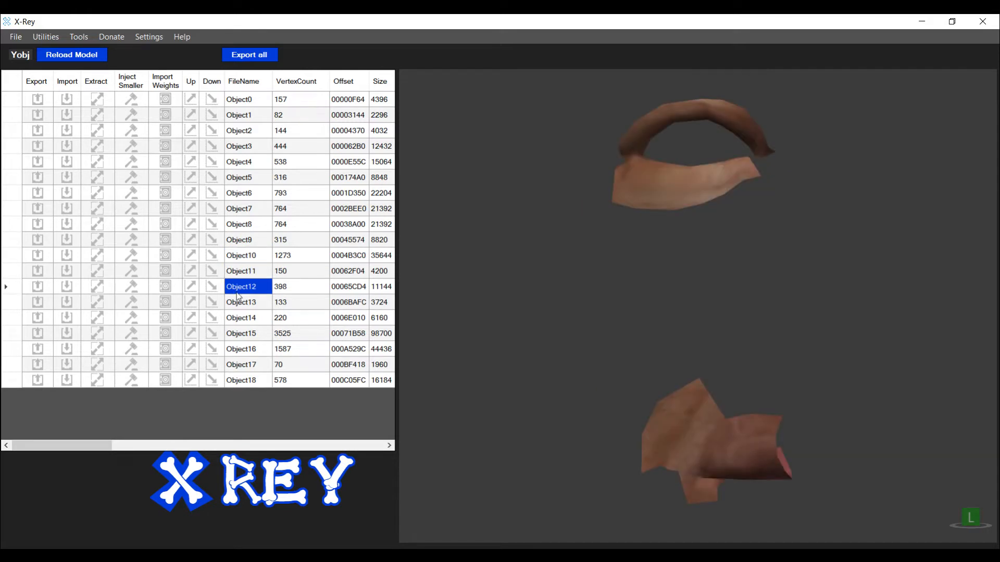
click(236, 286)
click(238, 301)
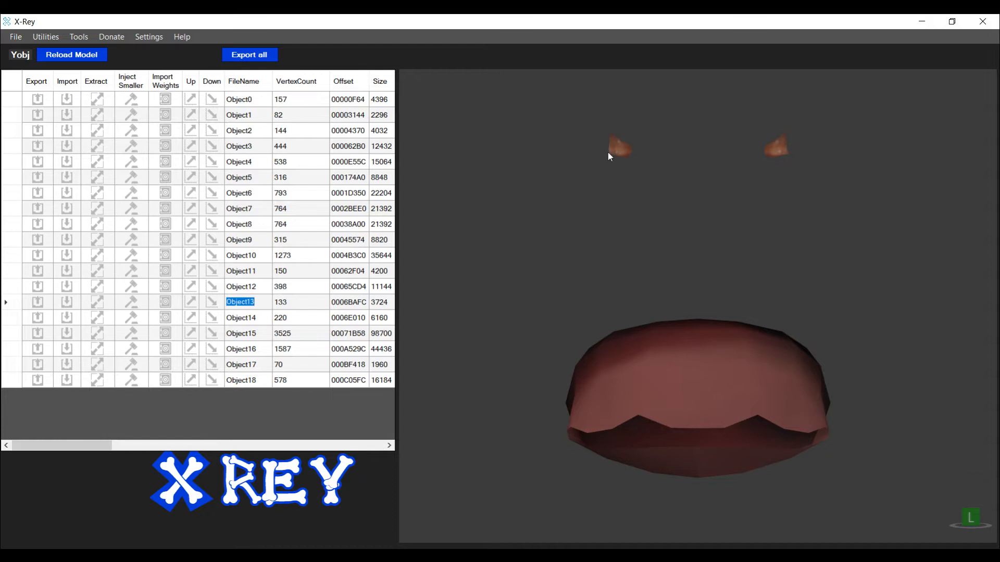
click(248, 319)
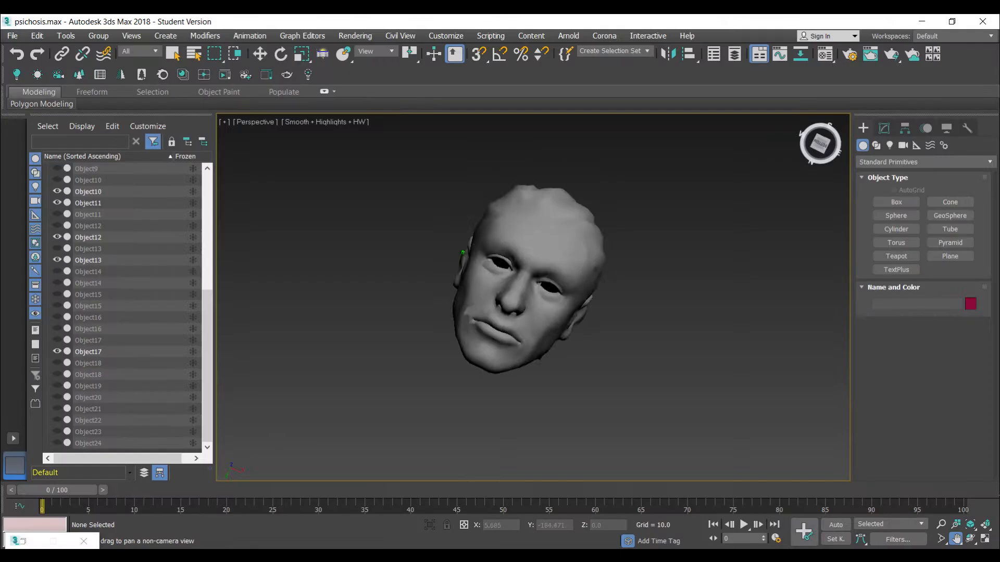
- Switch to 3ds Max, select all five visible head pieces and collapse them into a single mesh object
alt+middle_drag(462, 253, 333, 245)
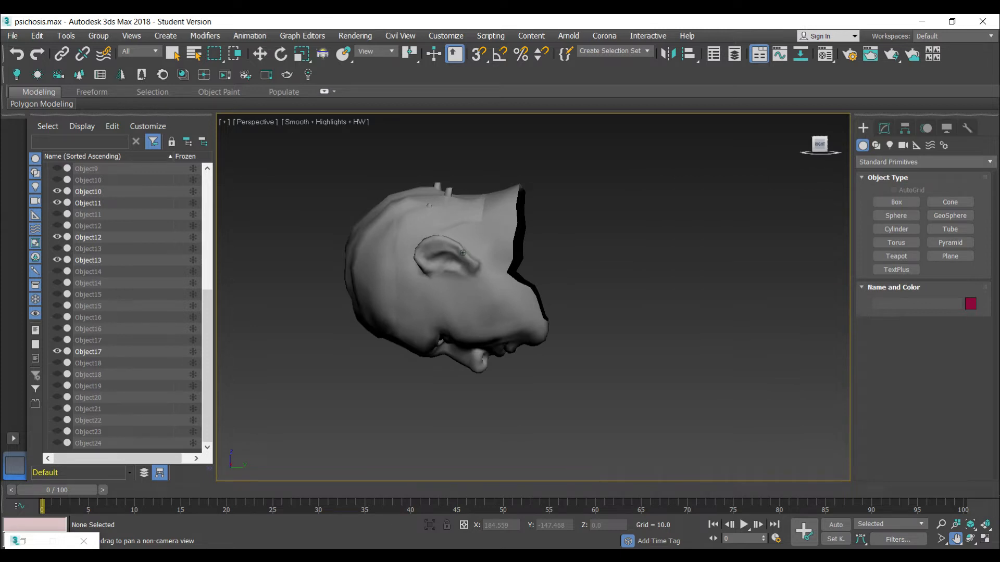
click(168, 51)
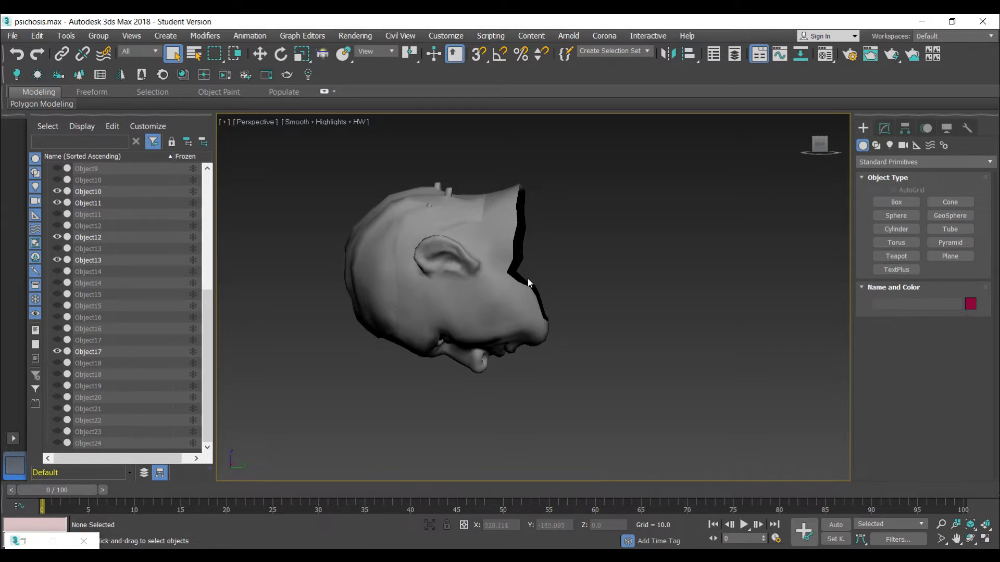
drag(821, 142, 860, 99)
drag(400, 152, 673, 383)
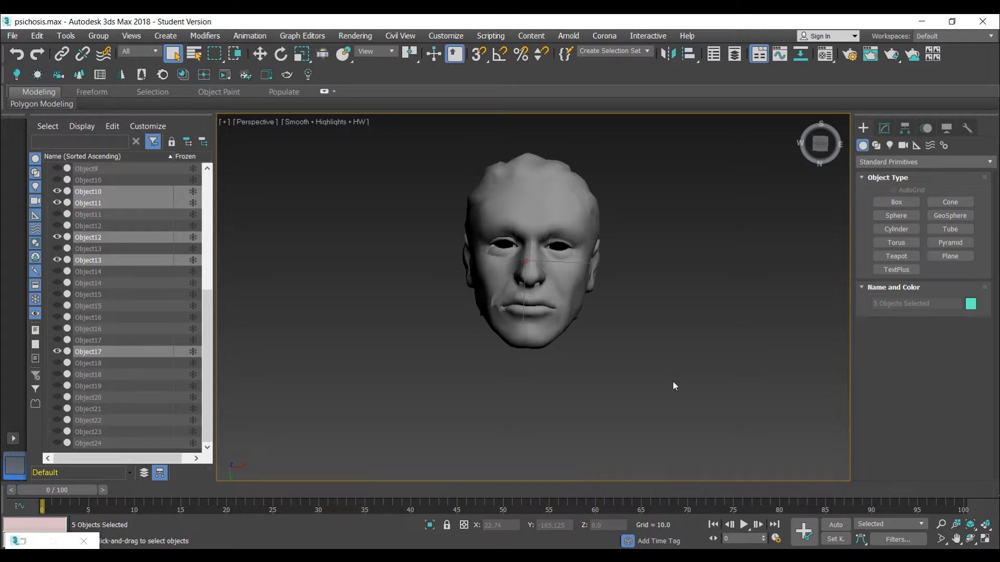
click(445, 156)
drag(442, 165, 664, 367)
click(969, 129)
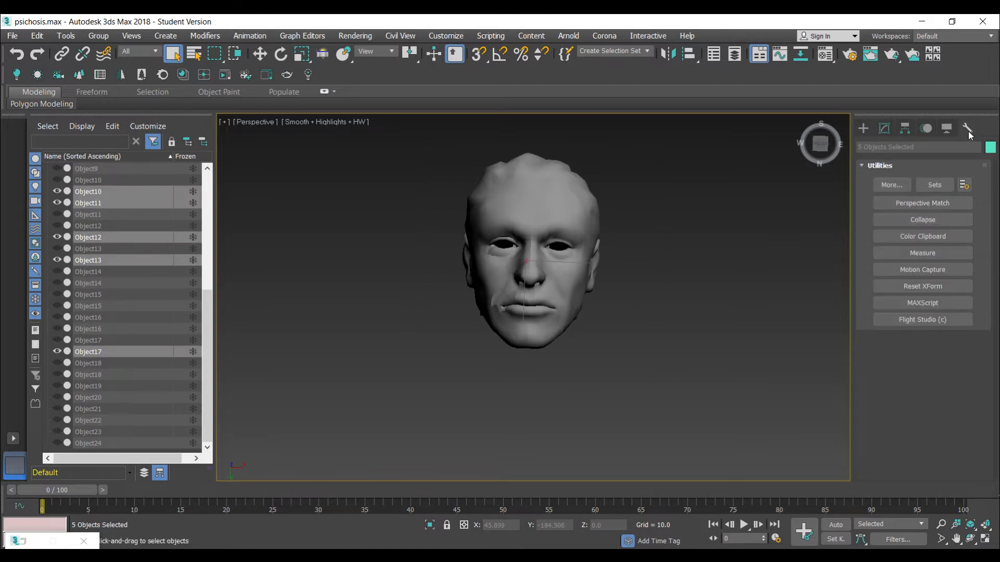
click(914, 219)
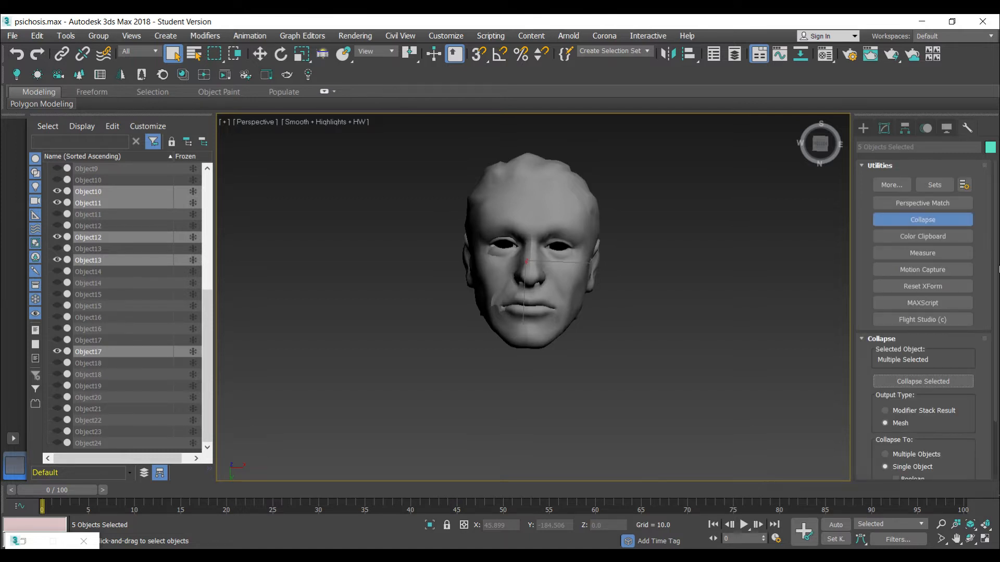
drag(994, 275, 997, 320)
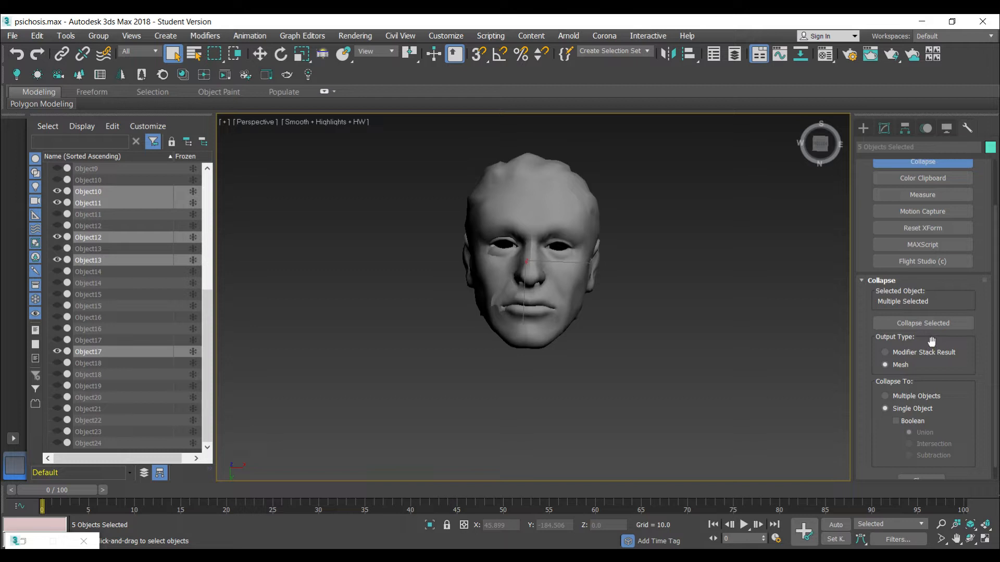
drag(997, 349, 997, 364)
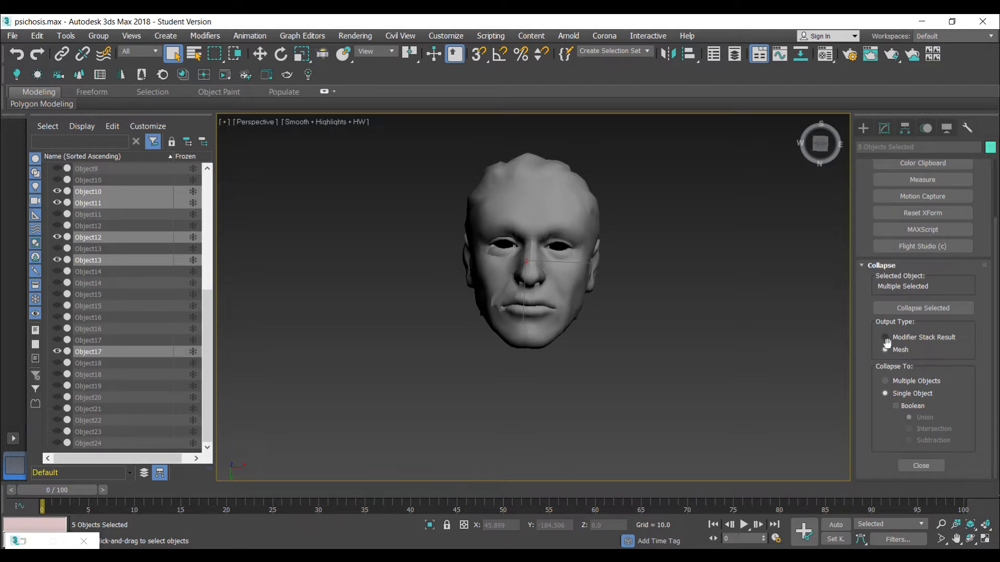
click(909, 311)
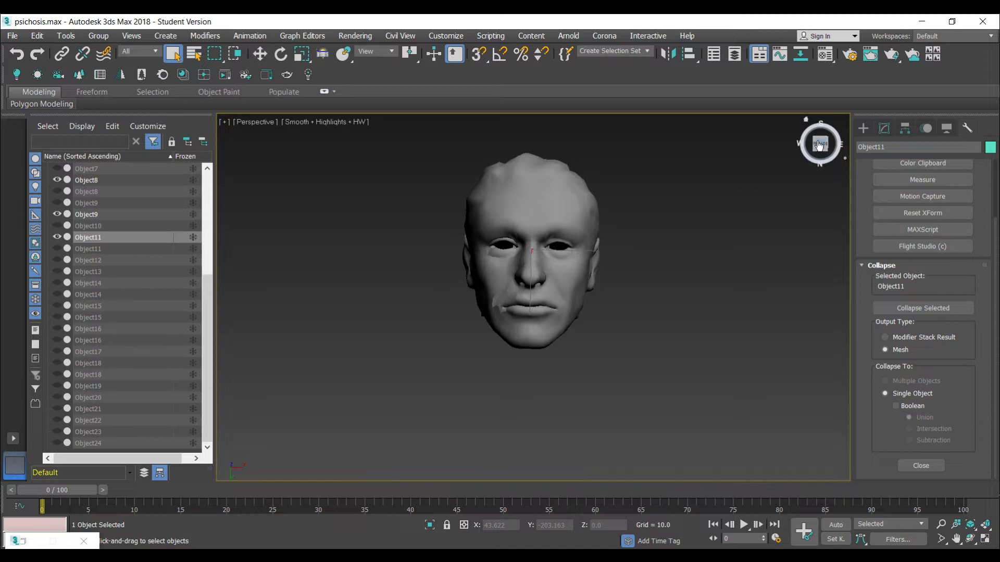
- Select all vertices of the collapsed head mesh at vertex level, and return to the whole-object level
click(883, 130)
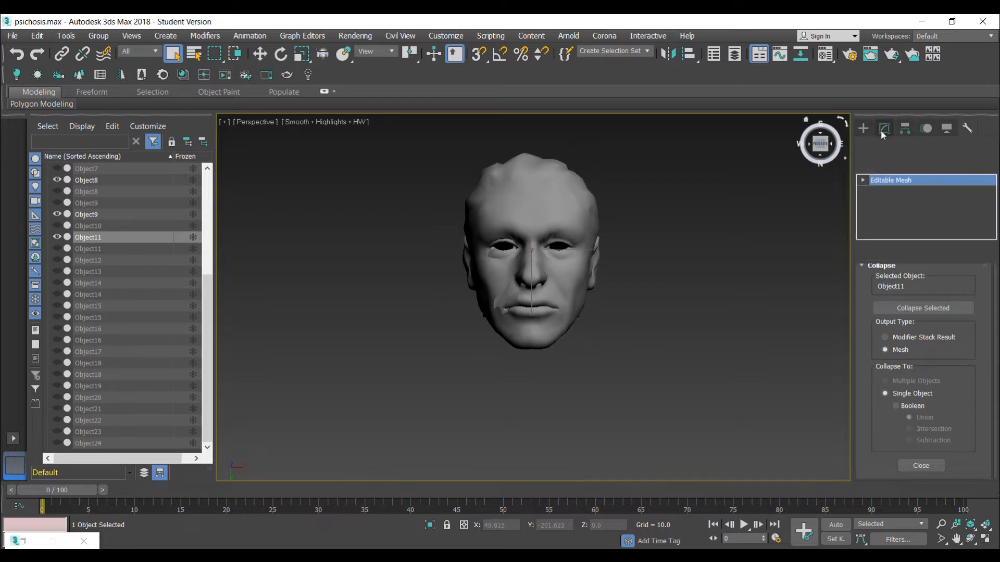
click(863, 180)
click(885, 191)
key(ctrl+a)
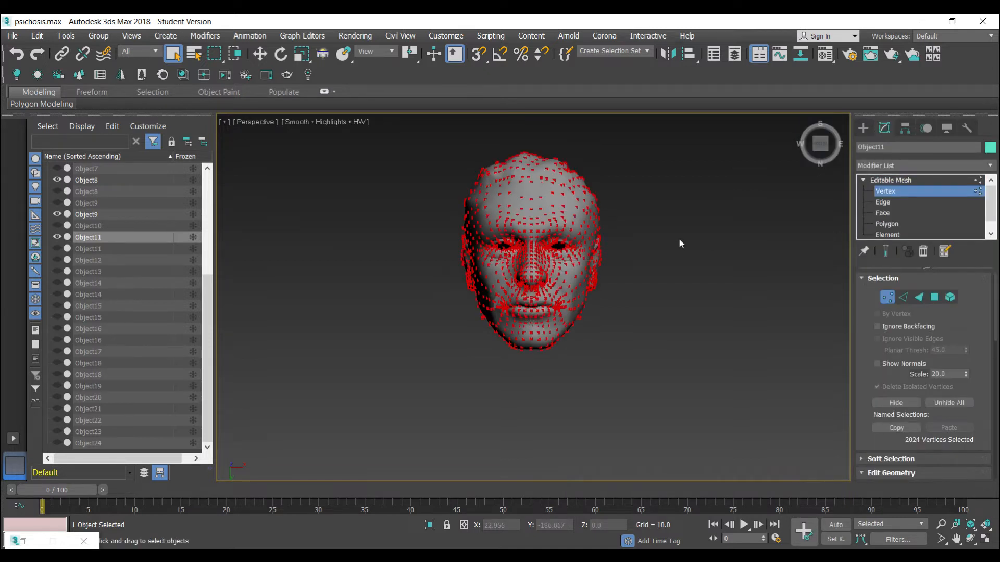
click(889, 180)
- Examine the seams between the merged pieces around the mouth, nose and eyes of the head up close
click(941, 524)
drag(502, 299, 492, 268)
click(173, 56)
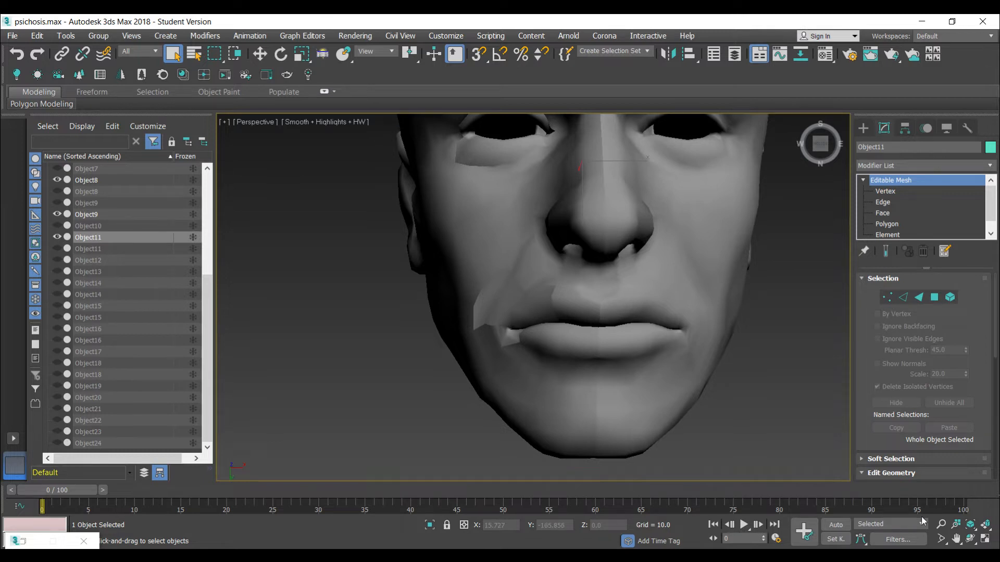
click(941, 524)
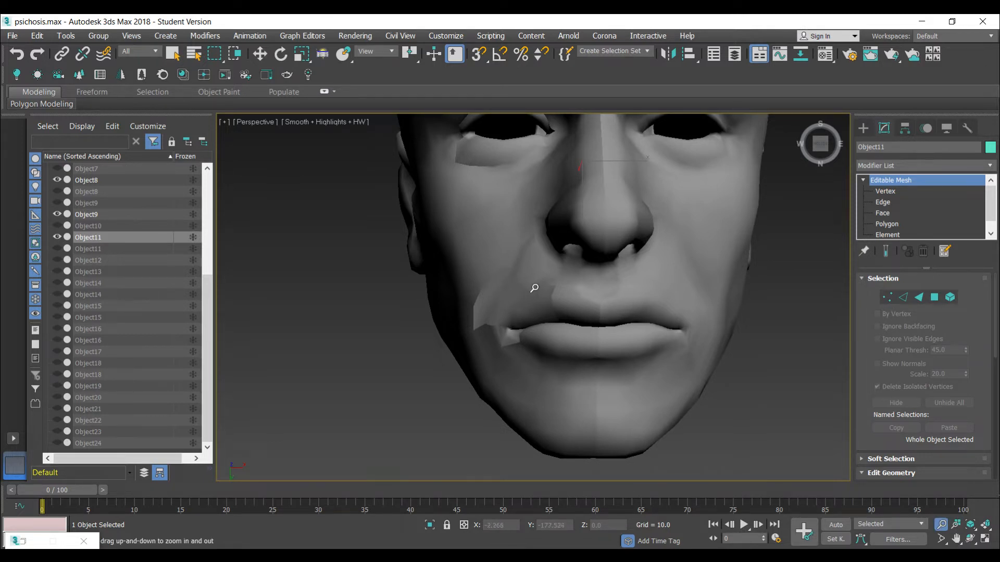
drag(357, 222, 382, 303)
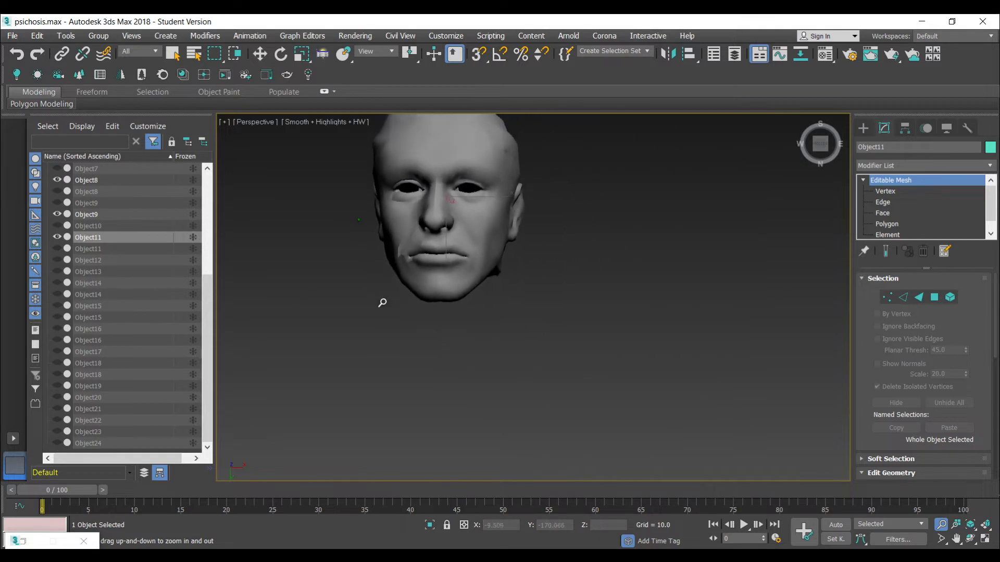
click(957, 540)
drag(493, 242, 547, 290)
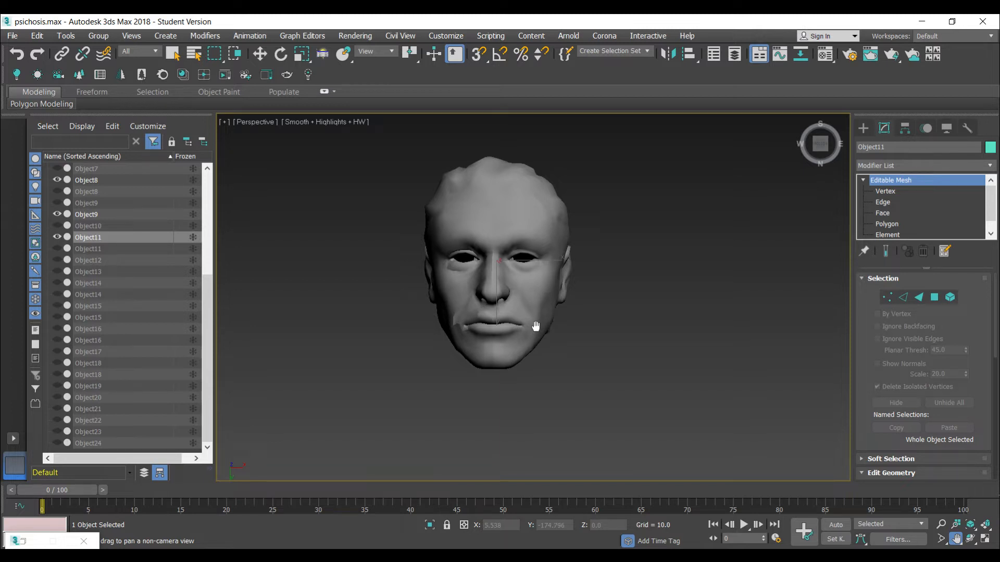
- Apply a Vertex Weld modifier to the merged head with a threshold of 0.001 and check the mouth seams
click(984, 165)
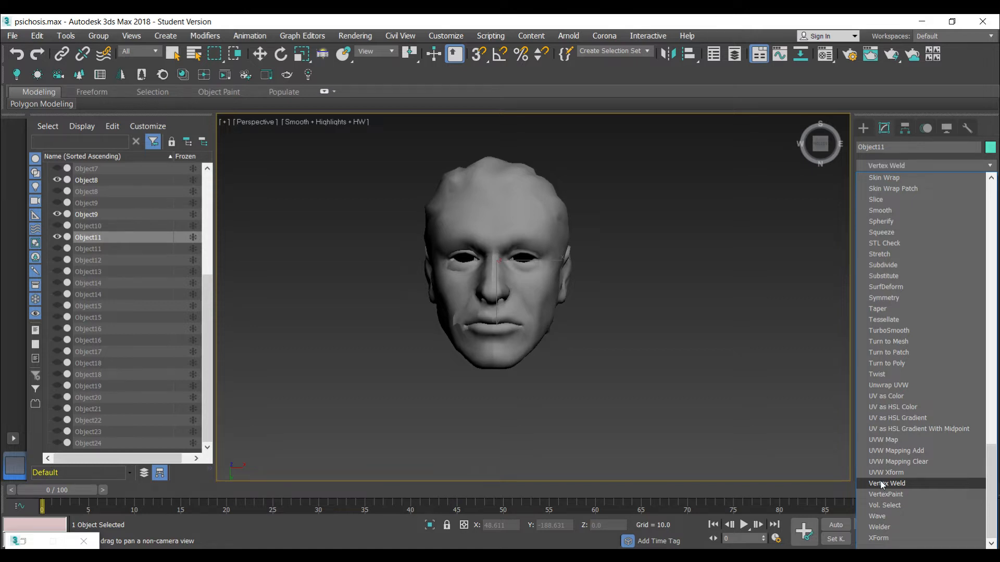
click(880, 484)
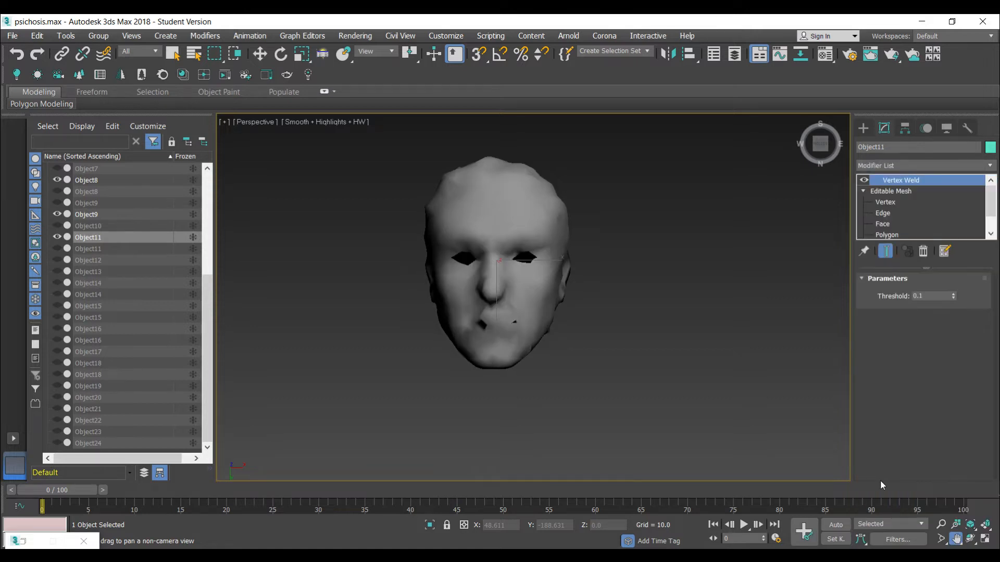
click(918, 295)
text(00)
key(Return)
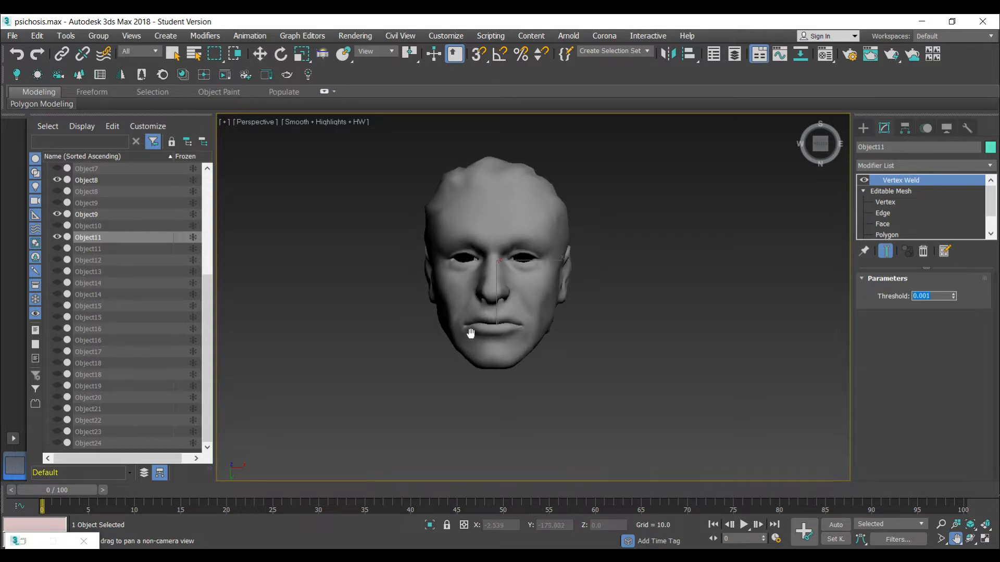
click(942, 526)
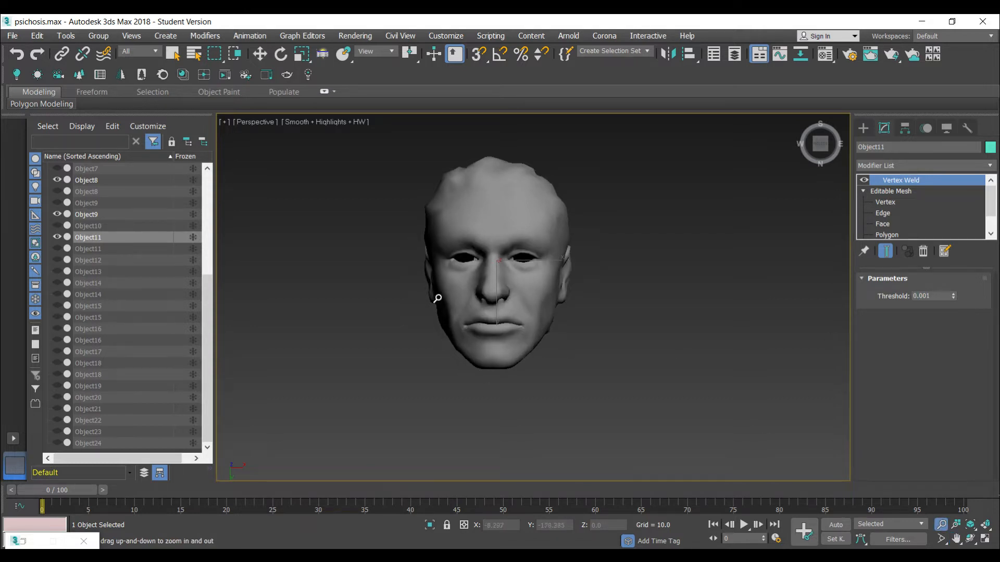
scroll(435, 284, up, 3)
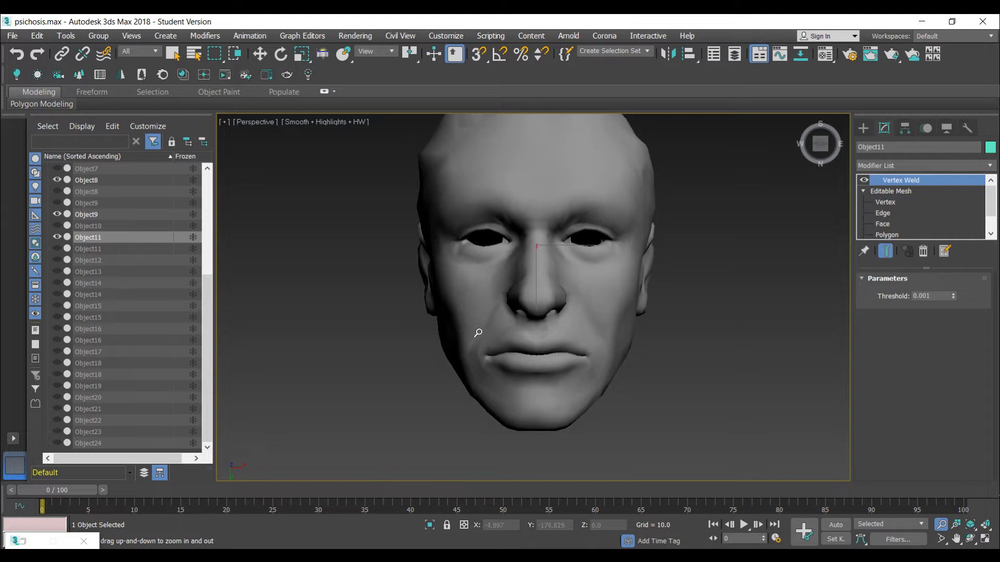
scroll(565, 215, down, 3)
scroll(574, 249, down, 1)
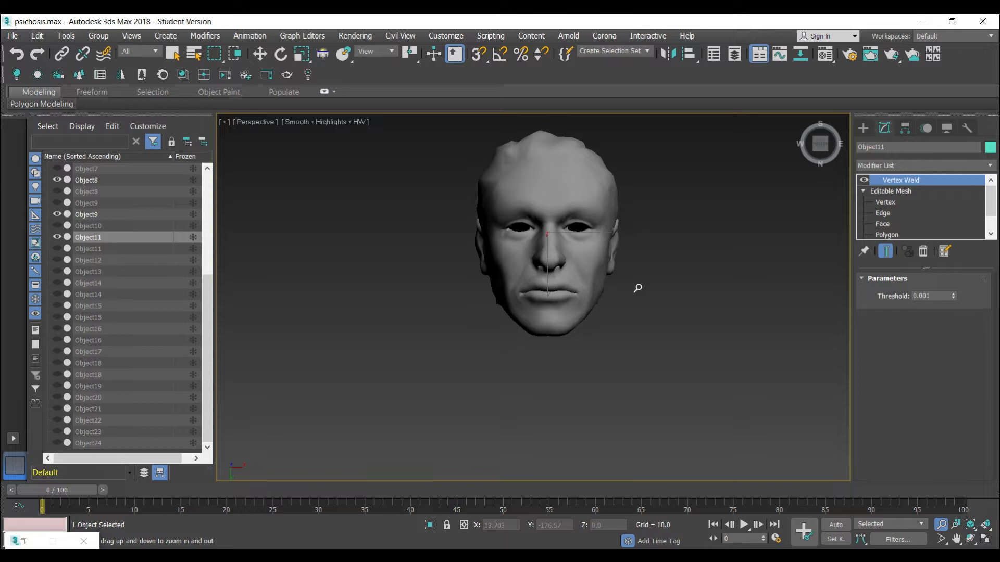
- Switch to Fireworks and compare the head textures in 2802Head.png and head.png
key(m)
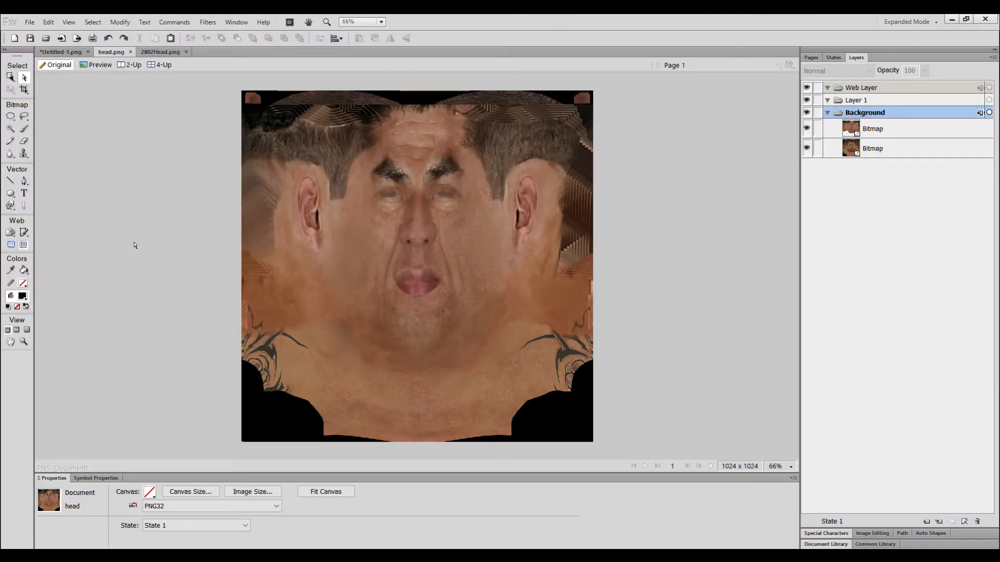
click(156, 51)
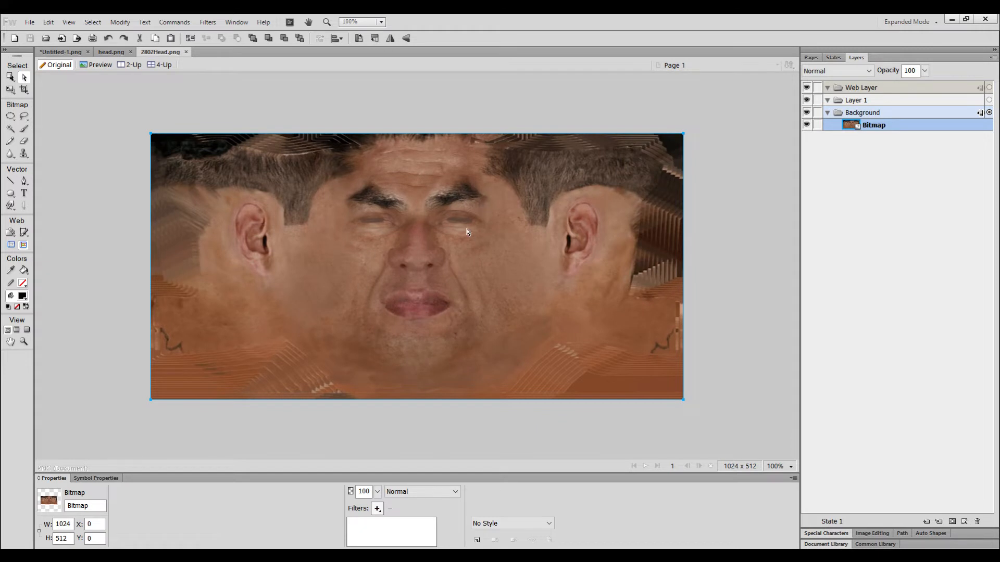
click(112, 52)
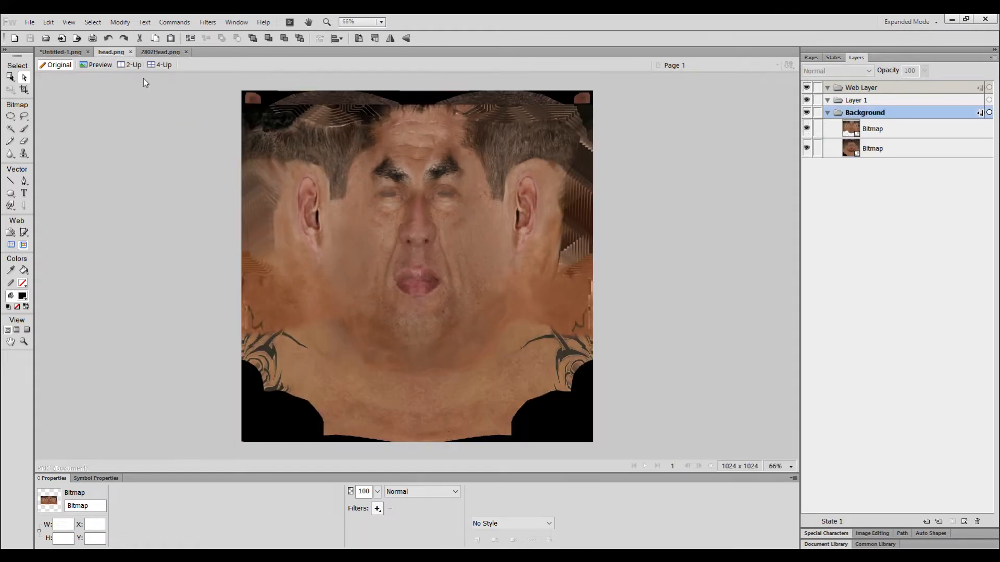
- In head.png, select the lower bitmap, toggle the upper bitmap's visibility off and on, and select the upper bitmap to check its extent
click(440, 418)
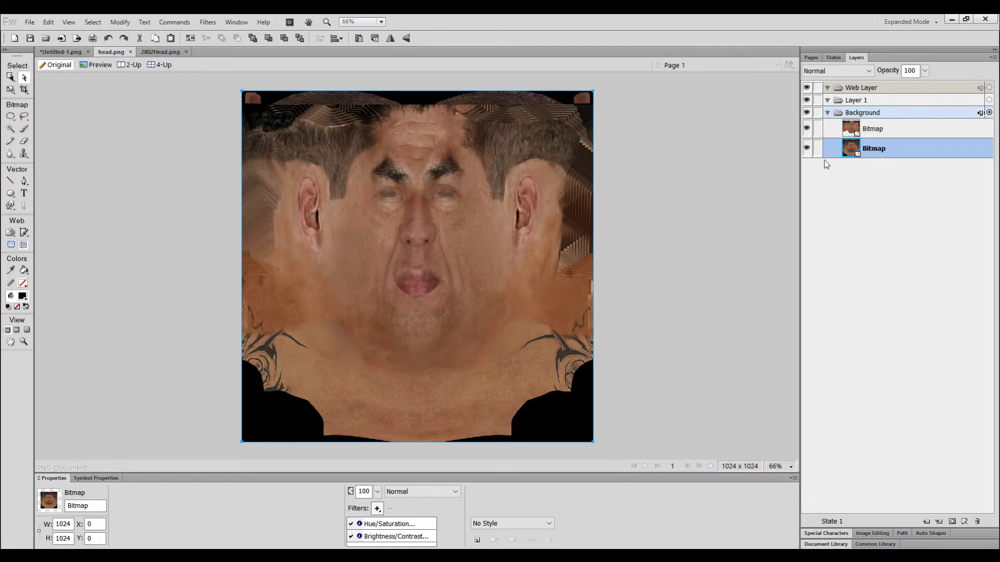
click(806, 129)
click(807, 129)
click(873, 129)
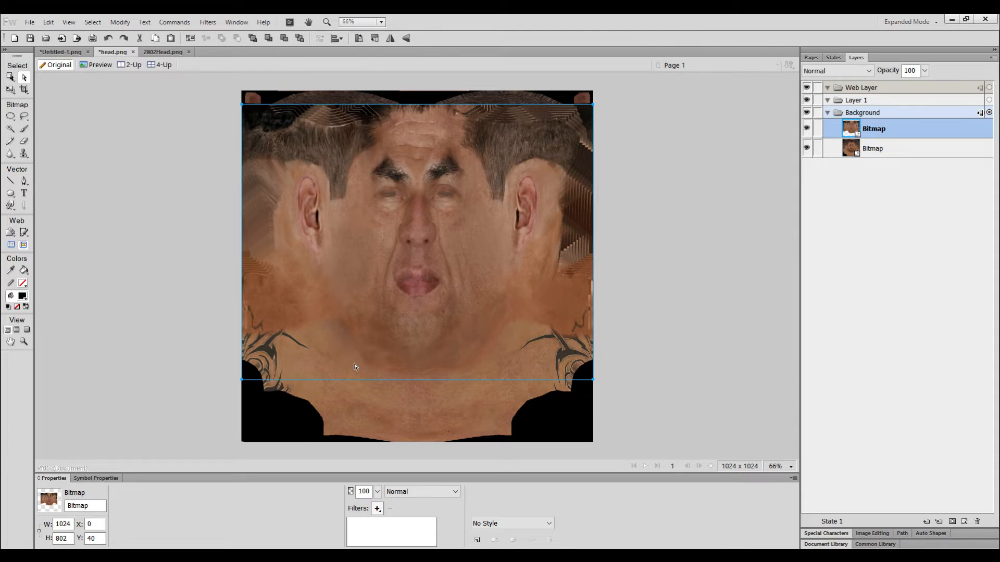
- Deselect the bitmap, save head.png and switch back to 3ds Max
click(637, 320)
key(ctrl+s)
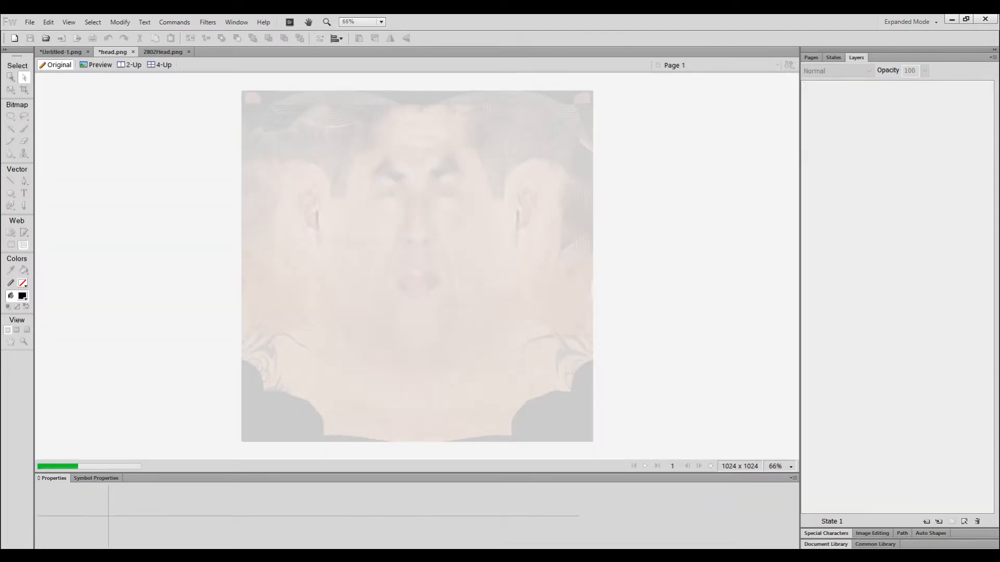
click(952, 20)
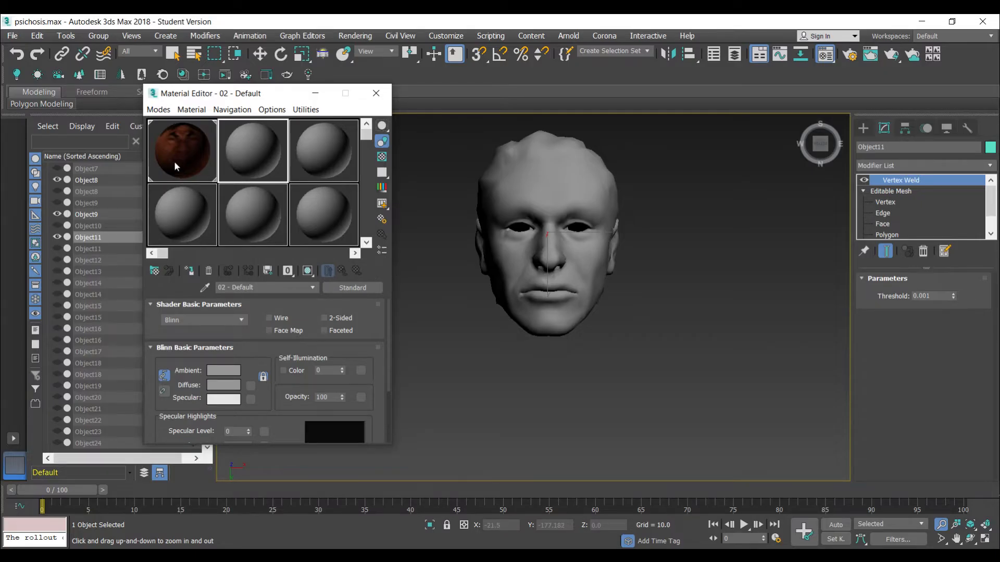
- Apply the head texture material to the merged head and start a photometric Free Light, accepting the recommended Logarithmic Exposure Control
click(865, 128)
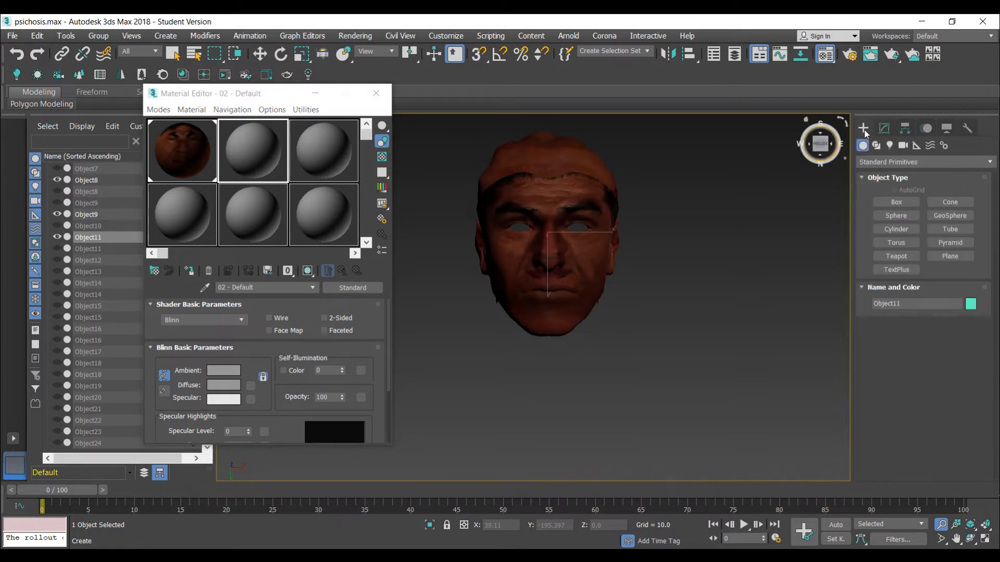
click(888, 148)
click(946, 203)
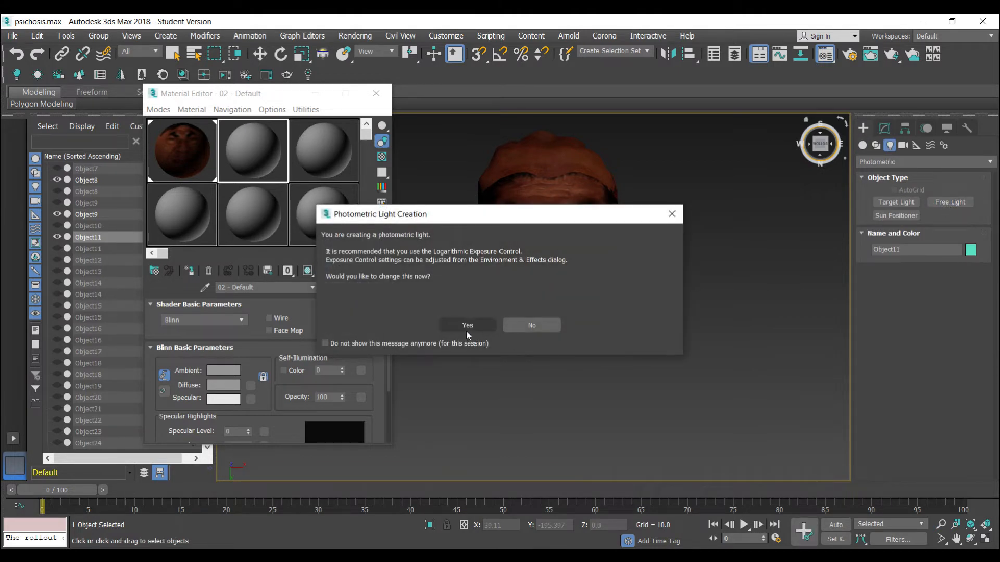
click(467, 327)
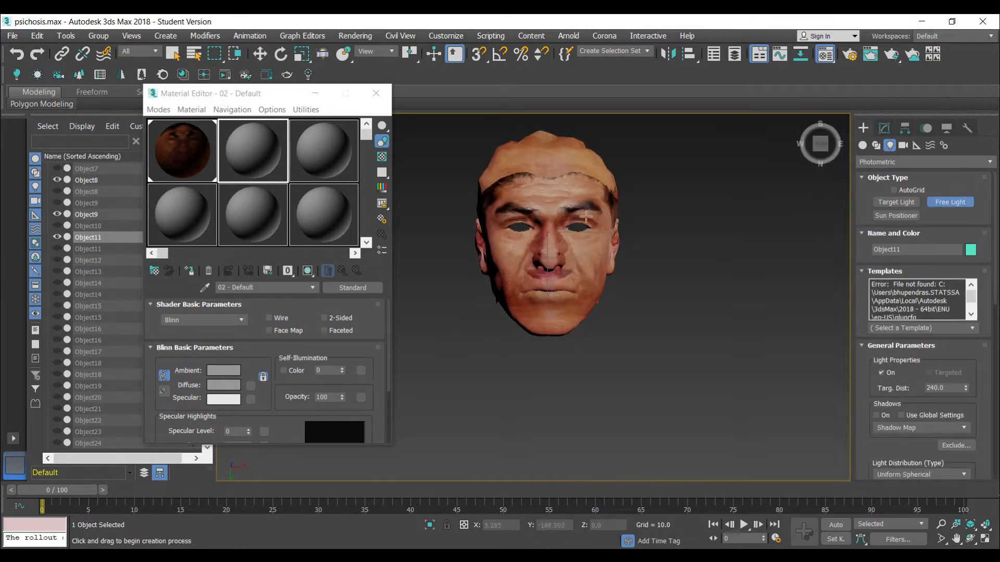
- Add an Unwrap UVW modifier above the Vertex Weld on the merged head Object11
click(884, 129)
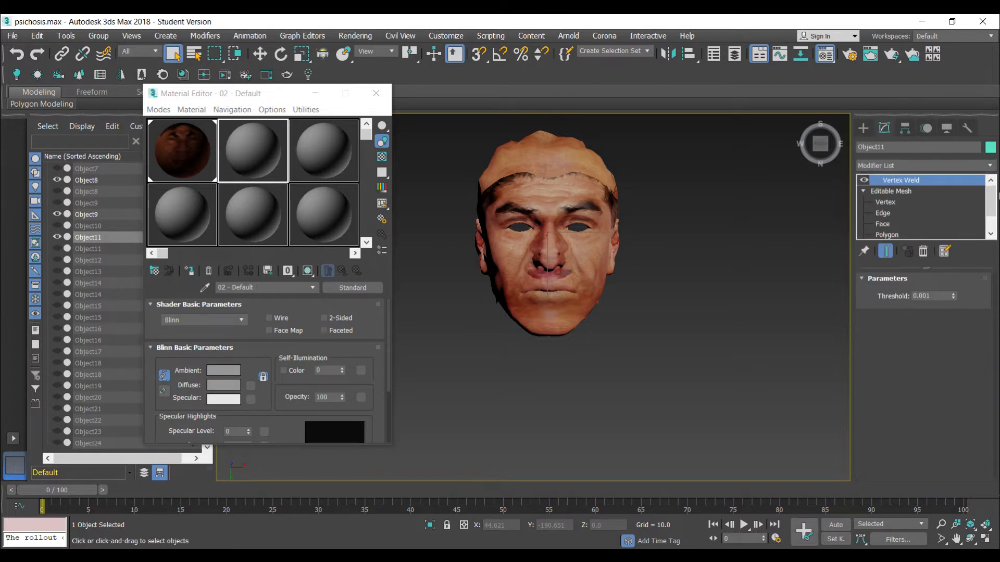
click(991, 166)
drag(991, 224, 997, 479)
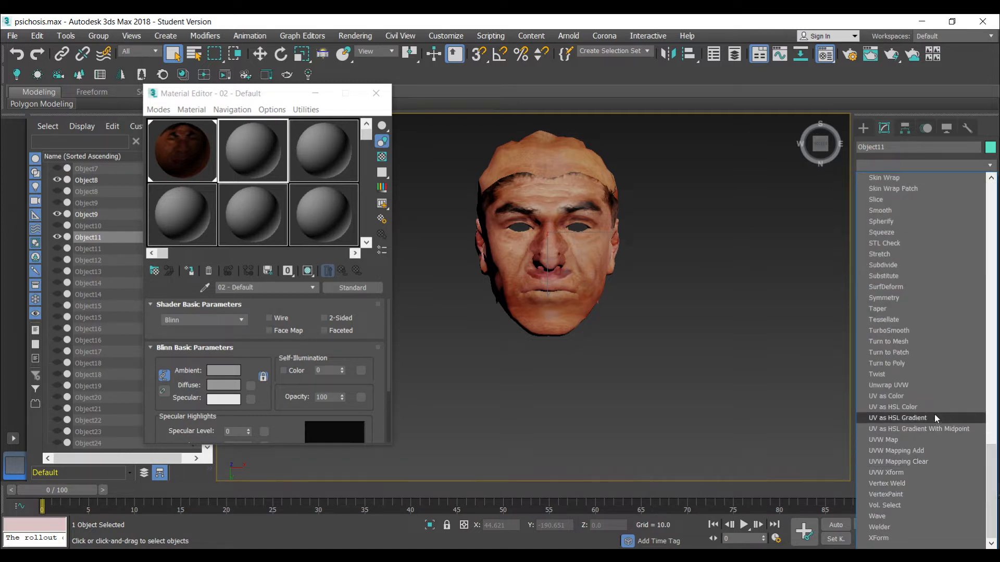
click(927, 383)
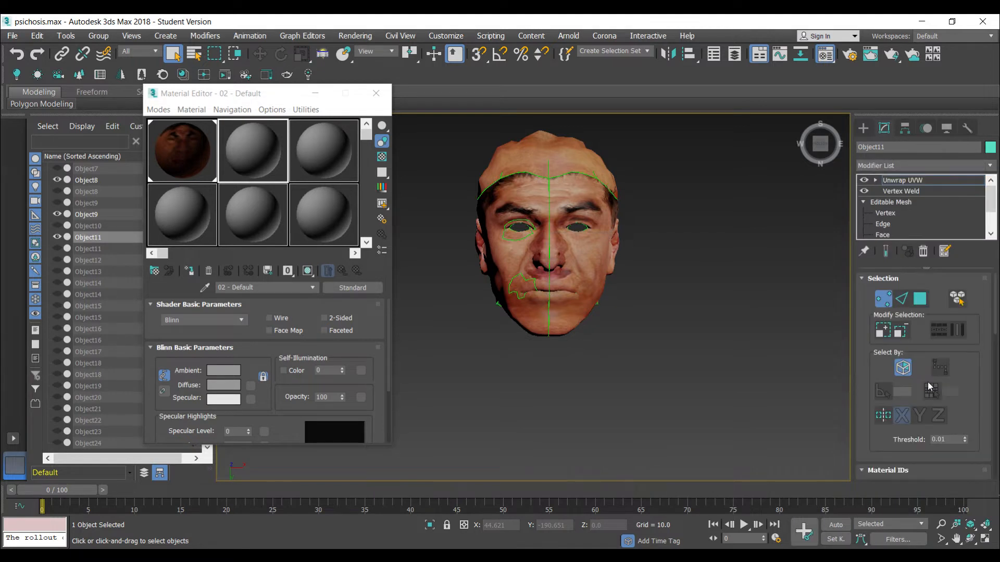
- Open the UV editor for the merged head, display head.png as its background texture and maximize the editor
scroll(995, 354, down, 5)
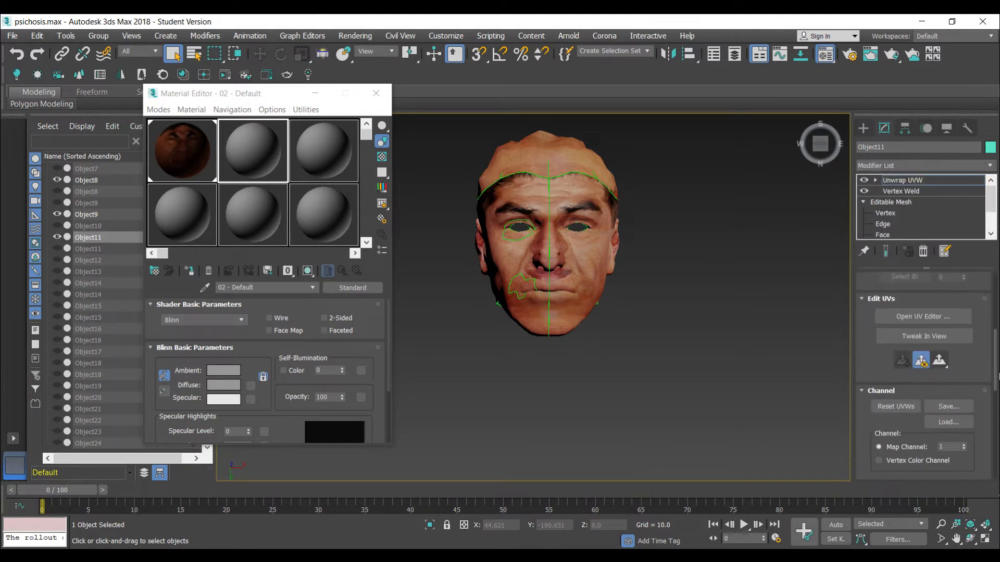
click(907, 317)
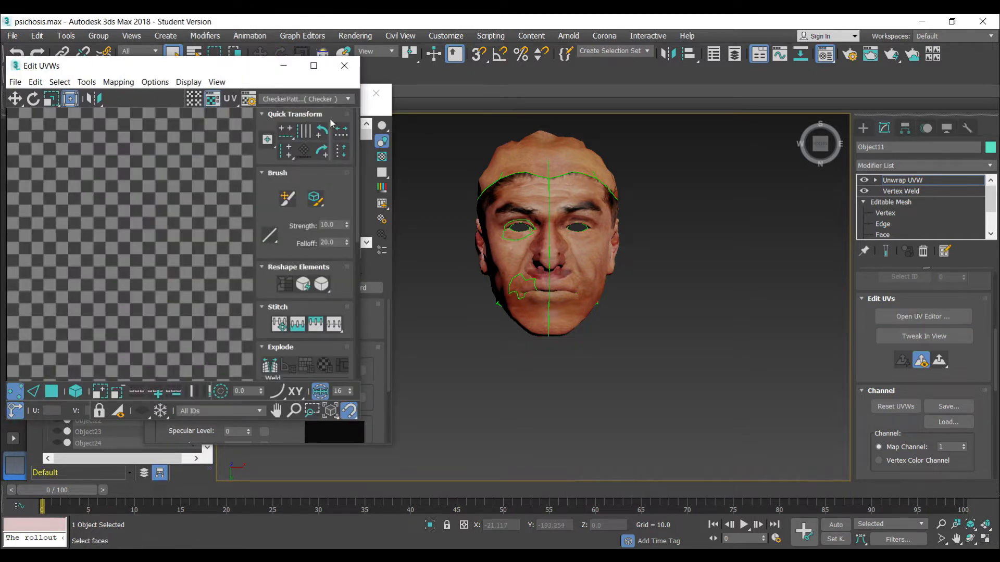
click(306, 99)
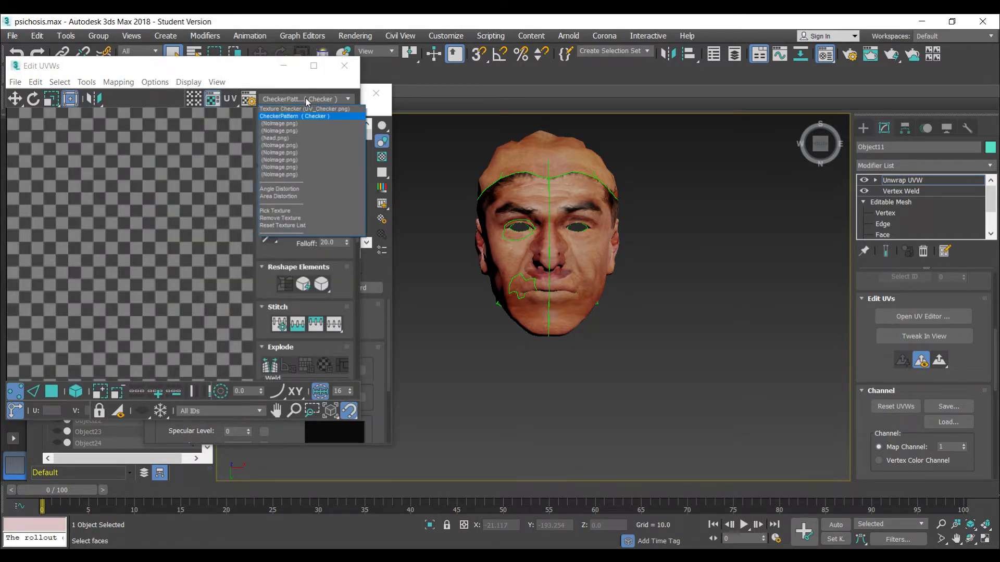
click(289, 138)
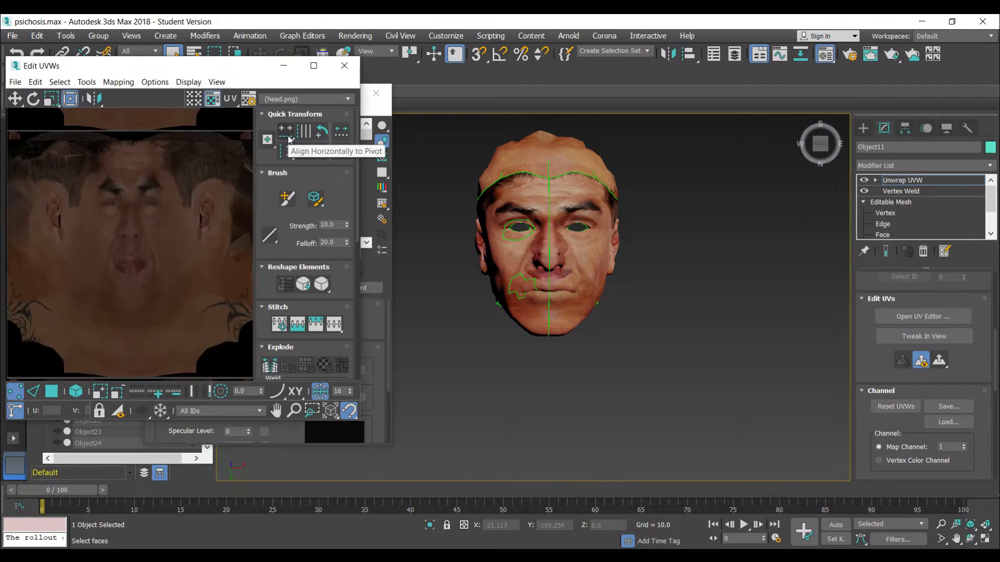
click(313, 65)
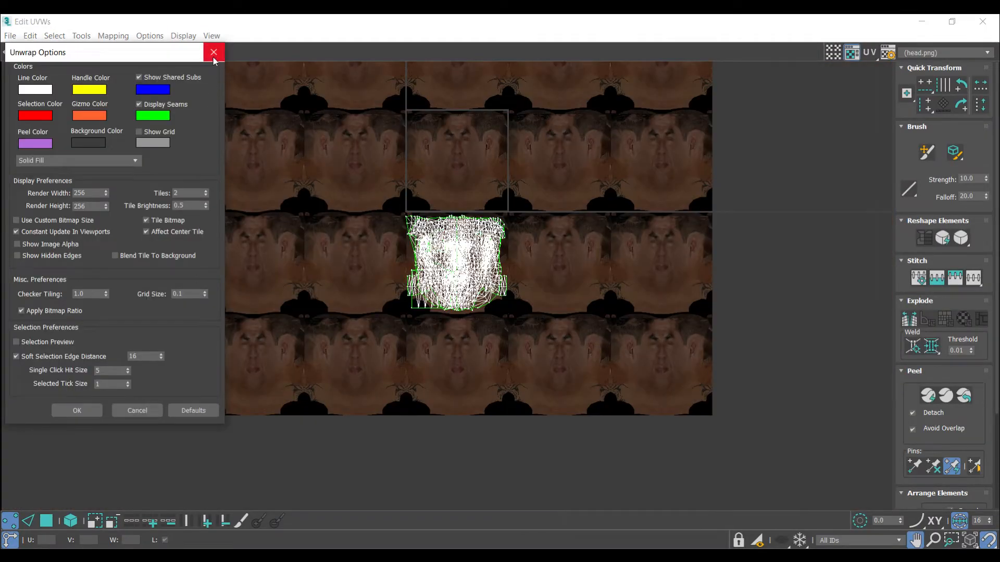
- Review the Unwrap Options, including the Tile Bitmap display preference, without changing the settings
click(213, 52)
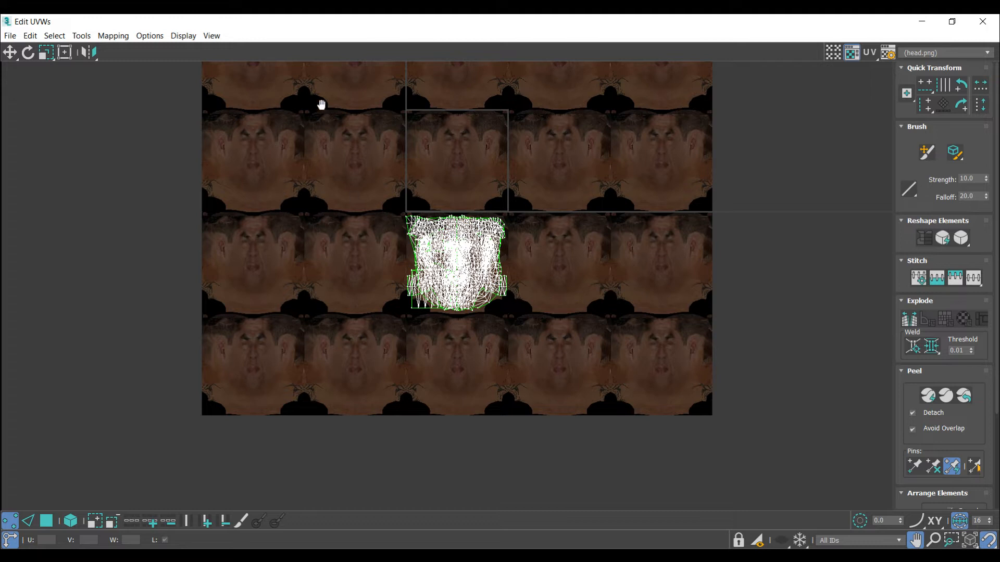
click(142, 39)
click(153, 94)
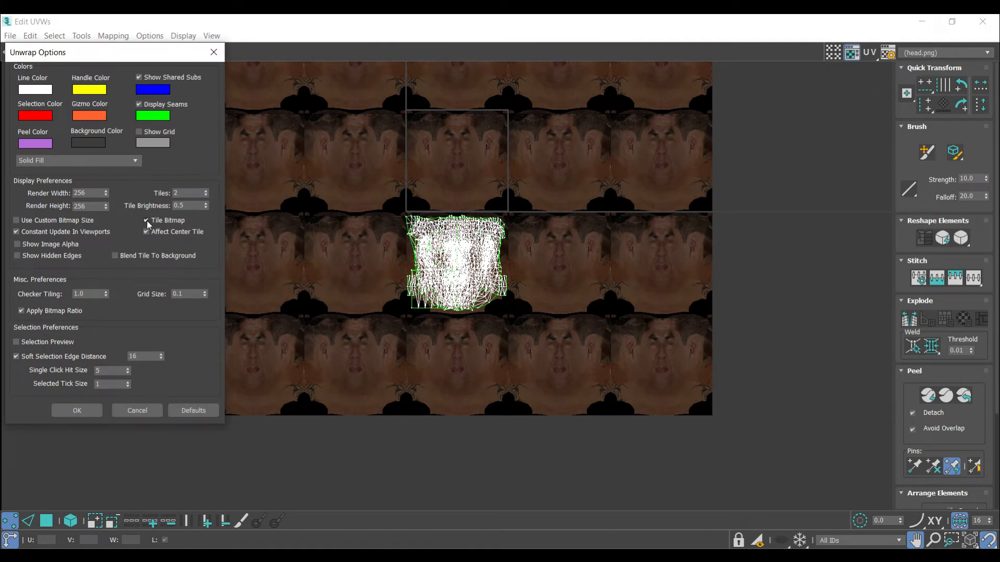
click(77, 412)
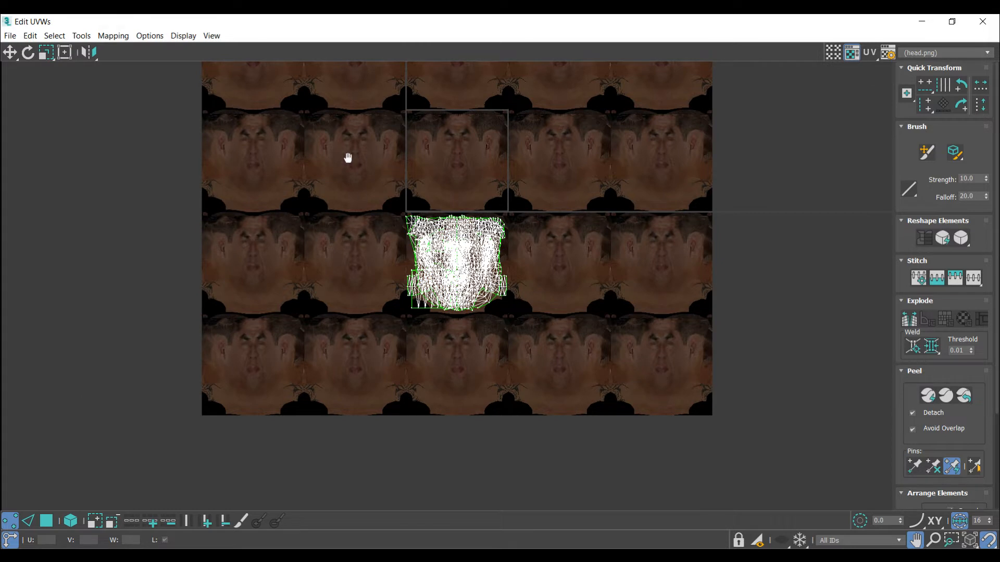
- Examine the merged head's UV layout against the tiled head.png texture and minimize the UV editor
drag(549, 140, 542, 229)
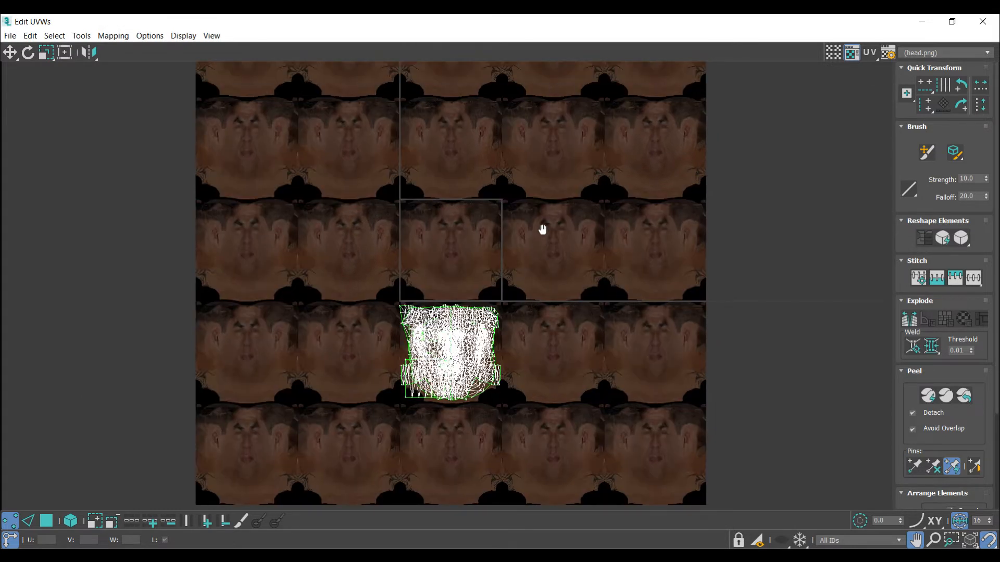
drag(523, 149, 464, 230)
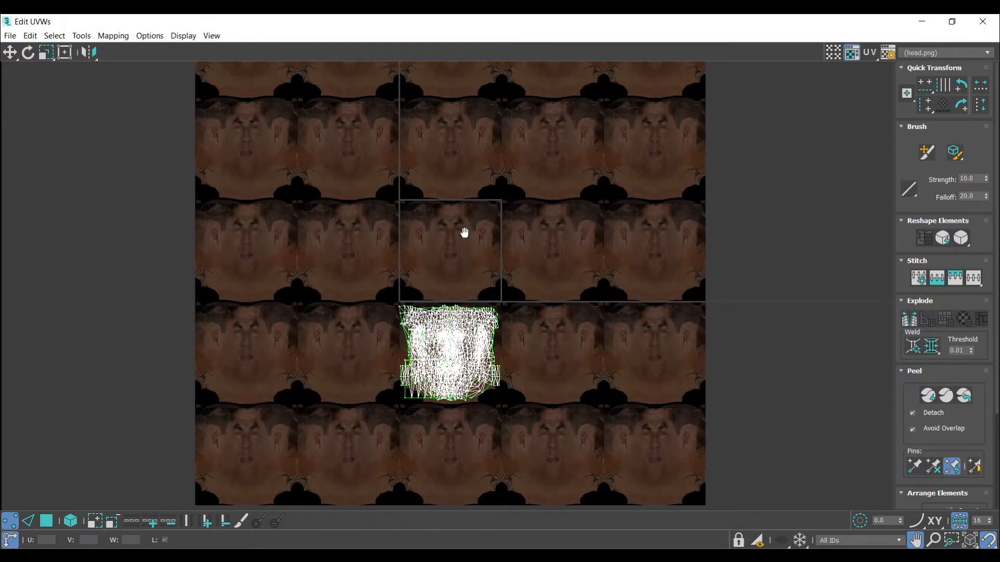
drag(393, 295, 387, 233)
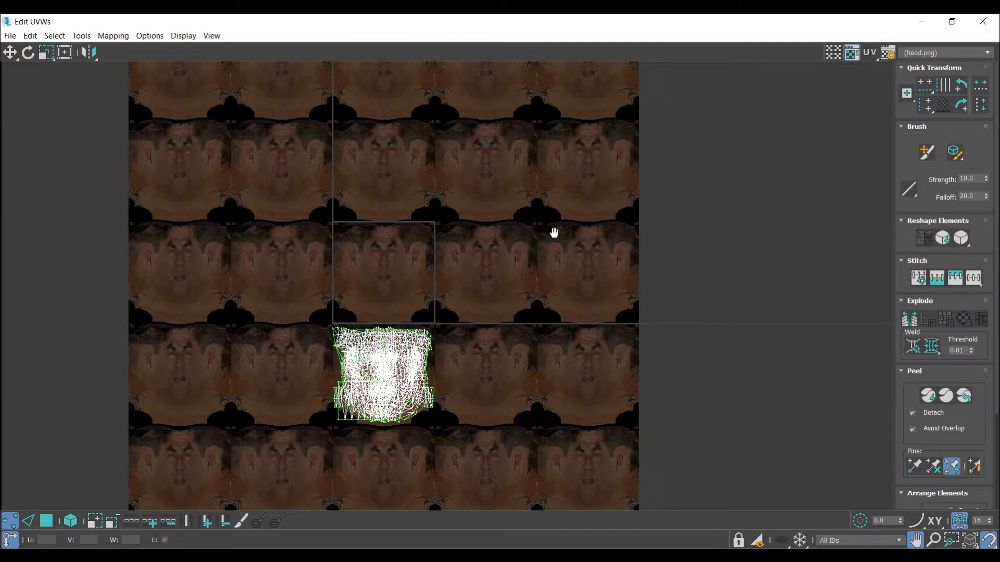
drag(515, 263, 520, 223)
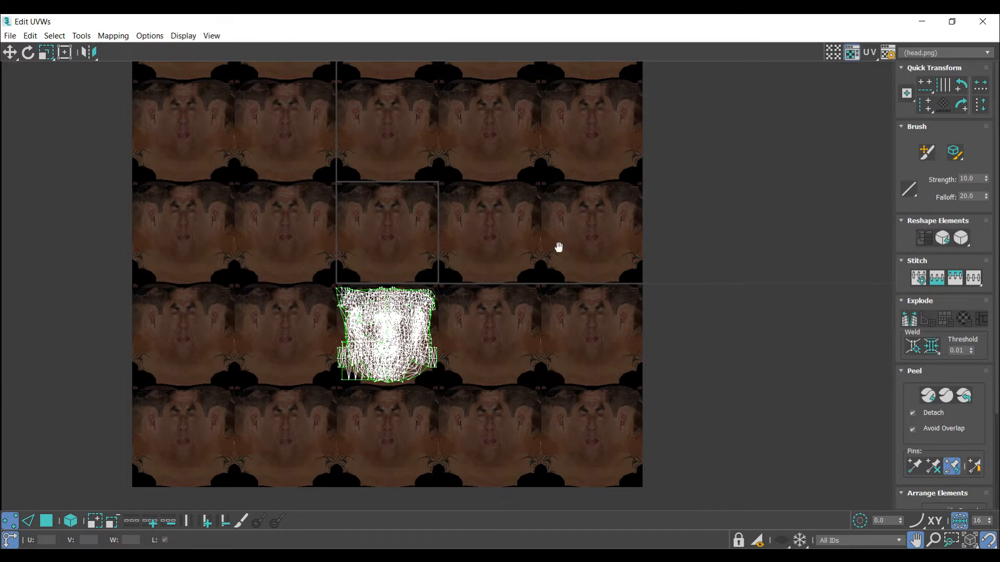
click(918, 21)
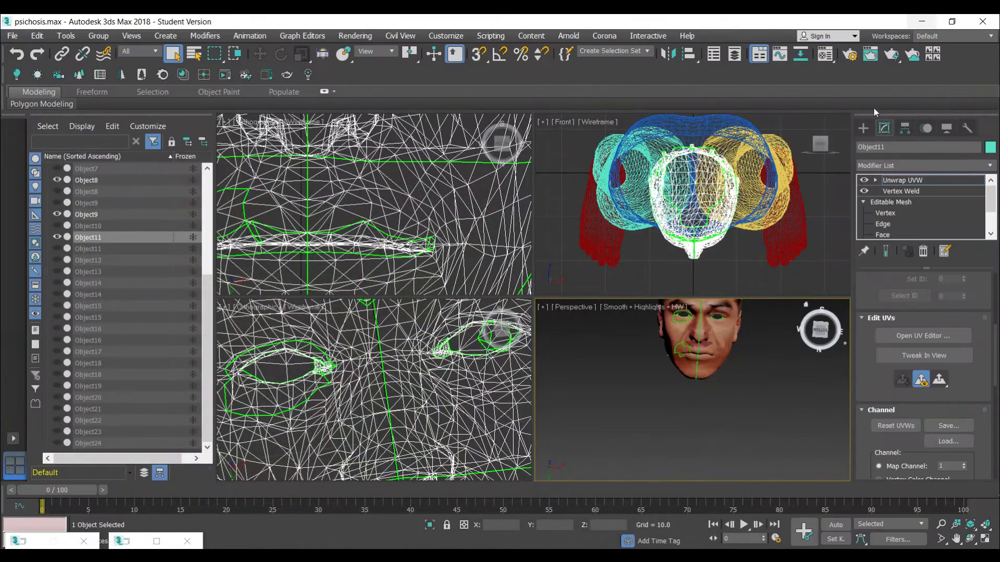
- Hide Object11, show and select the base head Object0, and add an Unwrap UVW modifier to it
click(60, 236)
drag(208, 302, 208, 241)
drag(208, 242, 208, 199)
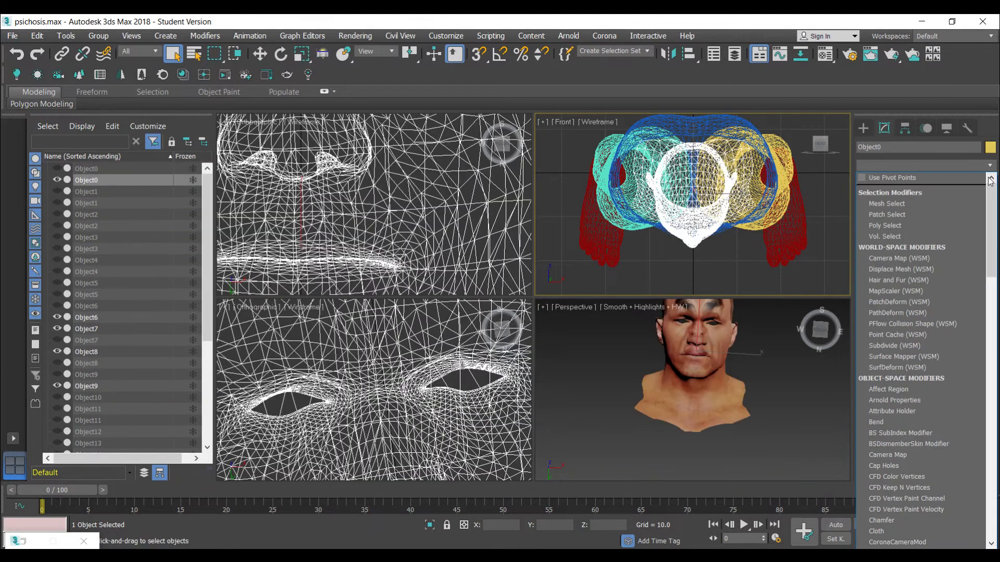
drag(989, 183, 998, 459)
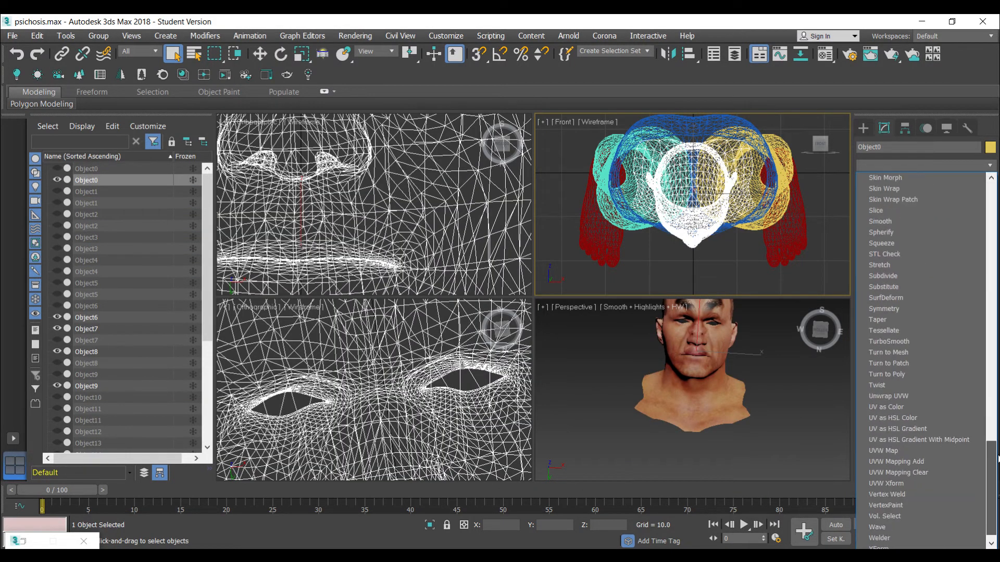
click(893, 396)
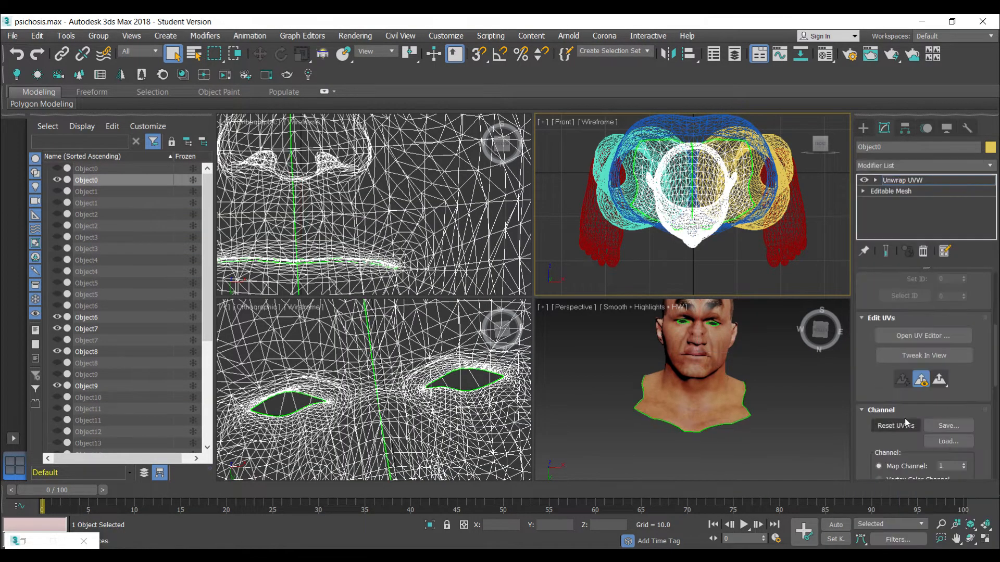
- Open the UV editor for the base head with head.png as the background texture and maximize it
click(903, 334)
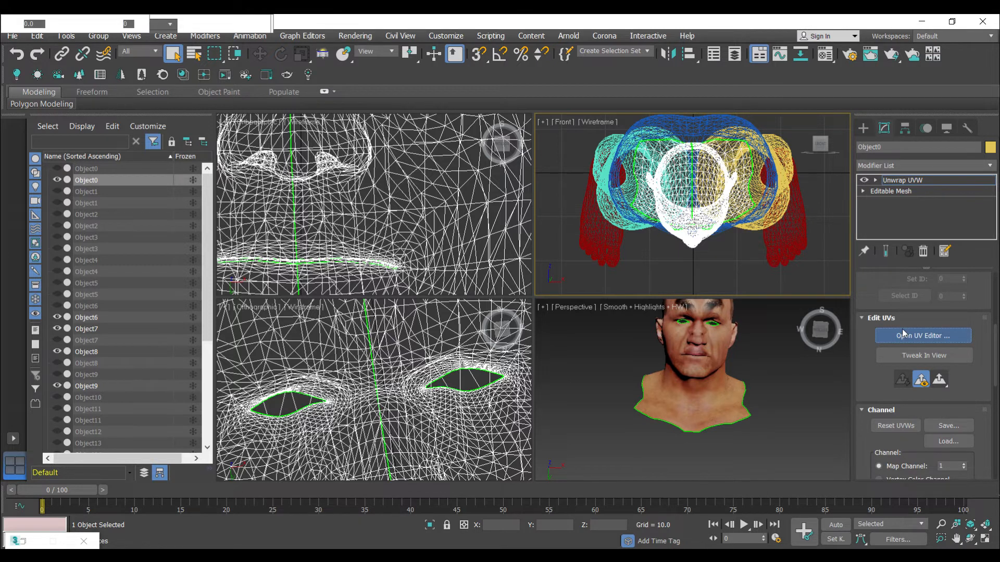
click(303, 99)
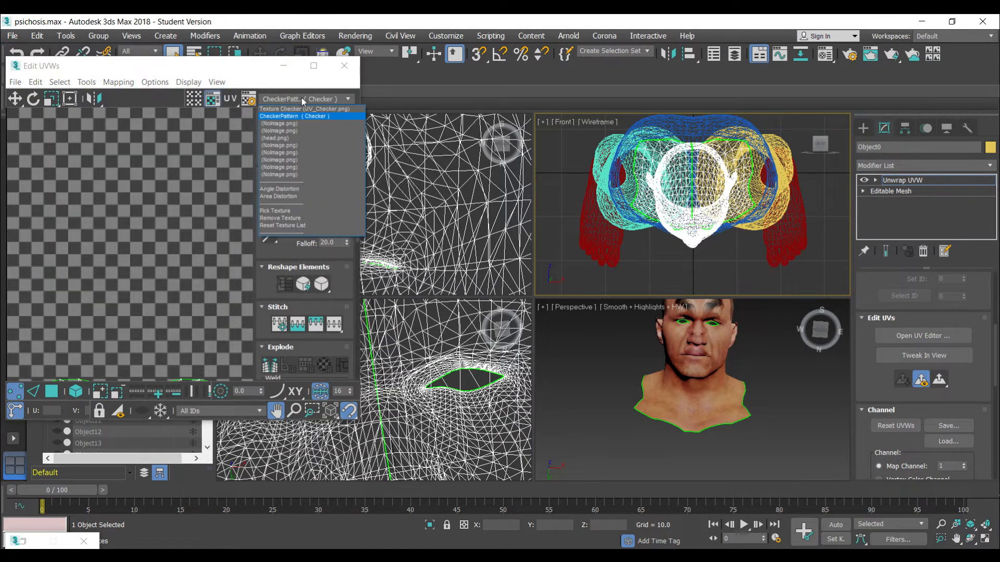
click(283, 138)
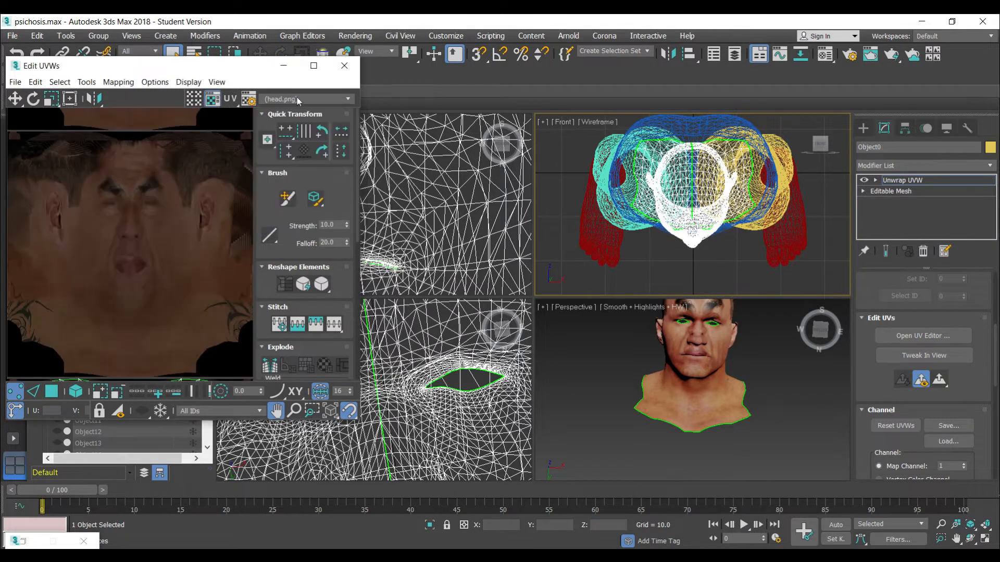
click(314, 65)
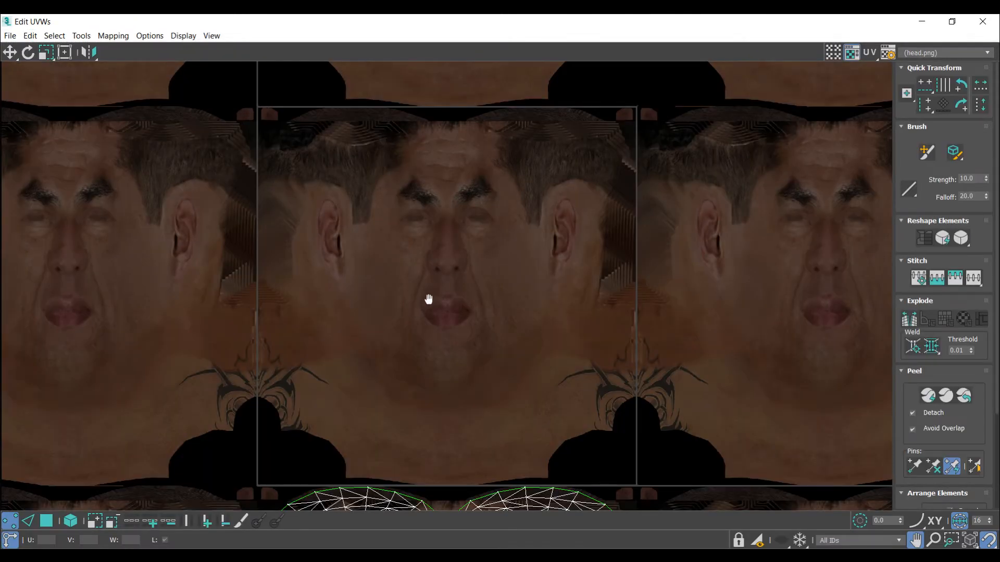
- Examine how the base head's UV layout fits its texture tile and minimize the UV editor
scroll(430, 293, down, 5)
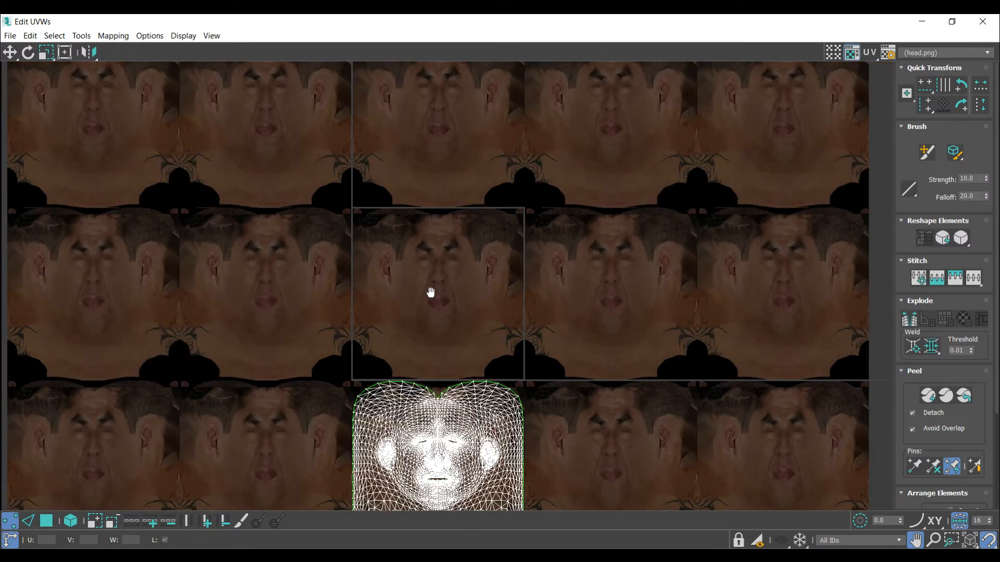
scroll(430, 293, down, 4)
drag(511, 337, 500, 306)
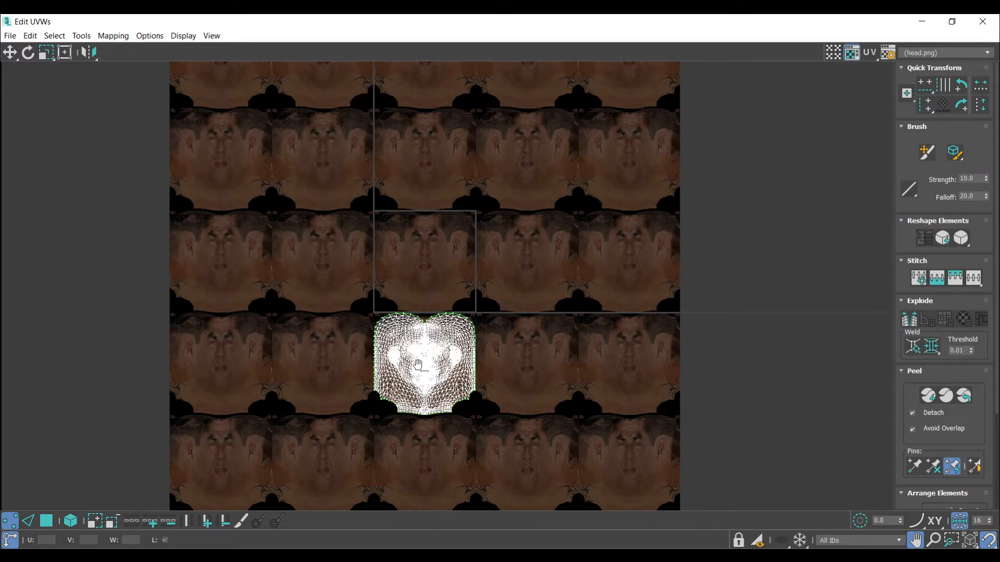
drag(470, 281, 474, 260)
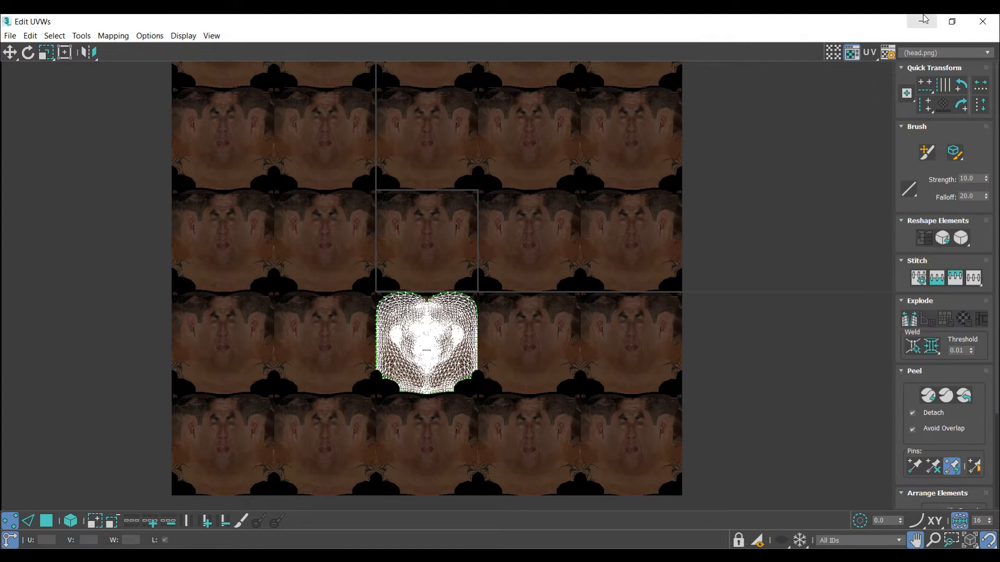
click(922, 21)
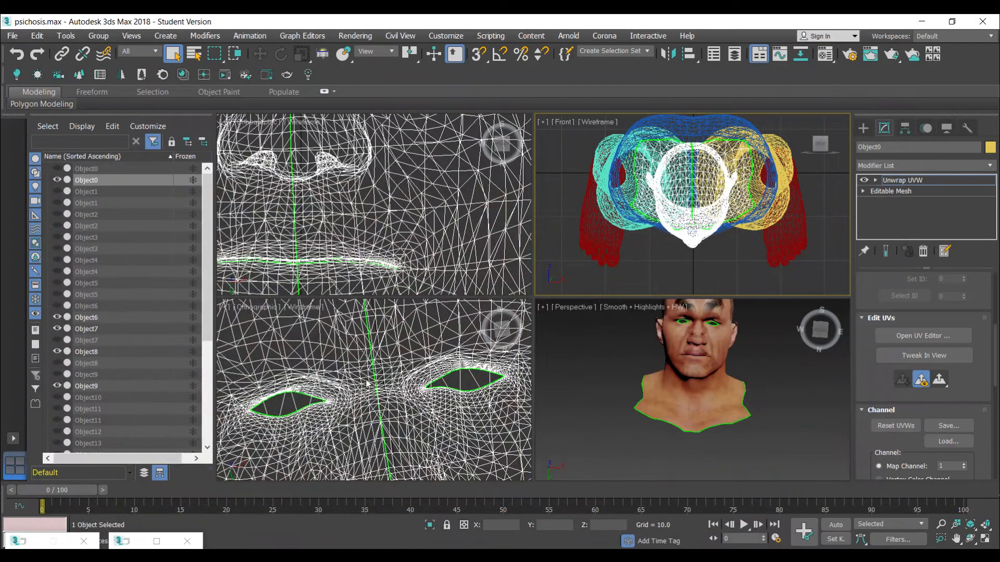
- Hide the base head, minimize Object11's UV editor, leave the Polygon level of its Unwrap UVW modifier and deselect the head
click(56, 180)
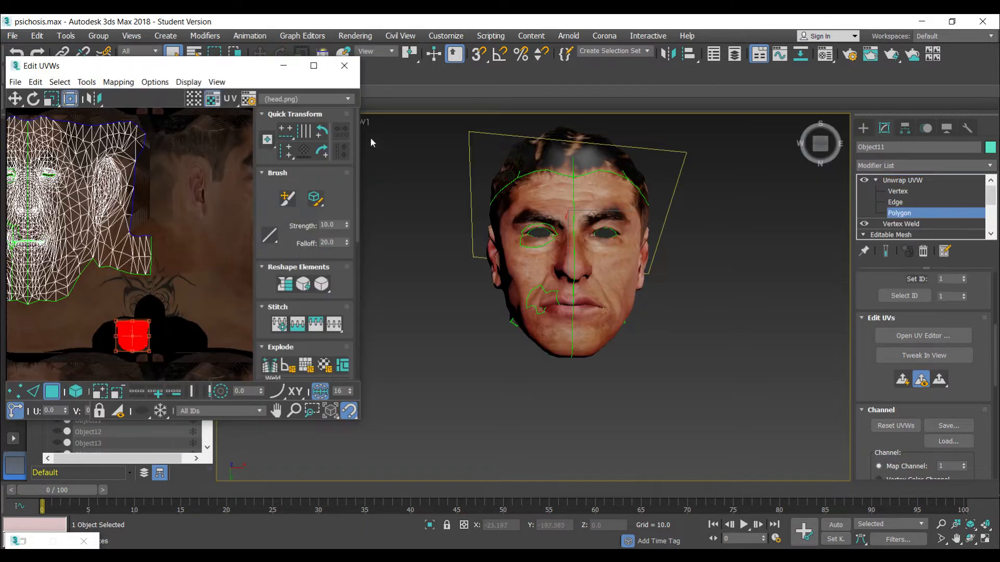
click(283, 66)
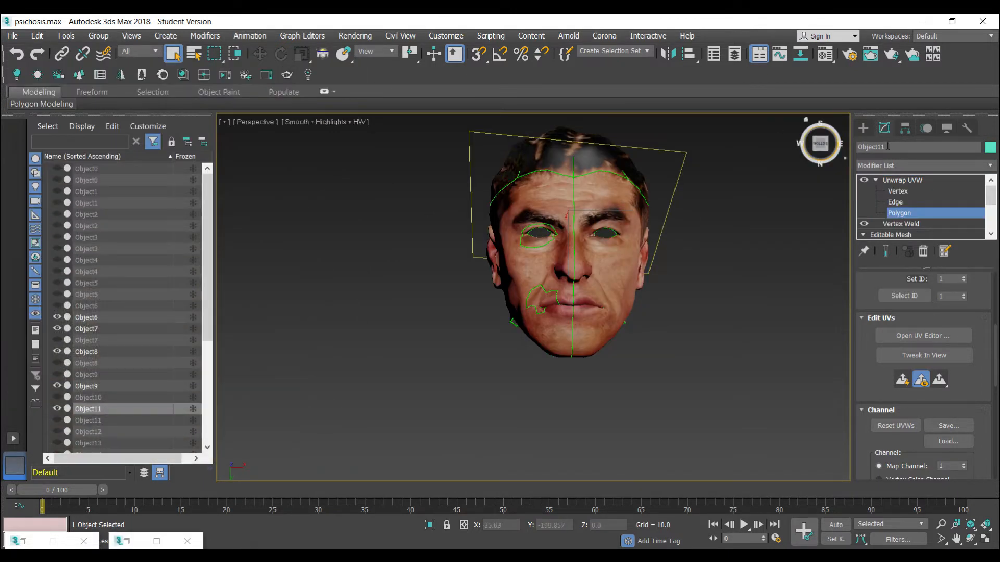
click(901, 186)
click(716, 249)
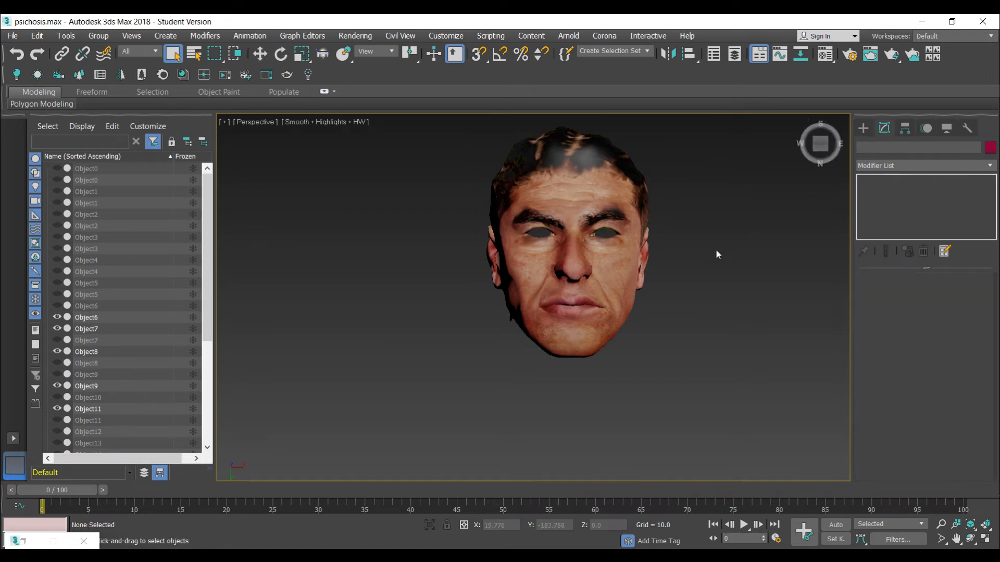
- Select the wrestler head Object11, show the base head Object0, hide Object11 and turn the base head to a side view
mouse_move(819, 147)
mouse_down()
mouse_move(818, 162)
mouse_move(784, 160)
mouse_move(769, 193)
mouse_move(772, 180)
mouse_move(818, 172)
mouse_up()
click(816, 150)
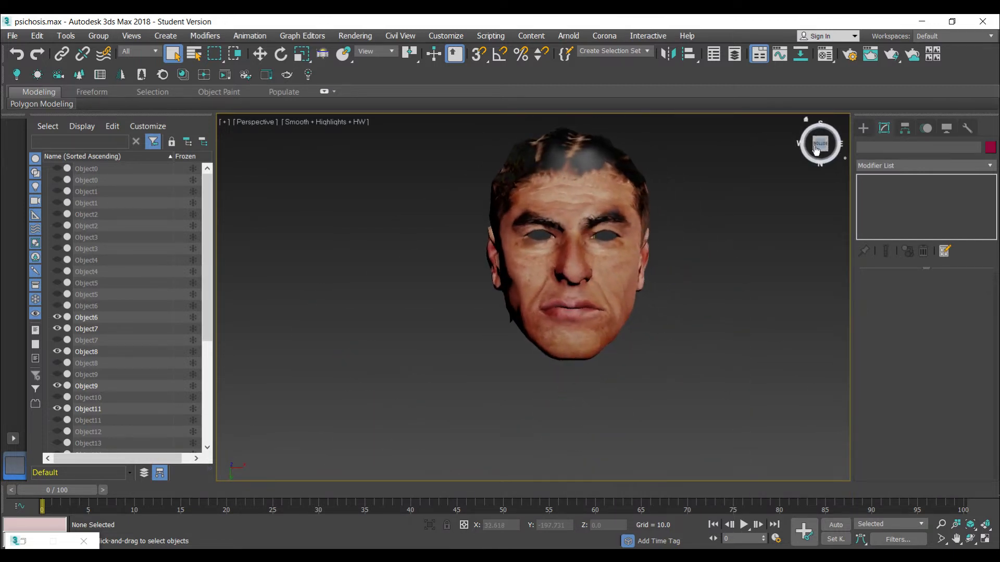
click(578, 186)
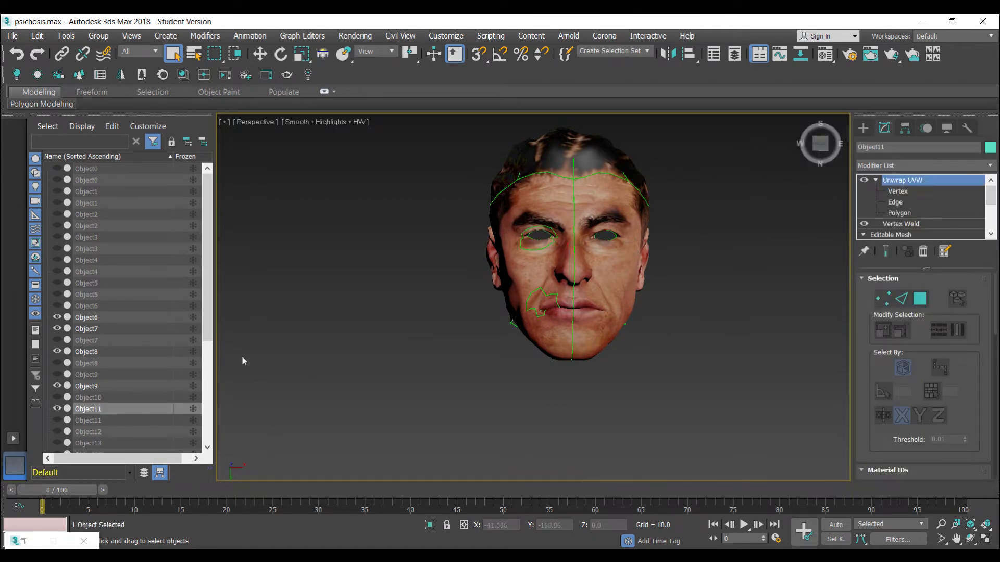
click(57, 180)
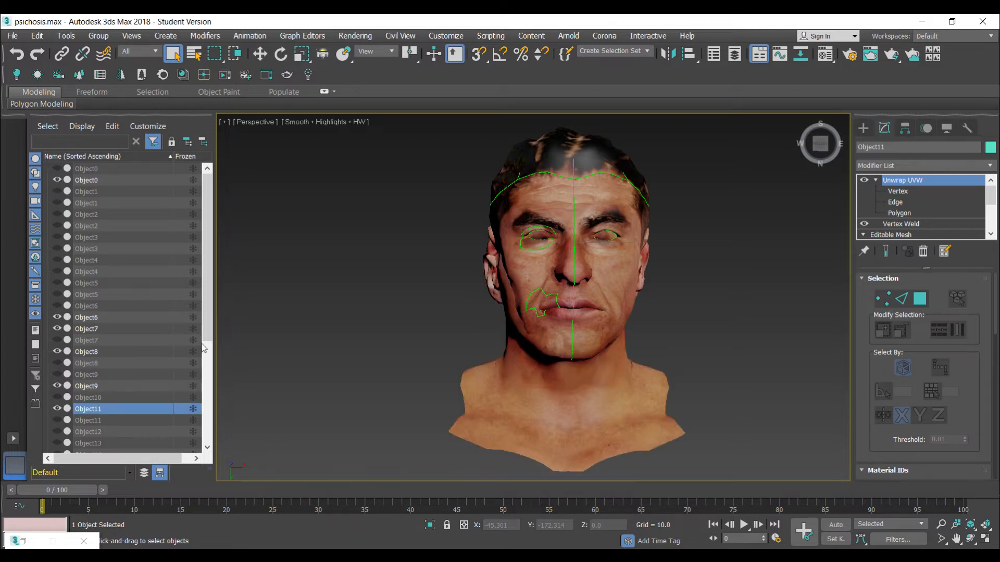
click(57, 409)
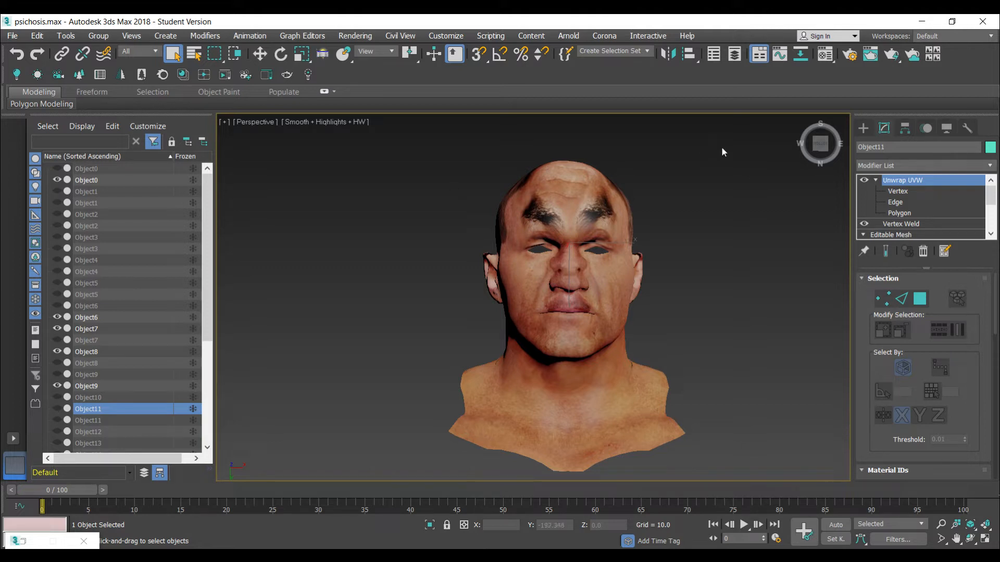
drag(819, 146, 846, 170)
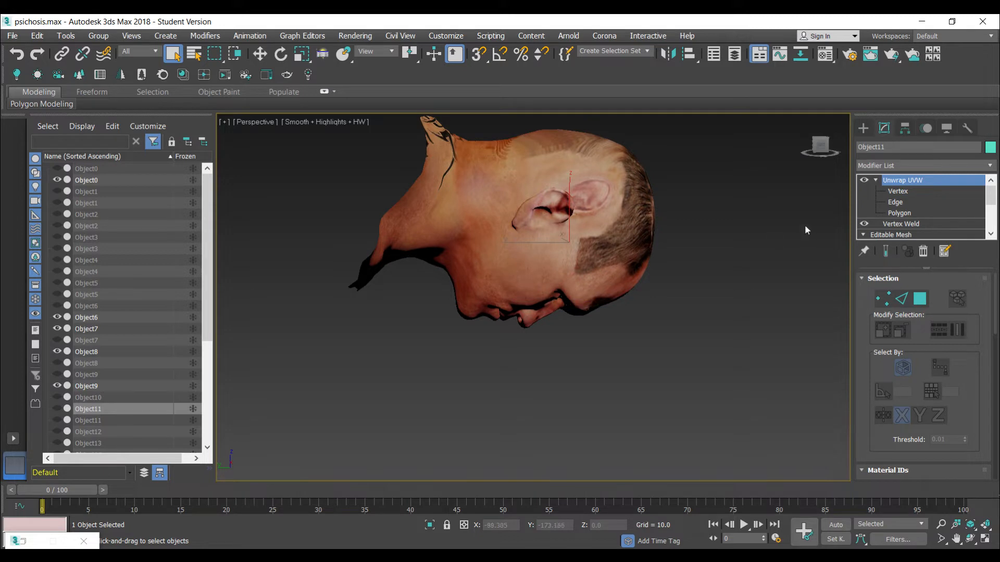
right_click(895, 182)
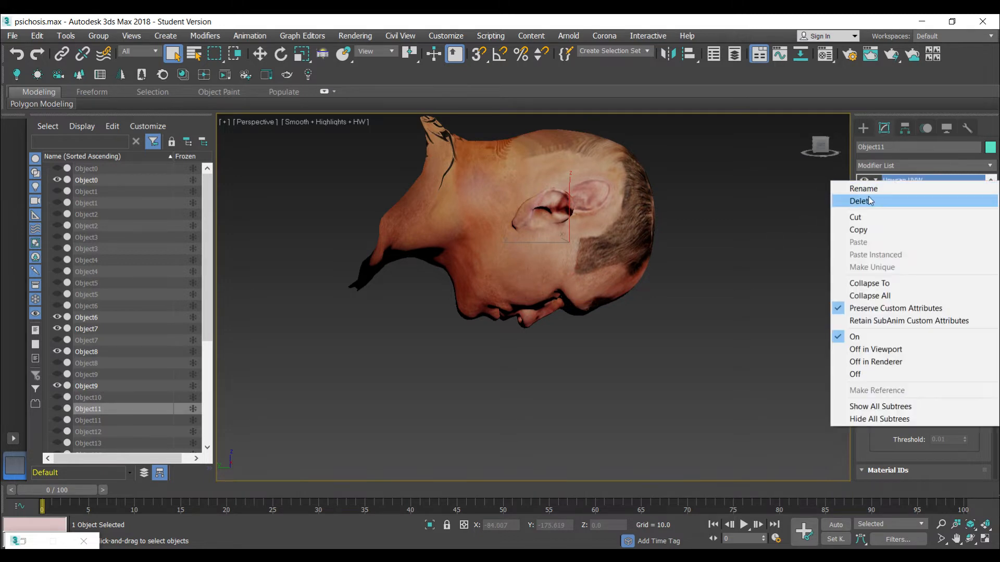
click(870, 201)
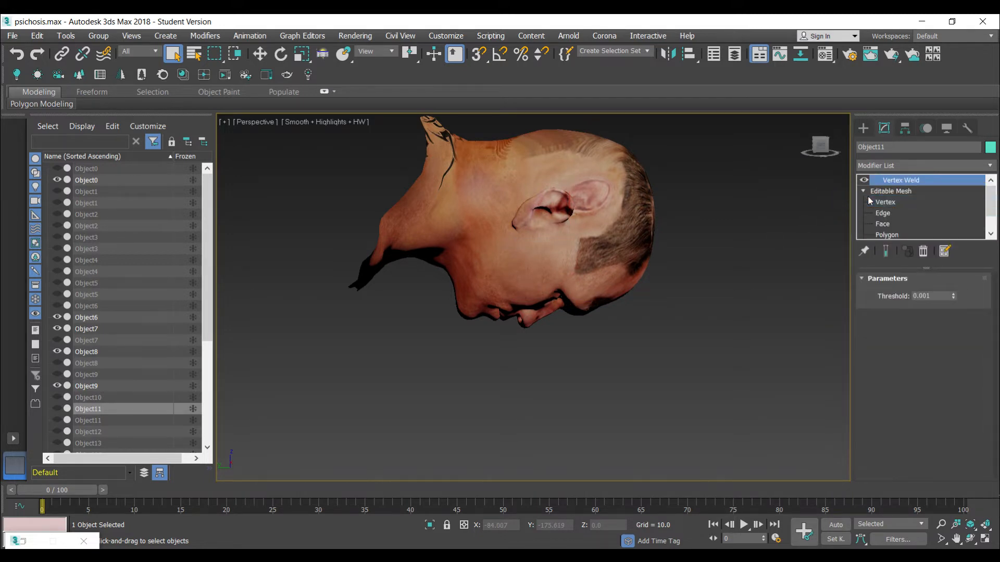
key(ctrl+z)
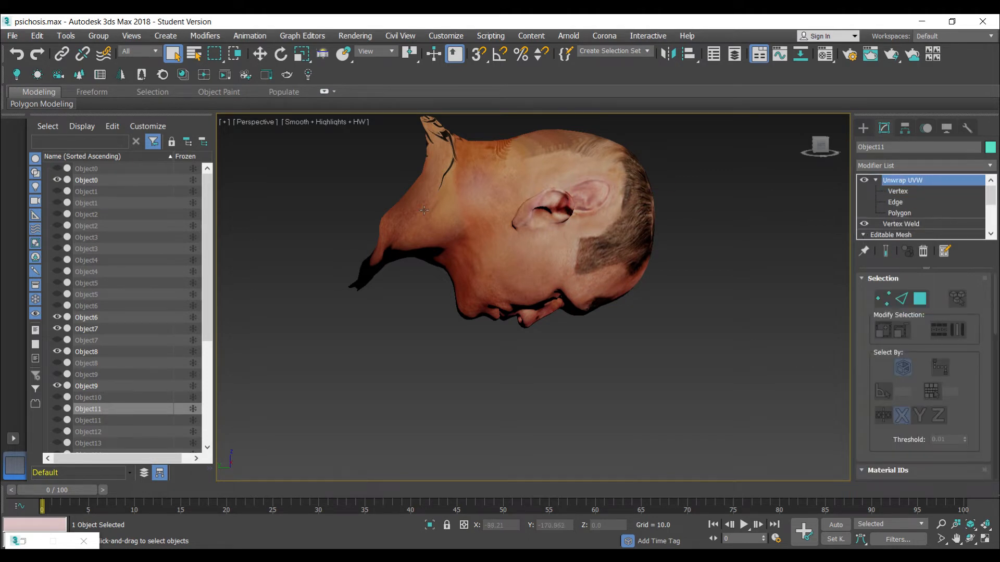
- Delete the Unwrap UVW modifier from the base head Object0 and open the sub-object levels of its Editable Mesh
click(541, 179)
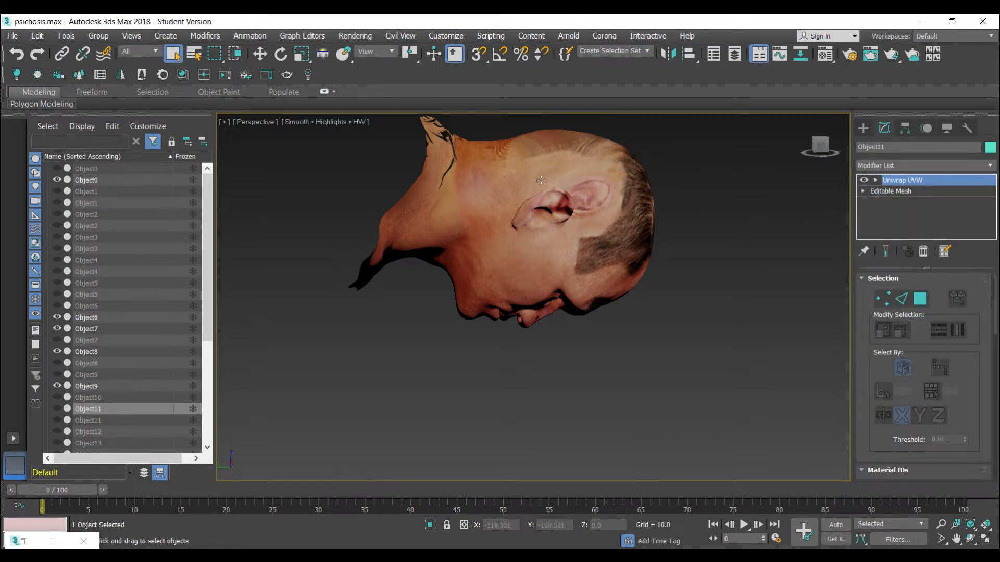
right_click(902, 181)
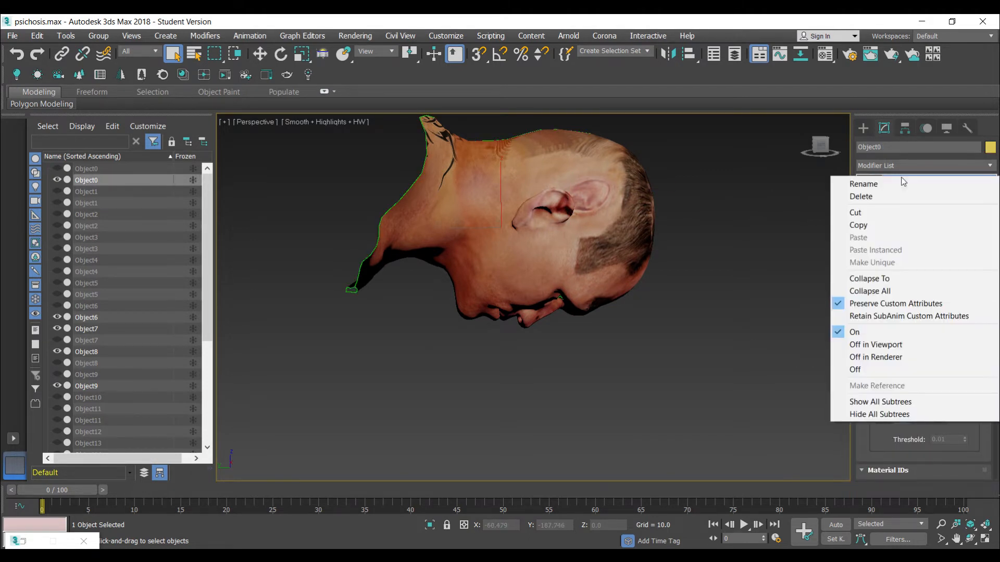
click(867, 201)
click(863, 179)
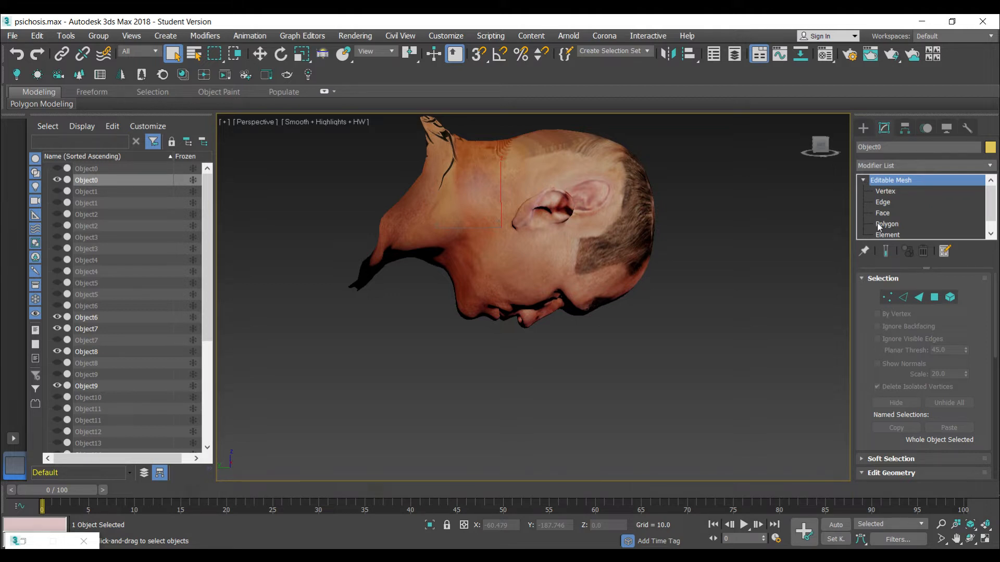
- Assign the plain 02 - Default material to the base head Object0 and minimize the Material Editor
click(591, 399)
key(m)
drag(253, 151, 591, 233)
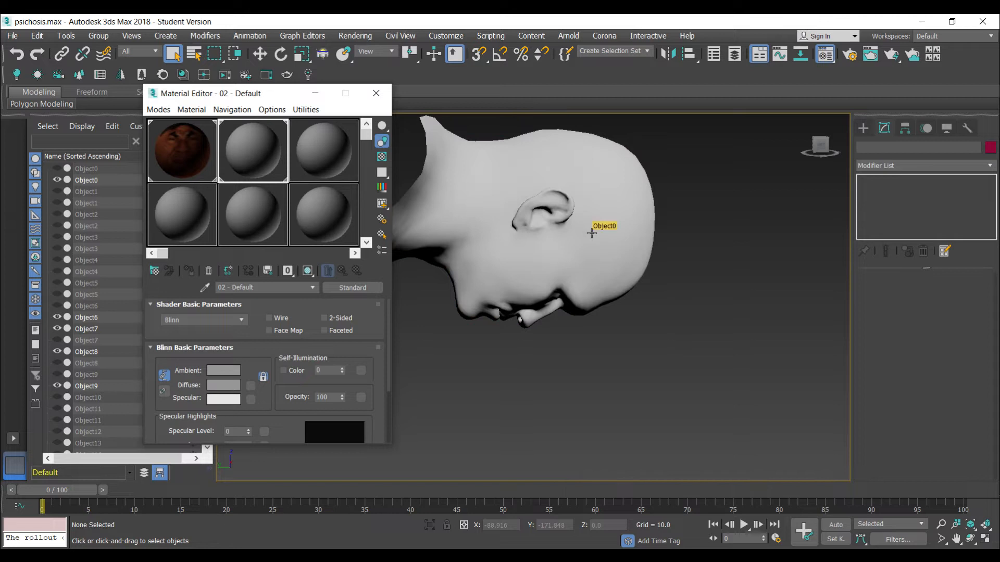
click(316, 96)
- Select the base head Object0 at Polygon level and unhide the wrestler head Object11 together with it
click(630, 224)
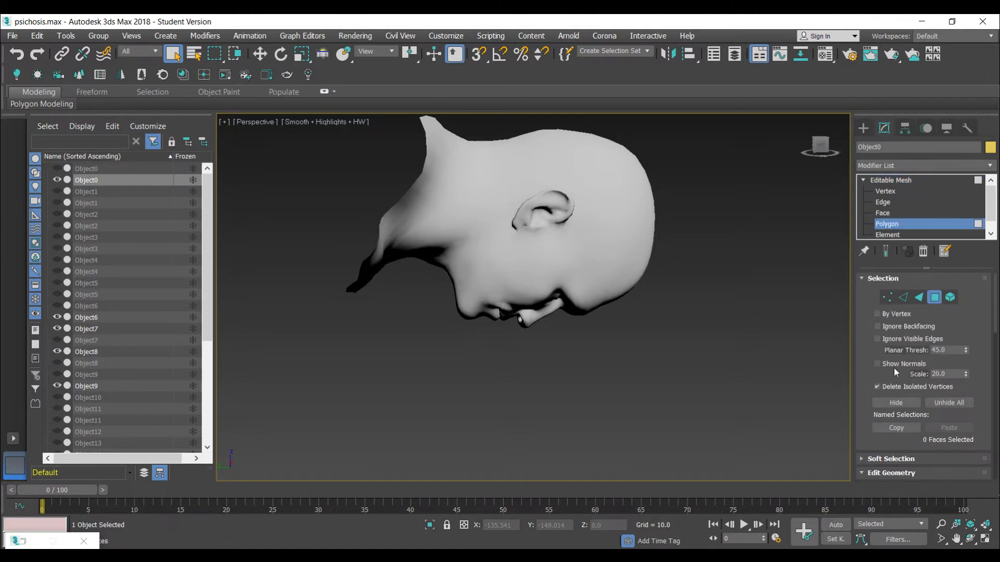
click(985, 539)
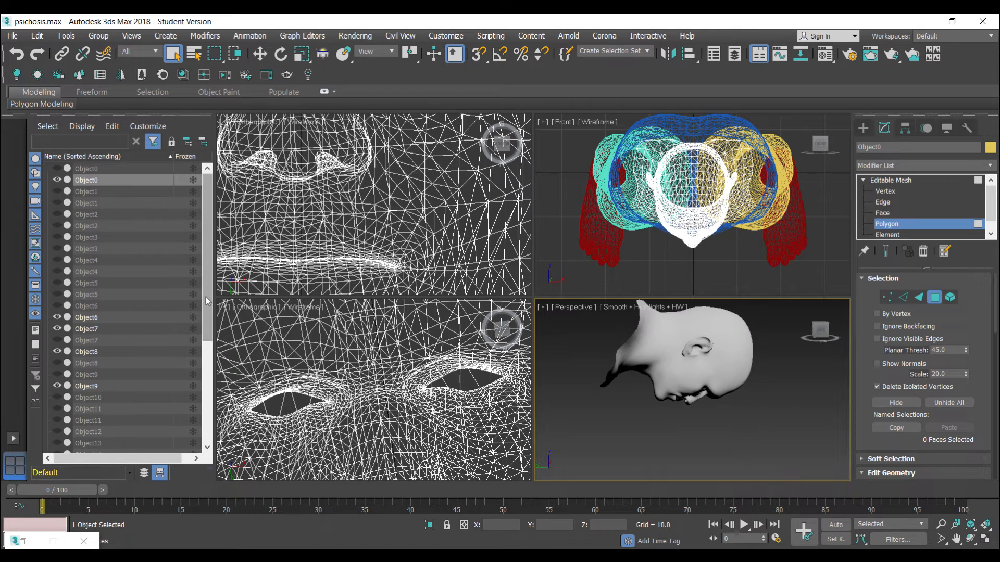
drag(205, 297, 223, 402)
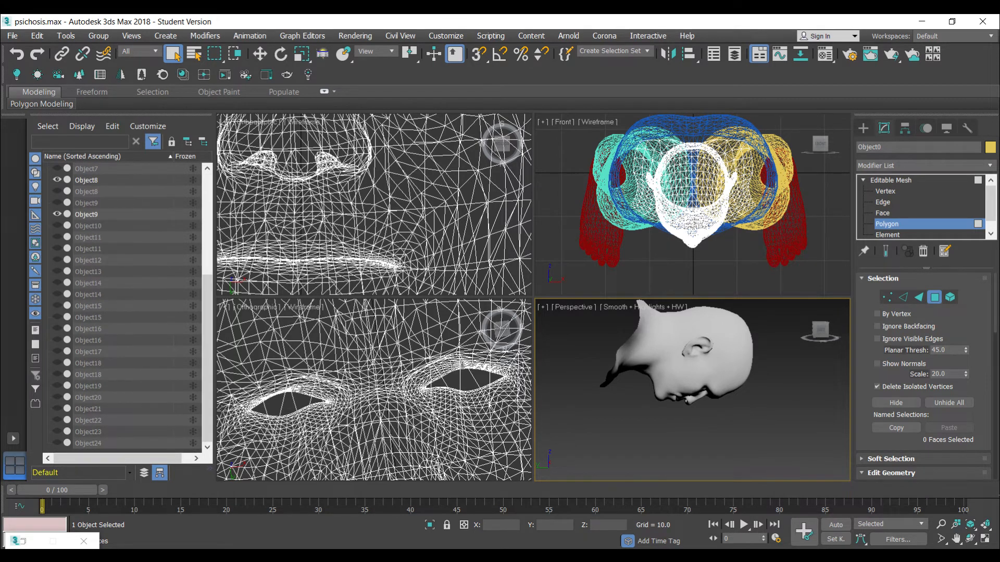
click(58, 237)
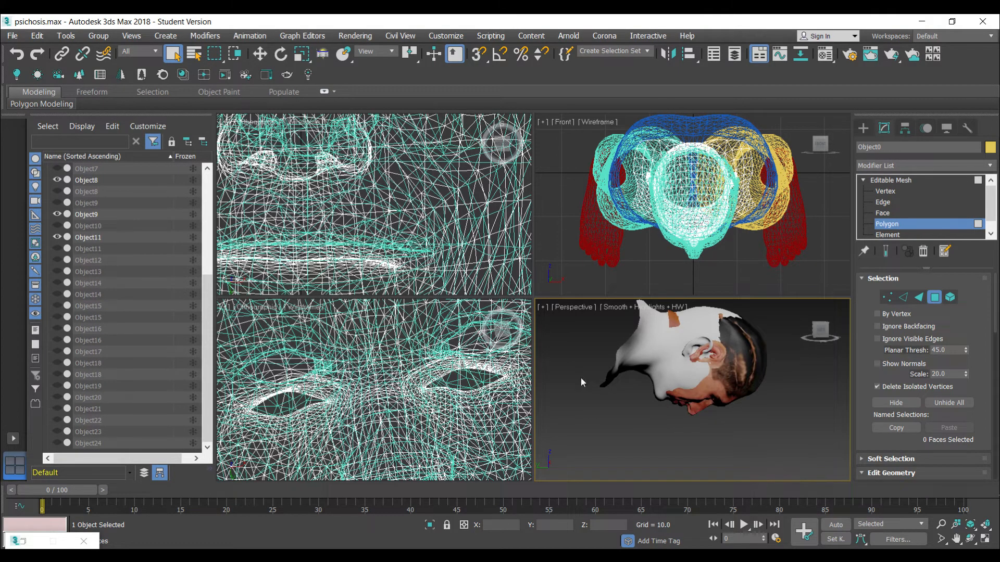
- In a side wireframe view, delete the base head's skull, face and chin polygons, keeping only the neck and shoulders
click(657, 345)
click(482, 225)
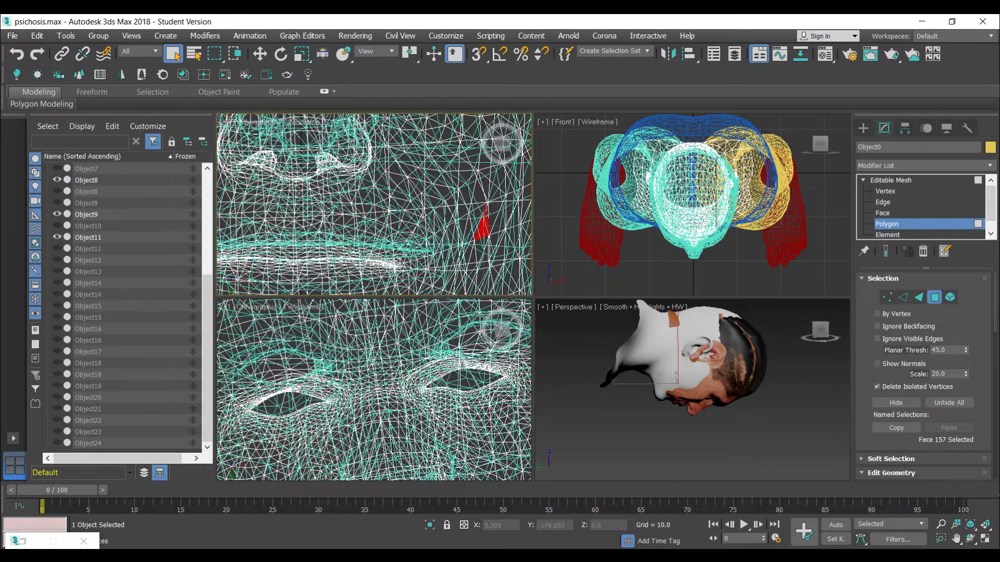
click(986, 540)
click(819, 143)
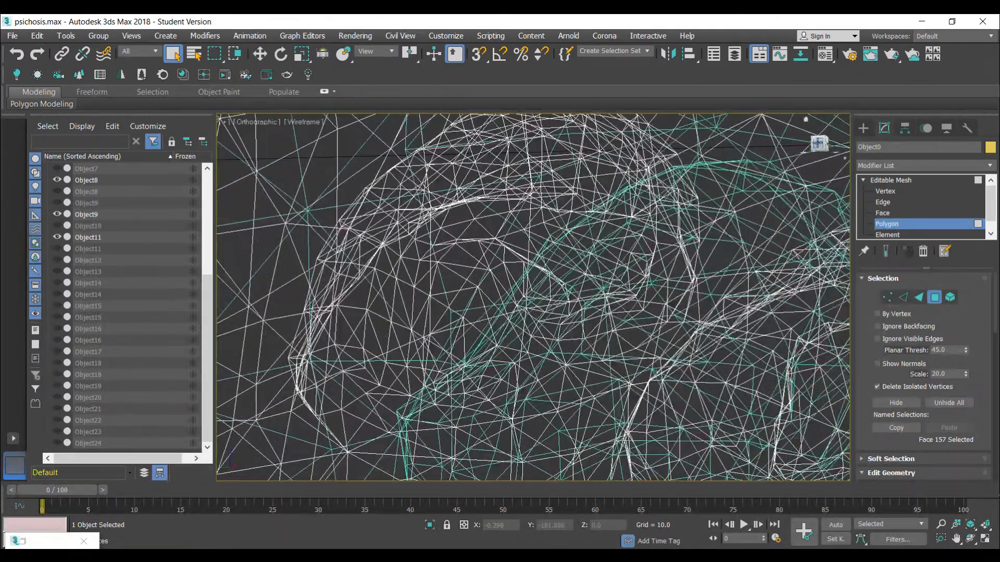
click(943, 525)
drag(525, 245, 526, 318)
key(q)
mouse_move(706, 454)
mouse_down()
mouse_move(558, 244)
mouse_move(423, 124)
mouse_up()
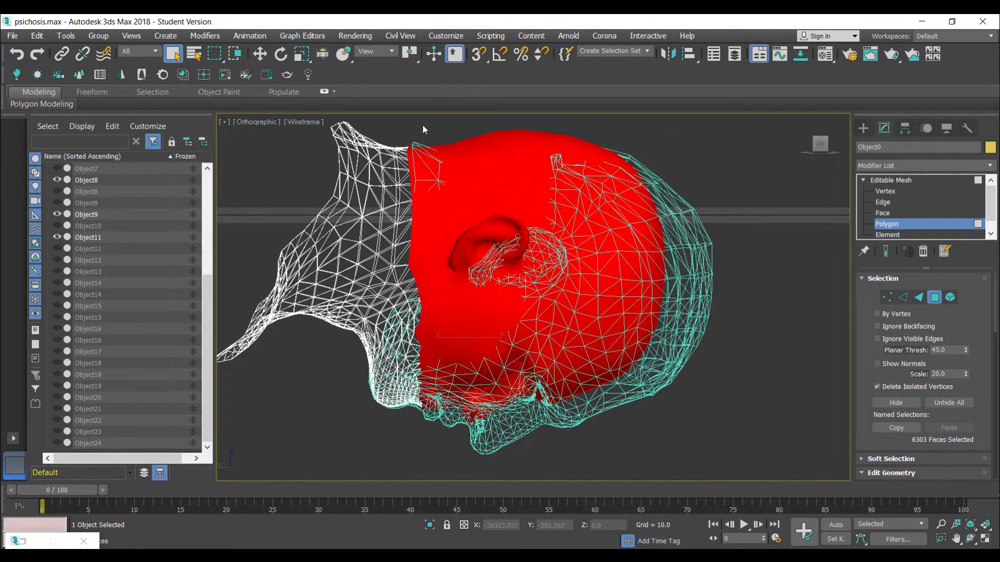
click(423, 126)
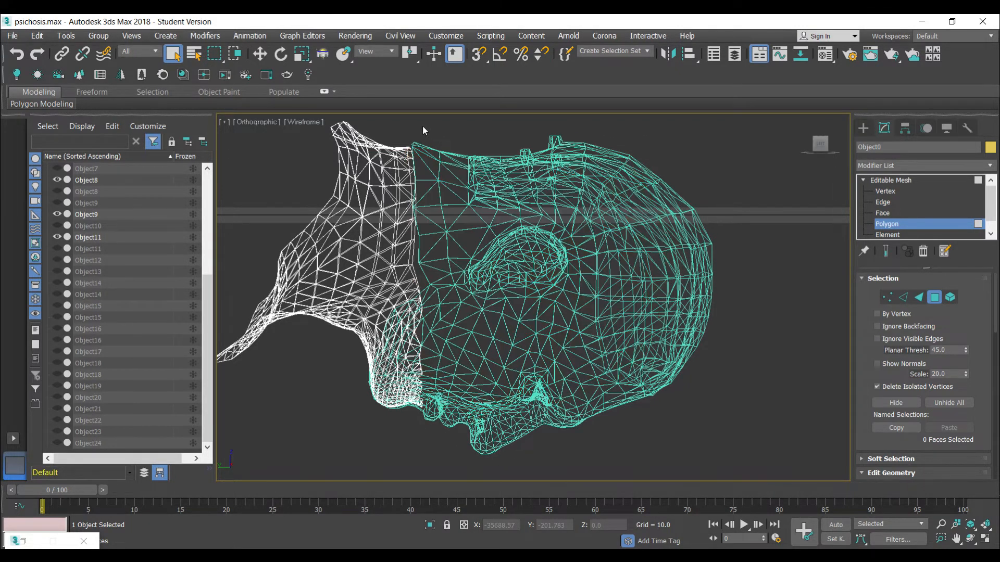
drag(503, 456, 360, 373)
click(360, 374)
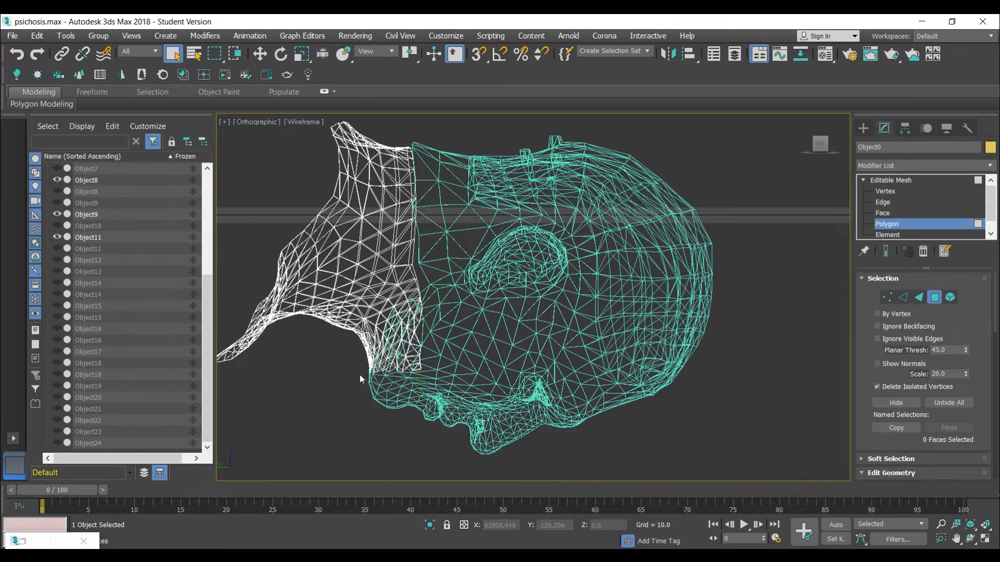
- Delete the base neck polygons that overlap the wrestler head's jaw, trimming the neck edge along the jawline
drag(432, 422, 391, 304)
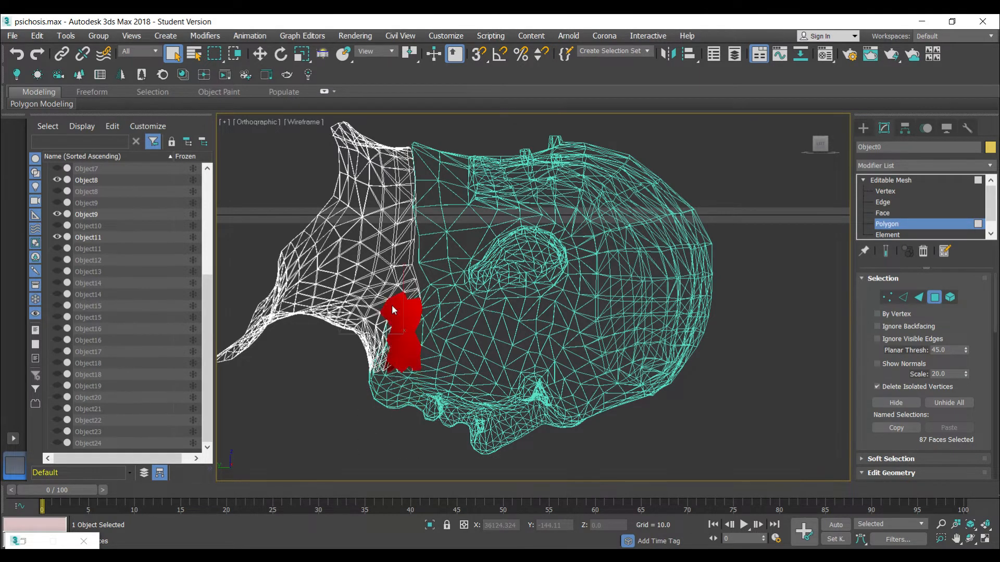
click(452, 357)
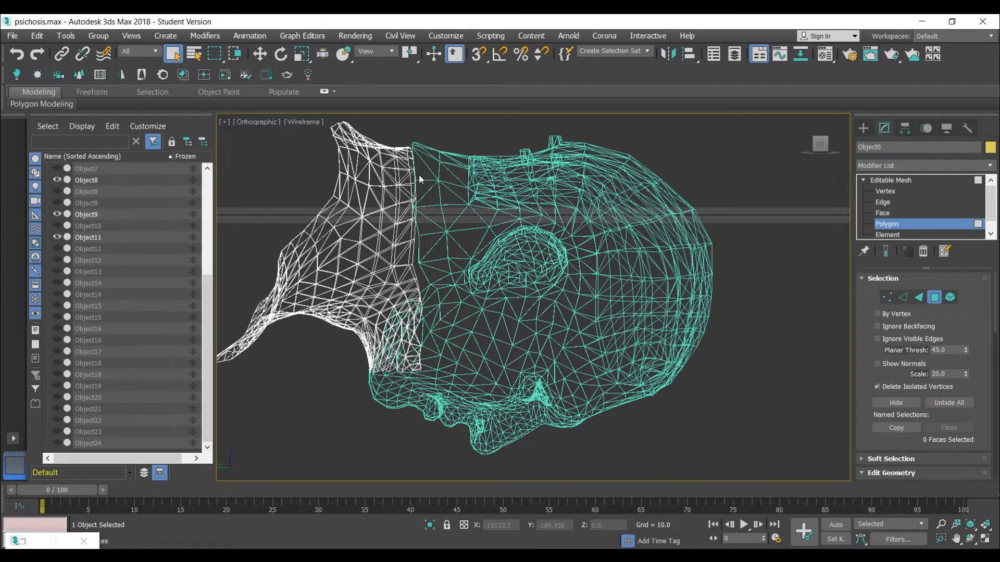
drag(478, 420, 391, 314)
key(Delete)
drag(447, 350, 411, 301)
key(Delete)
drag(413, 370, 387, 328)
key(Delete)
drag(424, 424, 380, 351)
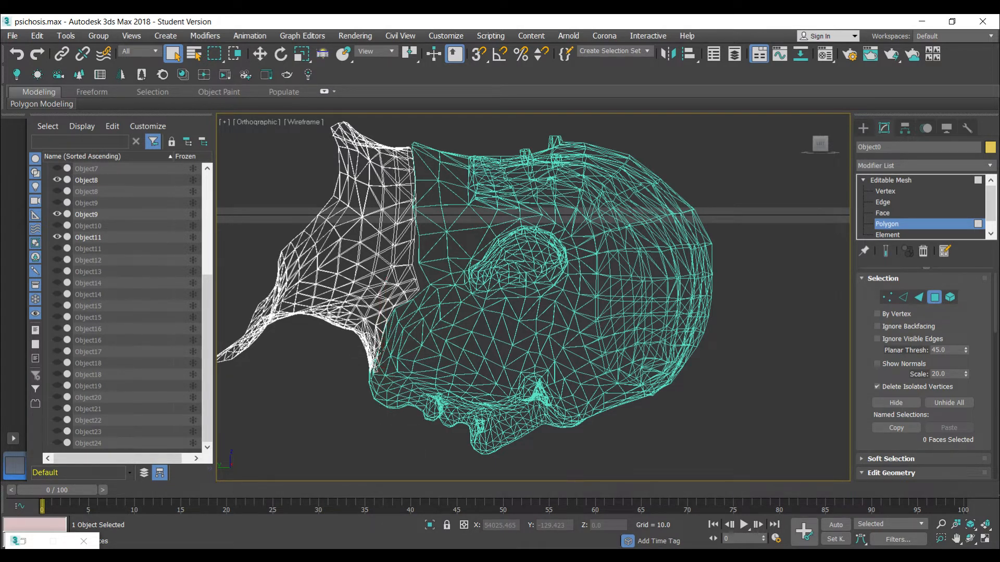
drag(397, 405, 372, 371)
key(Delete)
- Examine the seam between the wrestler head and the trimmed base neck in the shaded perspective view from below
click(984, 541)
click(792, 418)
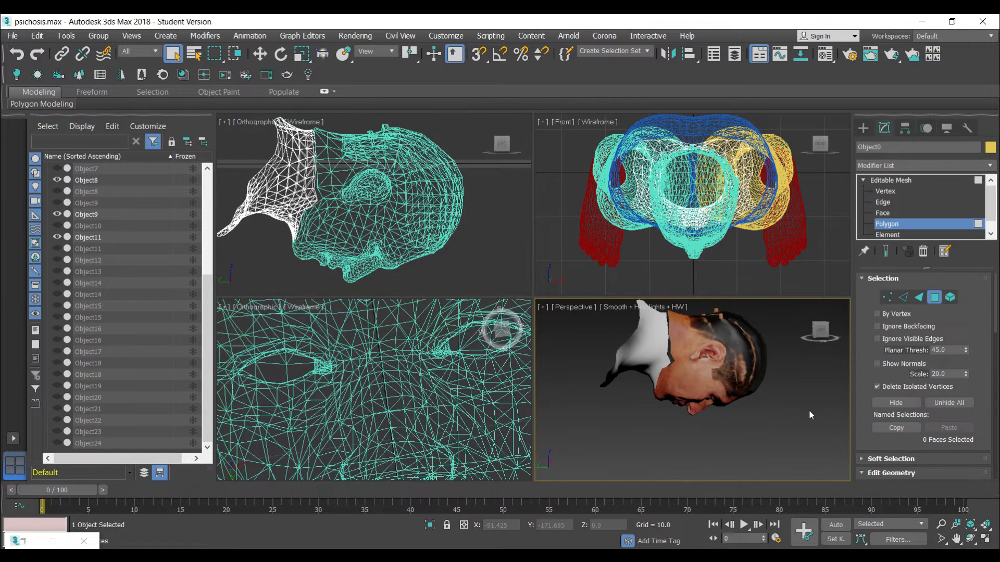
click(941, 527)
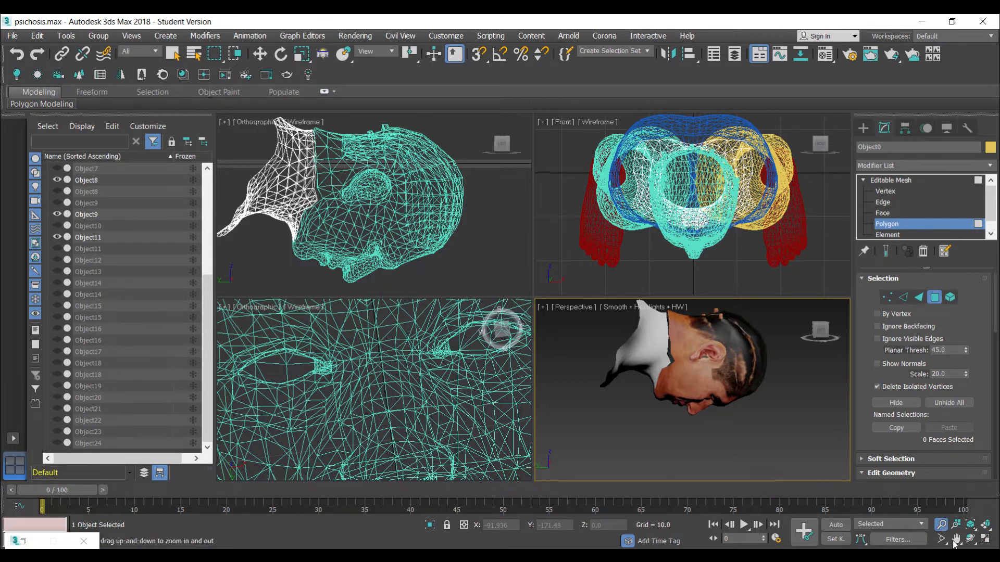
click(987, 541)
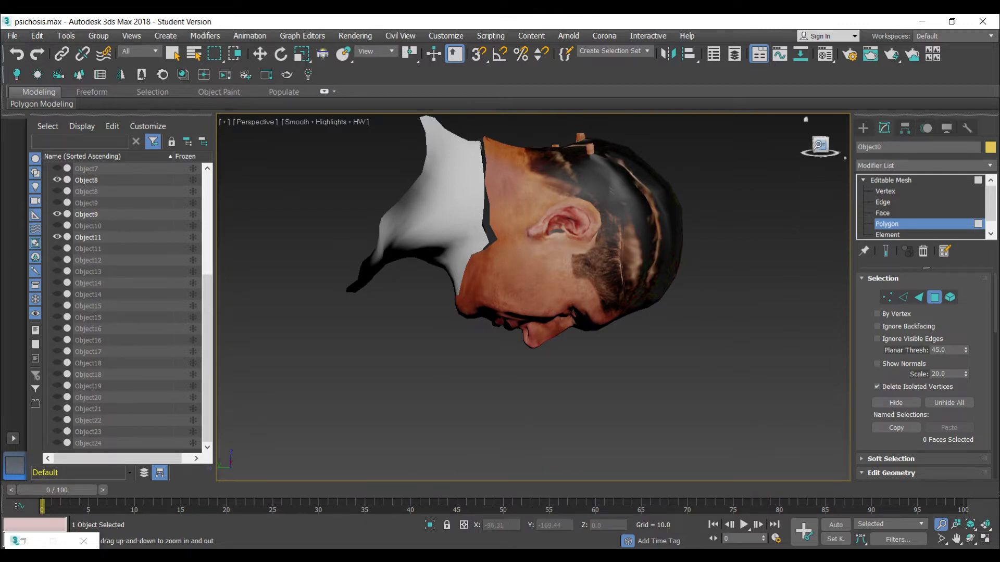
click(820, 145)
drag(820, 138, 819, 191)
key(z)
mouse_move(820, 144)
mouse_down()
mouse_move(807, 136)
mouse_move(838, 129)
mouse_move(828, 143)
mouse_move(809, 141)
mouse_move(825, 149)
mouse_up()
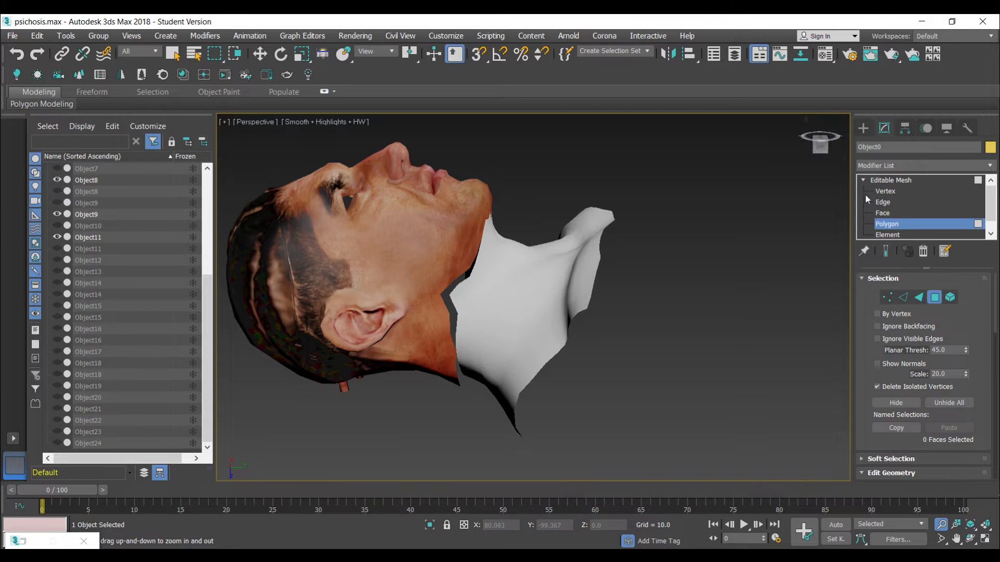
- Delete the overlapping base neck polygons at the front of the throat beneath the wrestler's chin
click(885, 225)
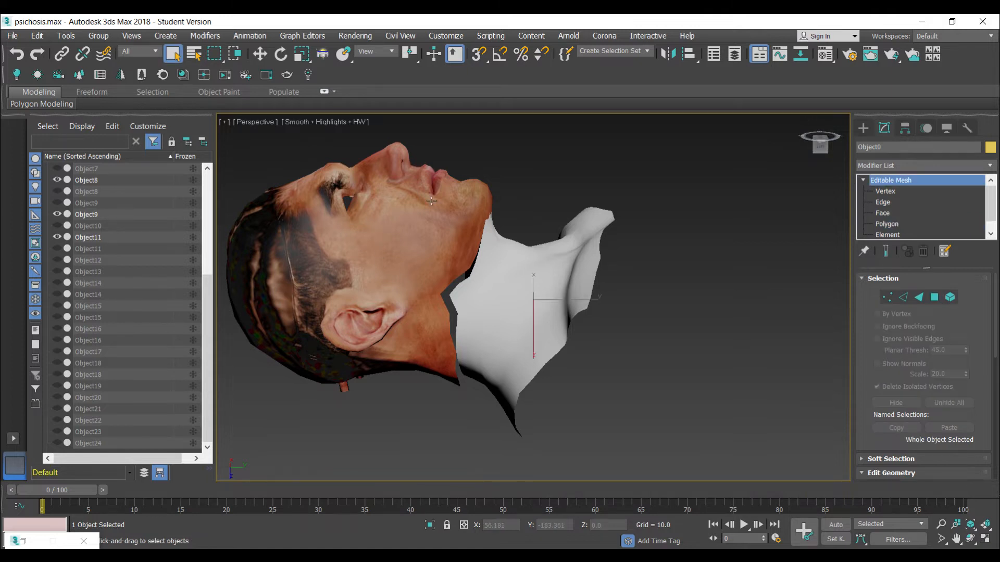
click(885, 225)
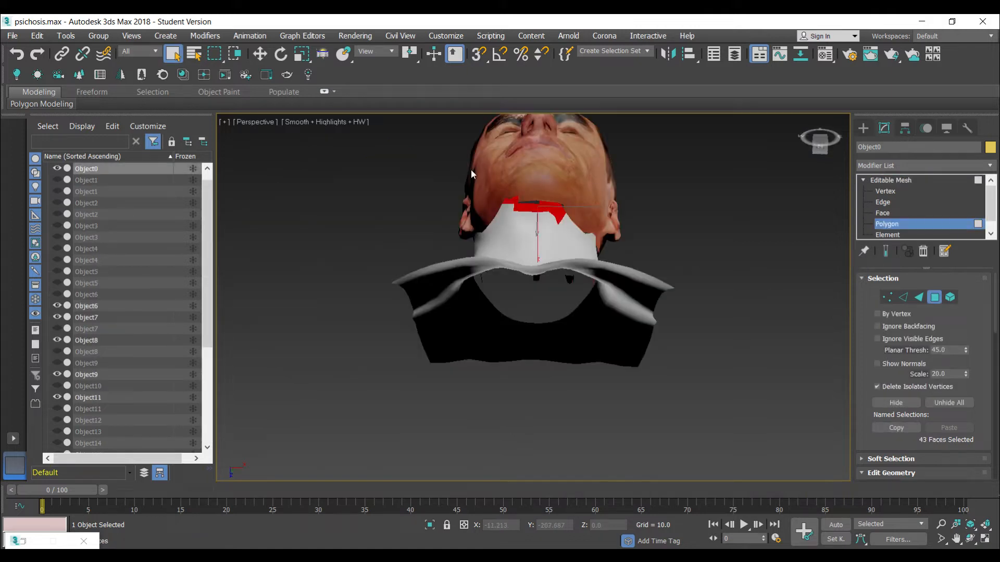
click(471, 170)
drag(490, 177, 570, 208)
key(Delete)
key(Delete)
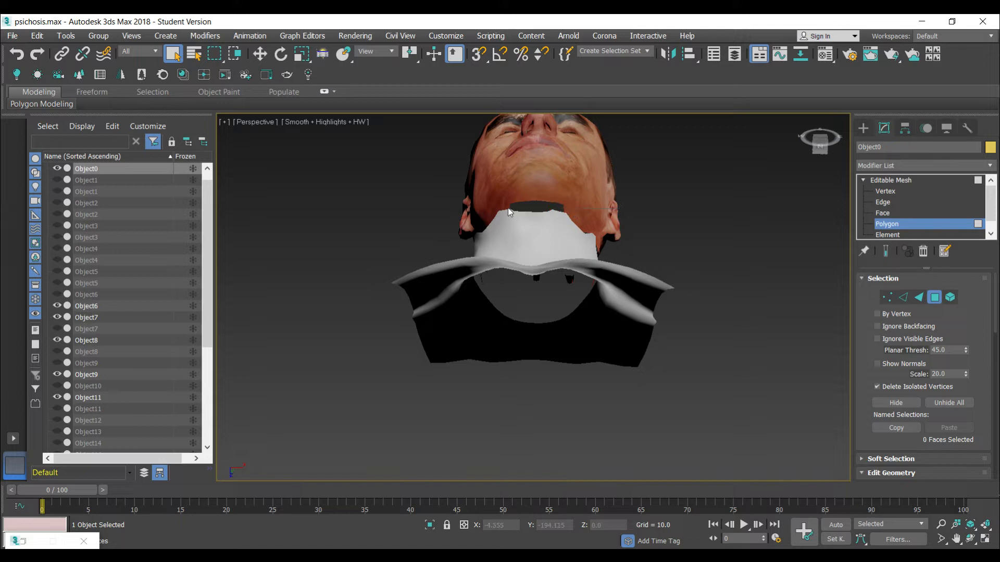
- Delete the neck polygons that still overlap the wrestler's jaw on the left side of his face
drag(825, 141, 803, 141)
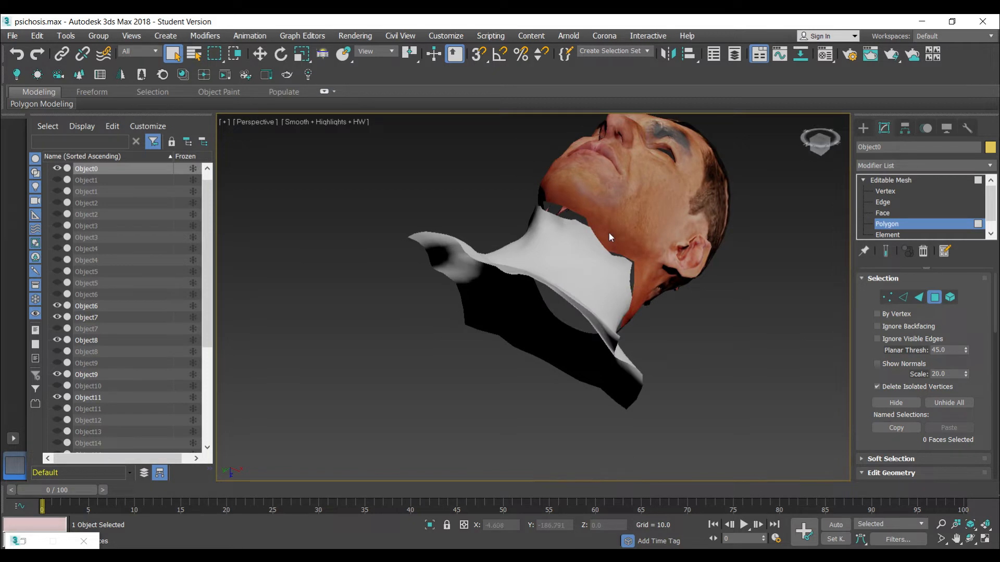
click(595, 242)
drag(607, 232, 593, 240)
ctrl+click(589, 232)
ctrl+click(601, 249)
key(Delete)
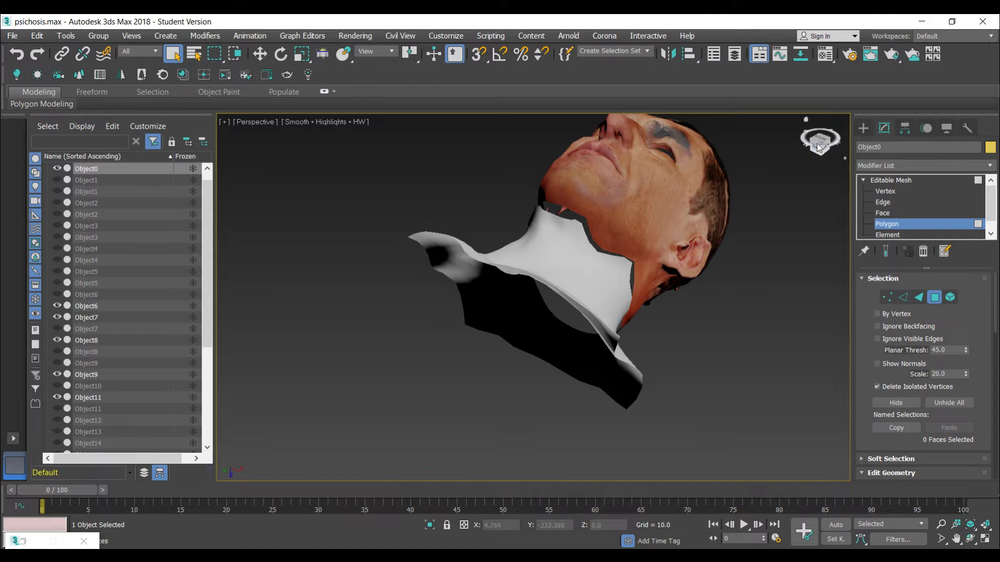
- Delete the neck polygons that still overlap the wrestler's jaw on the right side of his face
click(819, 148)
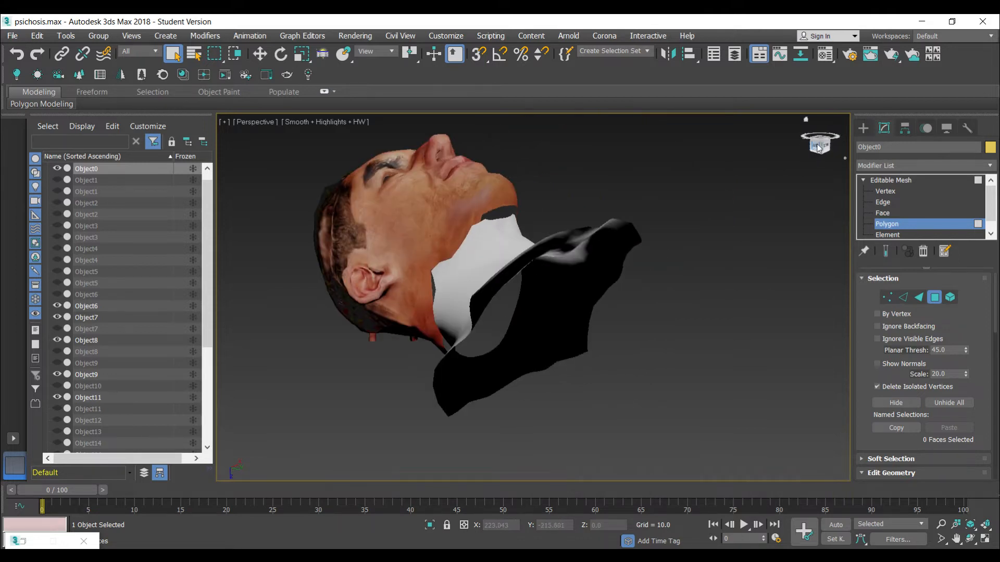
click(458, 257)
ctrl+click(463, 229)
ctrl+click(472, 232)
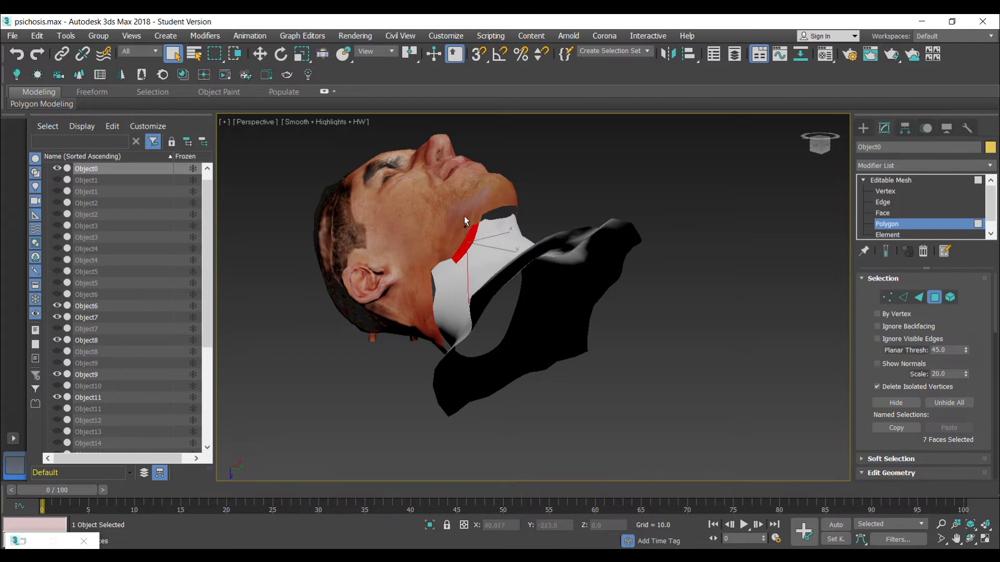
key(Delete)
mouse_move(817, 146)
mouse_down()
mouse_move(852, 149)
mouse_move(824, 160)
mouse_move(801, 154)
mouse_move(819, 128)
mouse_move(823, 135)
mouse_up()
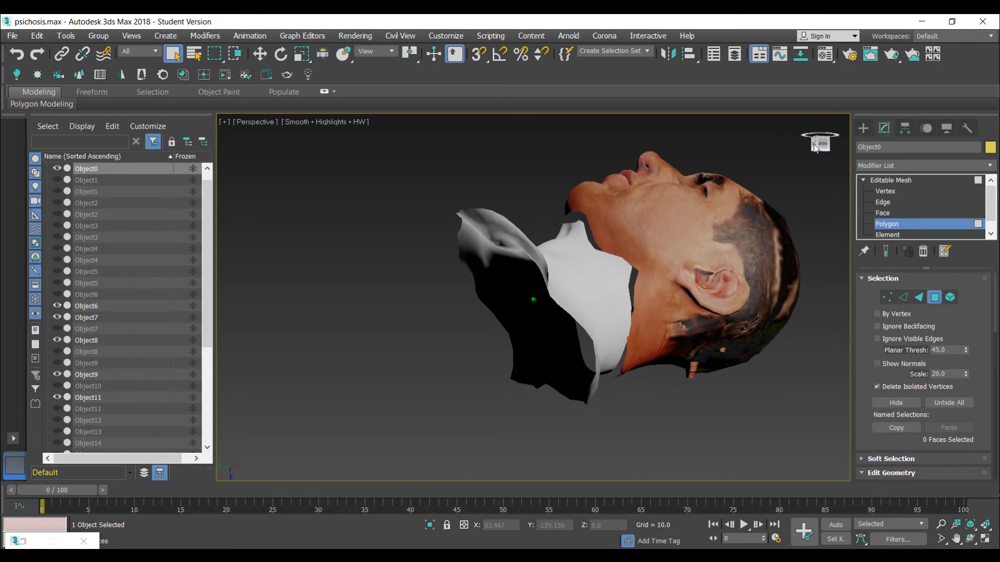
drag(644, 346, 630, 307)
click(663, 319)
click(628, 322)
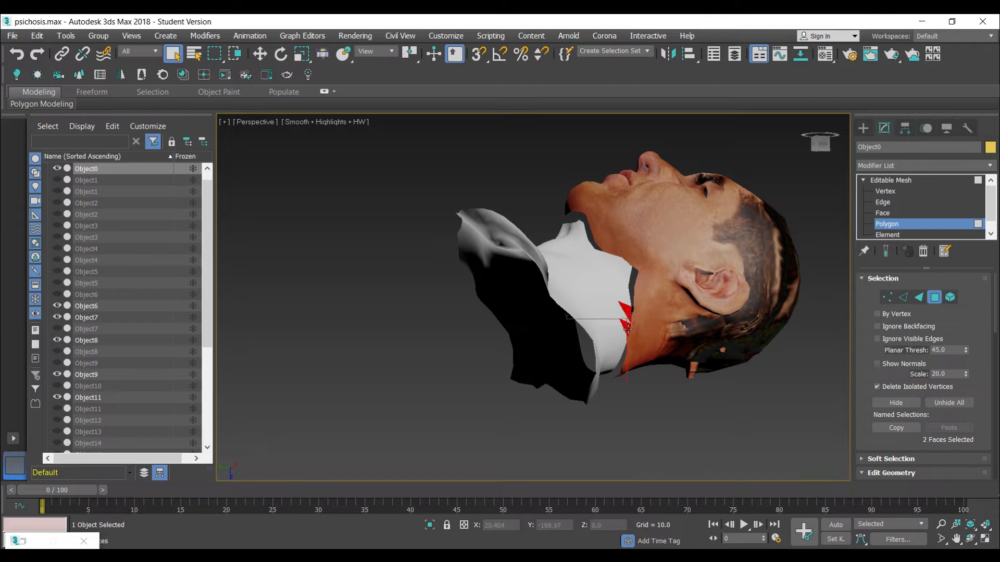
ctrl+click(625, 319)
key(ctrl+d)
click(625, 338)
key(ctrl+z)
key(ctrl+z)
key(ctrl+z)
key(ctrl+z)
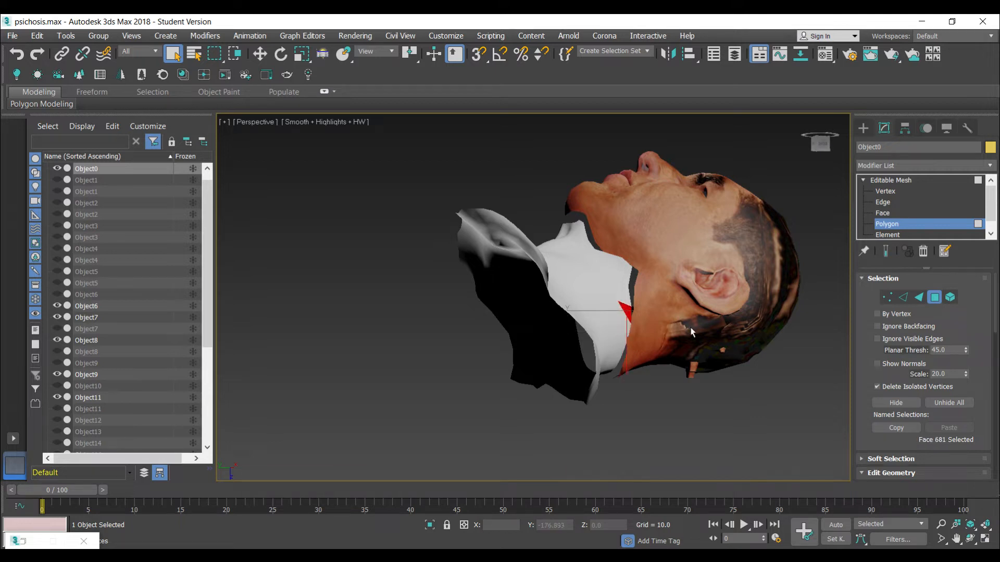
- Enable Soft Selection with a 3.2 falloff and shift the two neck edge vertices behind the left jaw away from the head
click(885, 192)
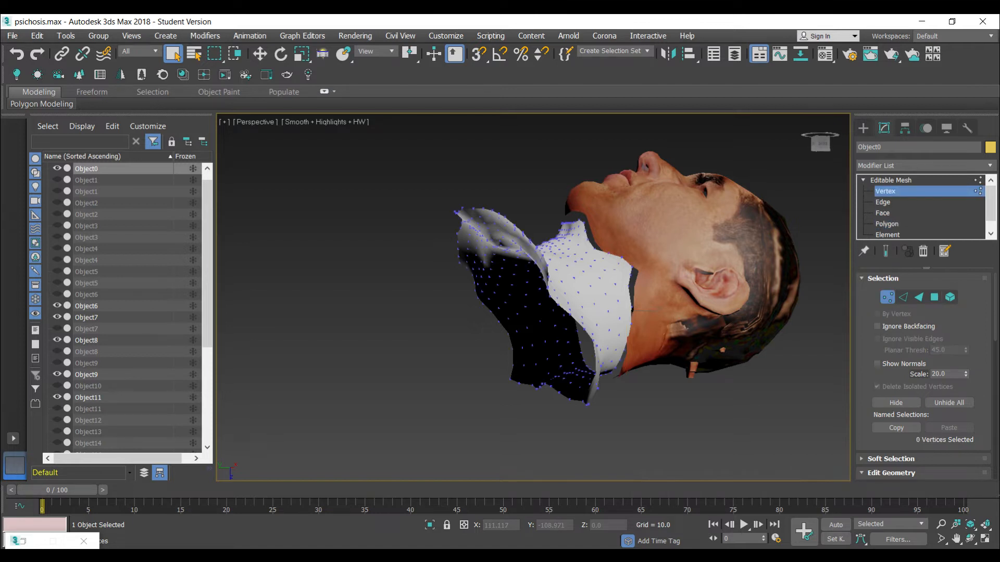
click(941, 525)
drag(623, 338, 626, 320)
right_click(656, 352)
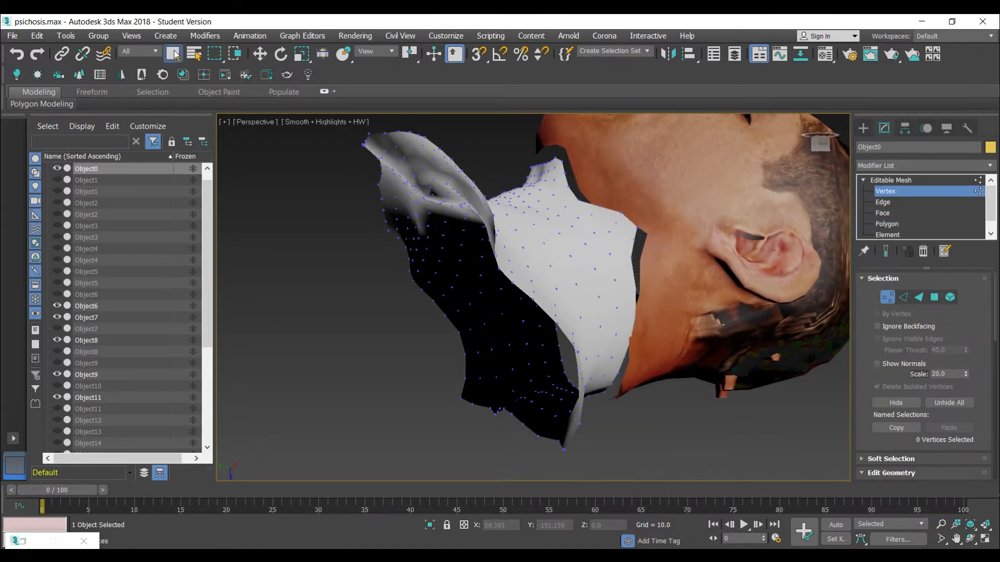
drag(625, 281, 643, 332)
click(259, 54)
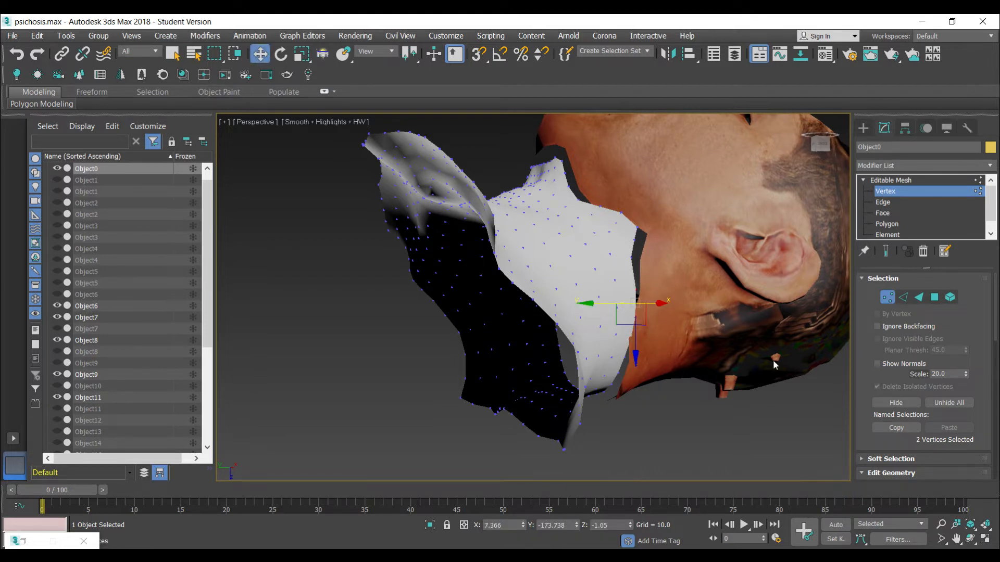
click(859, 459)
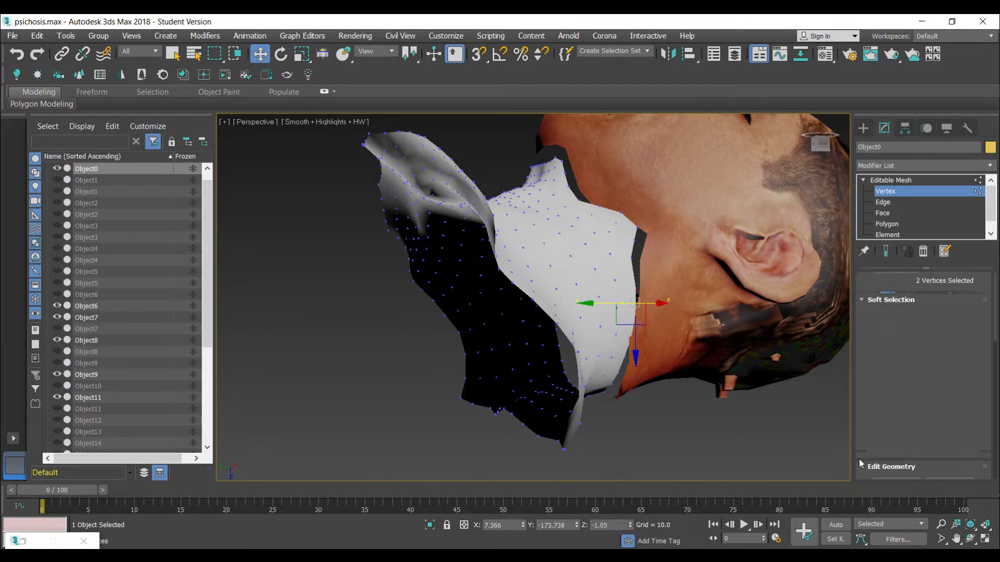
click(877, 315)
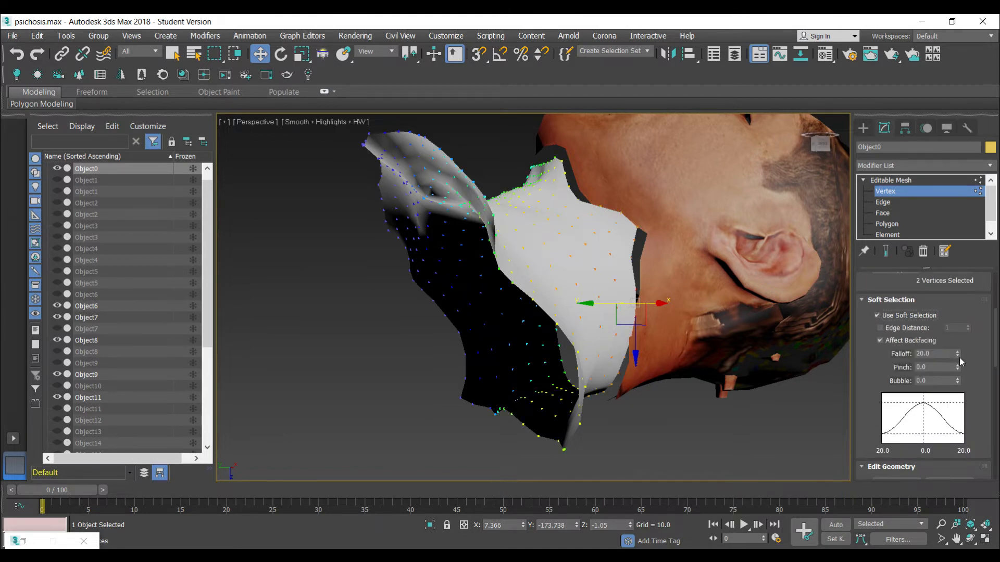
drag(958, 355, 958, 401)
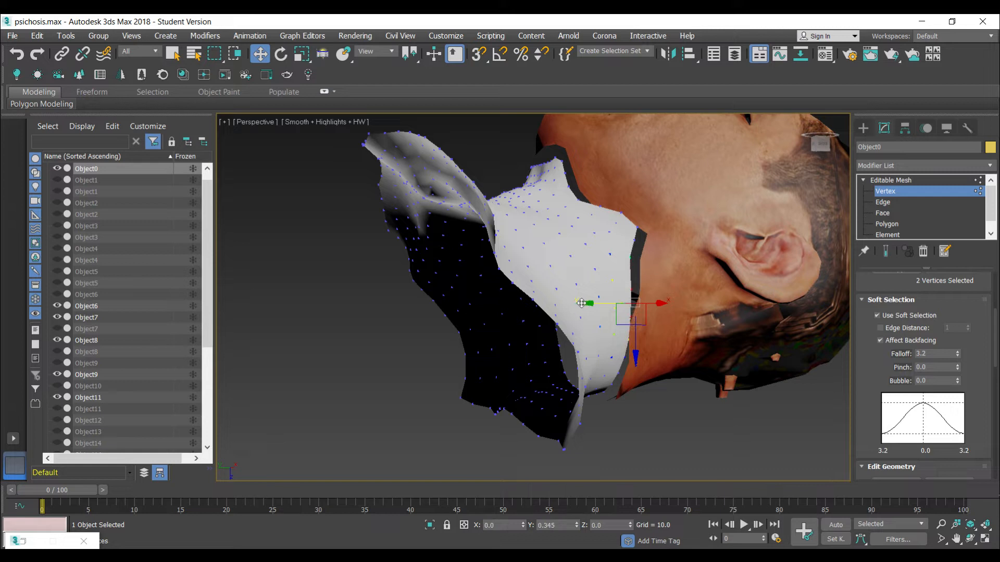
click(701, 341)
- Move the remaining left-side neck edge vertices, including the corner below the jaw, back from the wrestler head to even out the edge
click(630, 328)
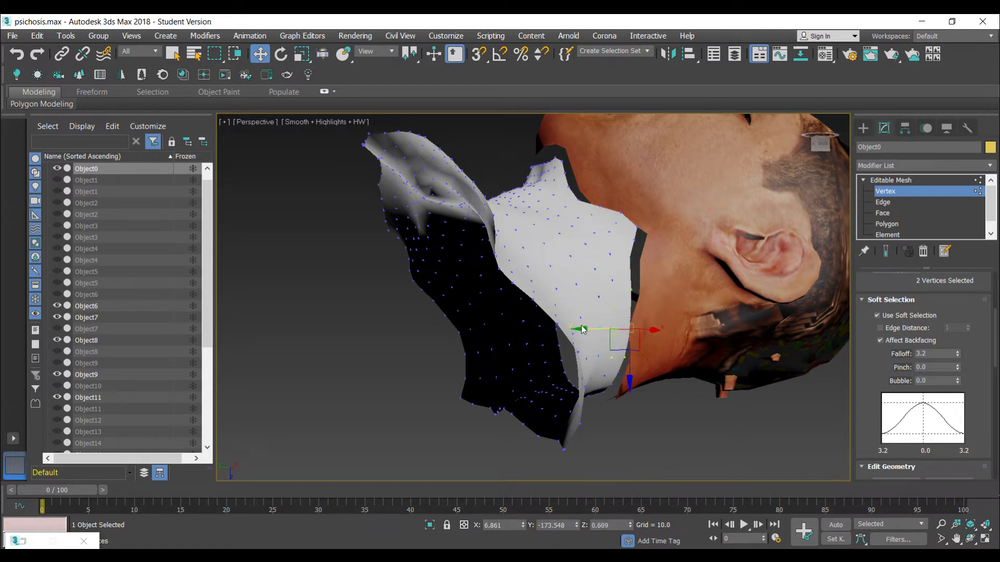
drag(582, 329, 579, 329)
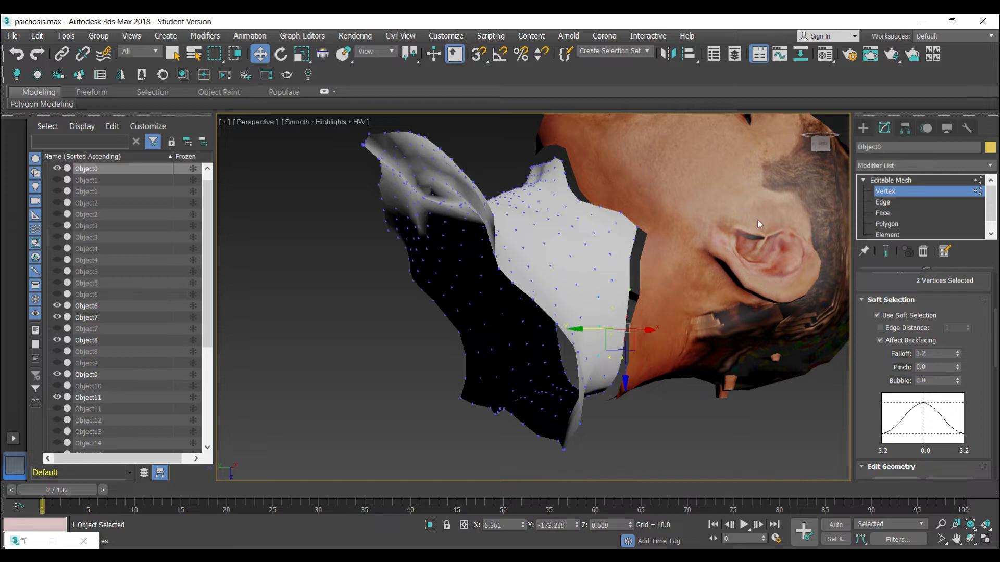
drag(629, 208, 654, 224)
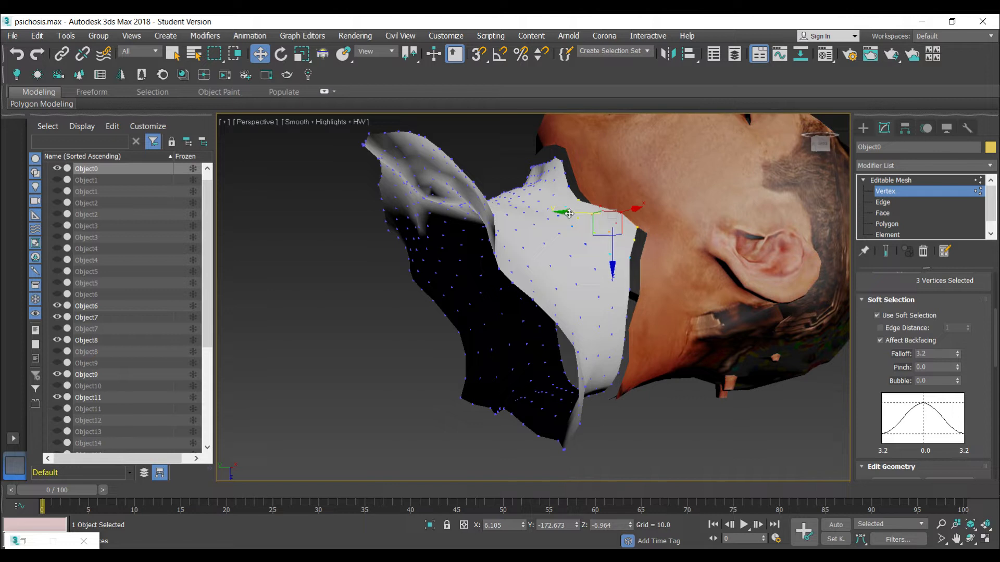
drag(569, 213, 560, 214)
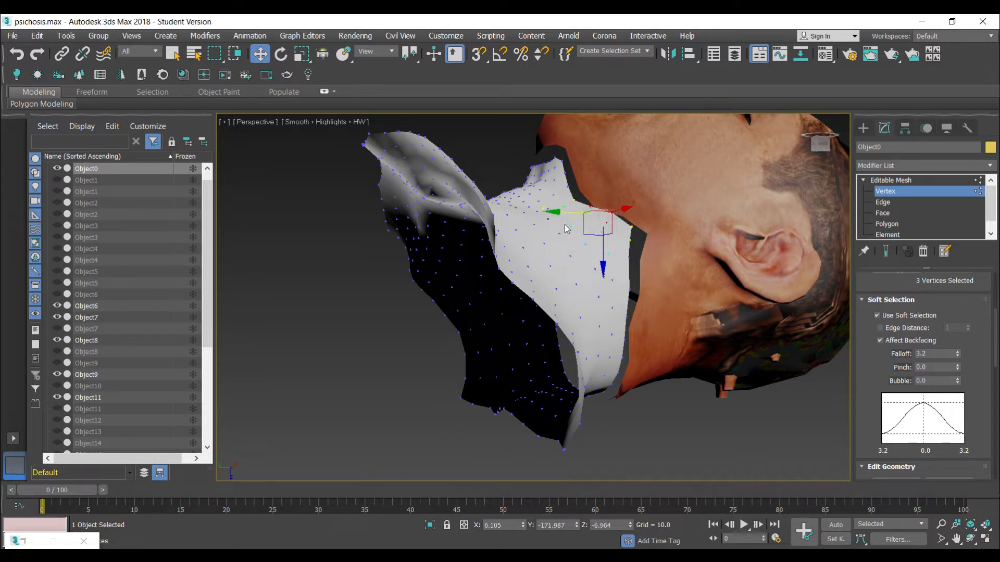
drag(604, 255, 605, 262)
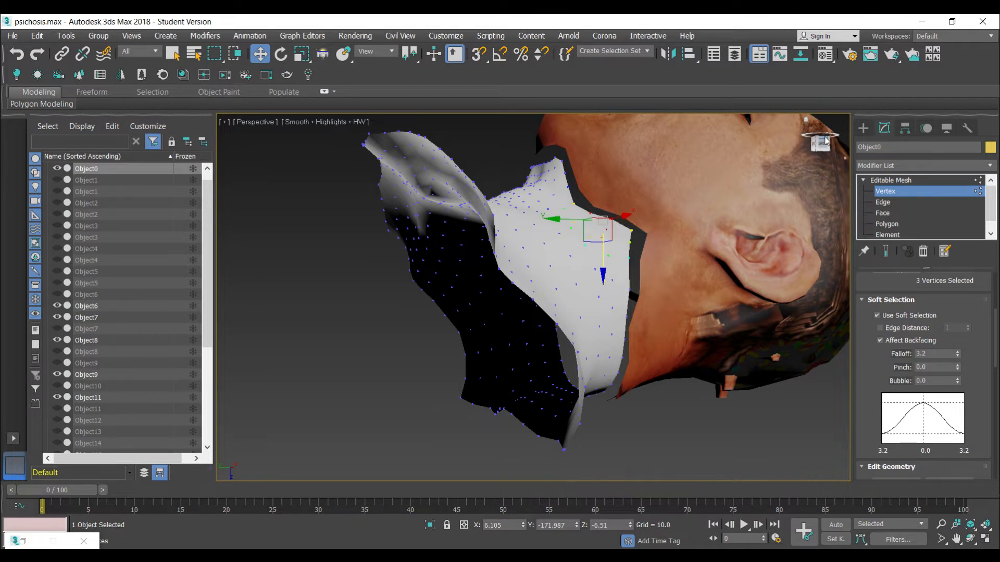
- Examine the seam between the base neck and the wrestler head on the right side, below the ear
drag(824, 141, 623, 337)
alt+middle_drag(623, 336, 624, 336)
drag(624, 337, 623, 336)
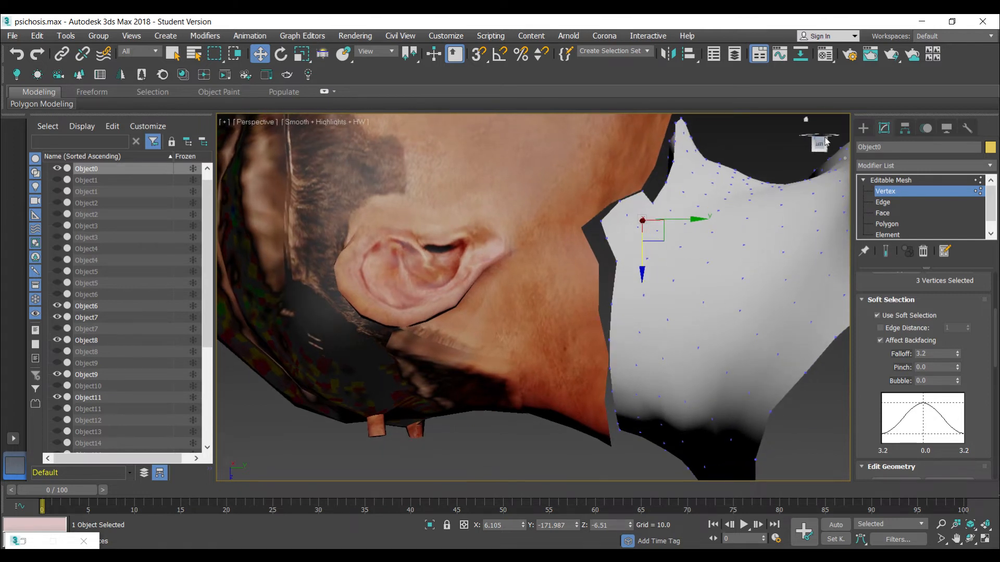
click(884, 183)
click(490, 282)
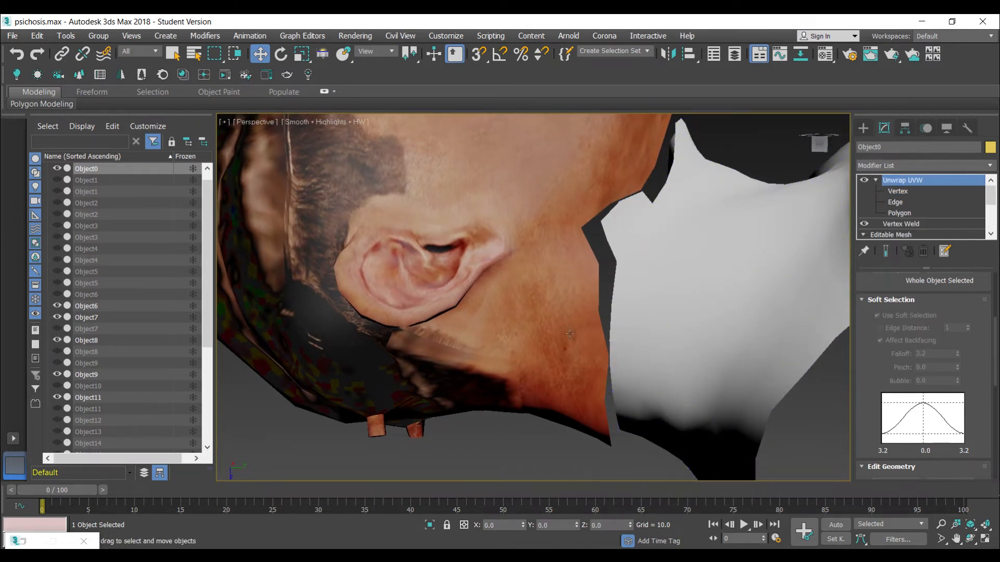
click(570, 334)
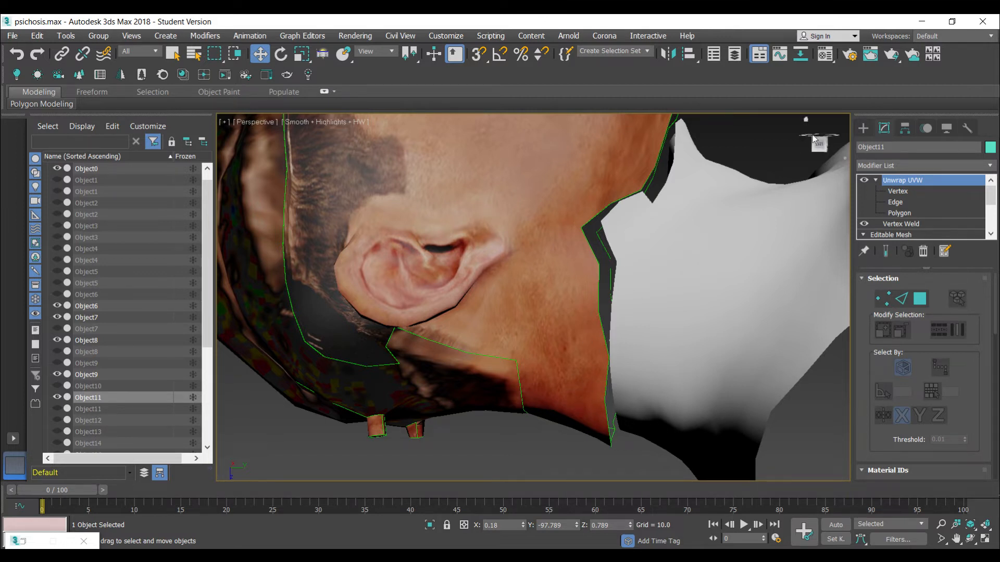
alt+middle_drag(436, 216, 435, 215)
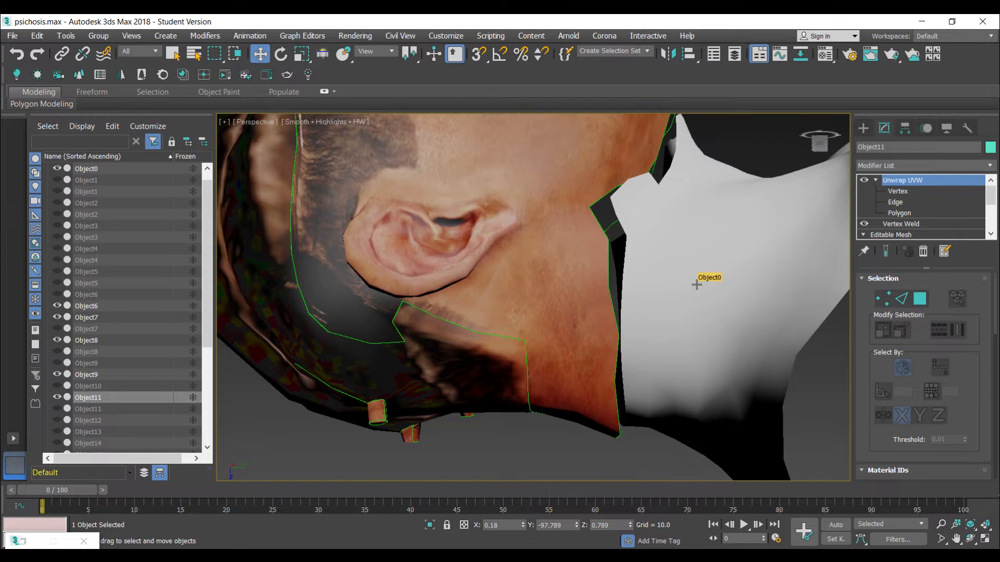
click(597, 471)
click(698, 373)
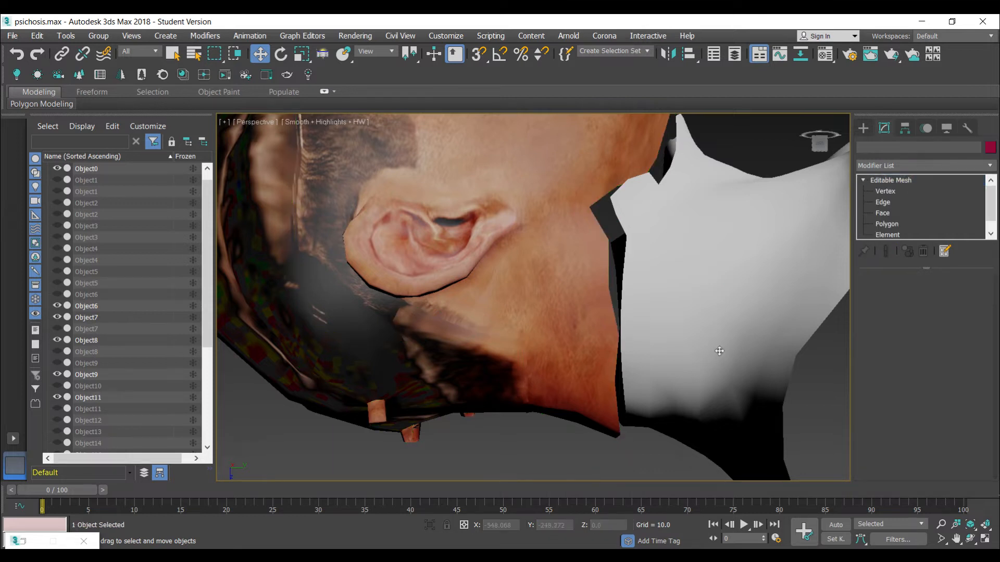
- Set the soft-selection falloff to 4.992 and move the neck's rear edge vertices backward to line up with the wrestler's nape
click(885, 192)
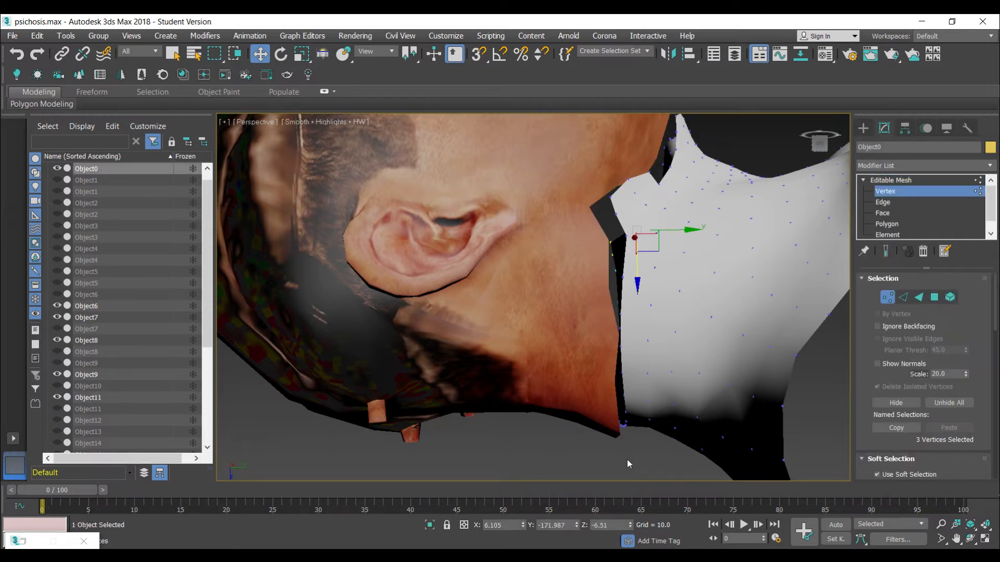
drag(628, 461, 599, 360)
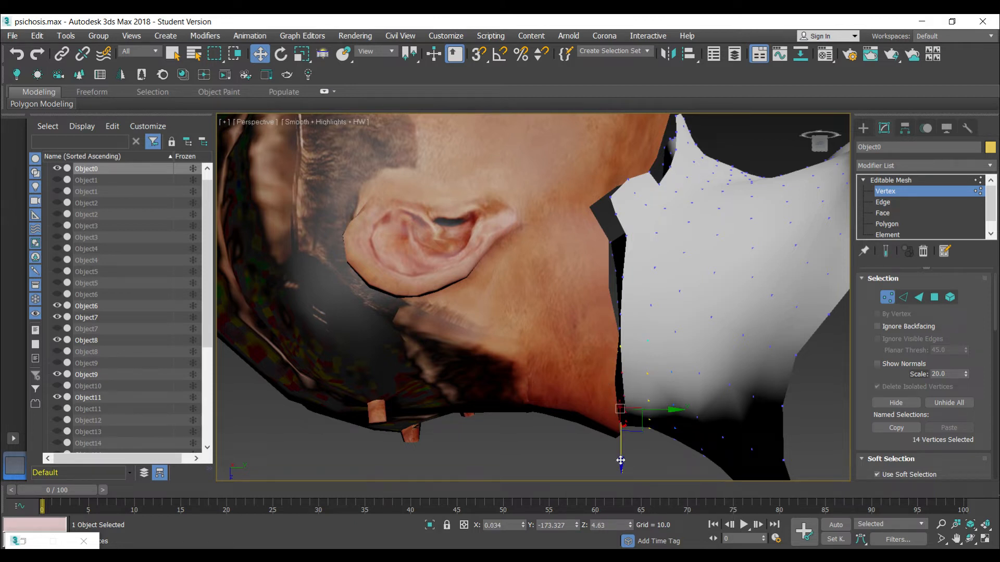
drag(621, 460, 620, 472)
key(ctrl+z)
scroll(996, 330, down, 3)
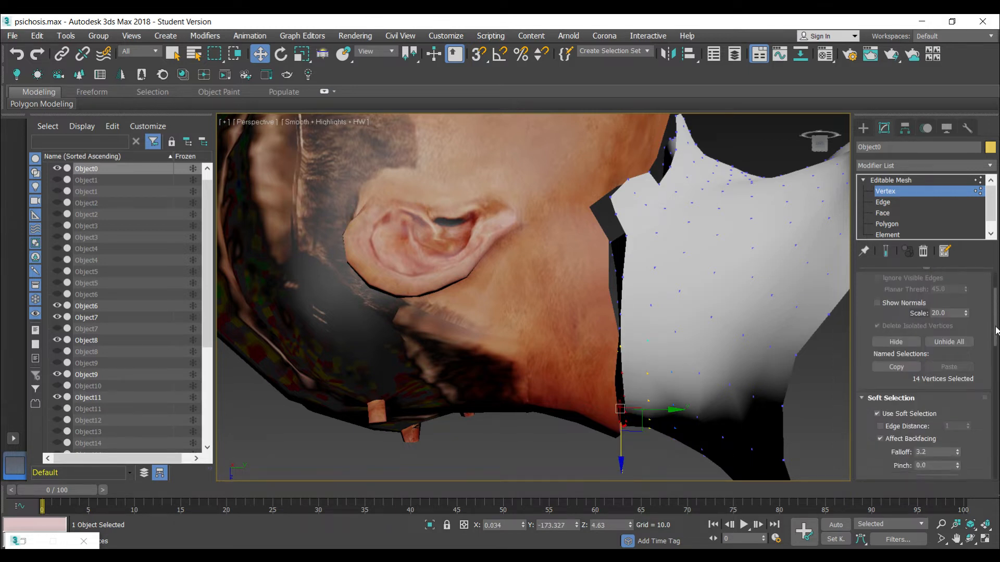
scroll(996, 330, down, 4)
drag(959, 368, 957, 333)
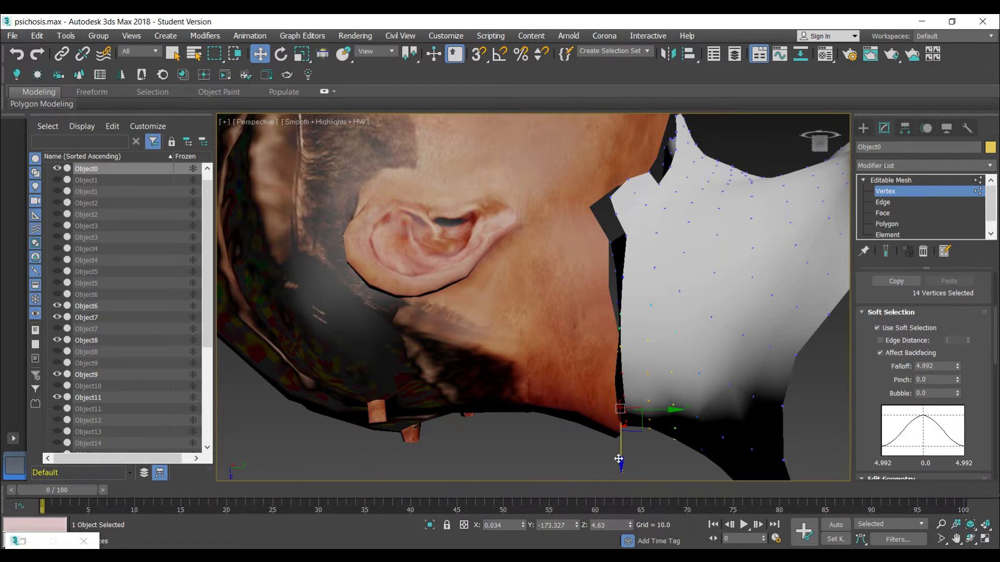
drag(618, 459, 644, 391)
drag(662, 463, 662, 467)
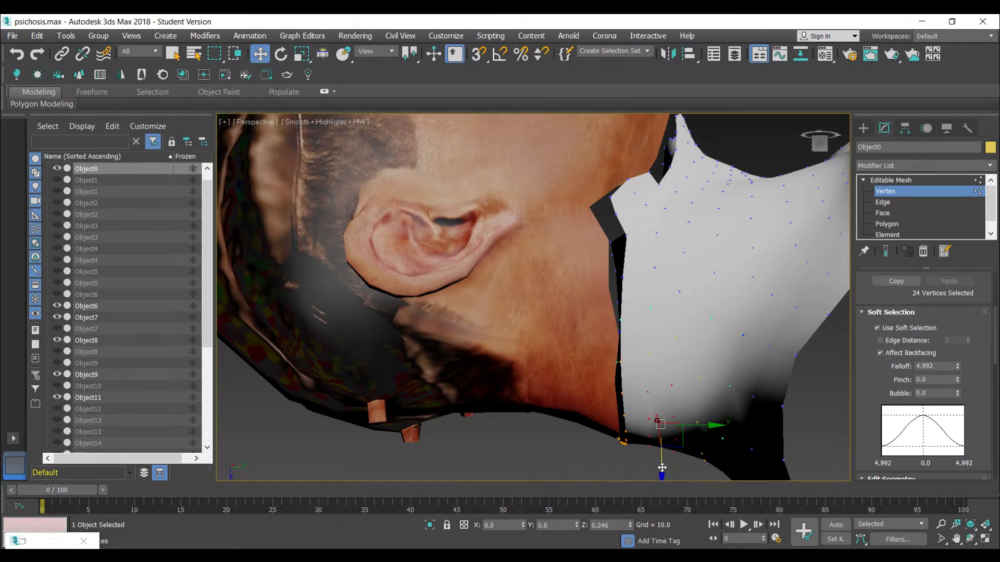
click(611, 464)
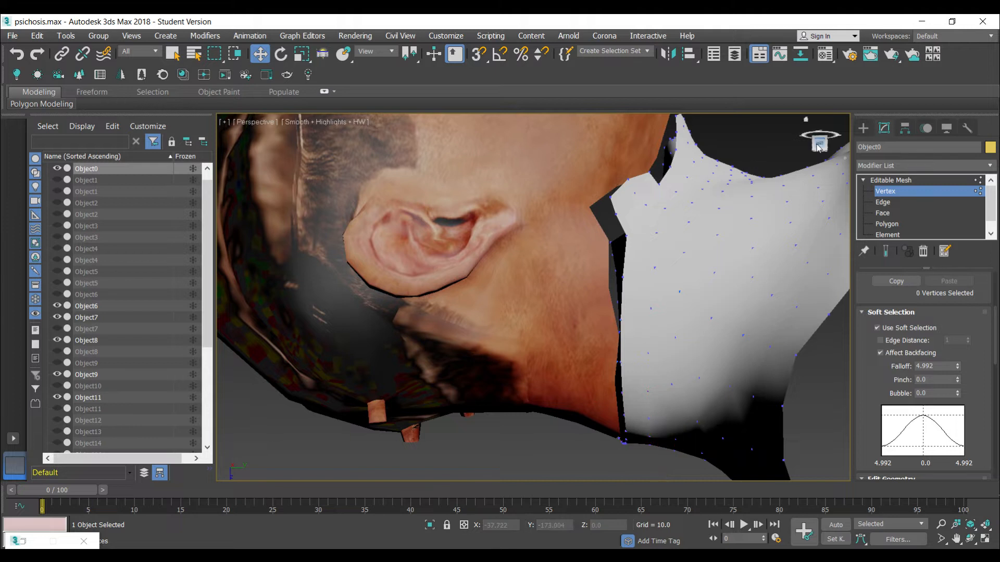
- Shift the neck's rear edge vertices slightly away from the wrestler's nape, along the neck
mouse_move(818, 147)
mouse_down()
mouse_move(758, 287)
mouse_move(818, 147)
mouse_up()
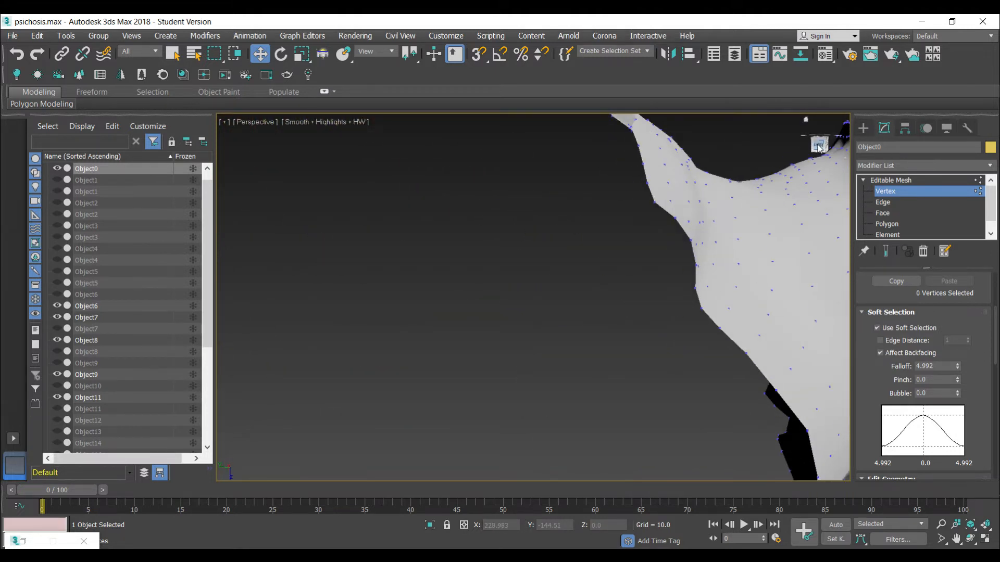
click(819, 147)
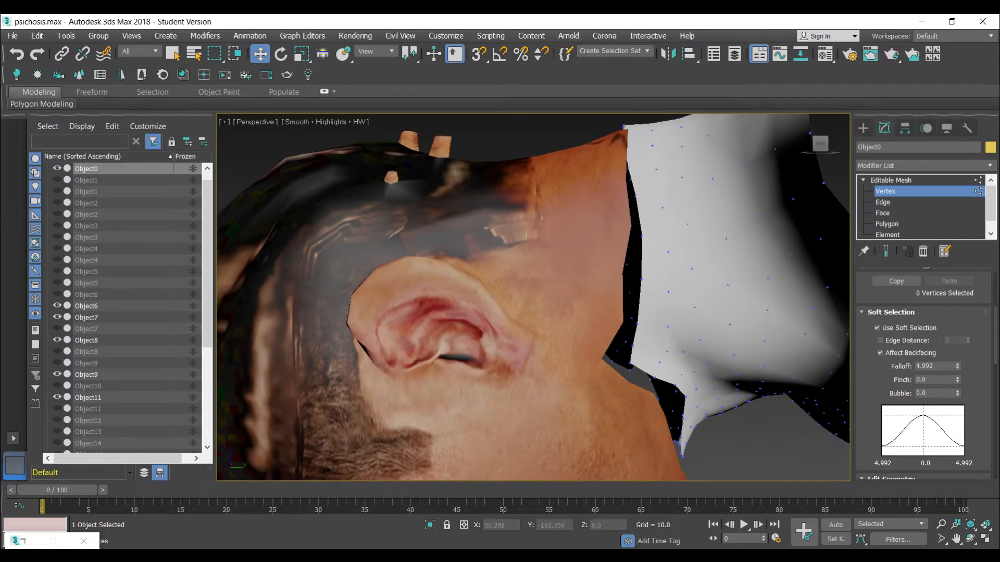
click(955, 540)
drag(714, 367, 699, 428)
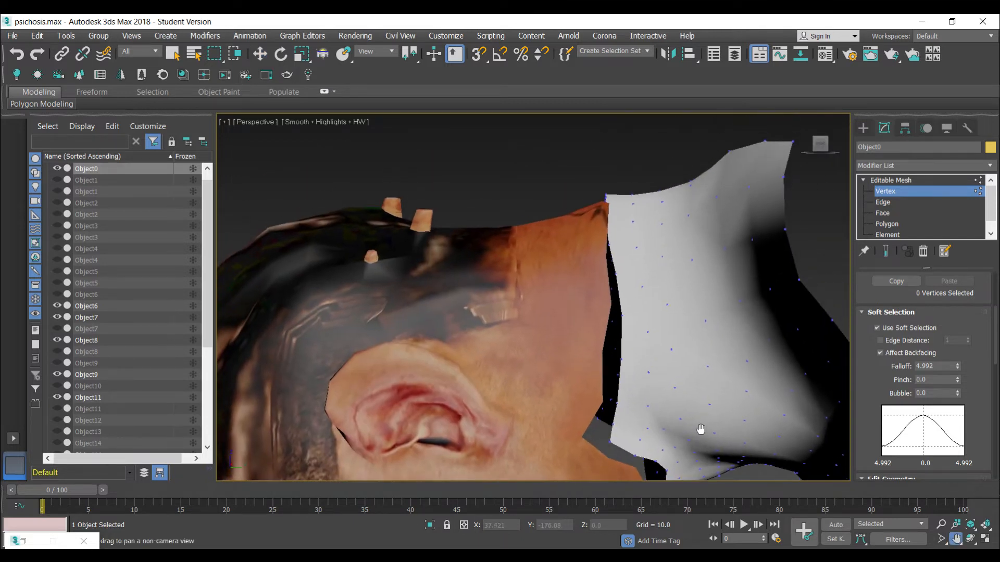
key(w)
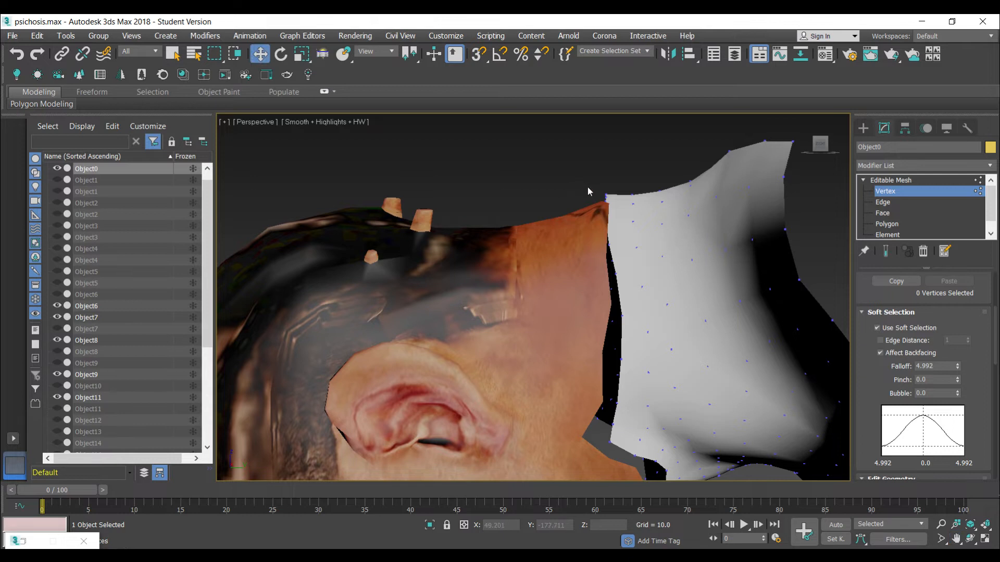
drag(589, 189, 657, 211)
click(635, 143)
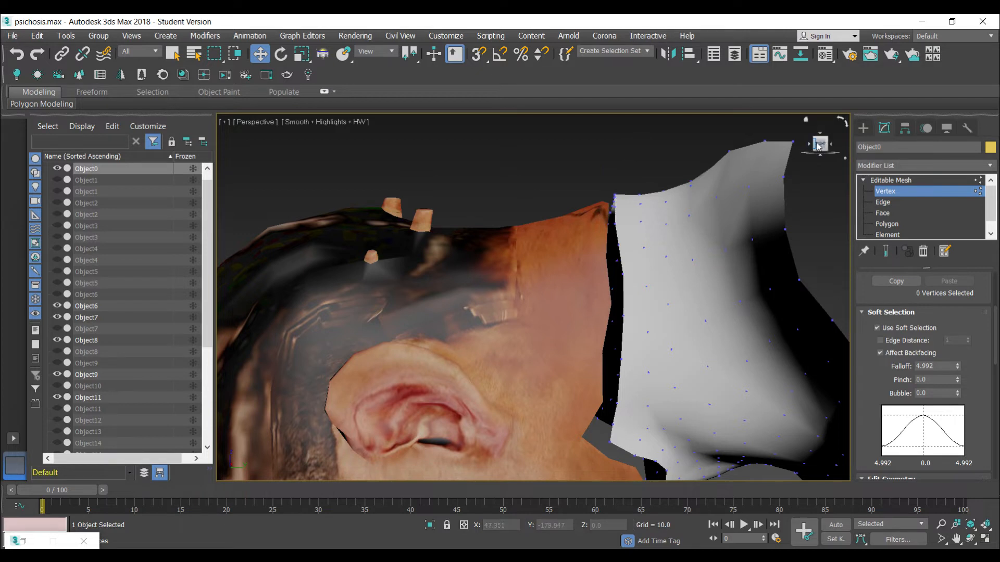
- Move the upper corner vertices of the neck edge on the character's right side inward, toward the wrestler's jaw
mouse_move(818, 147)
mouse_down()
mouse_move(741, 354)
mouse_move(818, 147)
mouse_up()
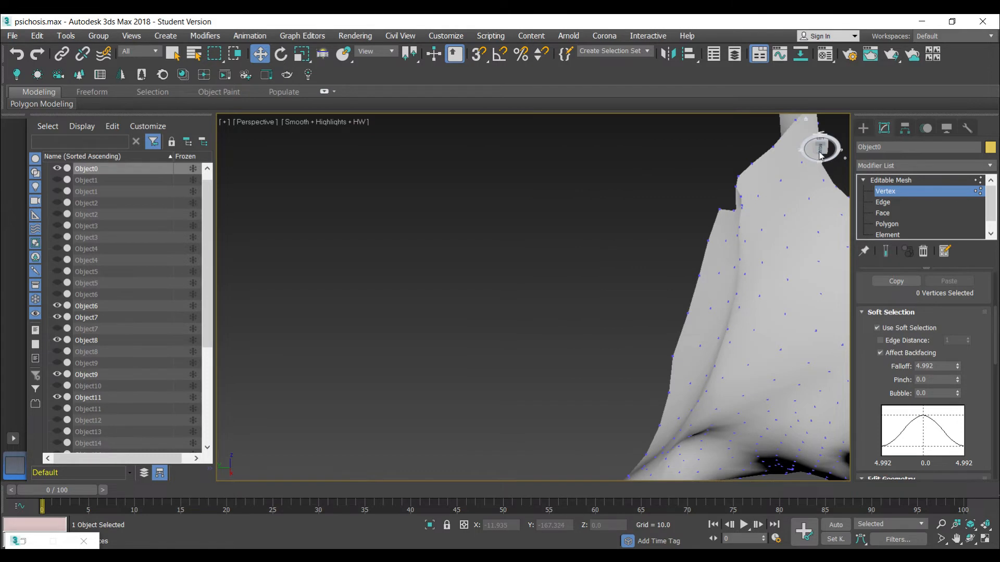
click(821, 153)
click(842, 122)
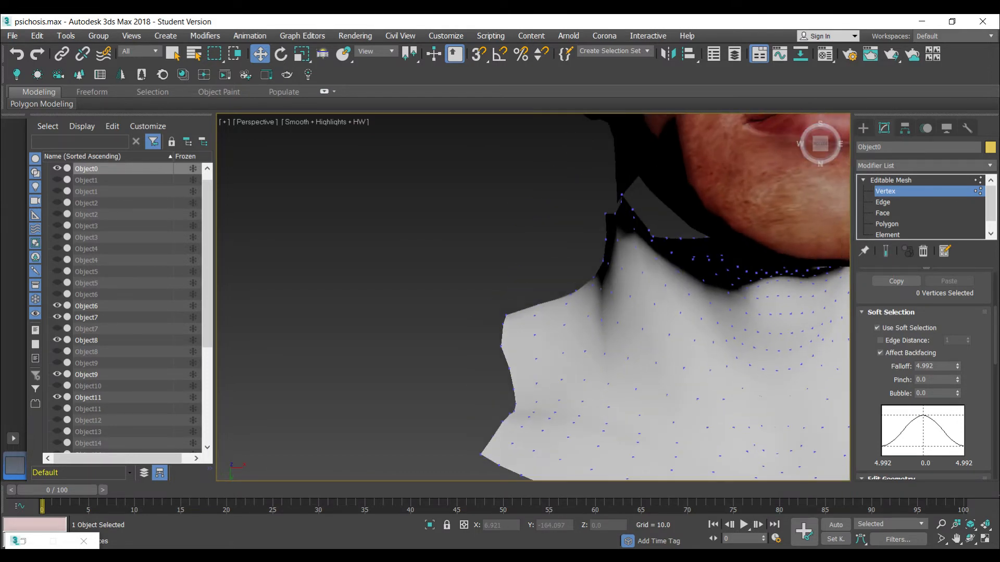
click(955, 539)
drag(651, 300, 525, 308)
click(173, 54)
drag(459, 193, 503, 257)
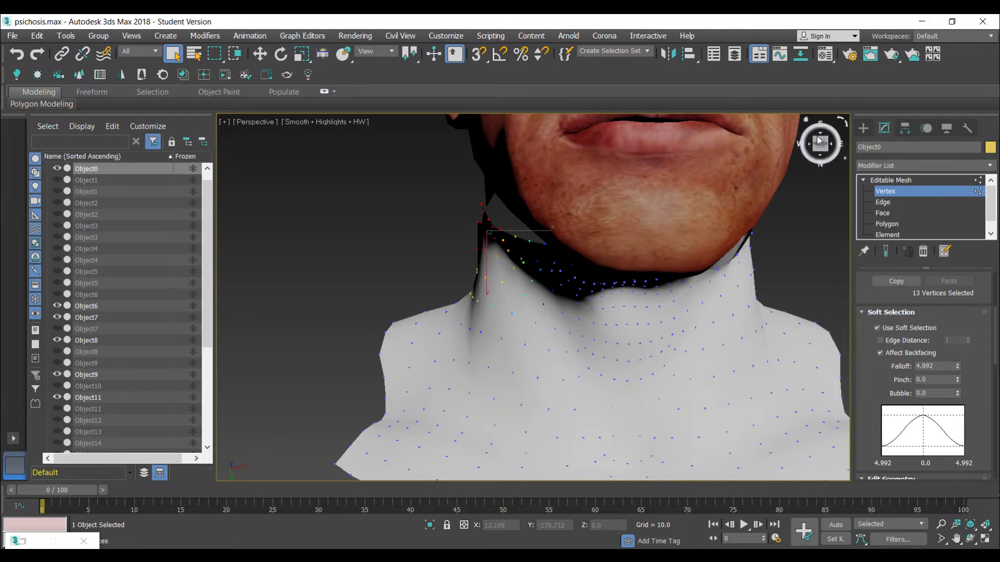
mouse_move(822, 144)
mouse_down()
mouse_move(815, 133)
mouse_move(822, 145)
mouse_up()
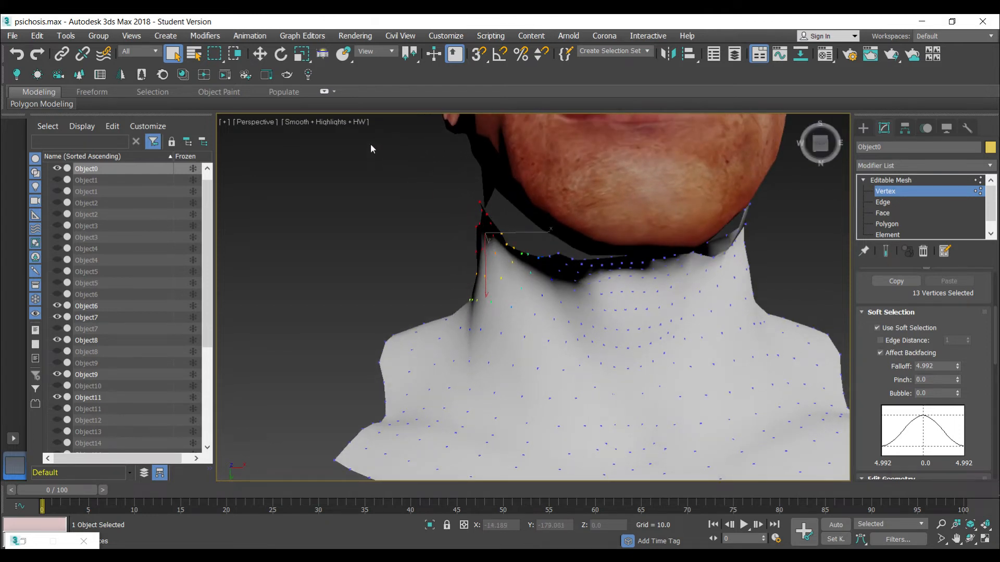
drag(437, 190, 515, 255)
click(259, 54)
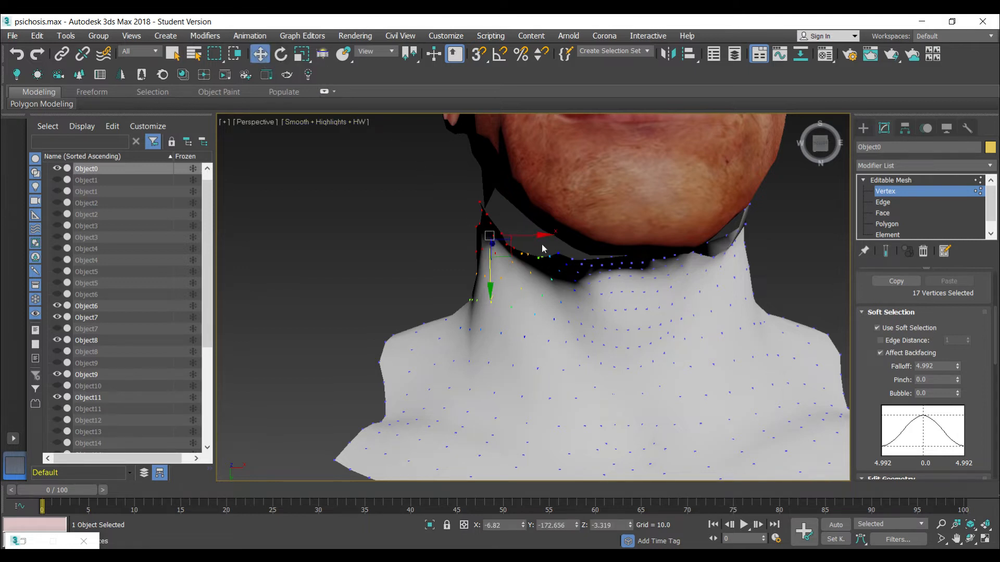
mouse_move(543, 237)
mouse_down()
mouse_move(551, 237)
mouse_move(526, 233)
mouse_up()
click(429, 237)
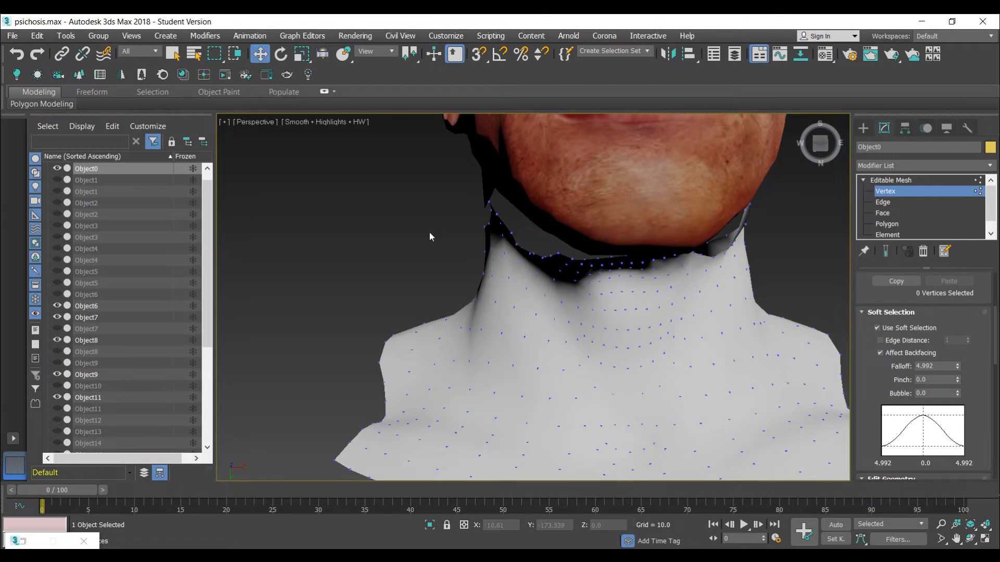
- Shift the upper corner vertices of the neck edge on the character's left side slightly outward, below the jaw
drag(821, 145, 847, 237)
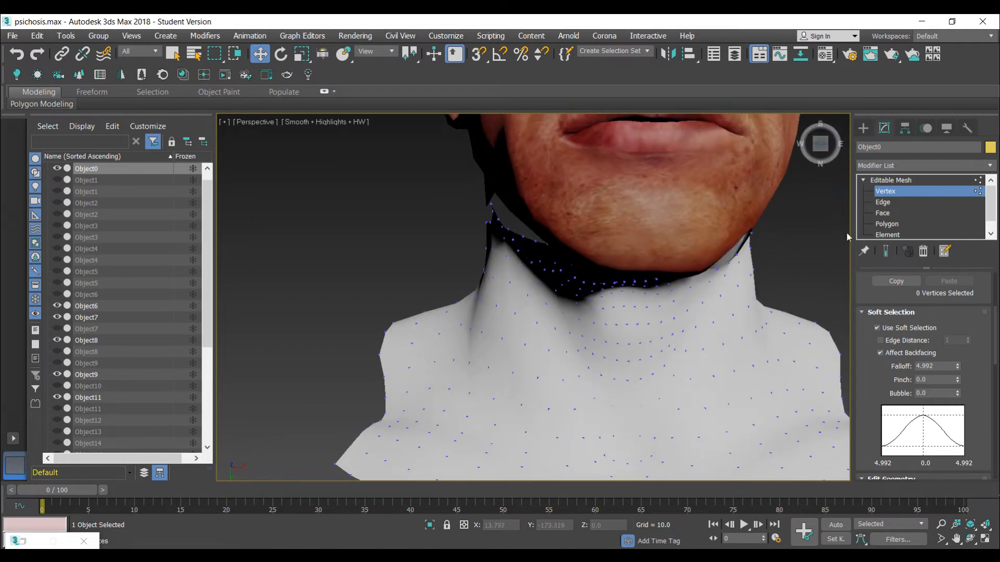
click(956, 539)
drag(692, 313, 580, 296)
mouse_move(822, 146)
mouse_down()
mouse_move(821, 111)
mouse_move(835, 112)
mouse_move(816, 100)
mouse_up()
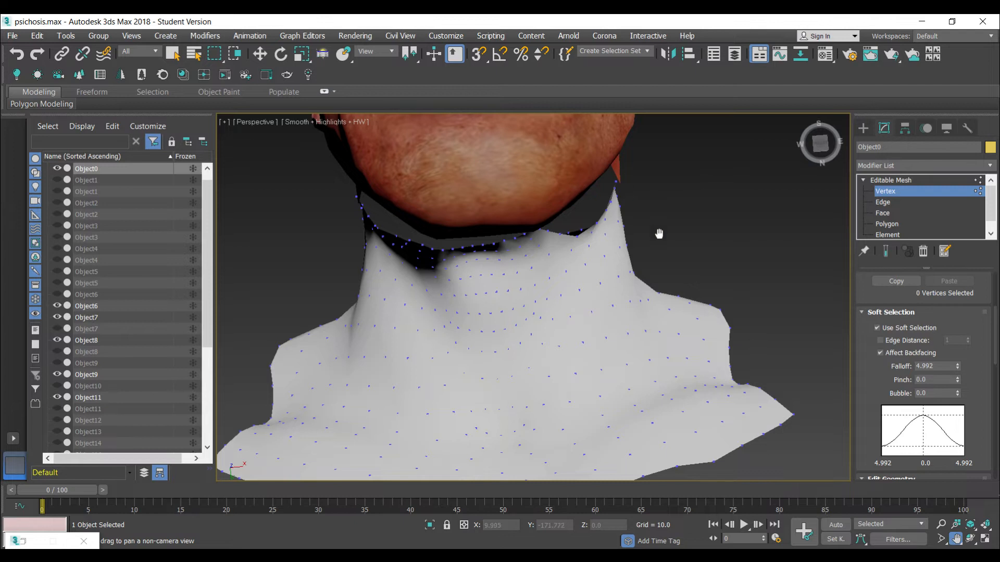
click(180, 61)
drag(642, 226, 605, 174)
key(w)
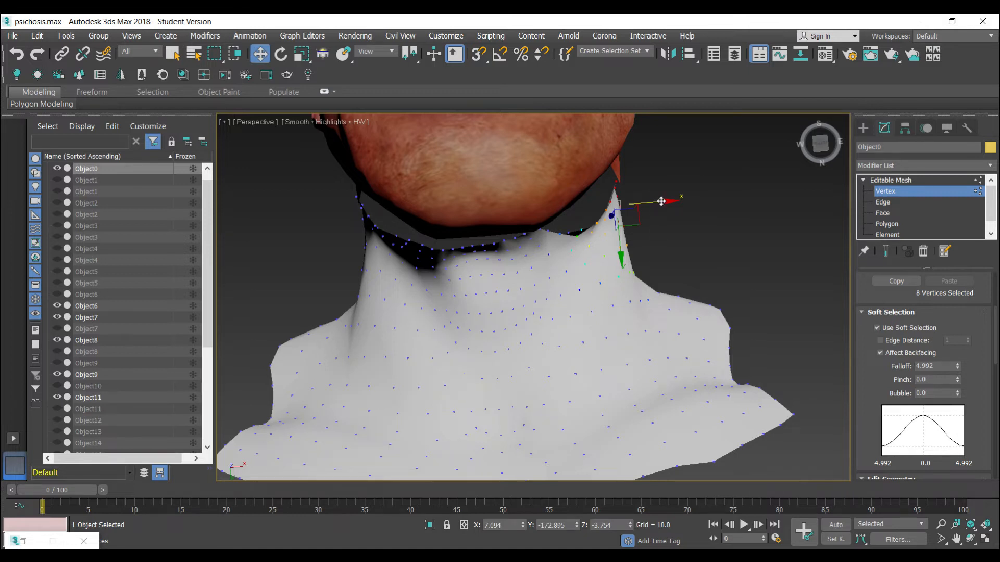
drag(661, 201, 666, 201)
- Move two vertices on the neck's rear edge slightly down, away from the wrestler's nape, and leave vertex editing
mouse_move(822, 145)
mouse_down()
mouse_move(747, 201)
mouse_move(802, 175)
mouse_move(817, 155)
mouse_move(820, 171)
mouse_up()
alt+middle_drag(499, 350, 499, 325)
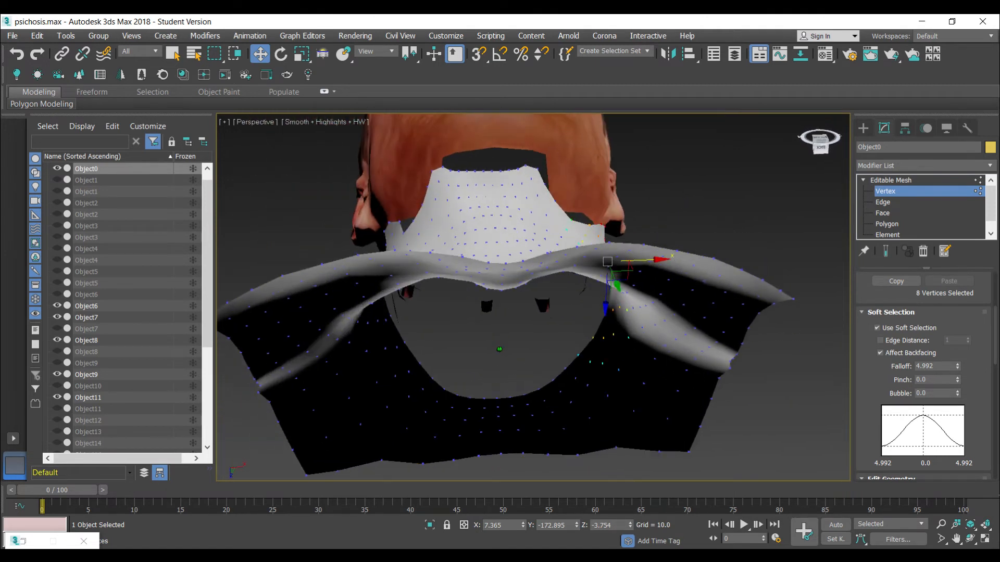
drag(403, 134, 554, 185)
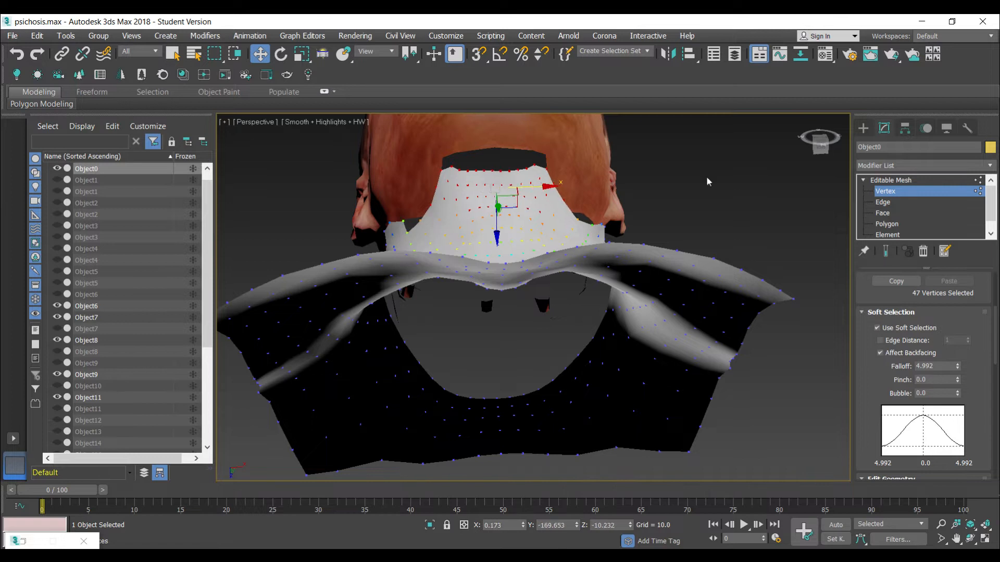
drag(821, 144, 822, 158)
alt+middle_drag(498, 350, 499, 349)
click(375, 247)
ctrl+click(405, 261)
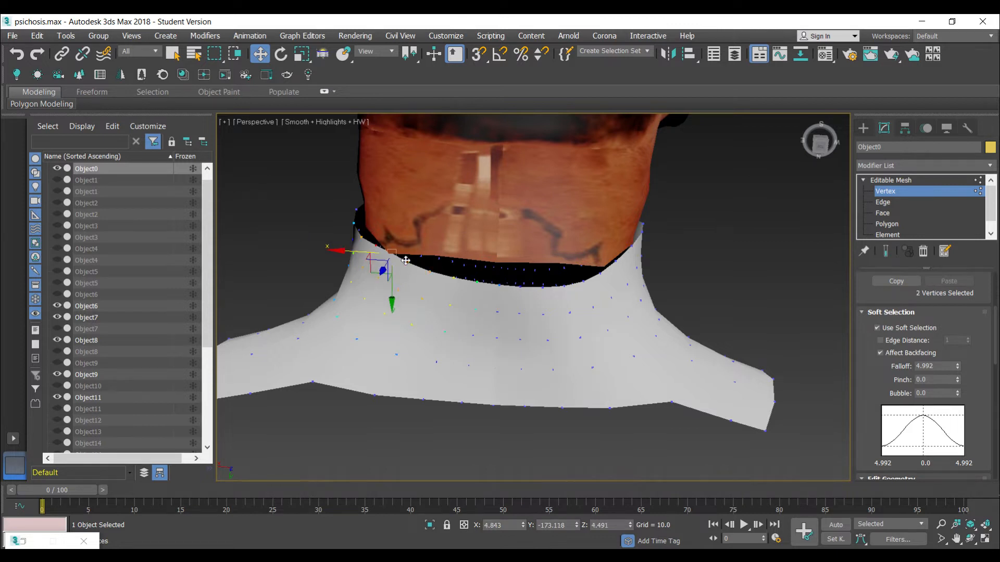
drag(391, 288, 391, 302)
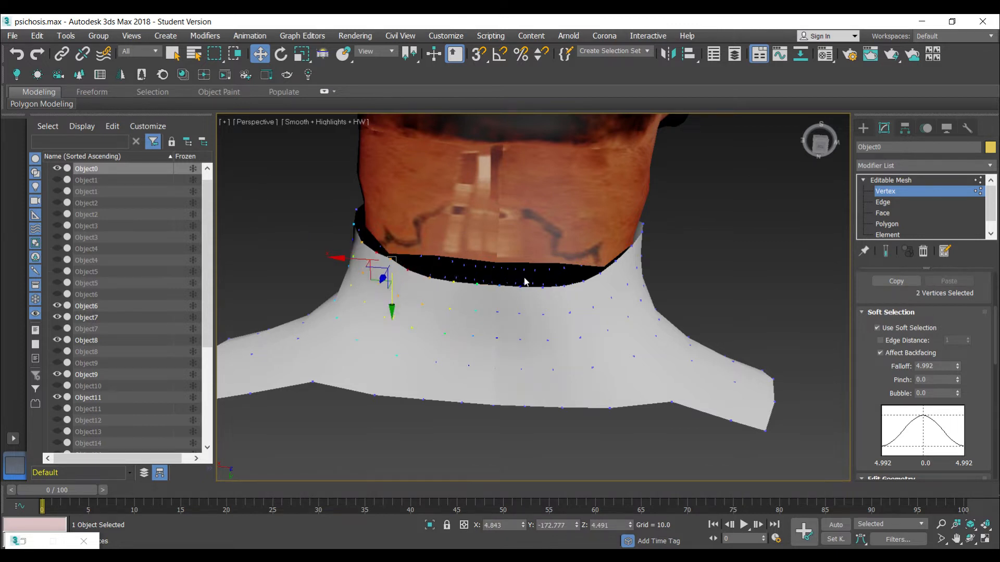
mouse_move(821, 145)
mouse_down()
mouse_move(841, 148)
mouse_move(807, 140)
mouse_move(830, 137)
mouse_move(819, 140)
mouse_up()
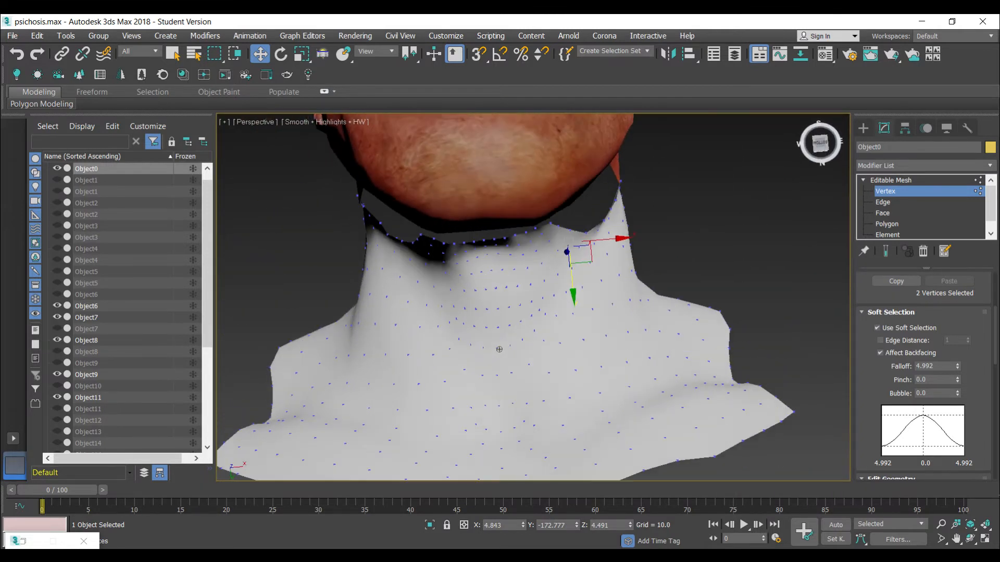
click(819, 140)
click(893, 181)
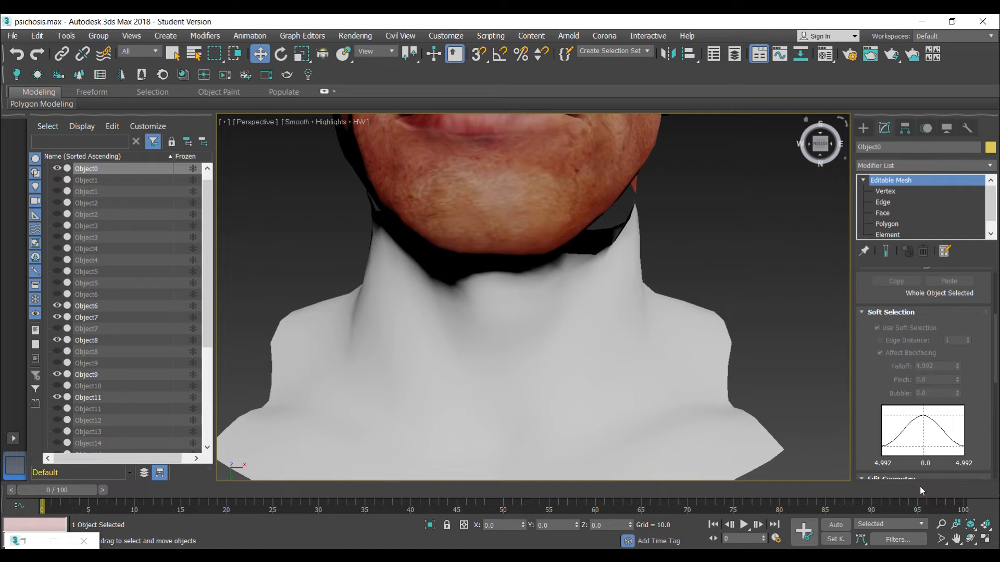
- Assign the wrestler head's textured skin material to the base neck and shoulders mesh
click(941, 524)
drag(670, 180, 592, 386)
click(956, 539)
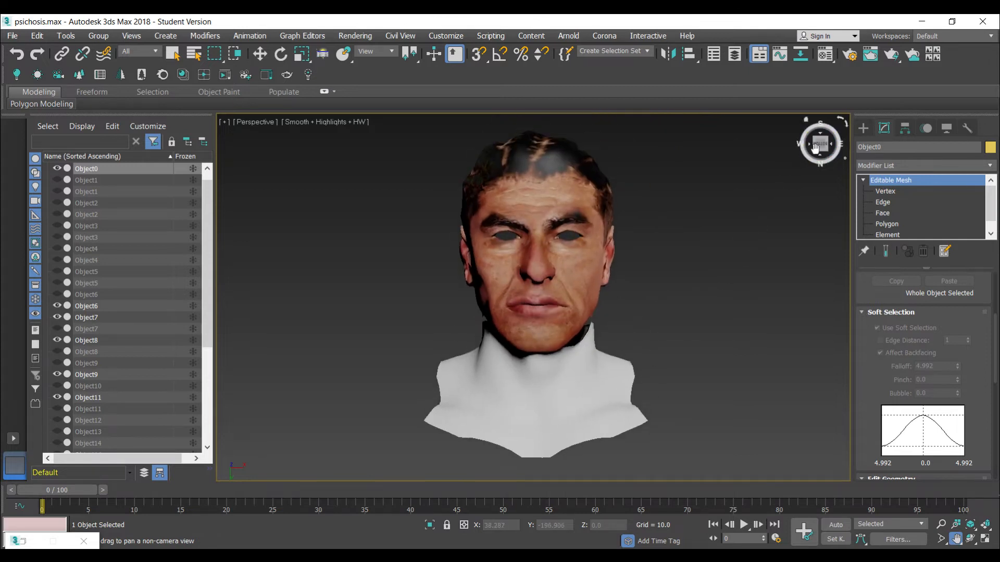
mouse_move(531, 372)
alt+middle_down()
mouse_move(601, 307)
mouse_move(604, 319)
mouse_move(608, 235)
mouse_move(622, 228)
mouse_move(661, 260)
mouse_move(687, 247)
mouse_move(636, 258)
alt+middle_up()
drag(828, 147, 832, 157)
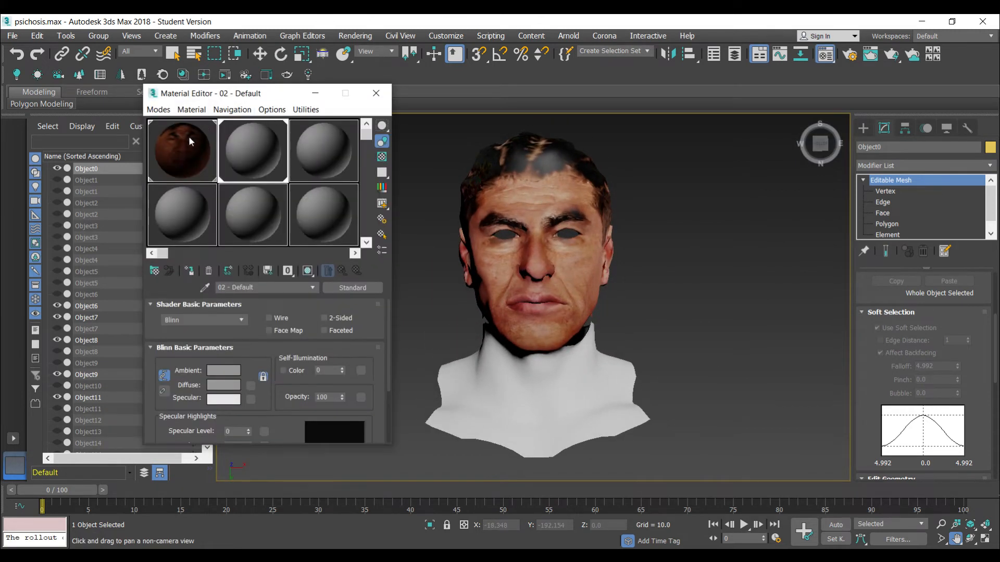
drag(184, 147, 495, 390)
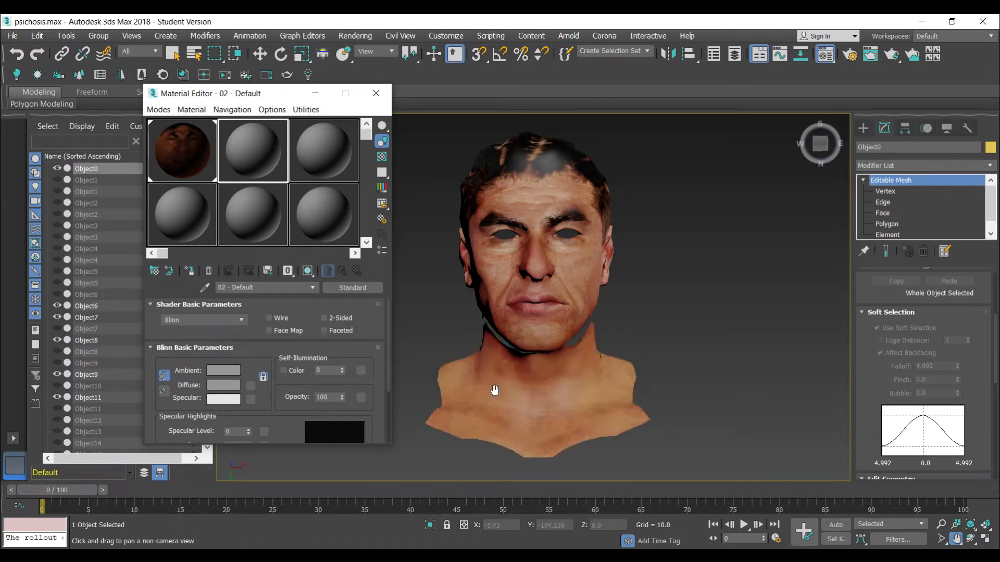
mouse_move(820, 143)
mouse_down()
mouse_move(818, 130)
mouse_move(839, 189)
mouse_move(814, 296)
mouse_move(860, 383)
mouse_move(820, 145)
mouse_up()
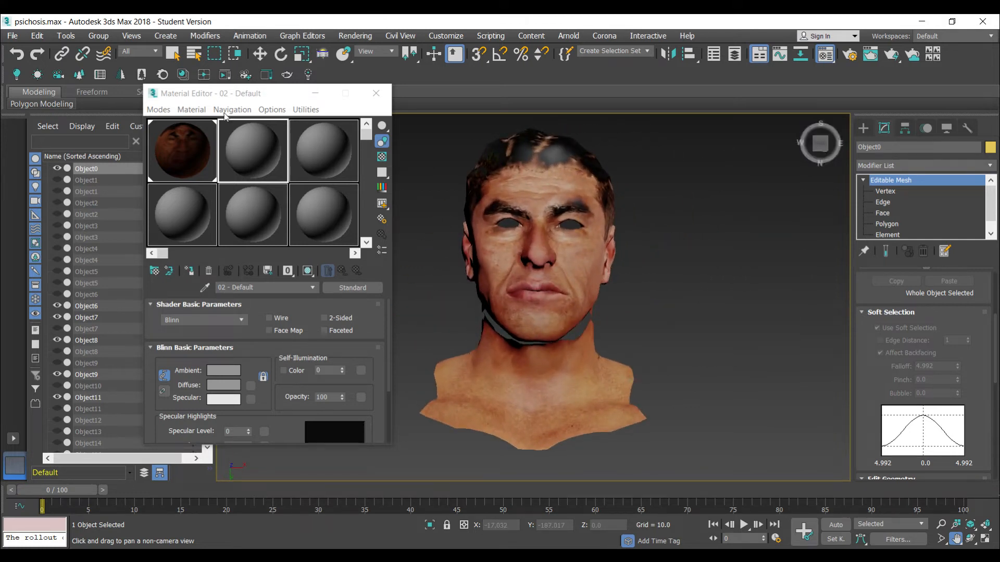
- Clone the wrestler head and base neck together and hide the two clones as a backup
click(176, 58)
click(492, 244)
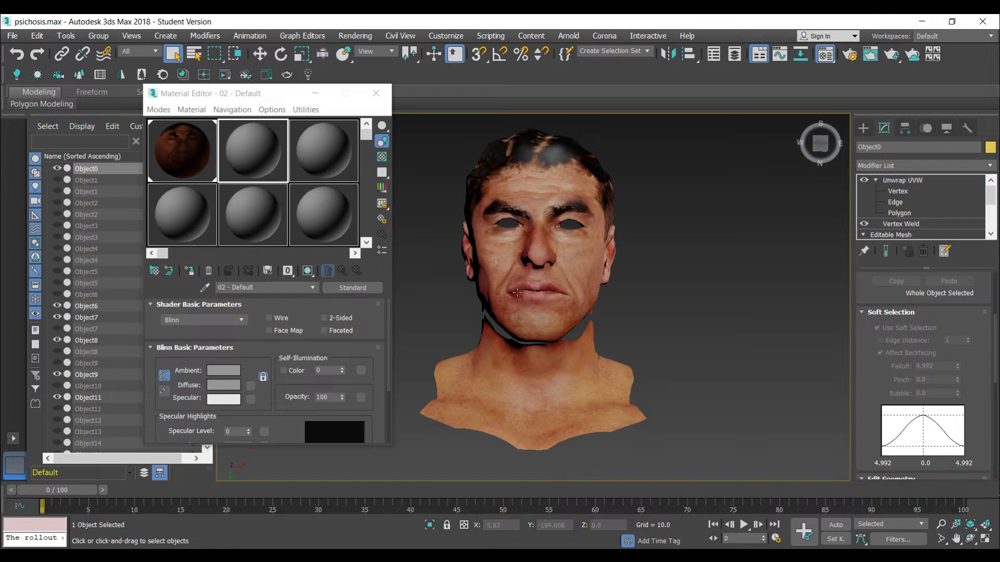
ctrl+click(550, 404)
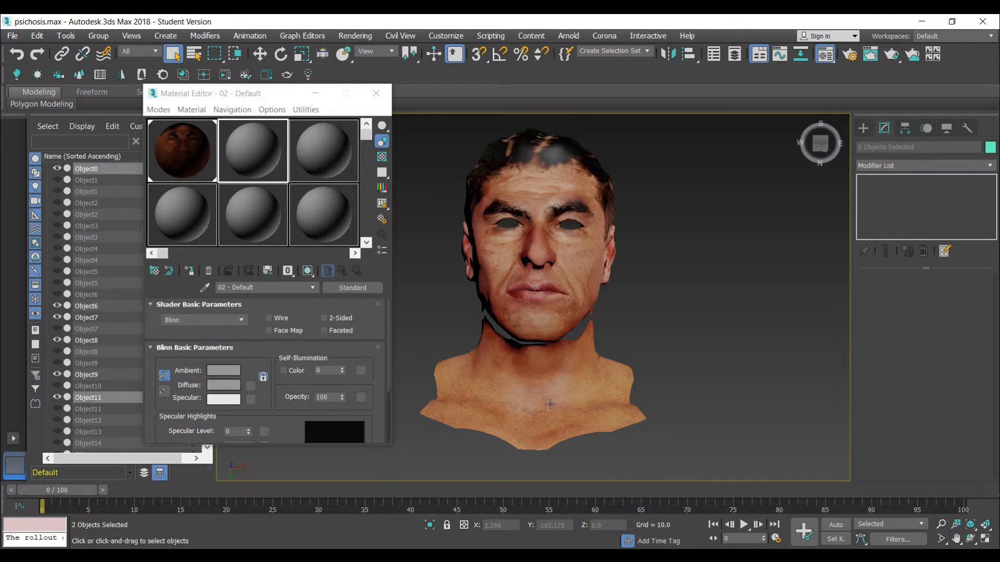
click(314, 93)
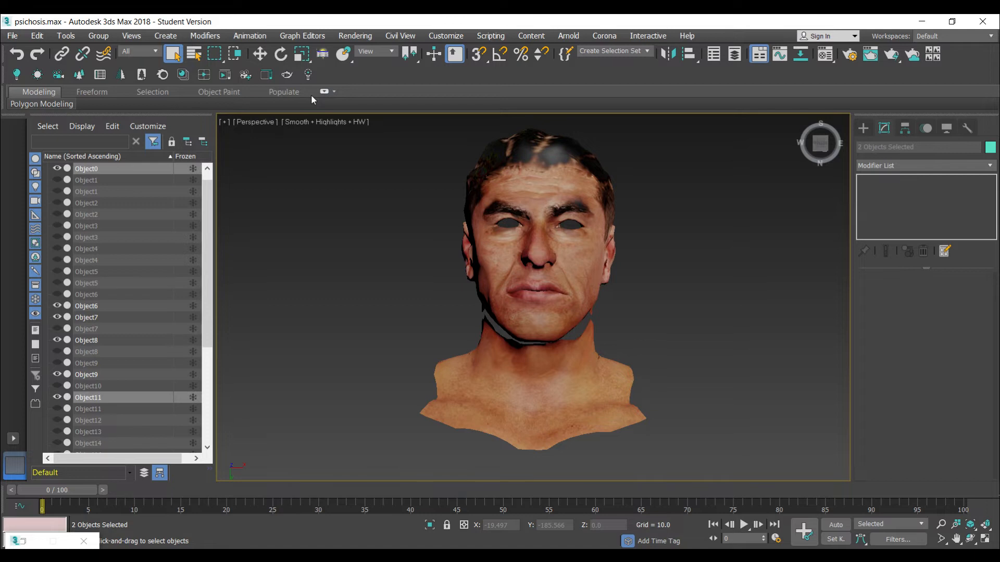
click(32, 36)
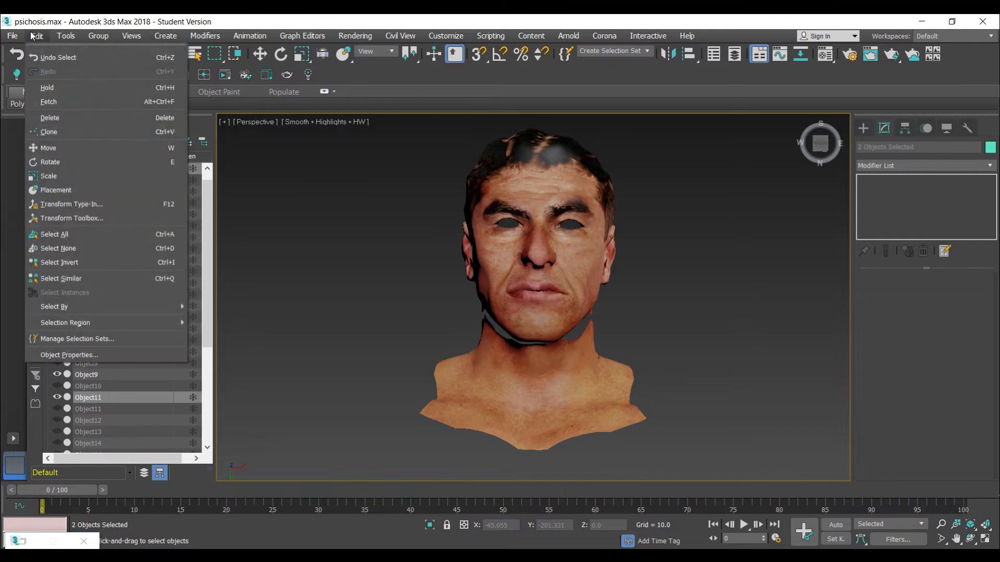
click(67, 130)
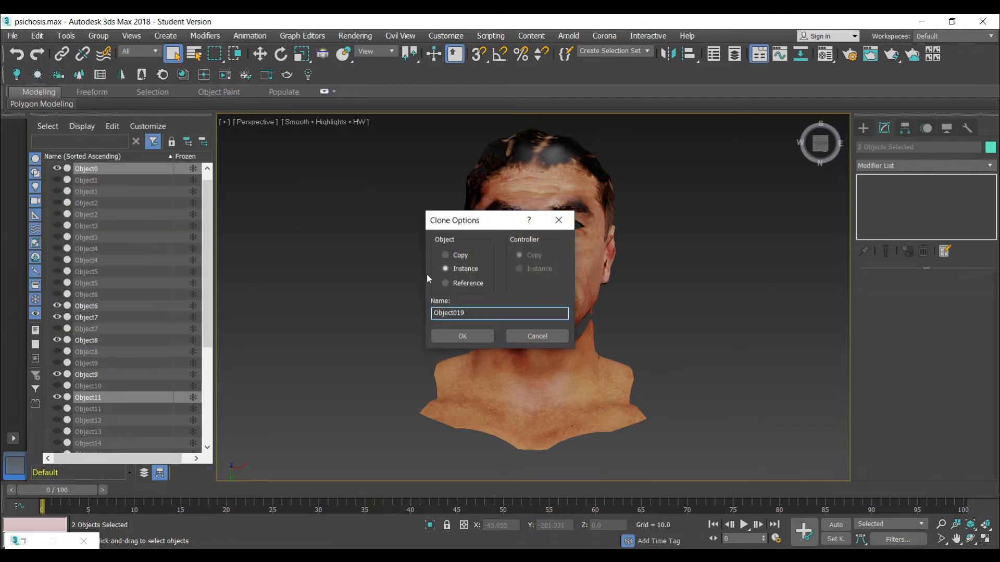
click(457, 335)
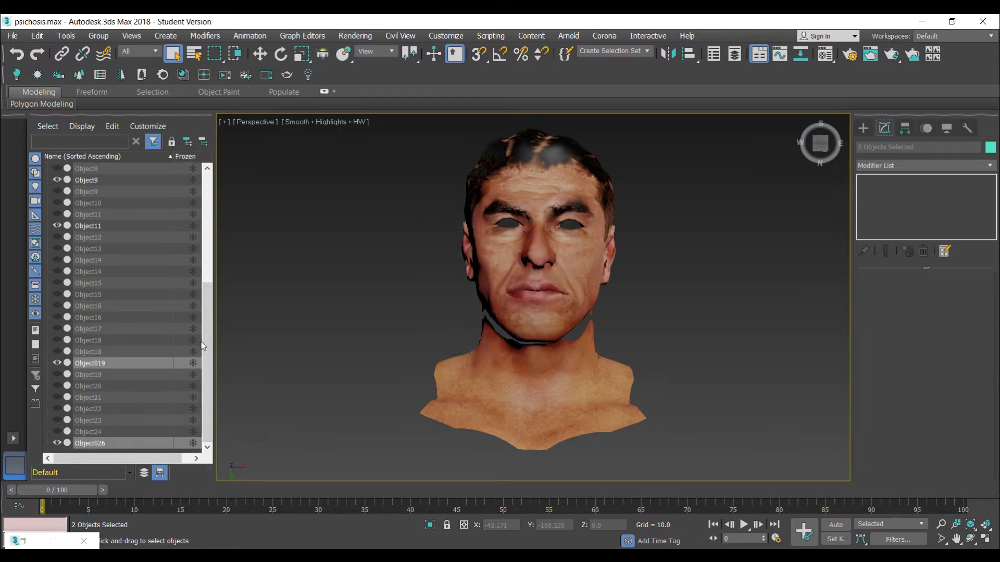
drag(207, 332, 214, 352)
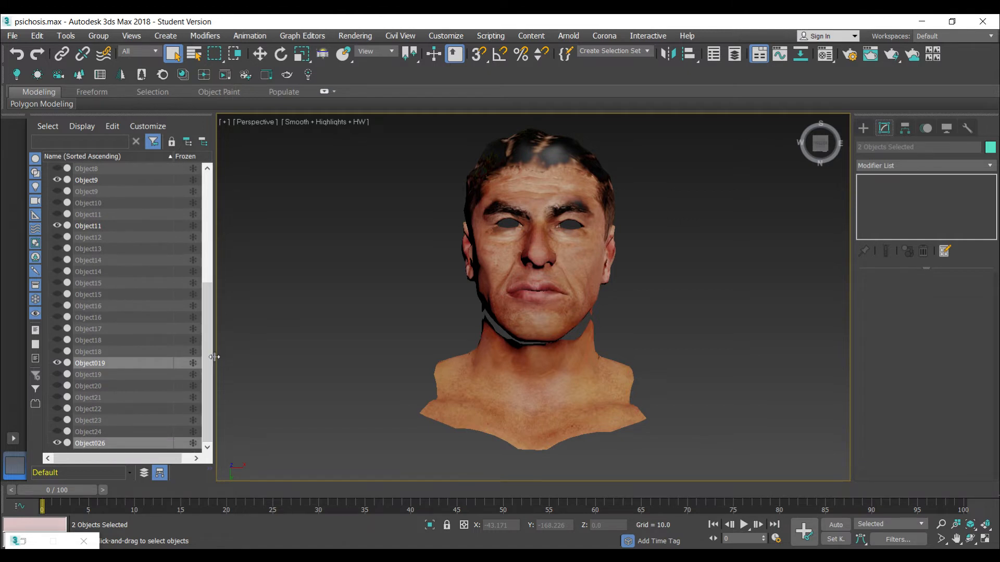
click(57, 363)
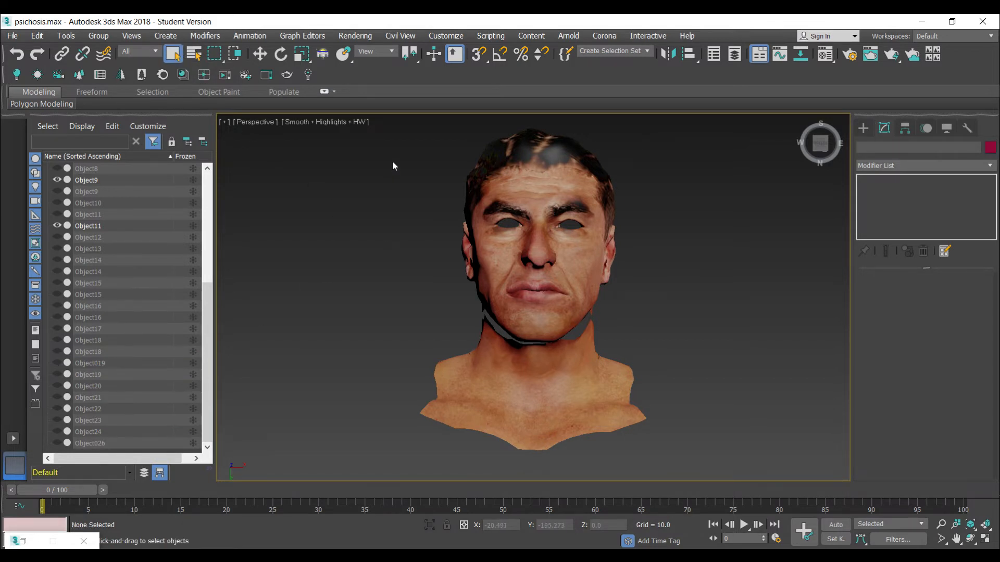
- Collapse the visible head and neck into a single mesh object, without a Boolean
drag(393, 166, 658, 448)
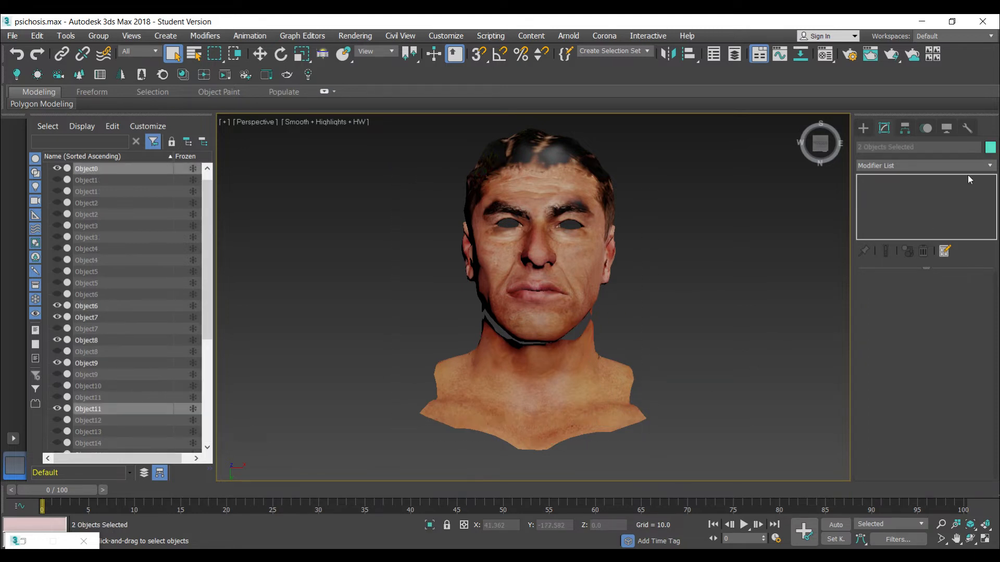
click(969, 129)
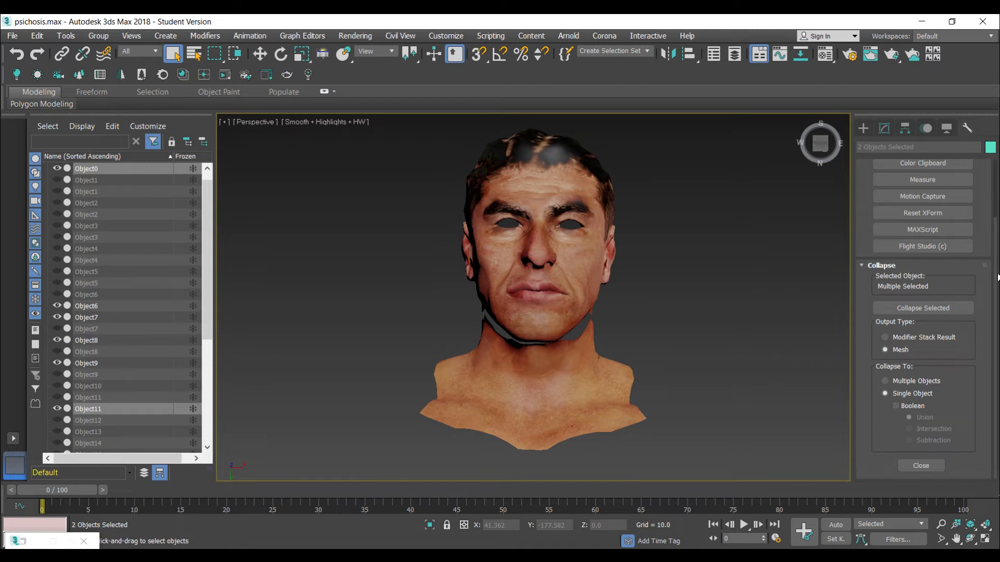
click(913, 312)
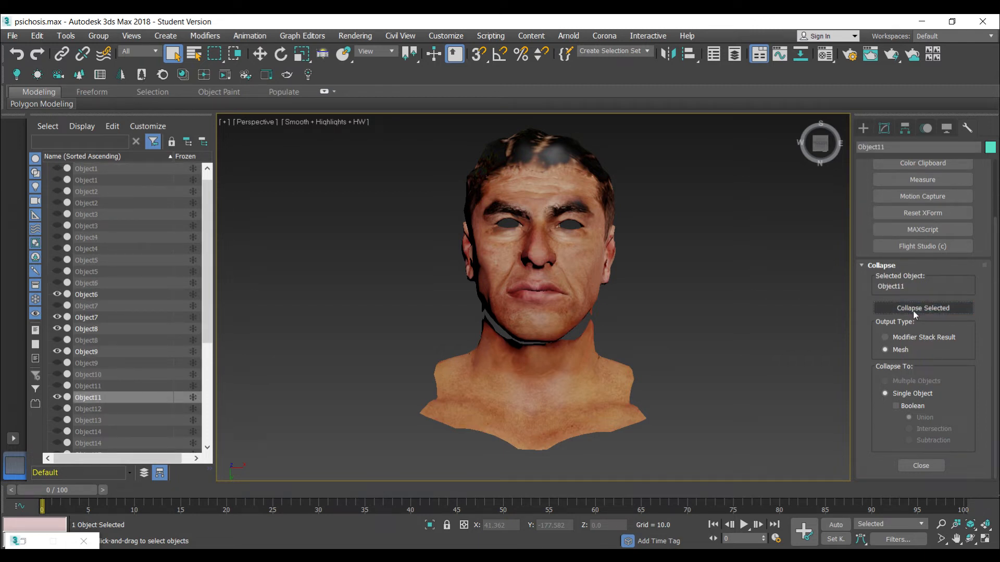
- Convert the combined head-and-neck object to an Editable Poly
click(884, 128)
drag(820, 143, 821, 147)
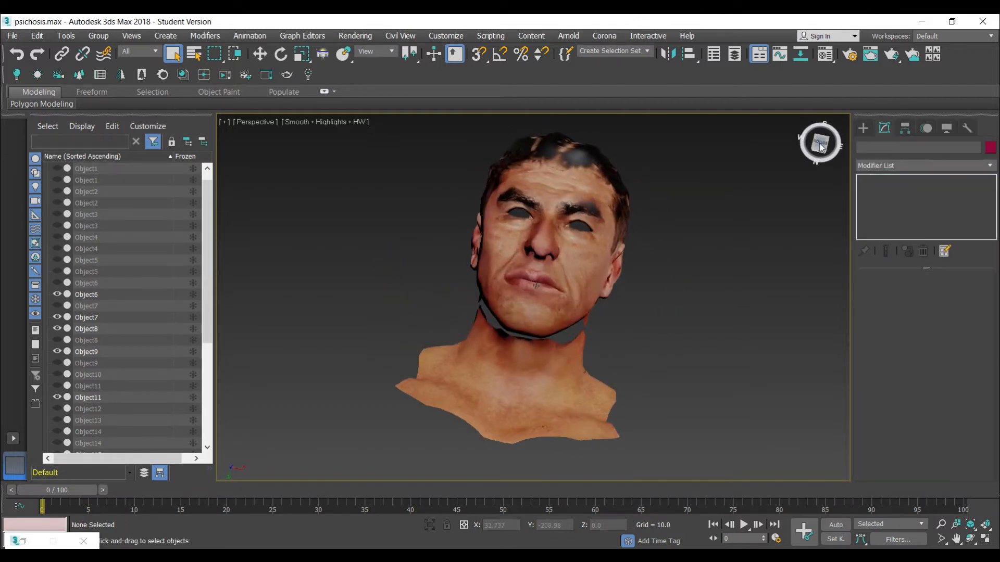
click(540, 185)
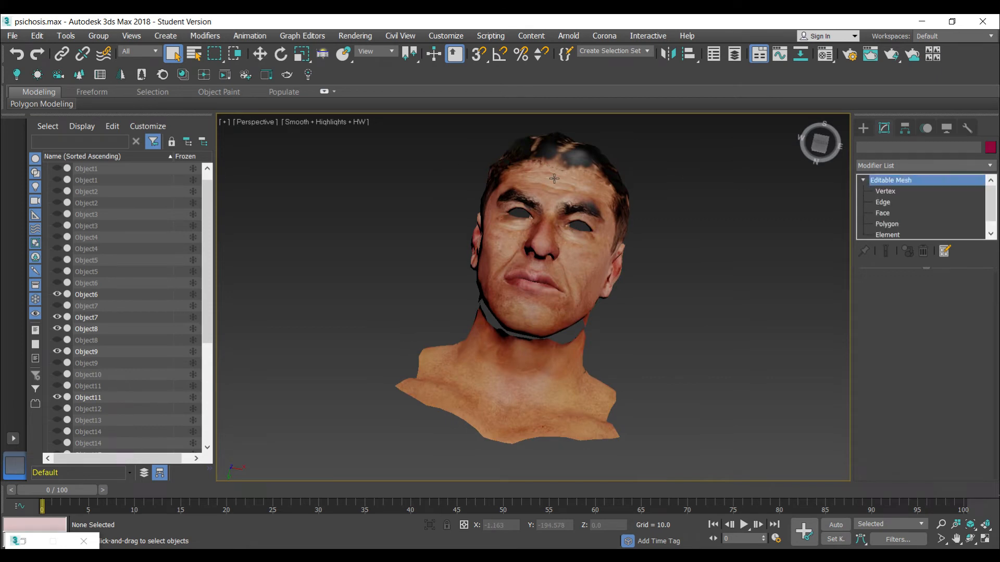
click(819, 148)
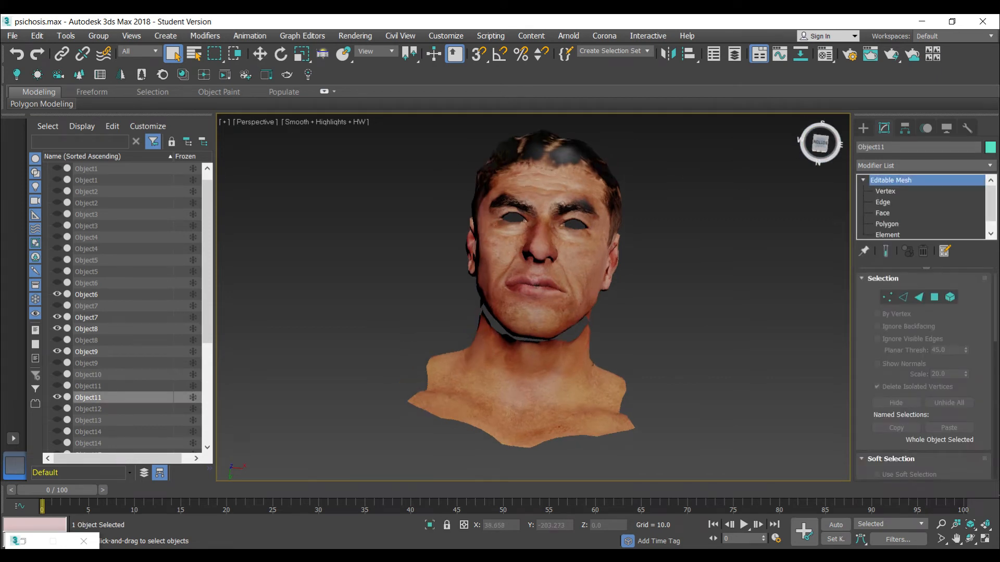
right_click(954, 183)
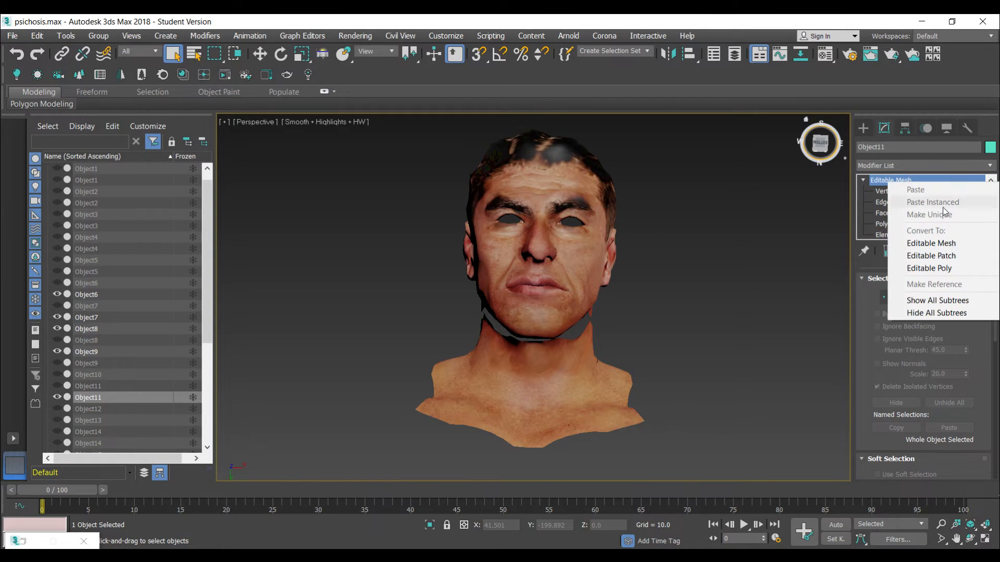
click(930, 269)
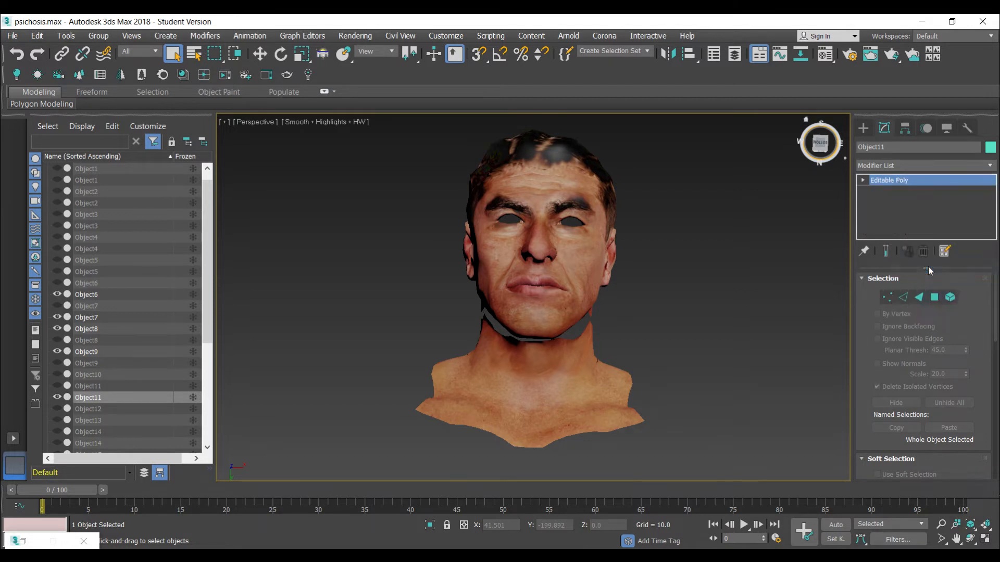
click(863, 181)
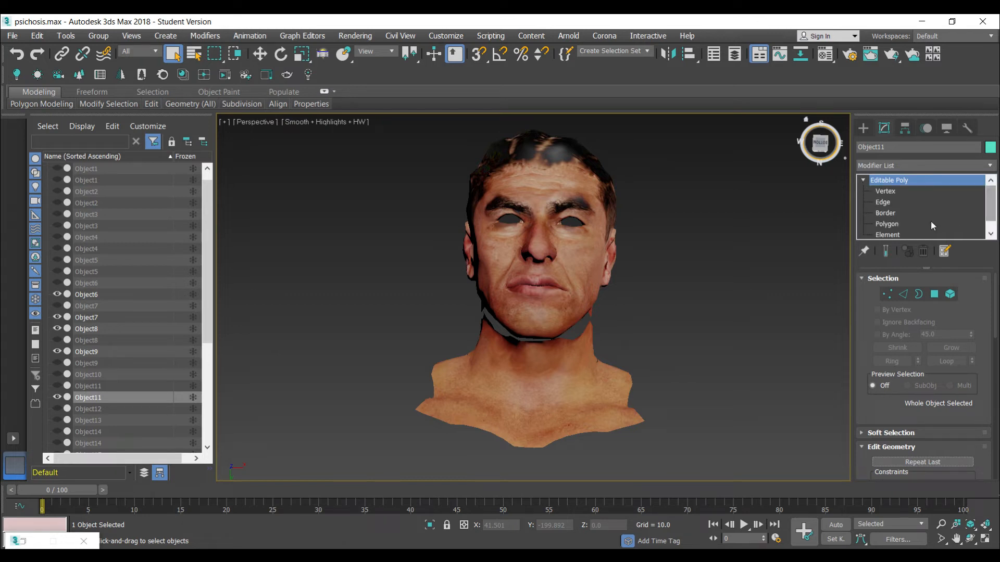
click(888, 214)
click(538, 332)
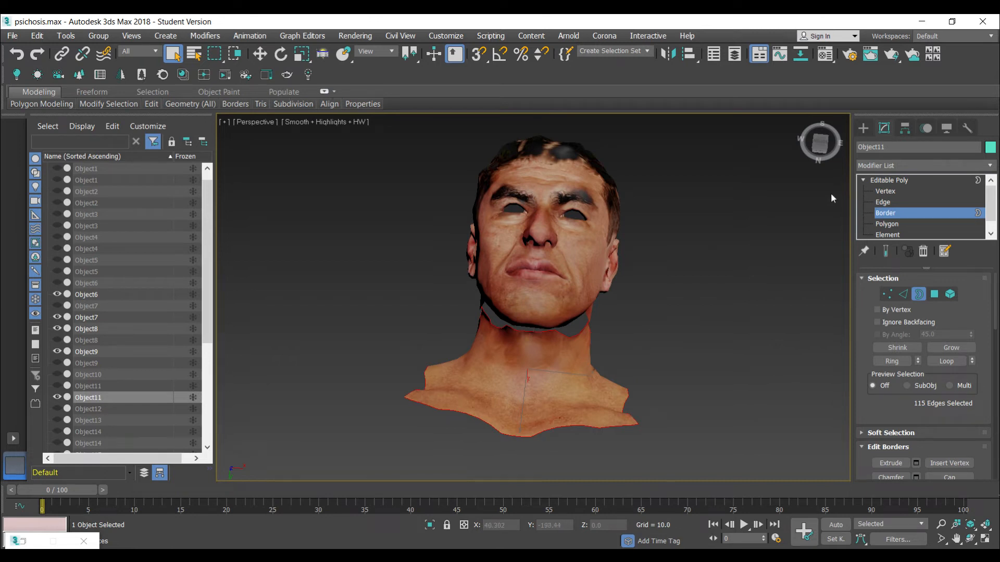
alt+middle_drag(537, 208, 445, 230)
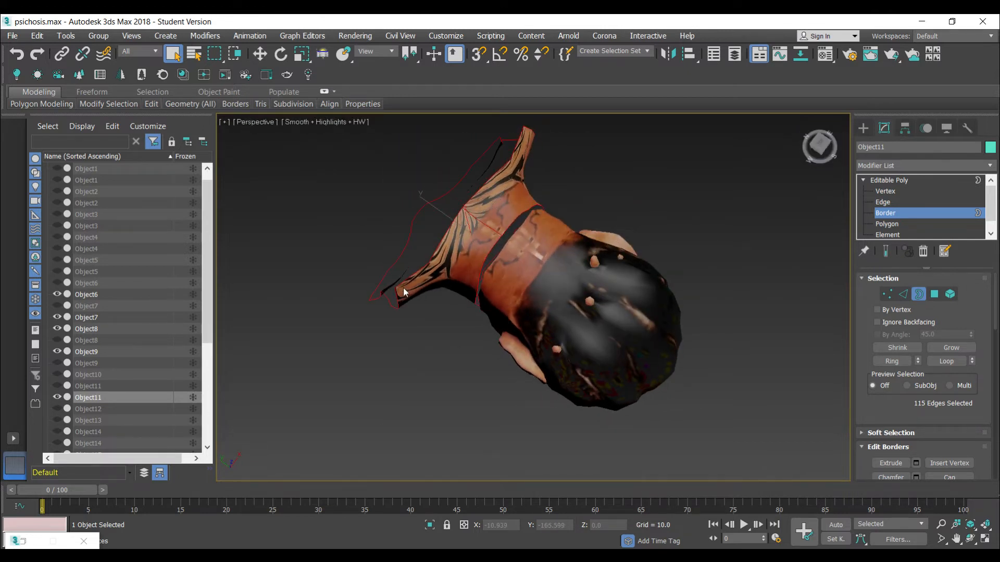
click(821, 146)
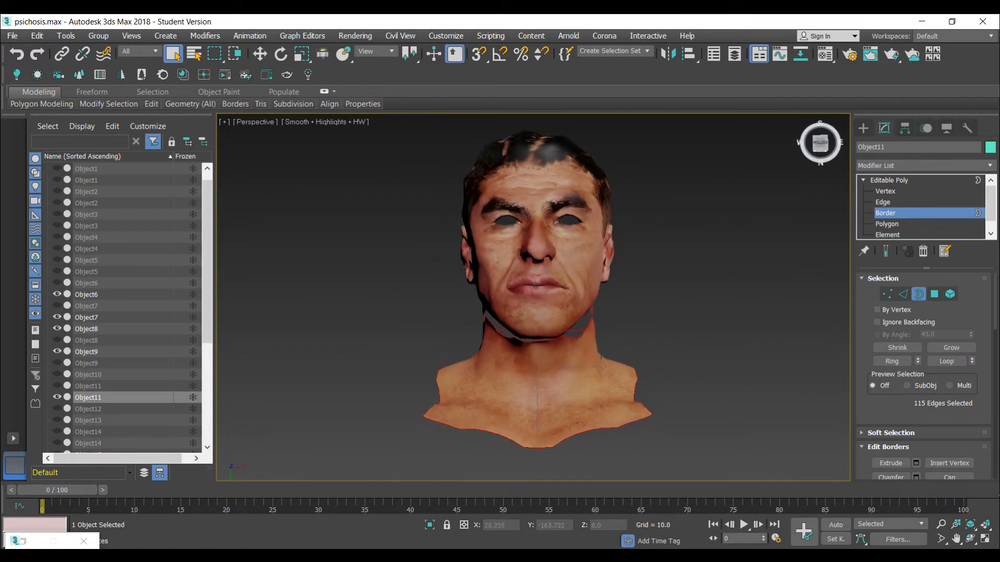
click(888, 180)
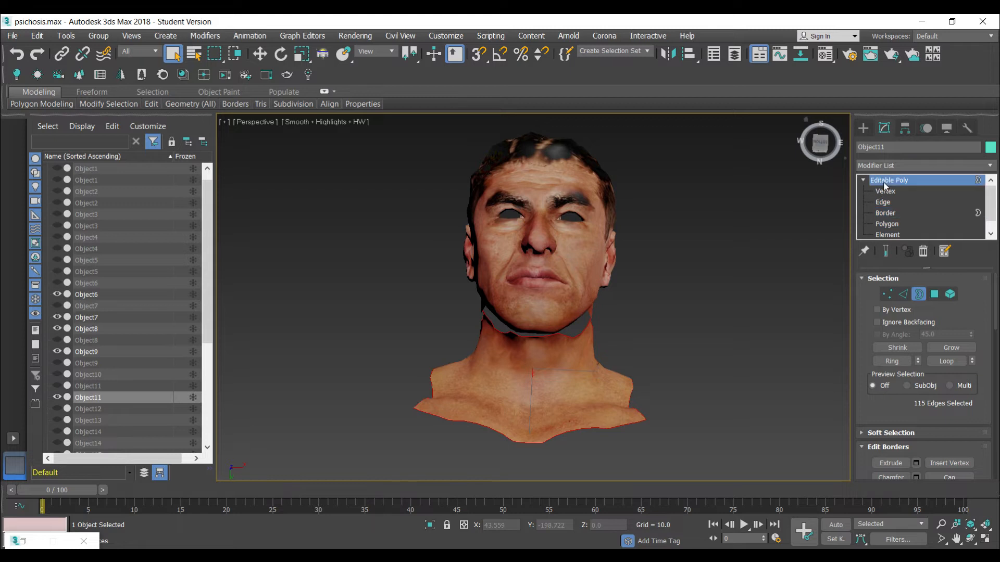
- Add a Vertex Weld modifier to the combined head-and-neck object and set its threshold to 0.001
click(993, 170)
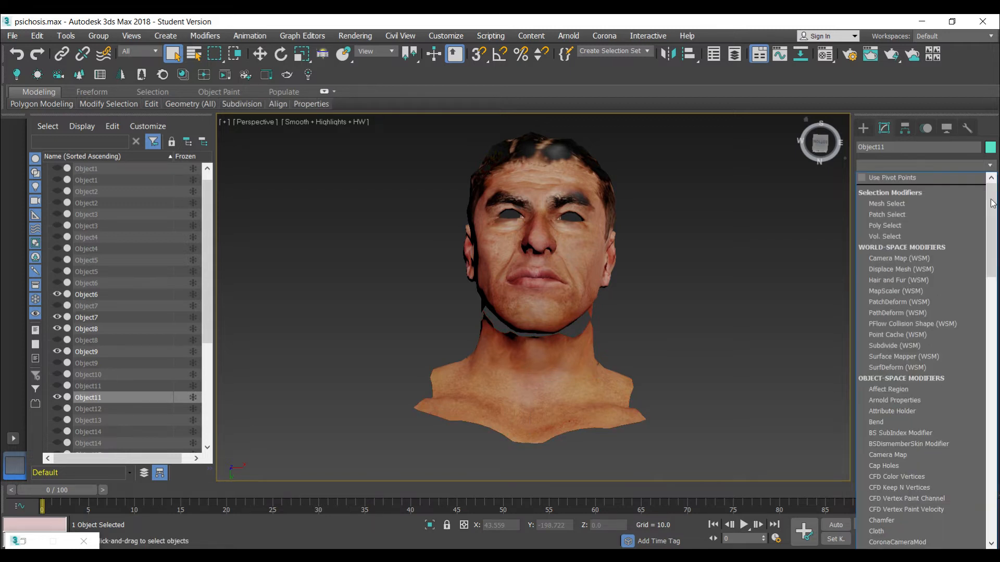
drag(991, 224, 998, 509)
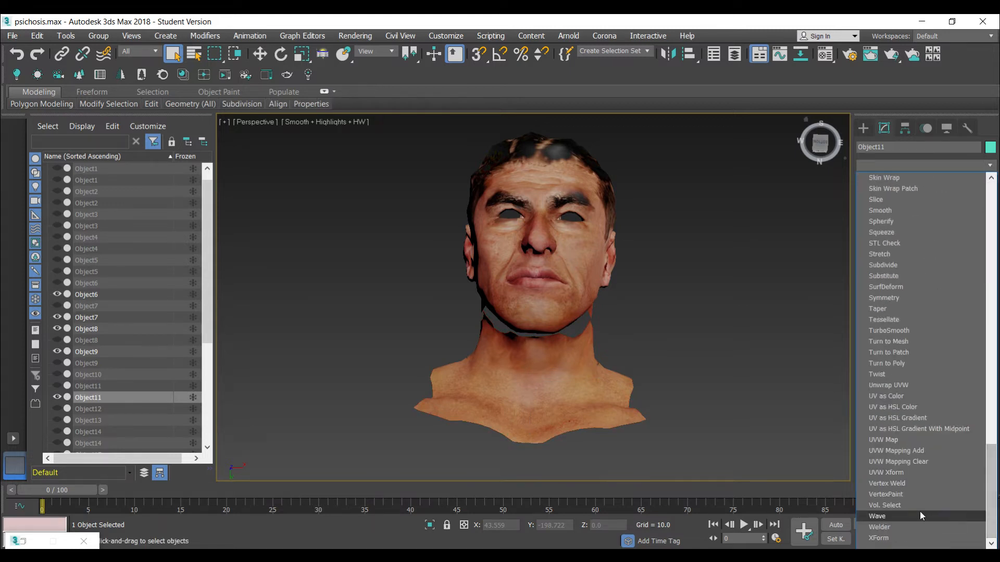
click(901, 483)
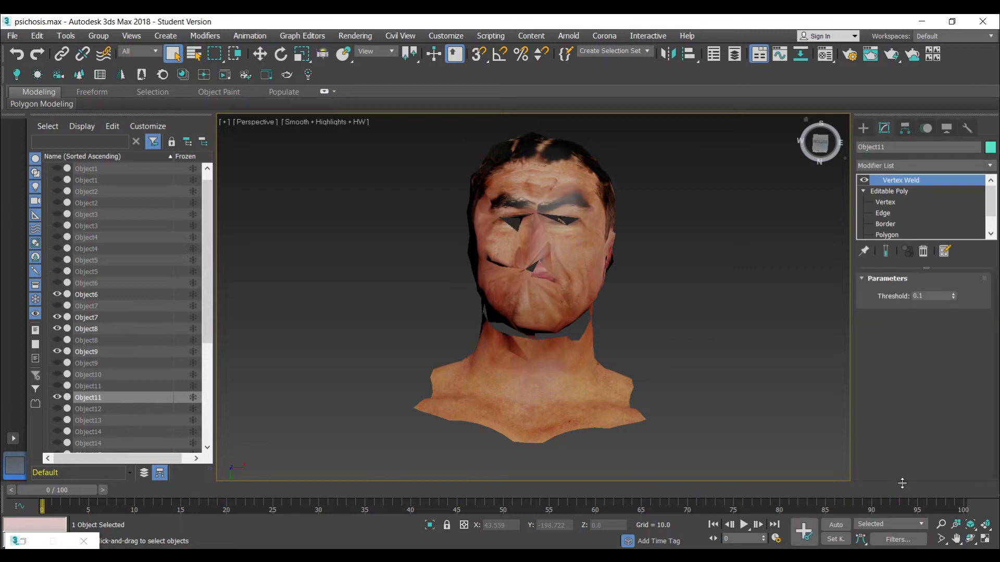
click(919, 296)
key(Return)
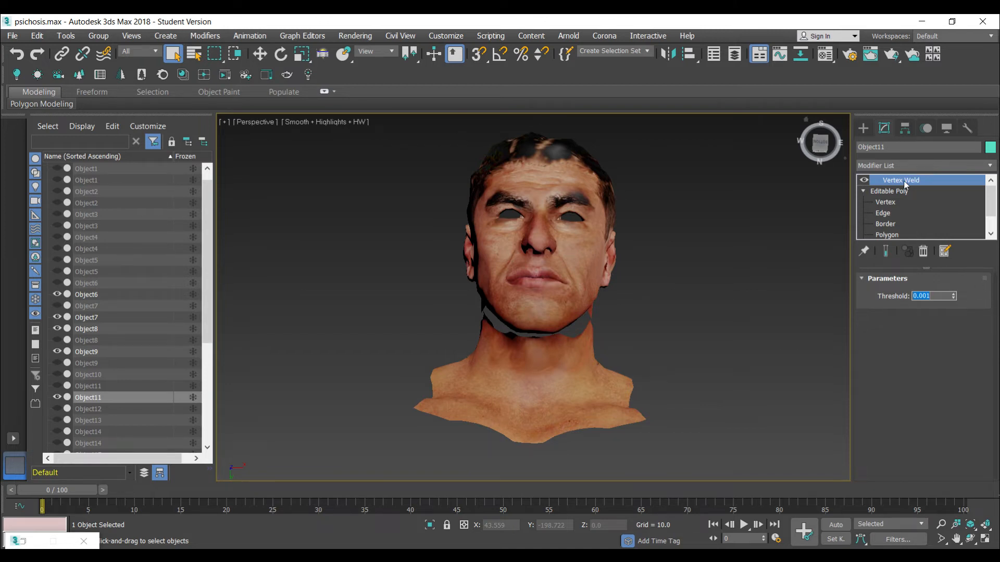
- Add an Edit Poly modifier above the Vertex Weld on the head-and-neck object
click(991, 166)
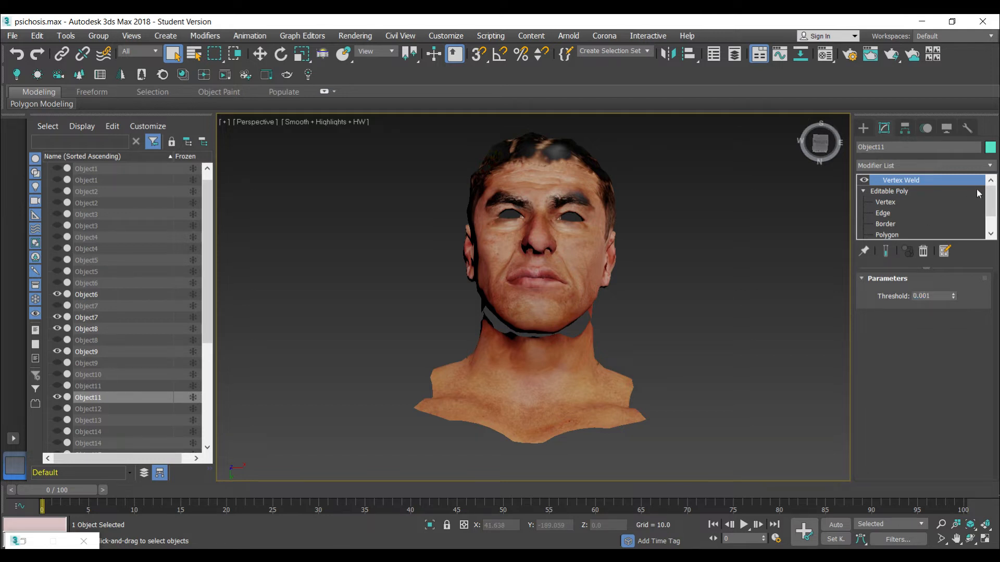
click(992, 168)
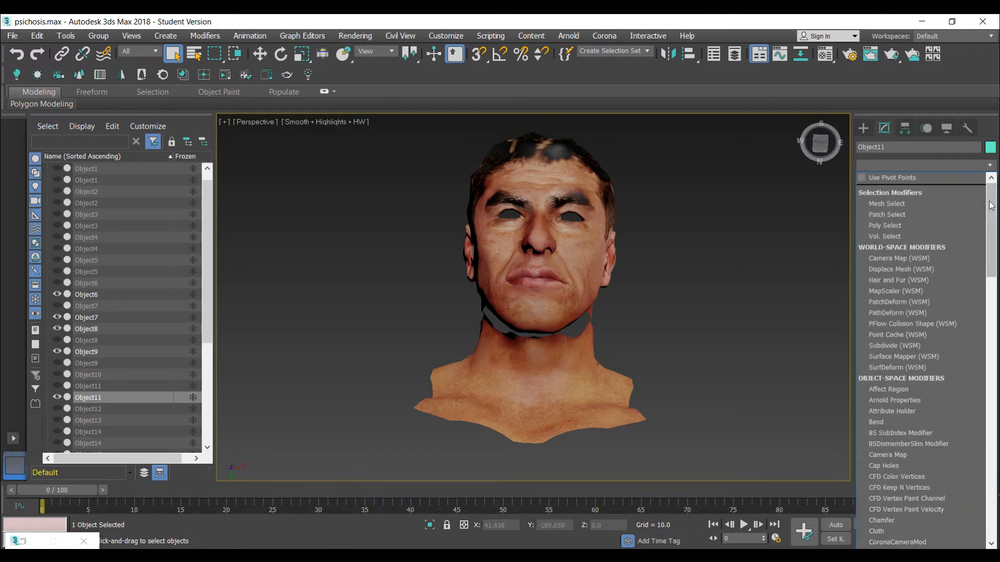
drag(992, 208, 997, 290)
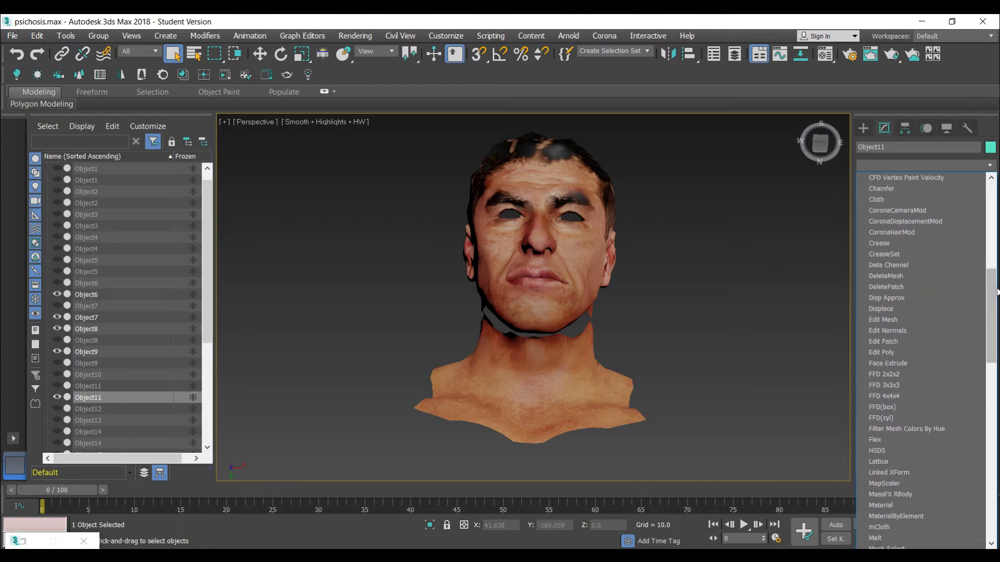
click(894, 354)
click(894, 354)
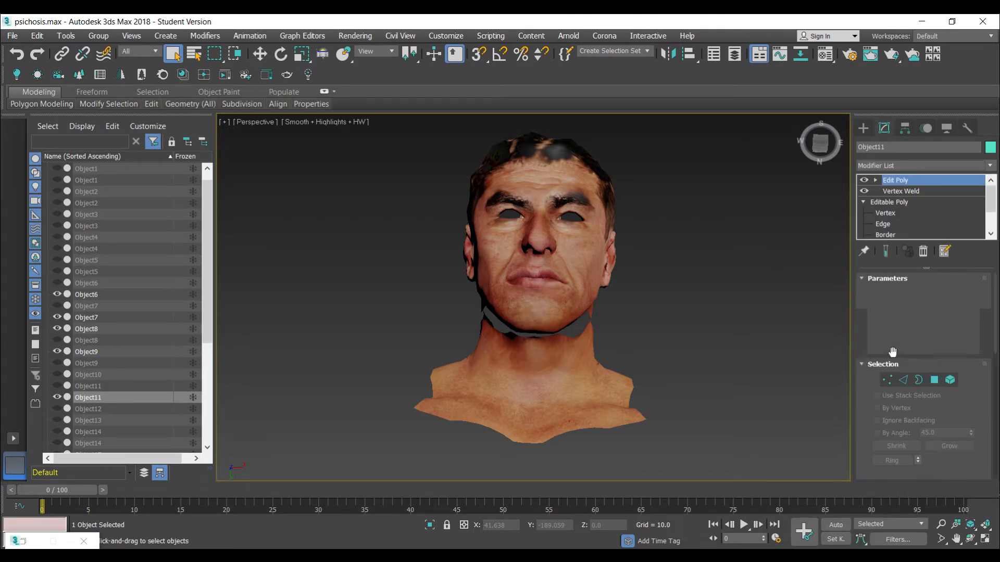
- Select the head's open lower border and the neck's open upper border at border level of the Edit Poly modifier
click(876, 180)
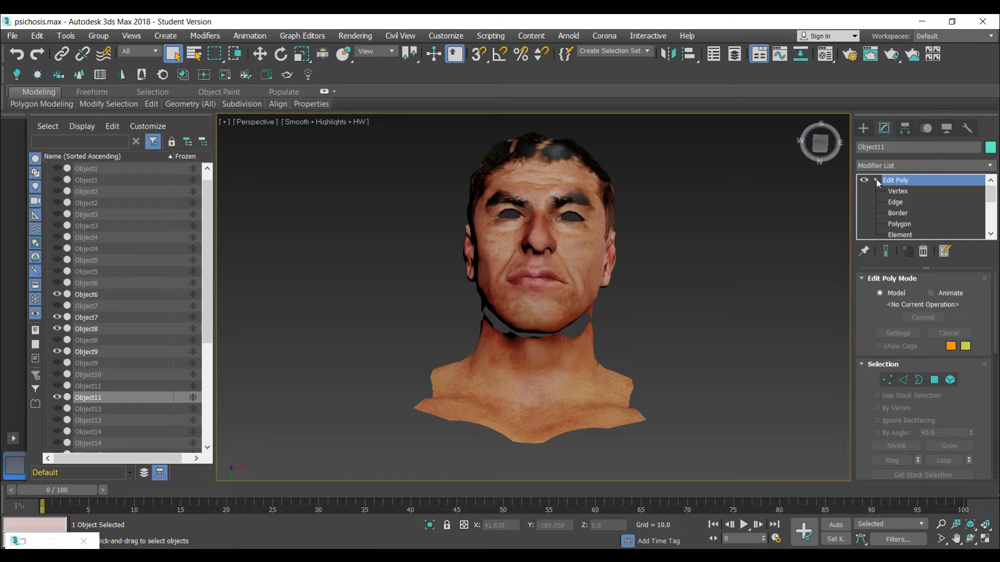
click(896, 214)
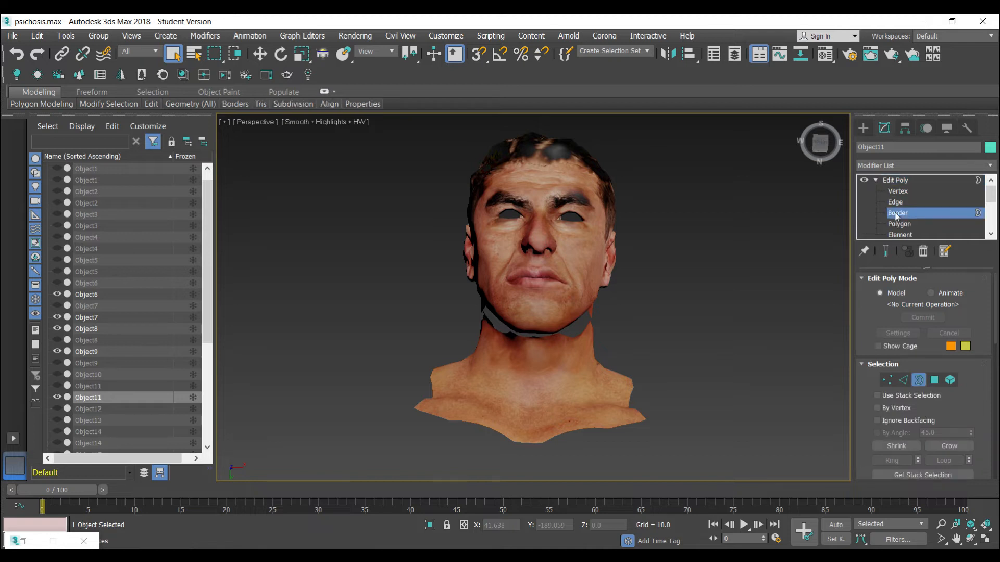
click(820, 145)
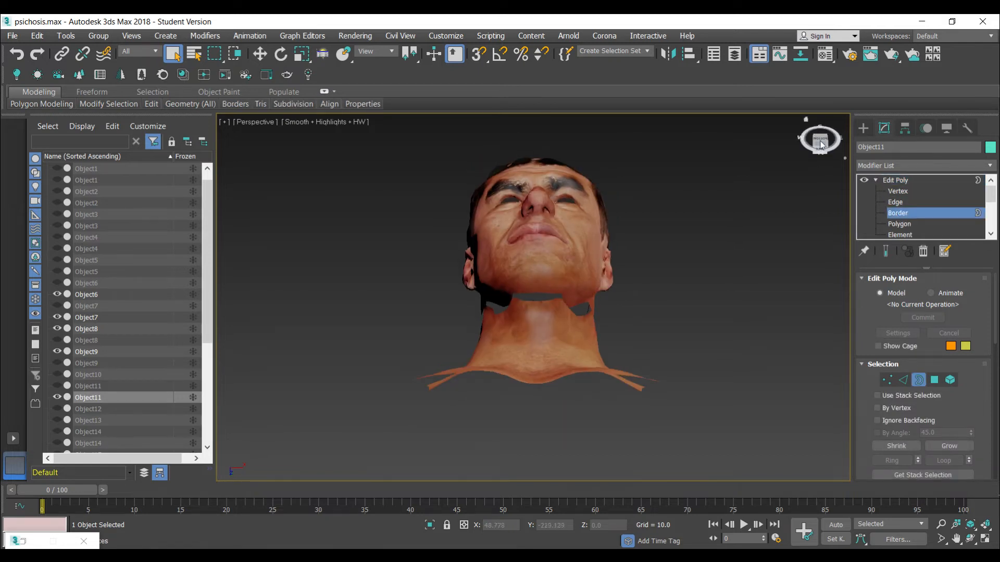
click(526, 305)
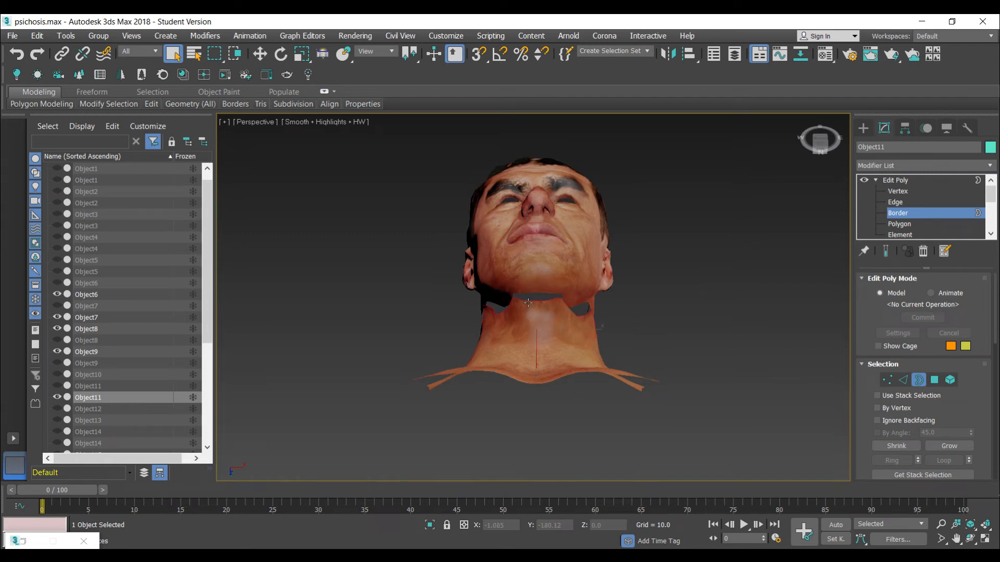
mouse_move(821, 144)
mouse_down()
mouse_move(857, 144)
mouse_move(882, 127)
mouse_move(821, 146)
mouse_up()
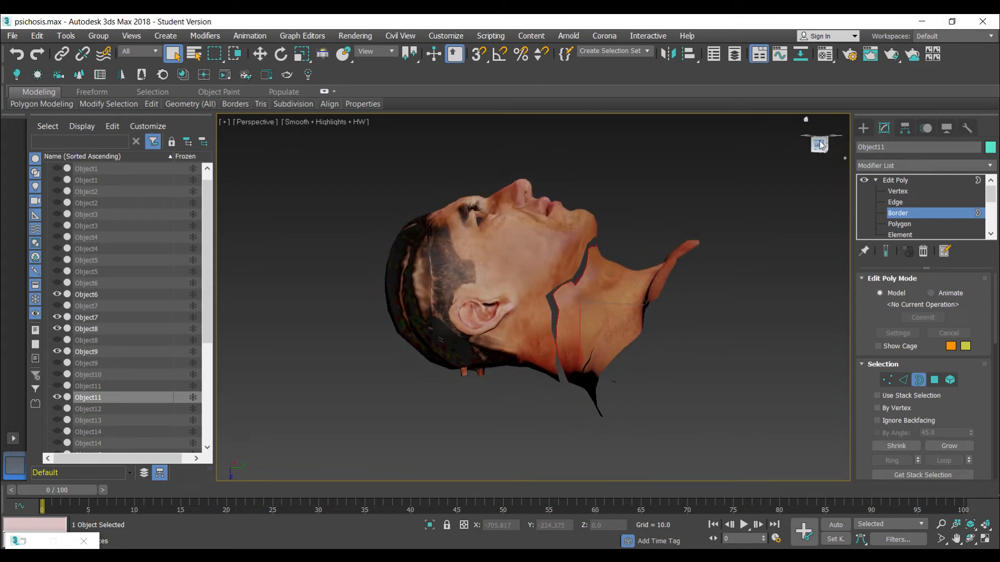
click(574, 275)
mouse_move(814, 147)
mouse_down()
mouse_move(781, 154)
mouse_move(744, 125)
mouse_move(724, 156)
mouse_move(750, 177)
mouse_move(814, 148)
mouse_up()
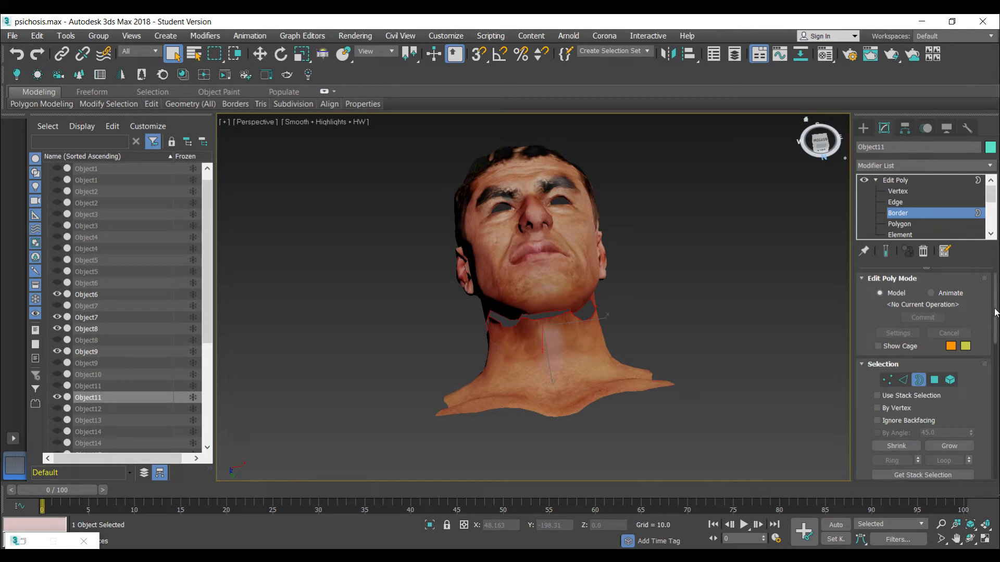
- Bridge the selected head and neck borders with one segment, keeping the bridge settings open
drag(995, 312, 997, 370)
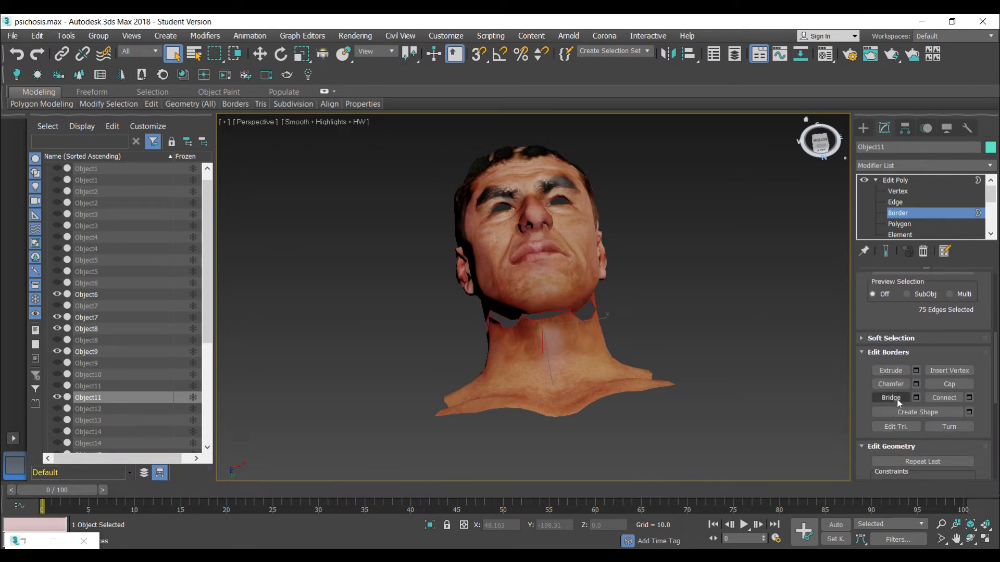
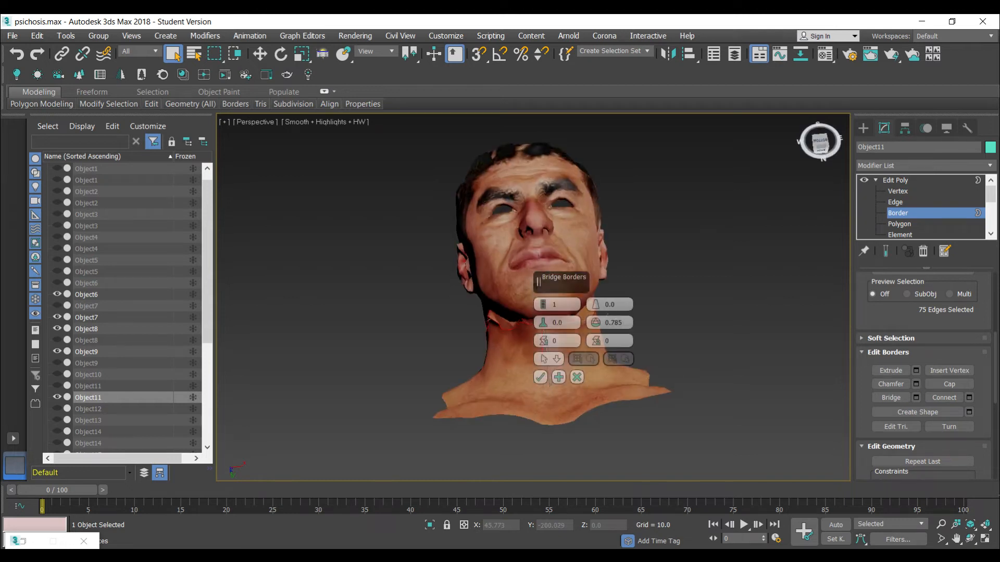
drag(825, 144, 784, 133)
alt+middle_drag(526, 307, 596, 317)
drag(813, 125, 822, 142)
- Assign the plain grey 02 - Default material to the head-and-neck mesh and inspect the bridged gap up close
key(m)
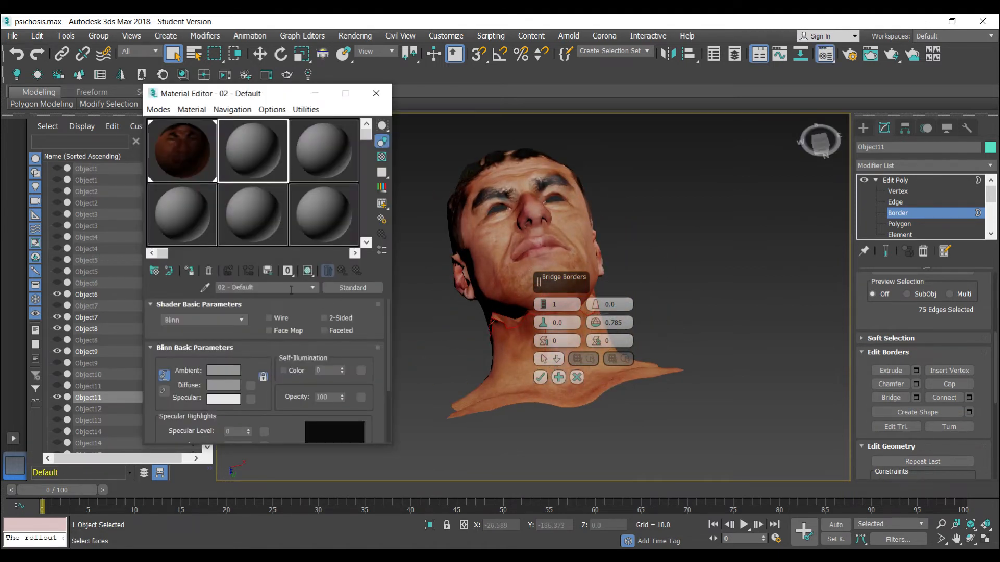
drag(458, 183, 513, 208)
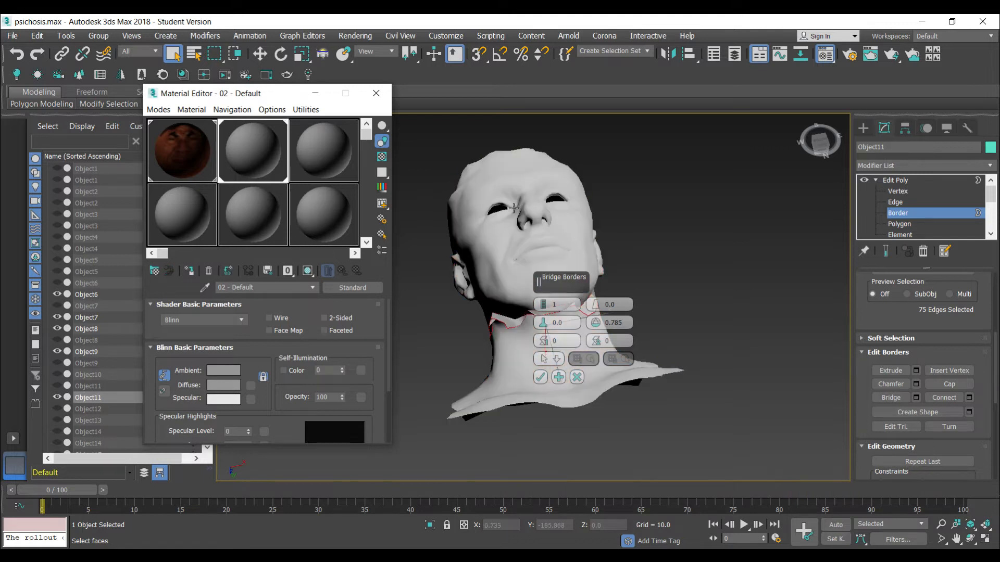
click(942, 525)
mouse_move(614, 265)
mouse_down()
mouse_move(612, 246)
mouse_move(614, 266)
mouse_up()
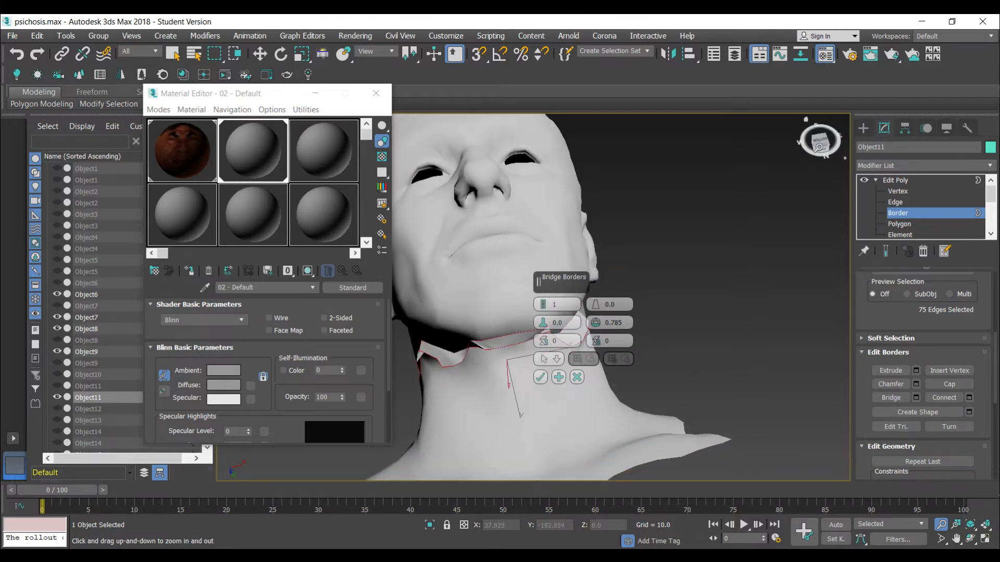
drag(819, 147, 805, 118)
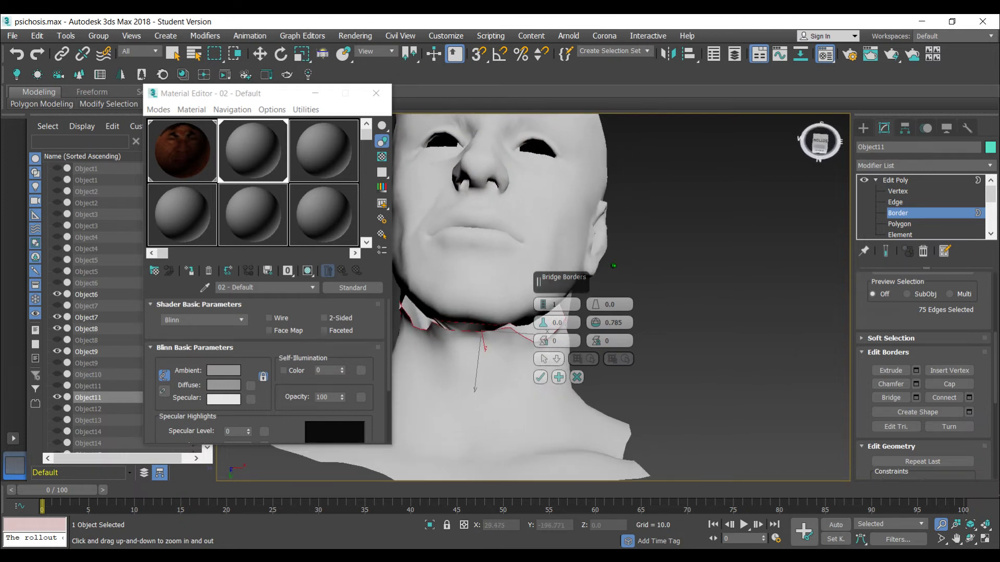
- Try shifting the Twist 1 and Twist 2 values of the bridge between head and neck
click(543, 338)
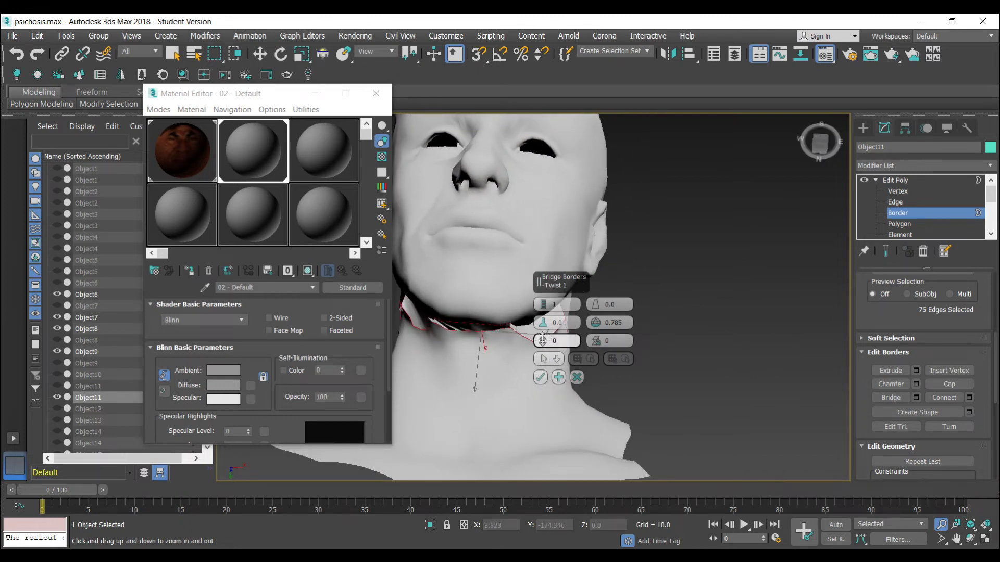
click(543, 344)
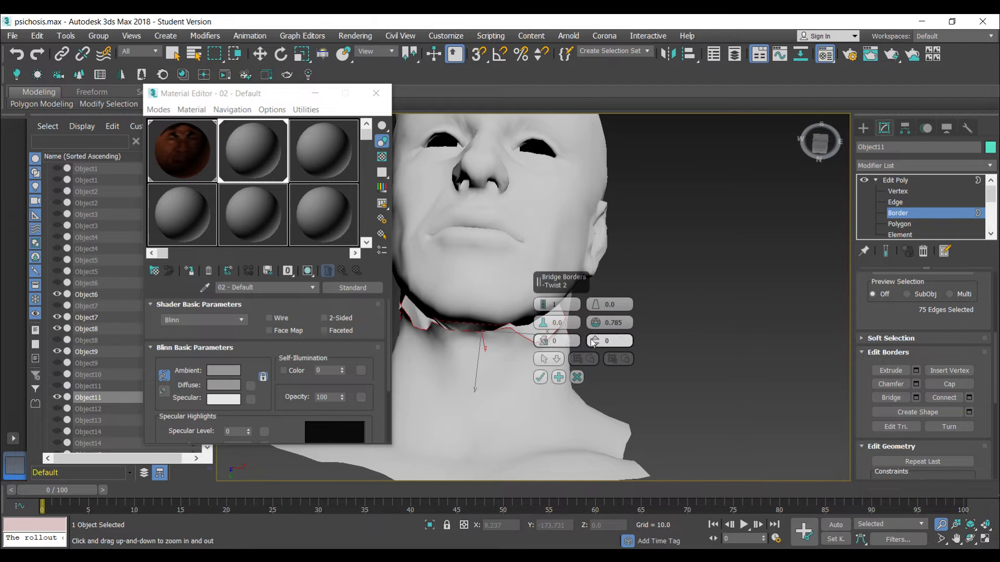
click(596, 339)
click(595, 344)
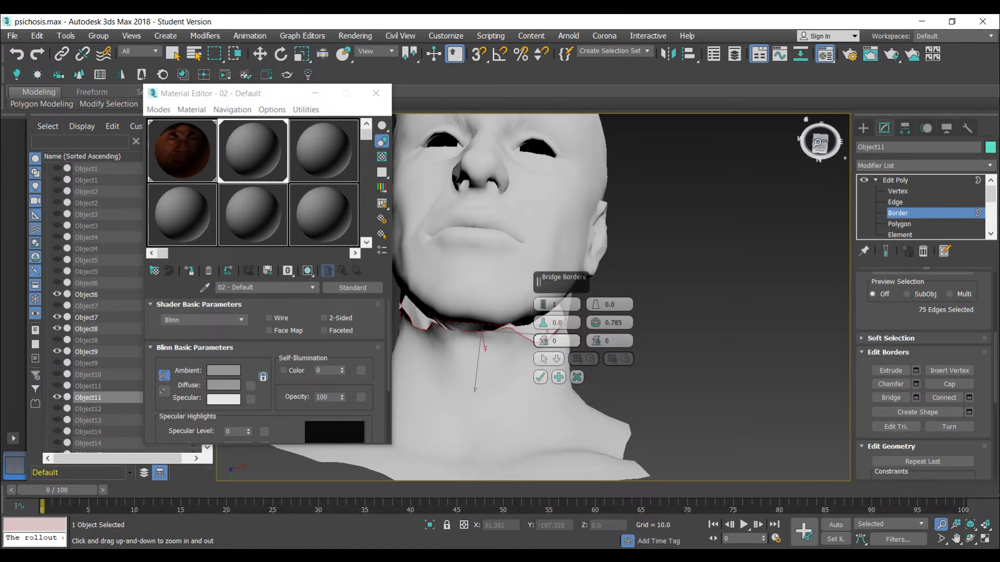
- Set the bridge's Smooth value to 7.785 and apply the bridge between the head and neck borders
mouse_move(817, 142)
mouse_down()
mouse_move(856, 130)
mouse_move(820, 140)
mouse_up()
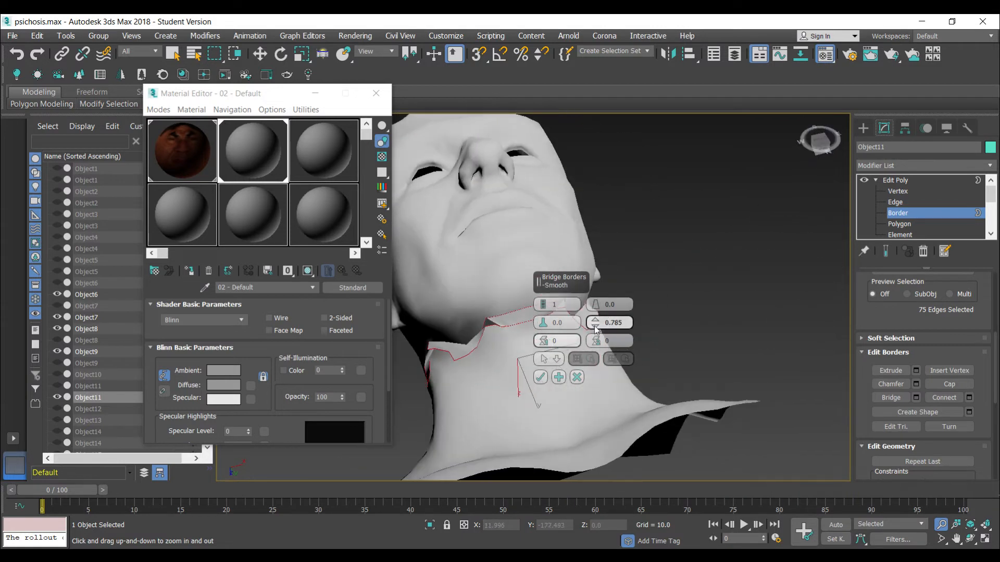
mouse_move(595, 326)
mouse_down()
mouse_move(598, 361)
mouse_move(598, 311)
mouse_move(595, 319)
mouse_up()
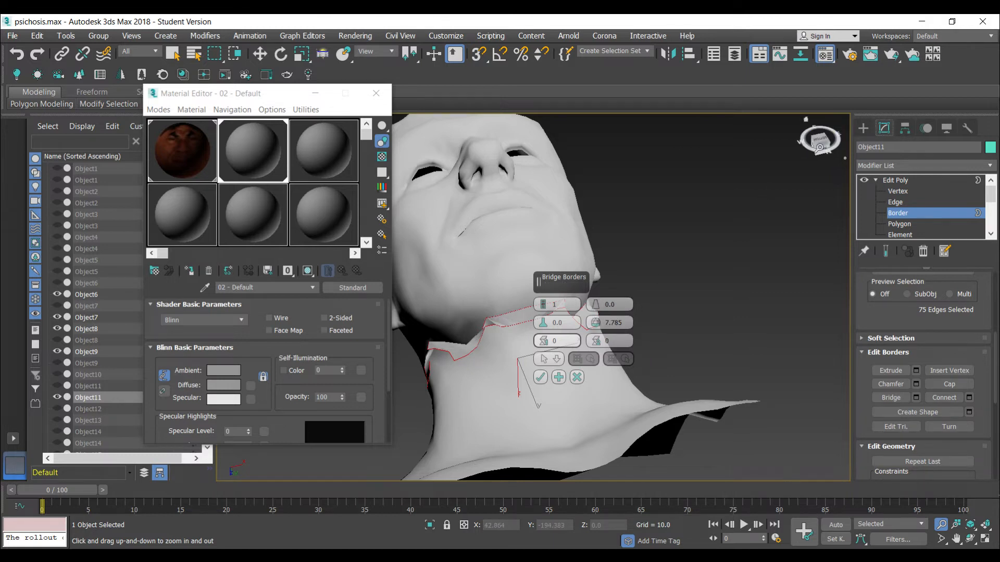
drag(819, 148, 772, 32)
alt+middle_drag(613, 266, 613, 265)
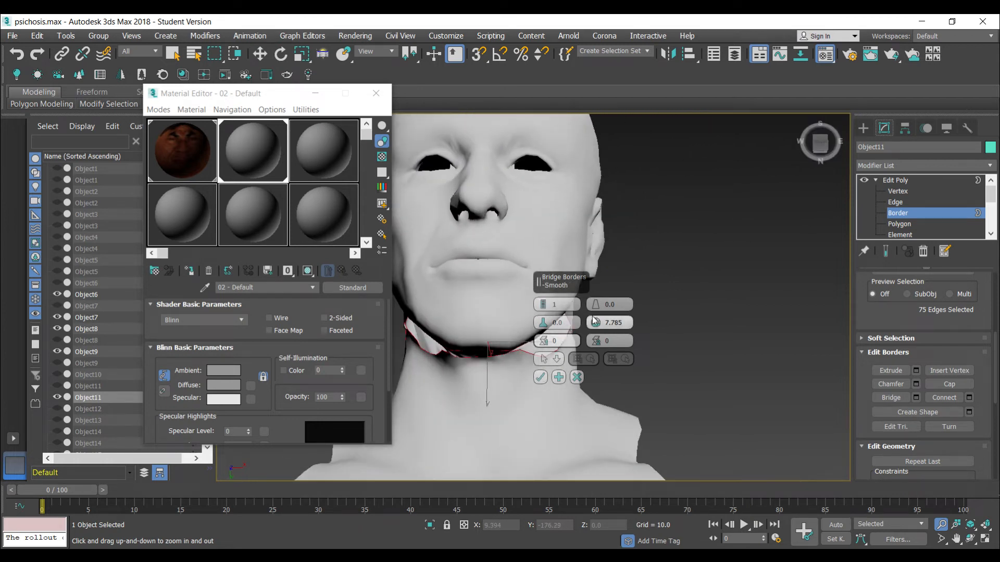
click(541, 377)
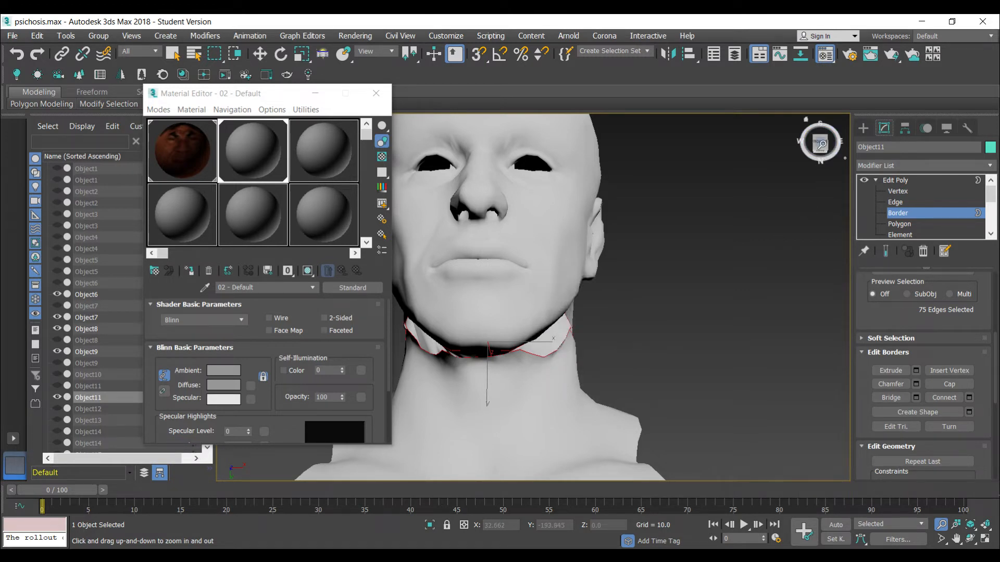
- Switch the head-and-neck mesh to edge selection and enable soft selection on the bridge edges with a falloff of 0.0
alt+middle_drag(613, 265, 613, 265)
alt+middle_drag(612, 266, 677, 365)
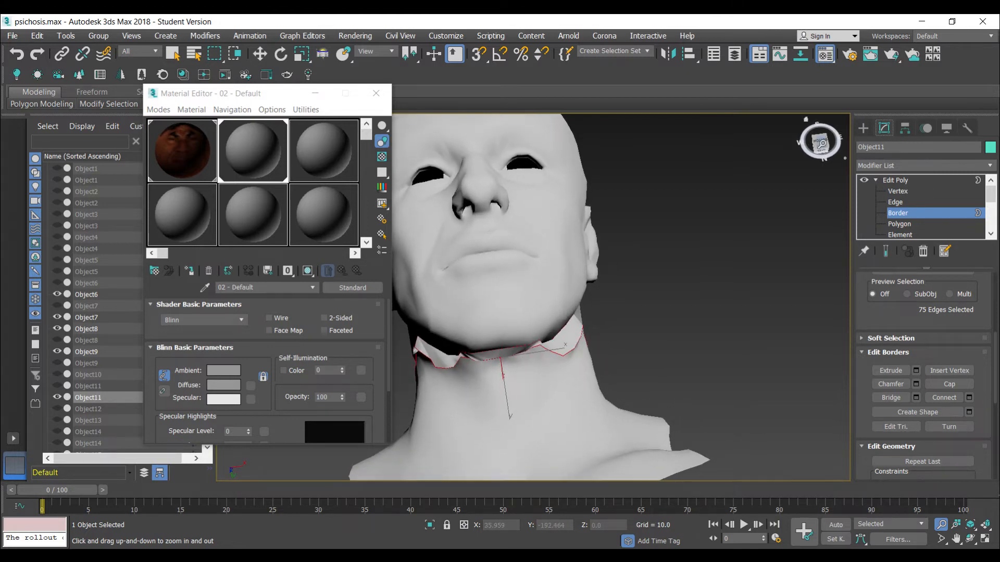
click(895, 202)
alt+middle_drag(599, 292, 614, 266)
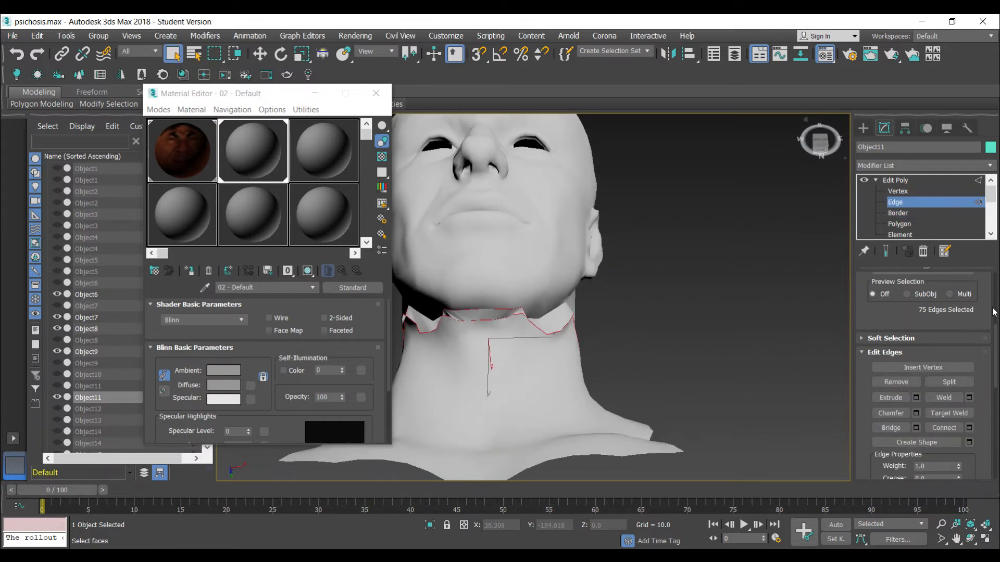
mouse_move(996, 339)
mouse_down()
mouse_move(995, 288)
mouse_move(997, 403)
mouse_move(997, 287)
mouse_move(998, 347)
mouse_up()
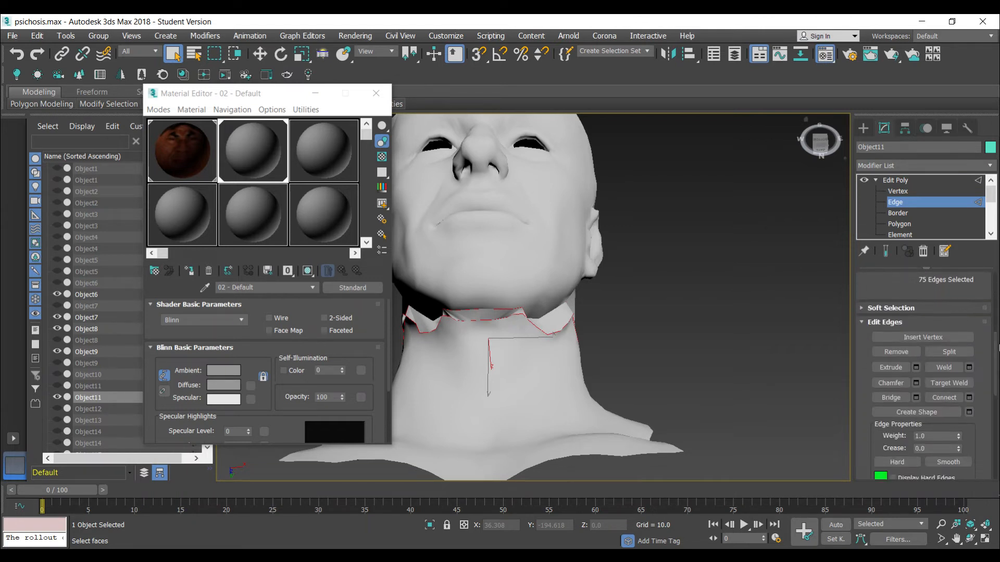
click(860, 310)
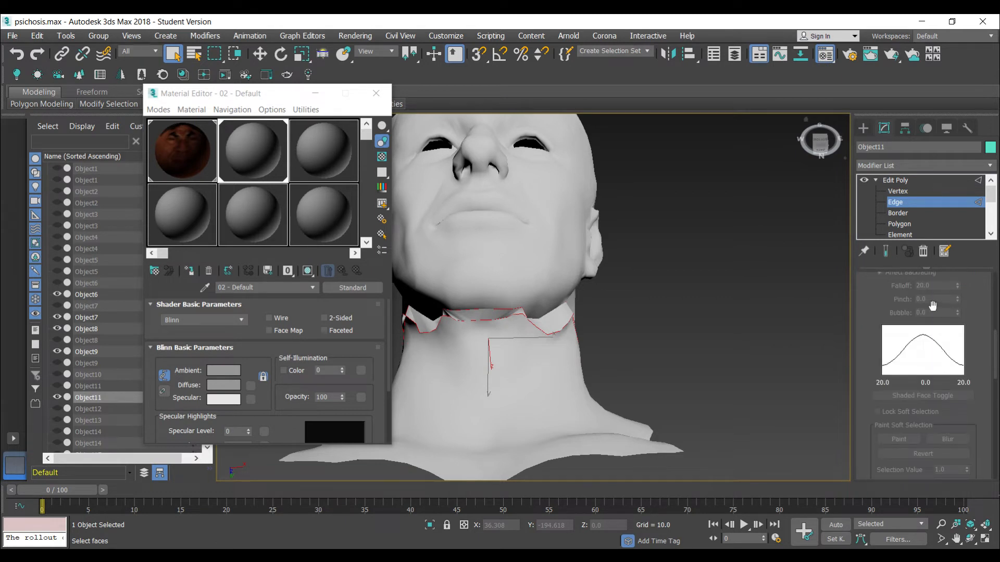
drag(994, 348, 995, 332)
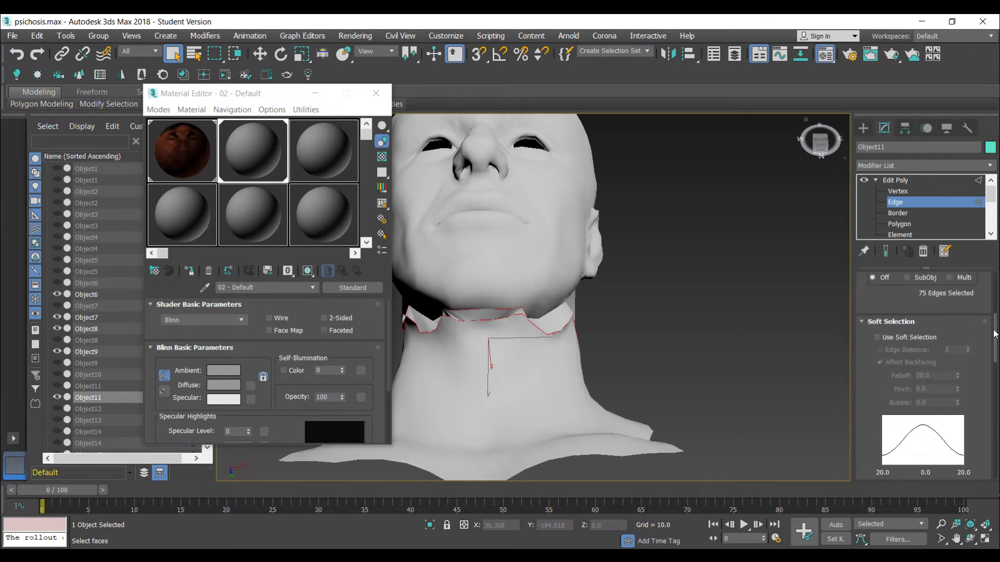
click(877, 338)
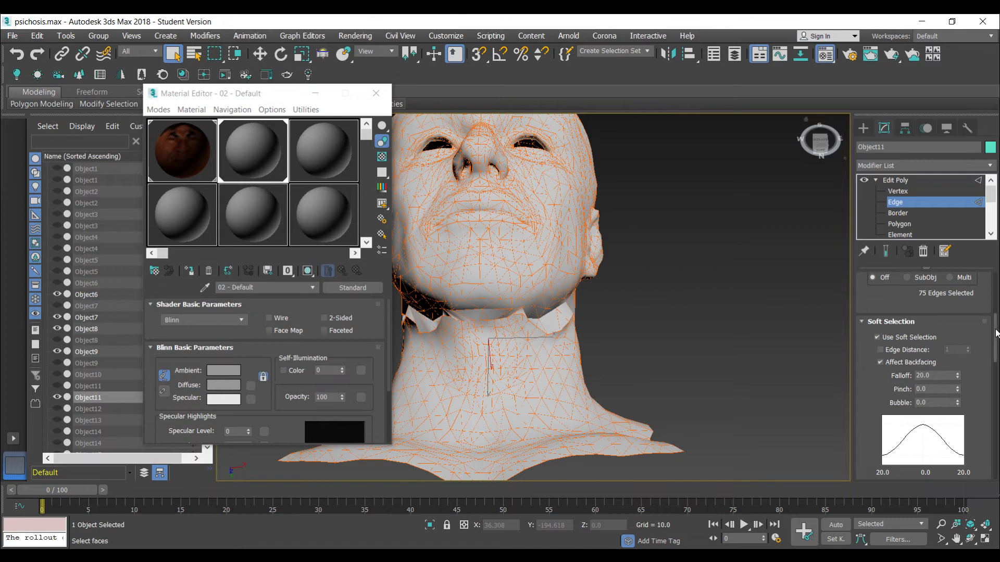
drag(995, 333, 995, 350)
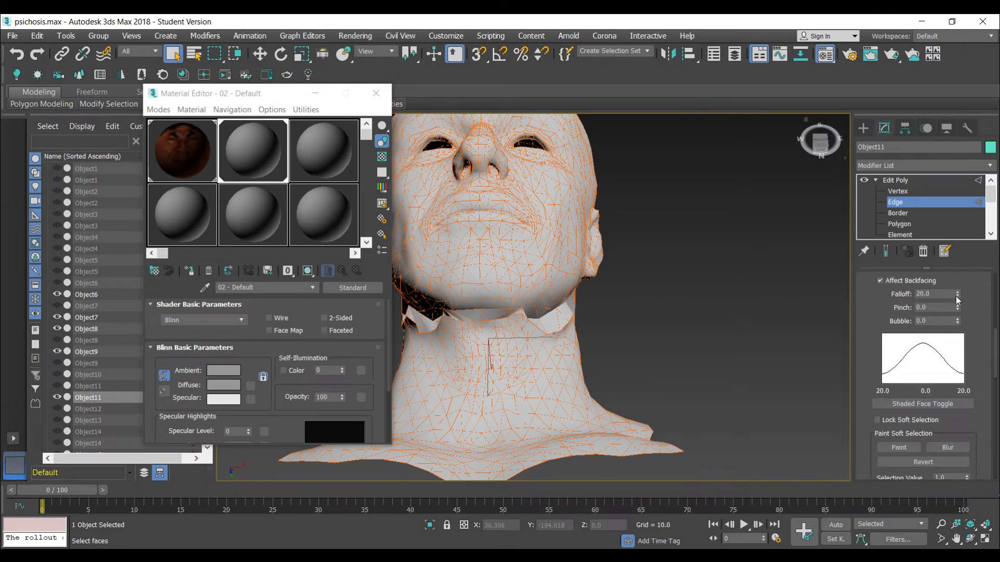
drag(957, 296, 960, 352)
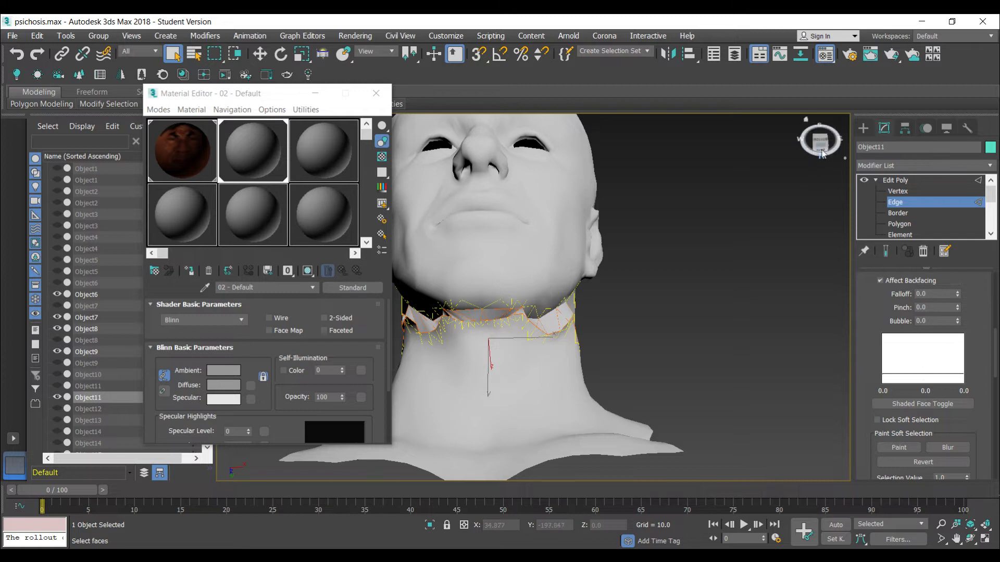
- Add a MeshSmooth modifier over the soft-selected neck edges and turn off Apply To Whole Mesh
mouse_move(822, 143)
mouse_down()
mouse_move(810, 165)
mouse_move(791, 155)
mouse_move(813, 149)
mouse_up()
alt+middle_drag(613, 265, 626, 266)
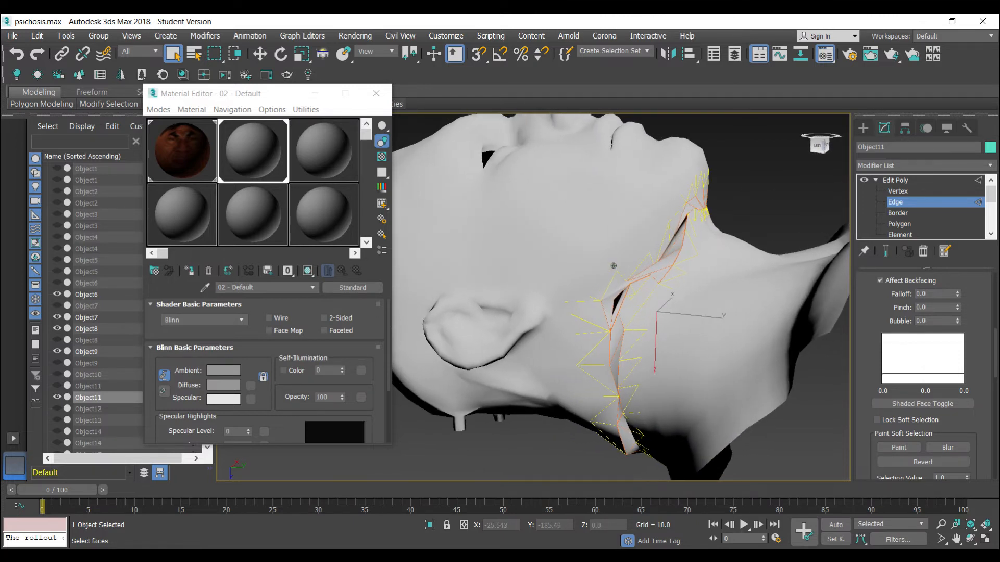
alt+middle_drag(613, 265, 620, 266)
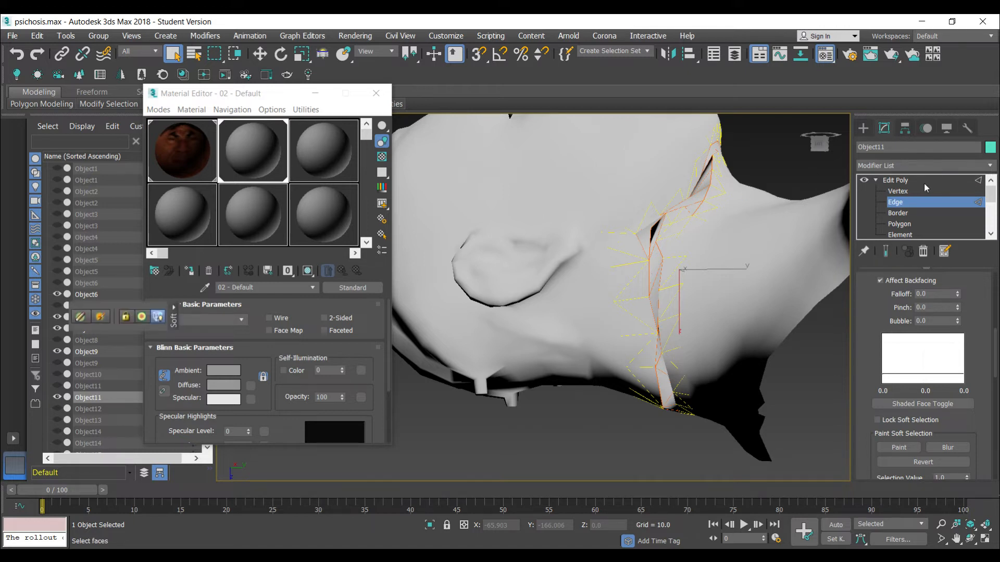
click(991, 165)
drag(992, 201, 998, 379)
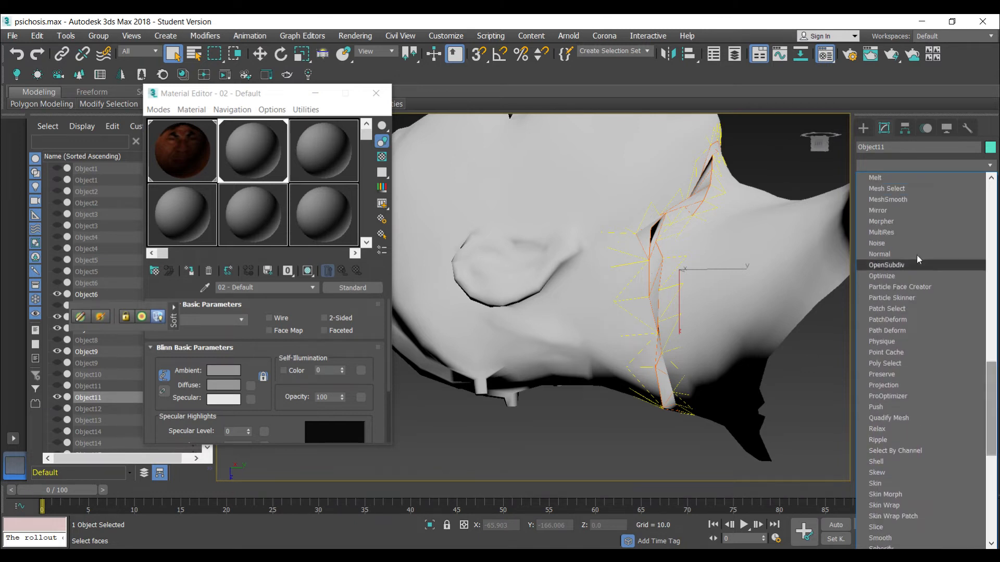
click(881, 202)
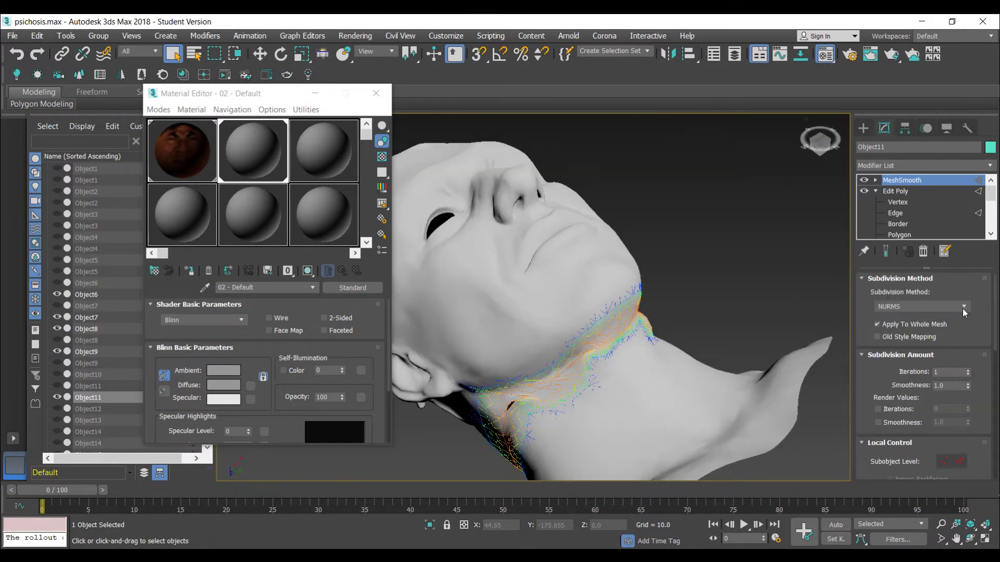
click(877, 323)
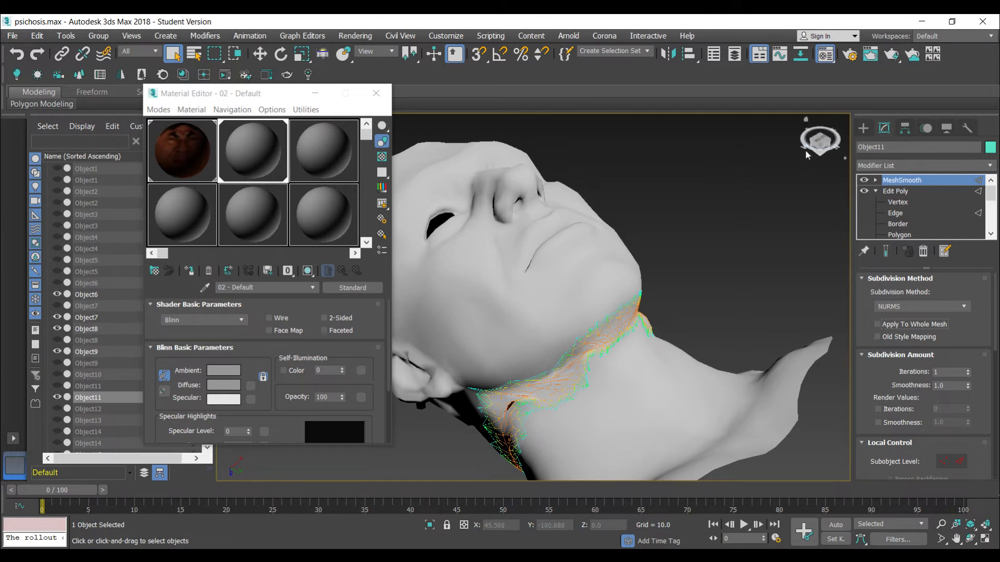
- Try the Quad Output subdivision method on the neck's MeshSmooth and set the method to Classic
drag(817, 141, 614, 266)
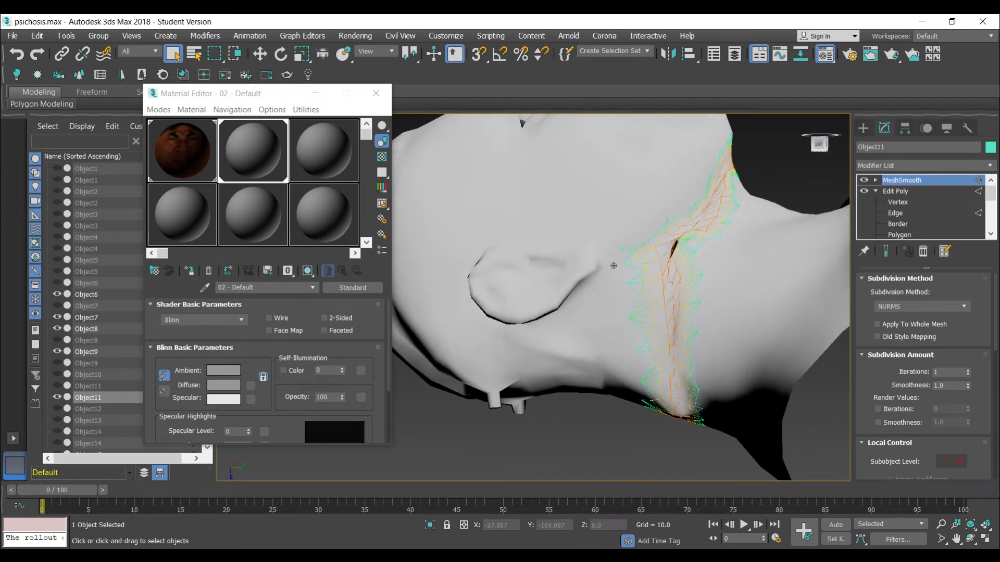
drag(613, 266, 614, 265)
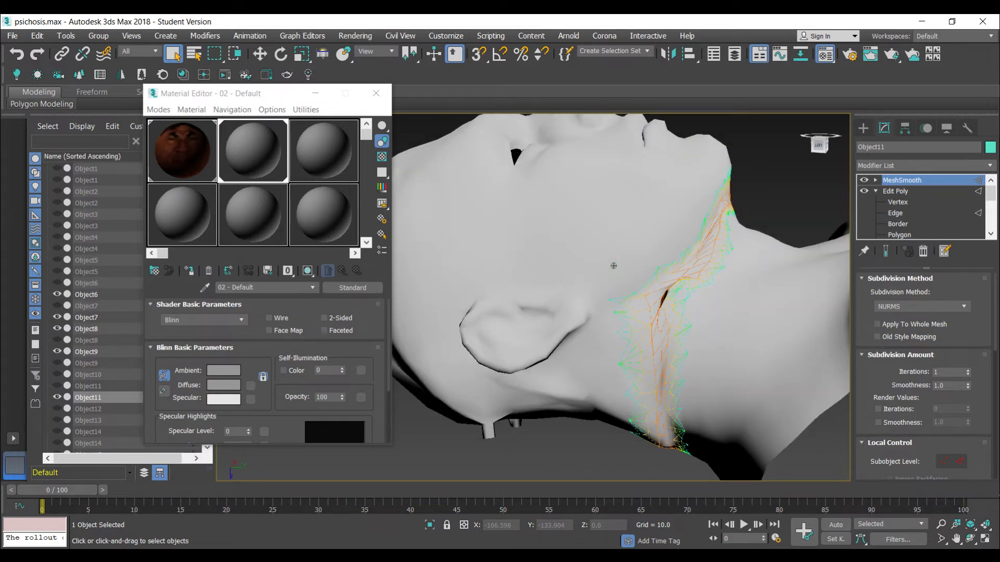
drag(614, 266, 613, 265)
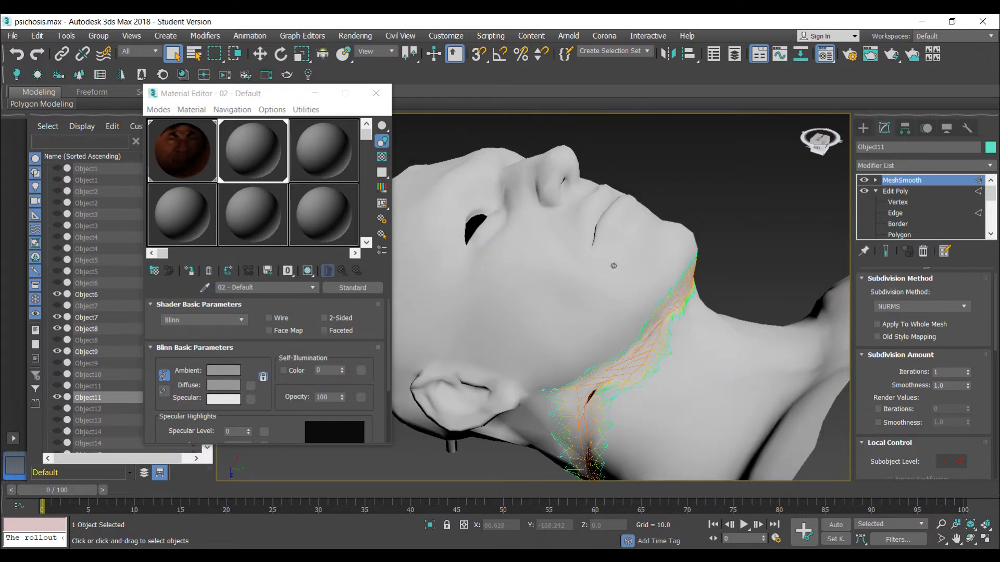
click(908, 308)
click(895, 321)
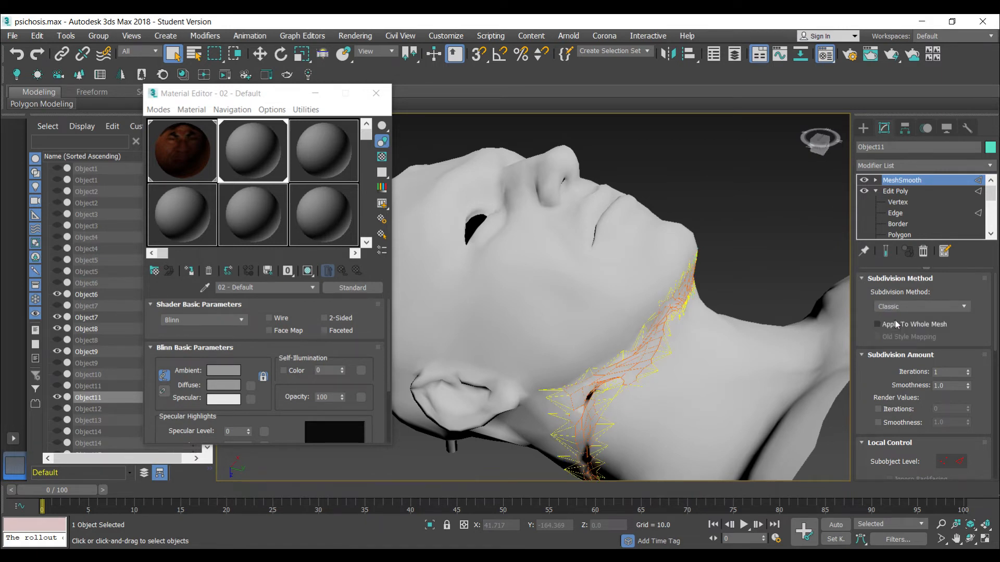
click(900, 306)
click(898, 329)
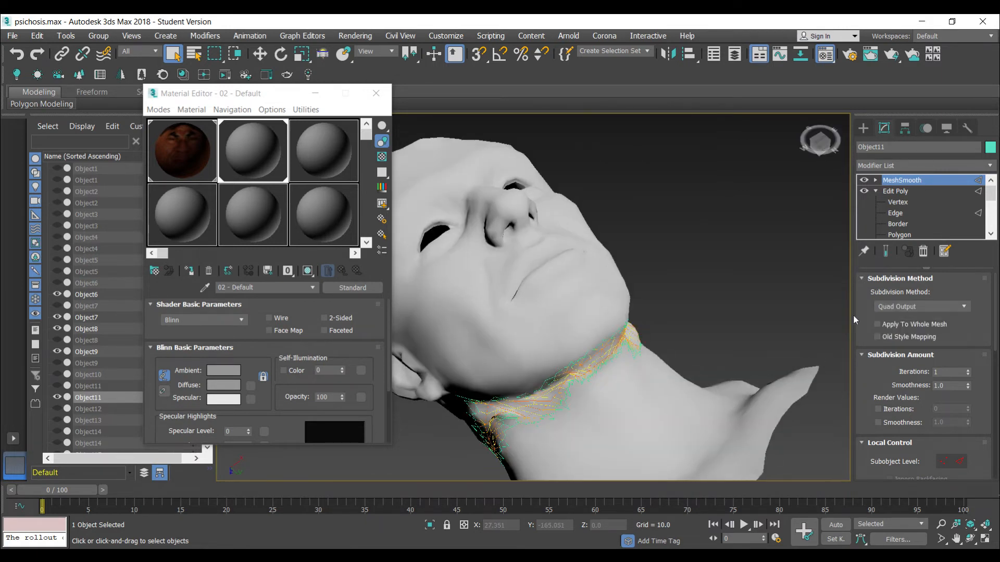
click(893, 309)
click(883, 318)
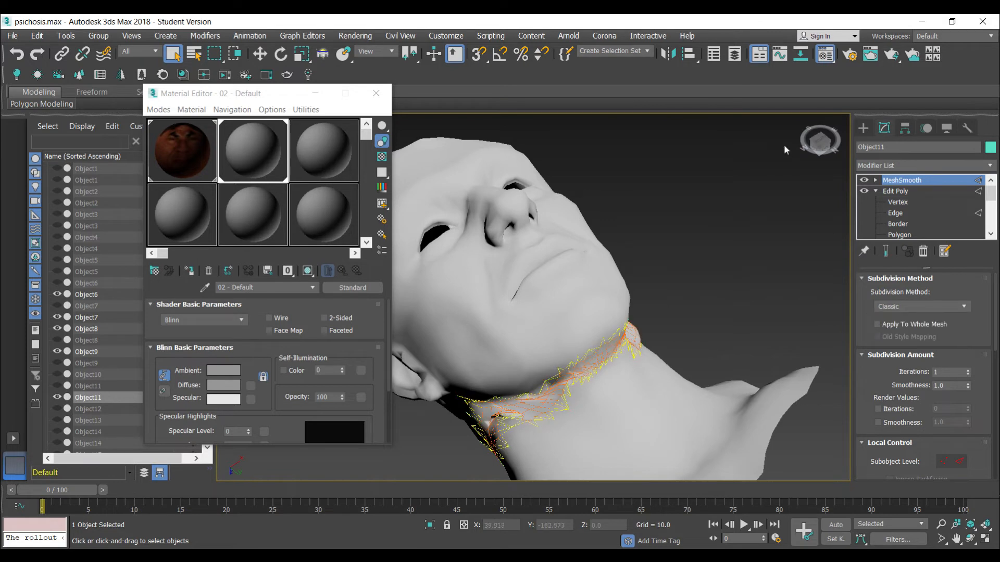
- Deselect the mesh to inspect the smoothed neck join from below and the front, and reselect the head-and-neck mesh
mouse_move(822, 144)
mouse_down()
mouse_move(806, 165)
mouse_move(791, 148)
mouse_move(816, 132)
mouse_move(825, 144)
mouse_up()
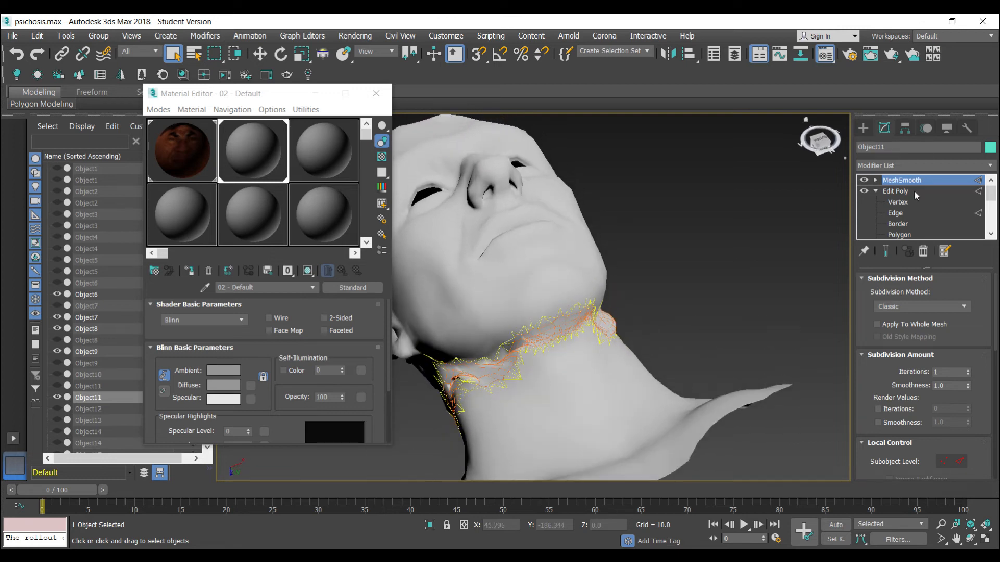
click(645, 263)
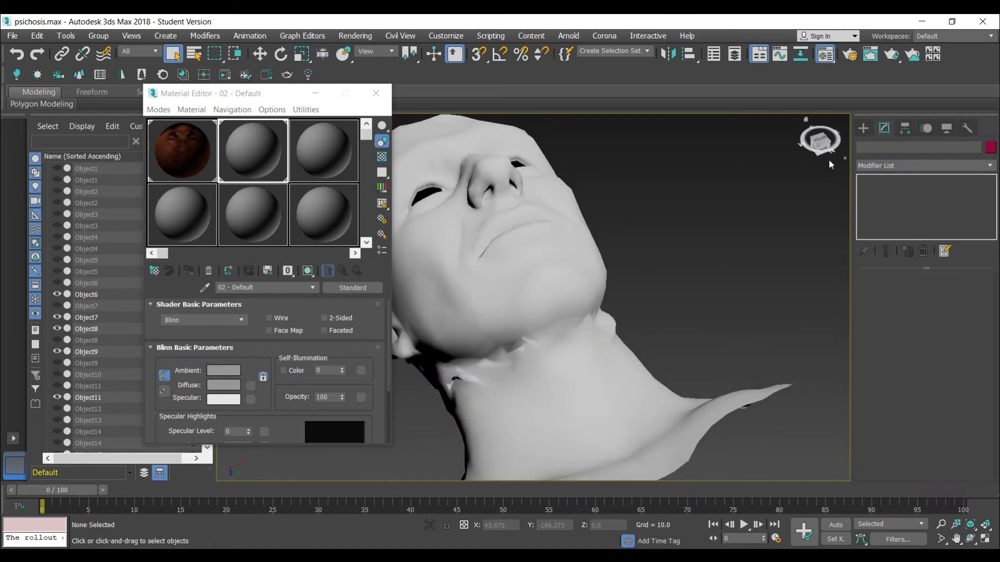
mouse_move(820, 139)
mouse_down()
mouse_move(832, 138)
mouse_move(820, 134)
mouse_up()
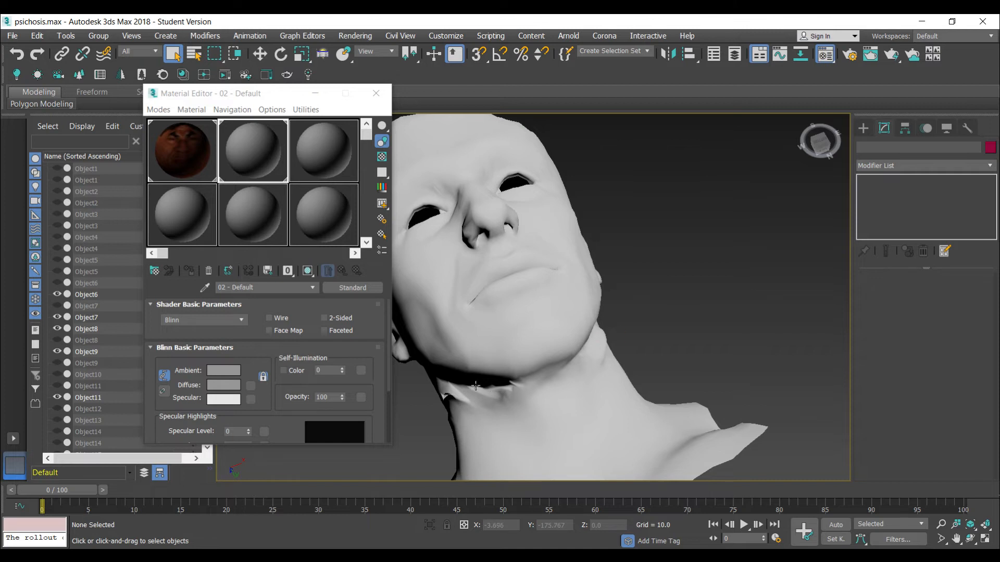
drag(822, 144, 821, 133)
alt+middle_drag(614, 266, 614, 266)
drag(822, 133, 776, 158)
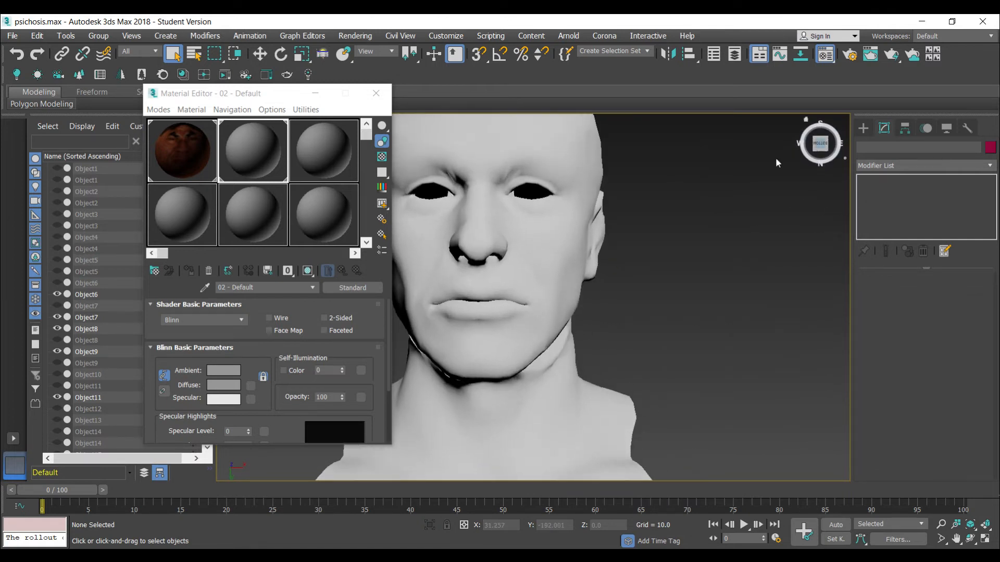
click(485, 199)
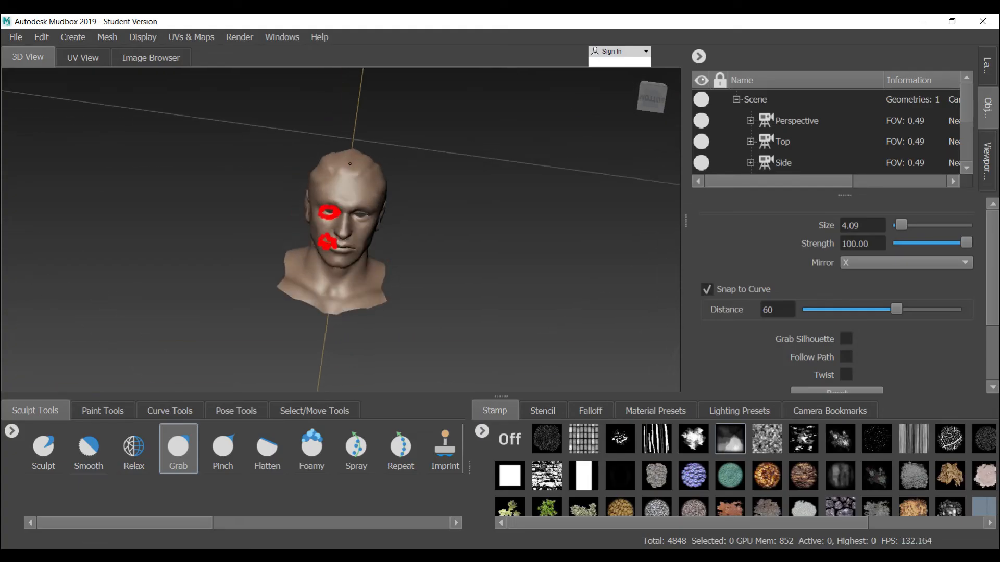
- Switch to Mudbox, frame the neck seam below the ear, turn brush mirroring off and set the brush size to 1
alt+drag(350, 164, 290, 213)
alt+right_drag(287, 212, 410, 355)
alt+middle_drag(339, 252, 451, 212)
mouse_move(451, 213)
alt+mouse_down()
mouse_move(588, 162)
mouse_move(395, 177)
alt+mouse_up()
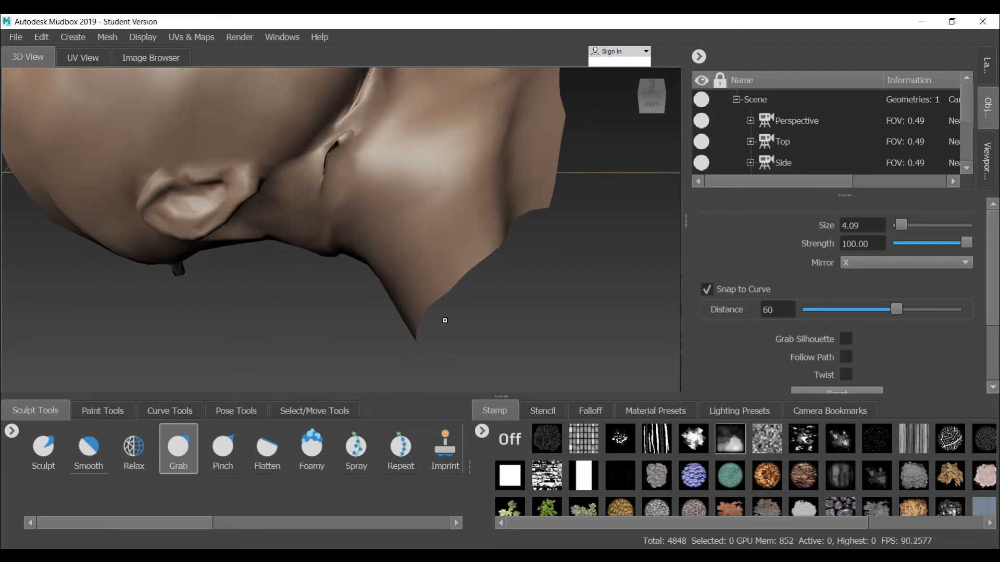
click(887, 262)
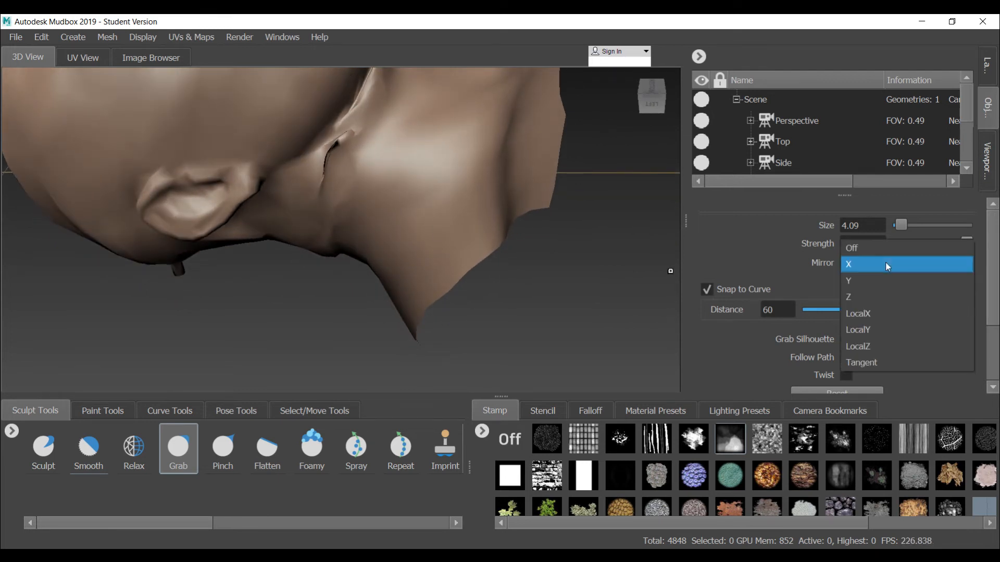
click(858, 249)
drag(849, 226, 861, 228)
key(BackSpace)
key(BackSpace)
key(BackSpace)
text(1)
key(Return)
- Smooth away the gap and ragged seam below the ear and along the jawline with the Smooth tool
click(88, 447)
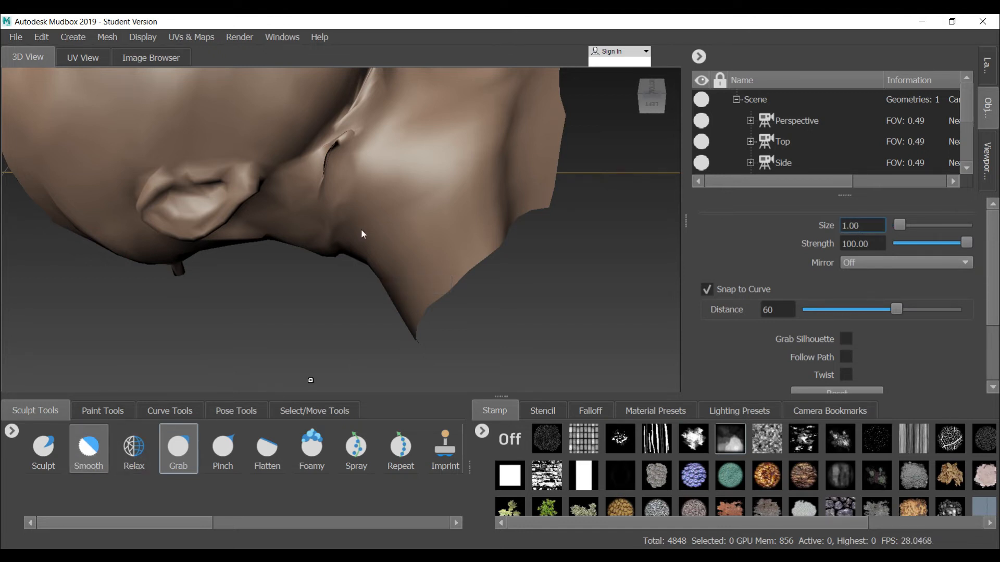
mouse_move(315, 209)
mouse_down()
mouse_move(324, 157)
mouse_move(346, 128)
mouse_move(326, 165)
mouse_up()
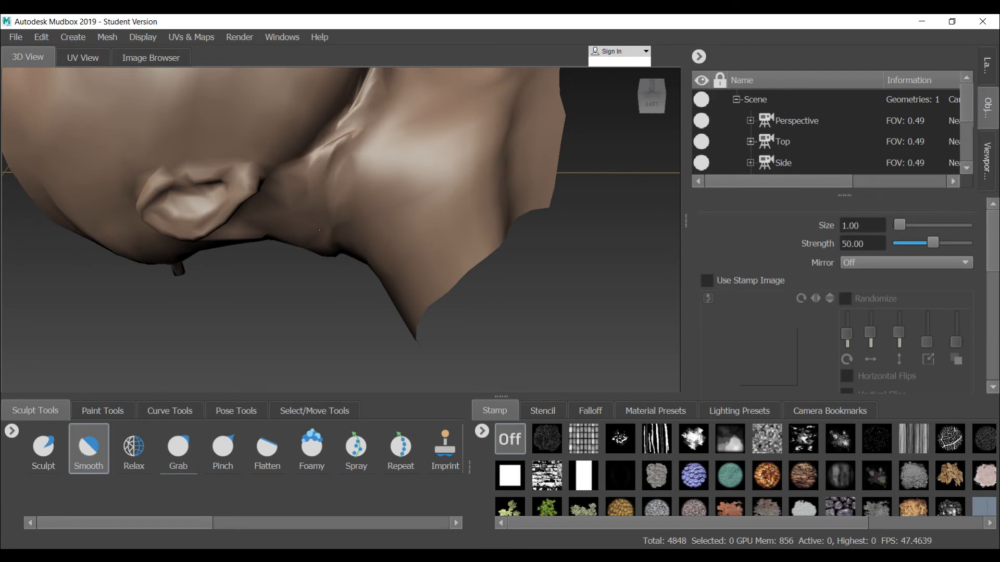
mouse_move(349, 221)
alt+mouse_down()
mouse_move(232, 243)
mouse_move(260, 245)
mouse_move(245, 248)
alt+mouse_up()
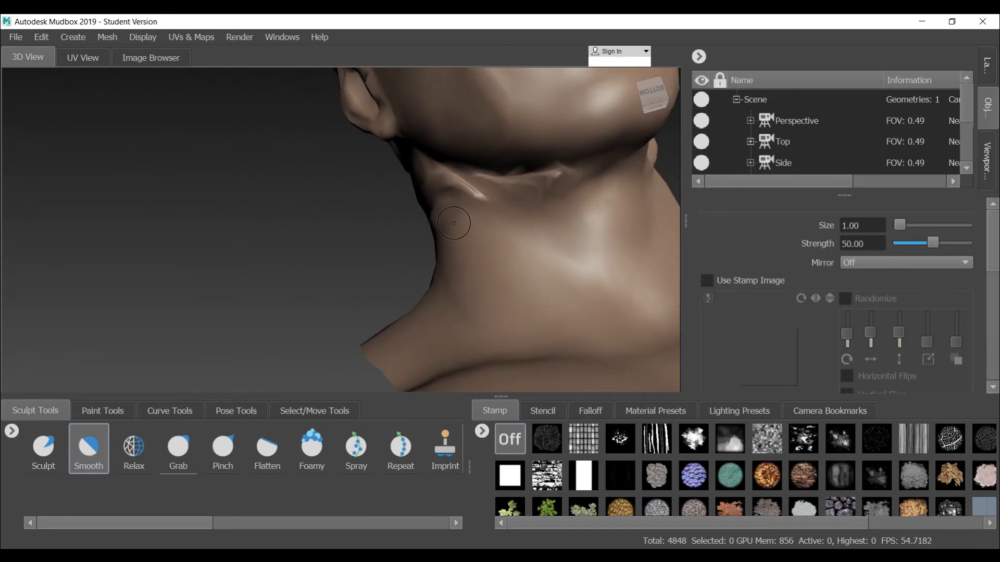
mouse_move(428, 184)
mouse_down()
mouse_move(541, 187)
mouse_move(553, 174)
mouse_move(466, 186)
mouse_move(432, 180)
mouse_move(489, 184)
mouse_move(322, 170)
mouse_move(350, 257)
mouse_move(394, 261)
mouse_move(431, 295)
mouse_move(367, 293)
mouse_up()
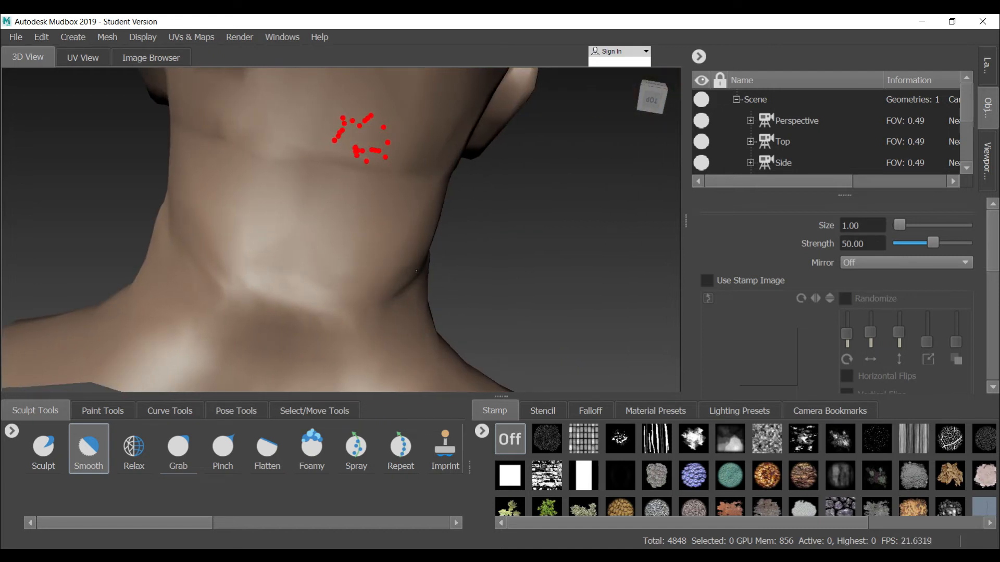
- Smooth the remaining neck seam from behind the ear round to under the chin
alt+drag(416, 270, 346, 326)
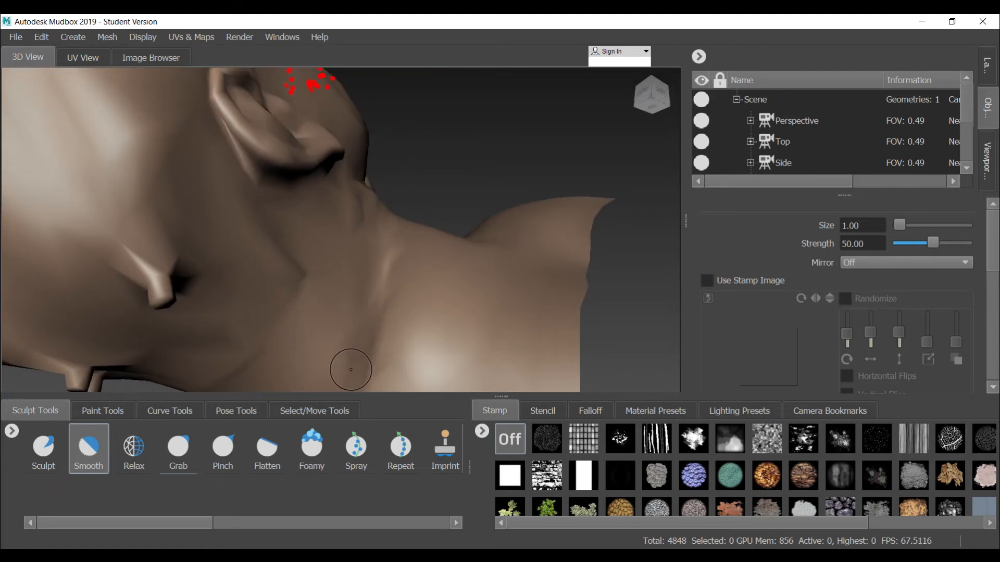
alt+drag(388, 260, 346, 265)
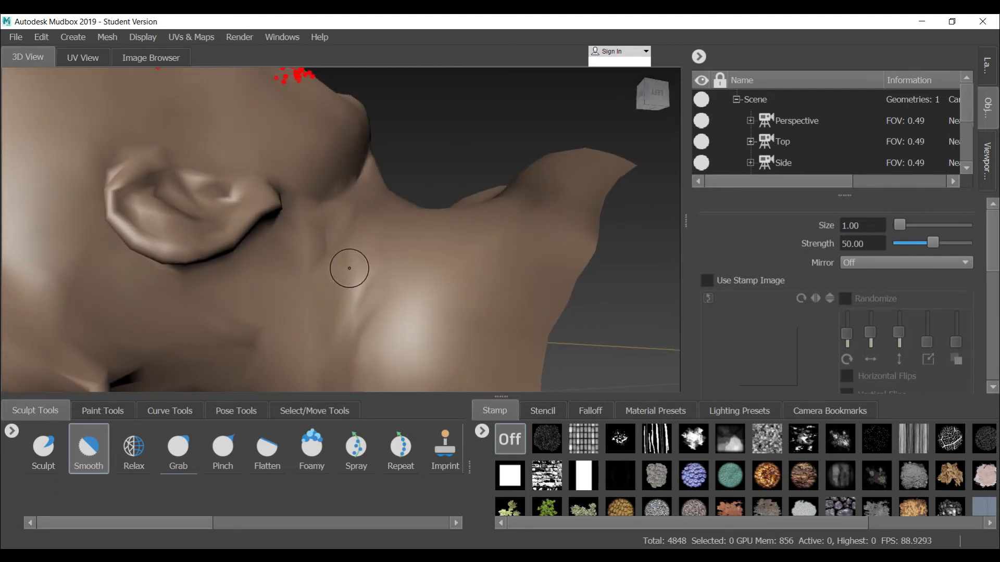
mouse_move(358, 202)
mouse_down()
mouse_move(312, 247)
mouse_move(260, 276)
mouse_up()
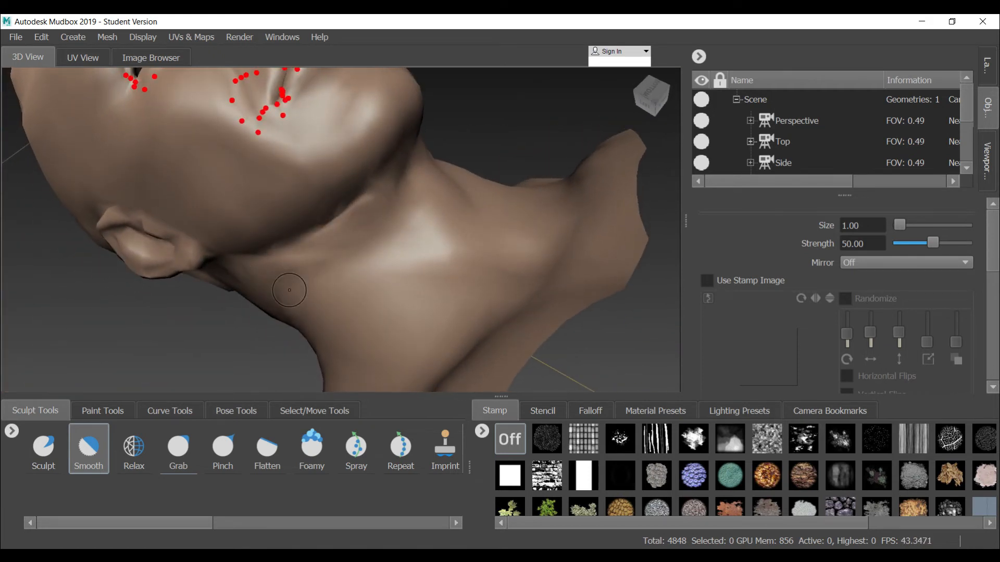
alt+drag(295, 317, 270, 239)
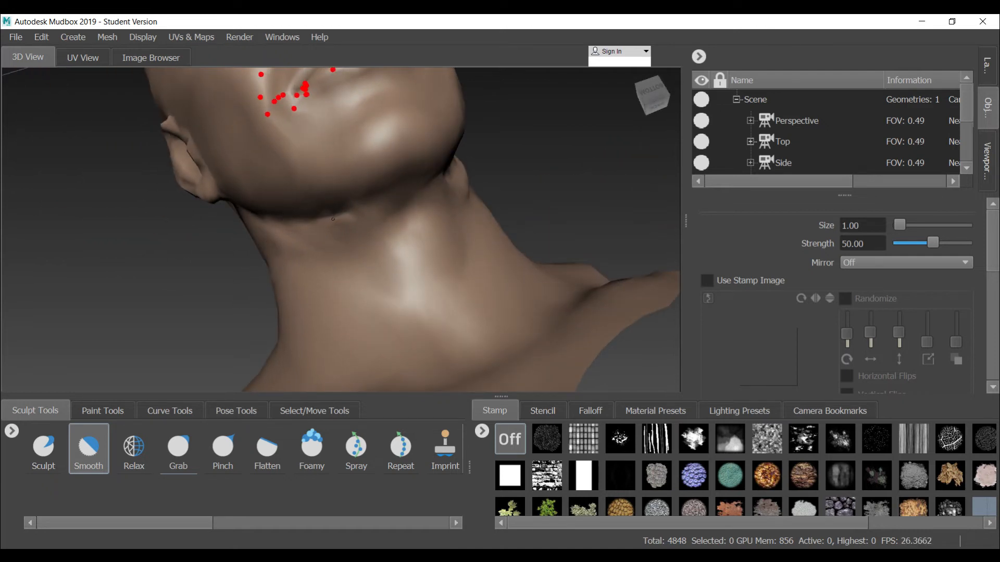
alt+drag(364, 218, 292, 213)
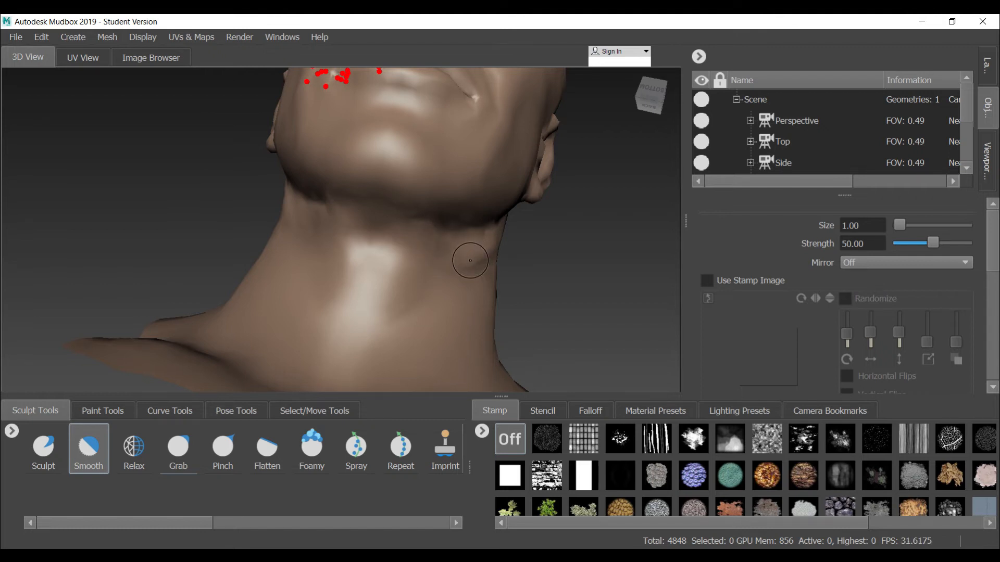
- Pick the Relax tool and examine the smoothed neck seam from the back, the sides and under the chin, and the whole bust
alt+drag(493, 249, 301, 346)
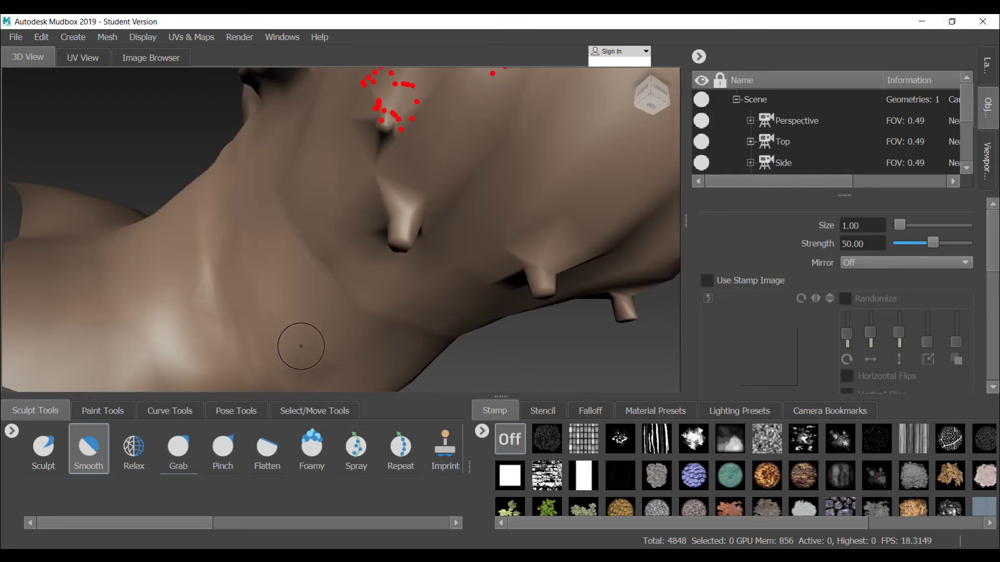
alt+drag(262, 292, 189, 261)
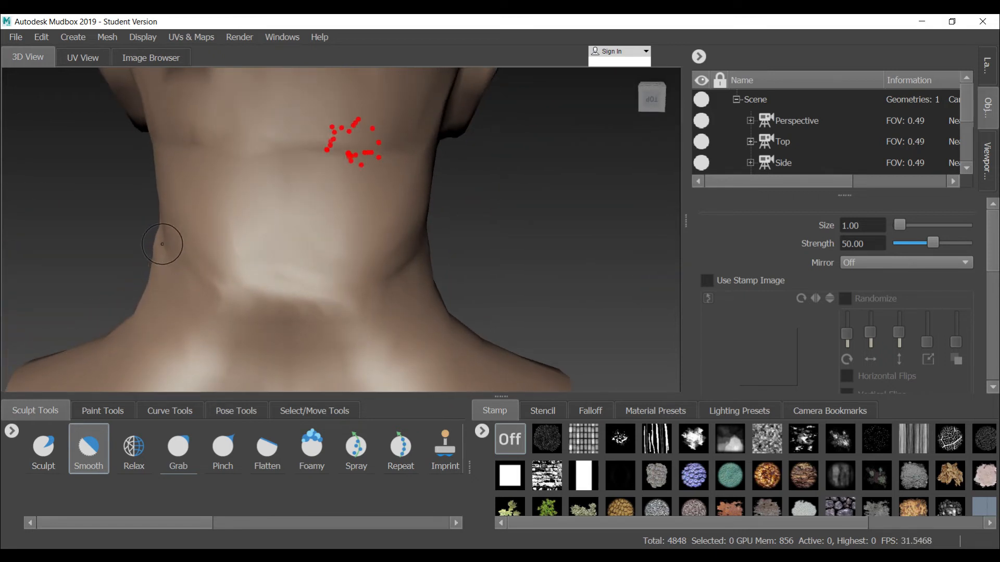
click(134, 449)
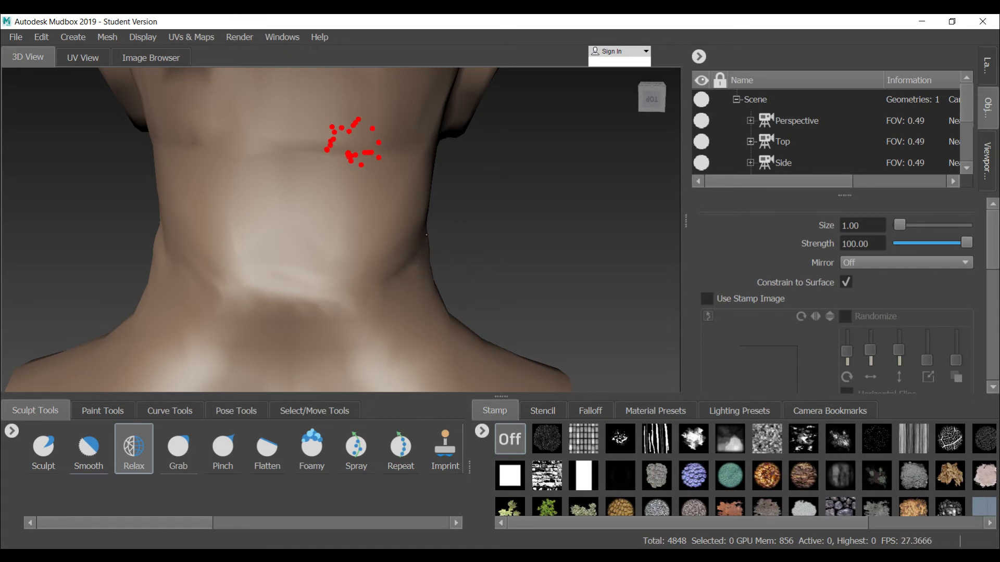
mouse_move(426, 236)
alt+mouse_down()
mouse_move(286, 305)
mouse_move(198, 329)
mouse_move(281, 281)
alt+mouse_up()
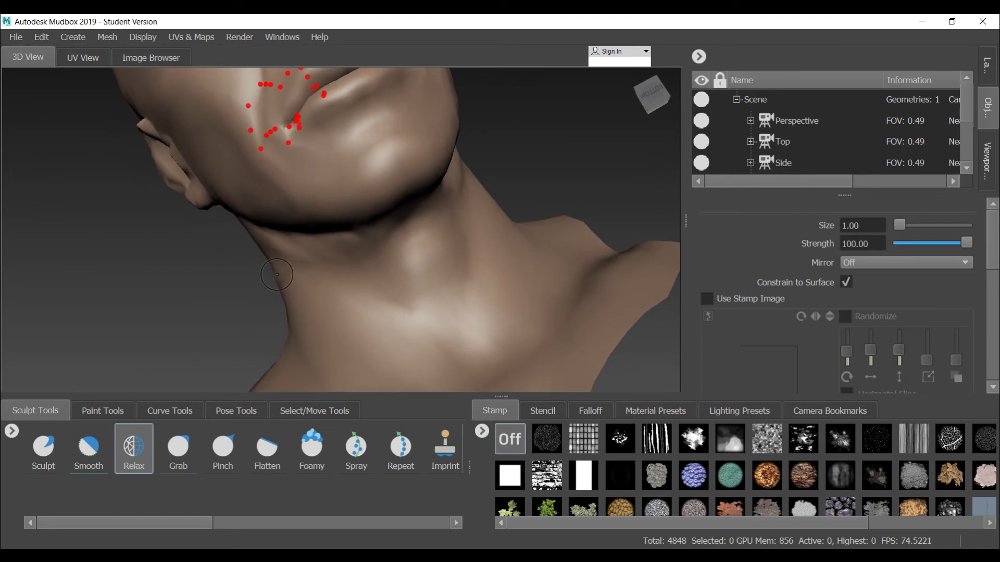
mouse_move(336, 249)
alt+mouse_down()
mouse_move(241, 244)
mouse_move(476, 257)
alt+mouse_up()
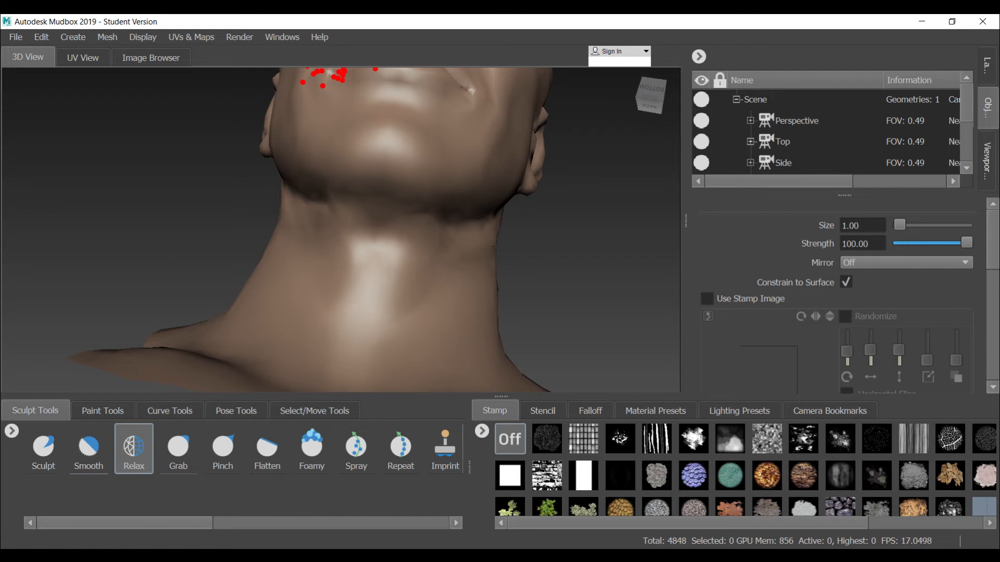
mouse_move(453, 236)
alt+mouse_down()
mouse_move(395, 212)
mouse_move(476, 281)
alt+mouse_up()
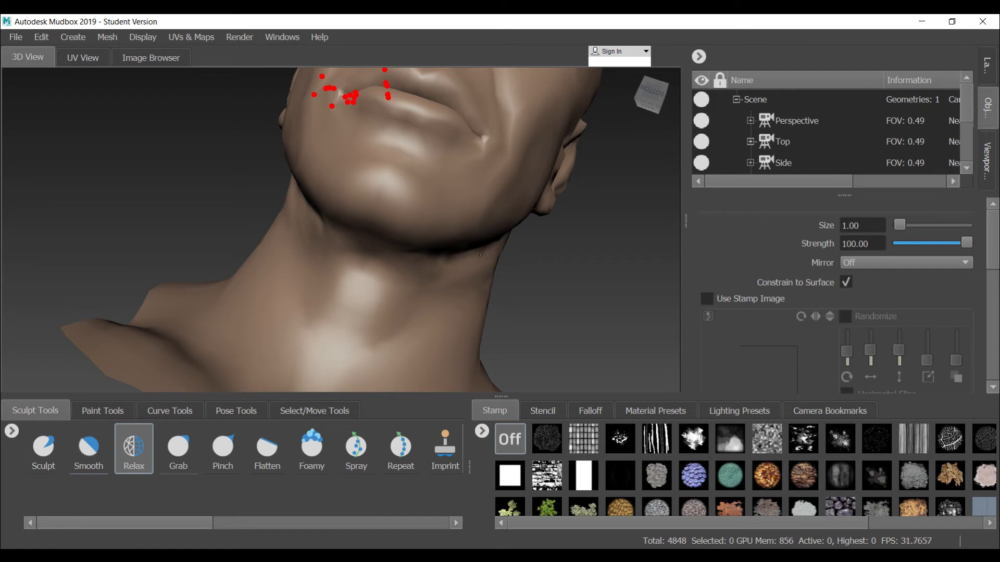
alt+drag(486, 253, 375, 256)
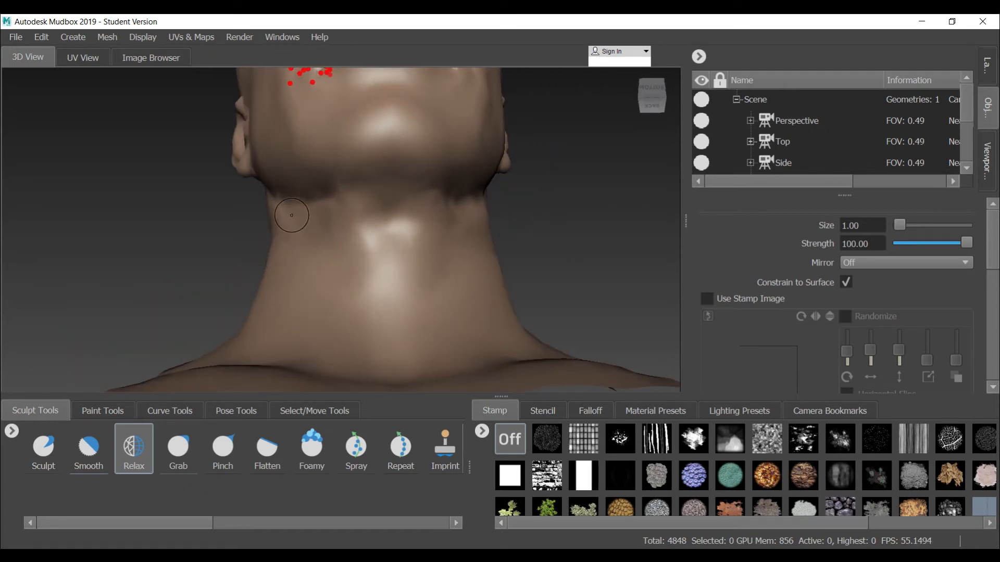
mouse_move(281, 211)
alt+mouse_down()
mouse_move(331, 215)
mouse_move(308, 228)
alt+mouse_up()
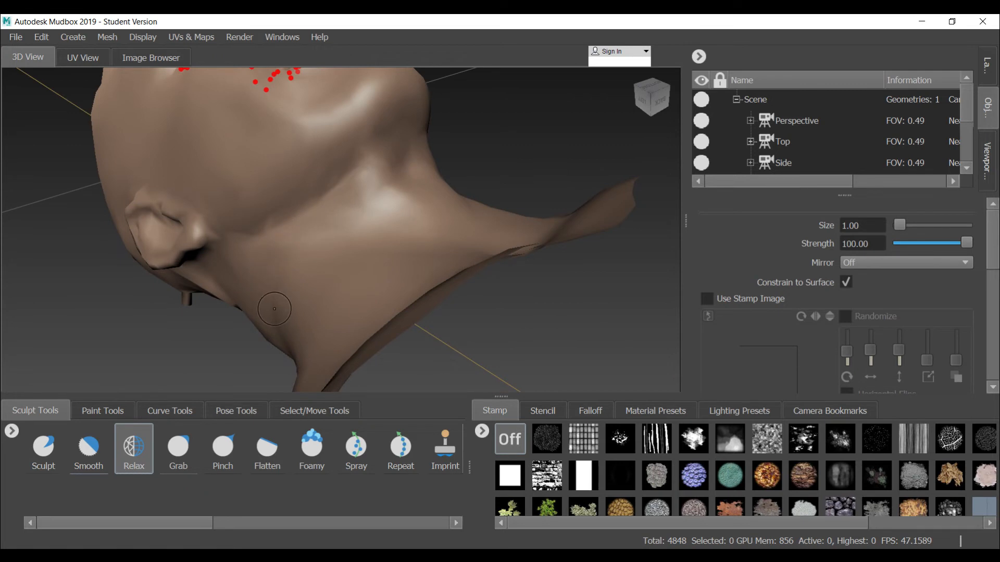
mouse_move(279, 282)
alt+mouse_down()
mouse_move(494, 204)
mouse_move(283, 319)
alt+mouse_up()
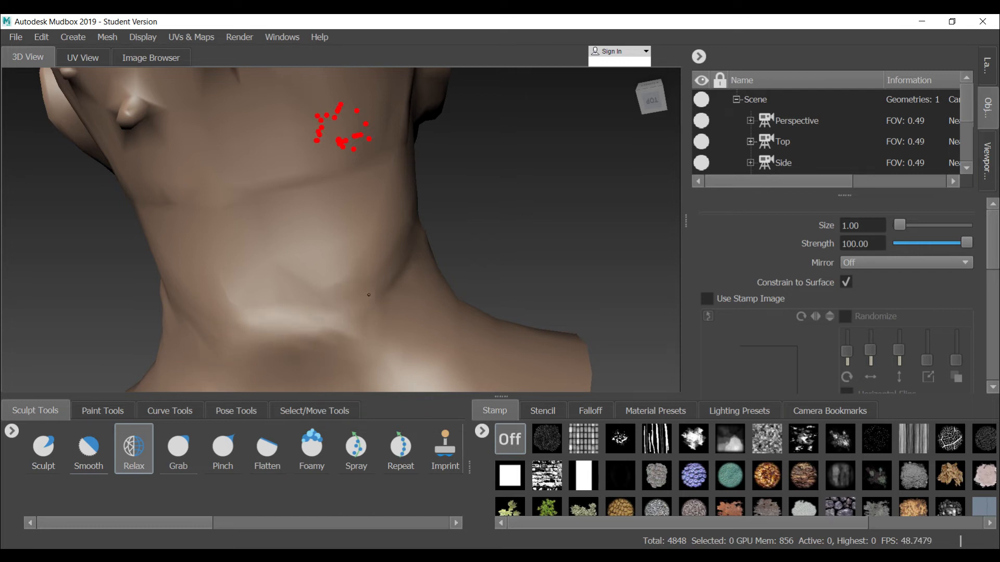
alt+drag(328, 308, 250, 261)
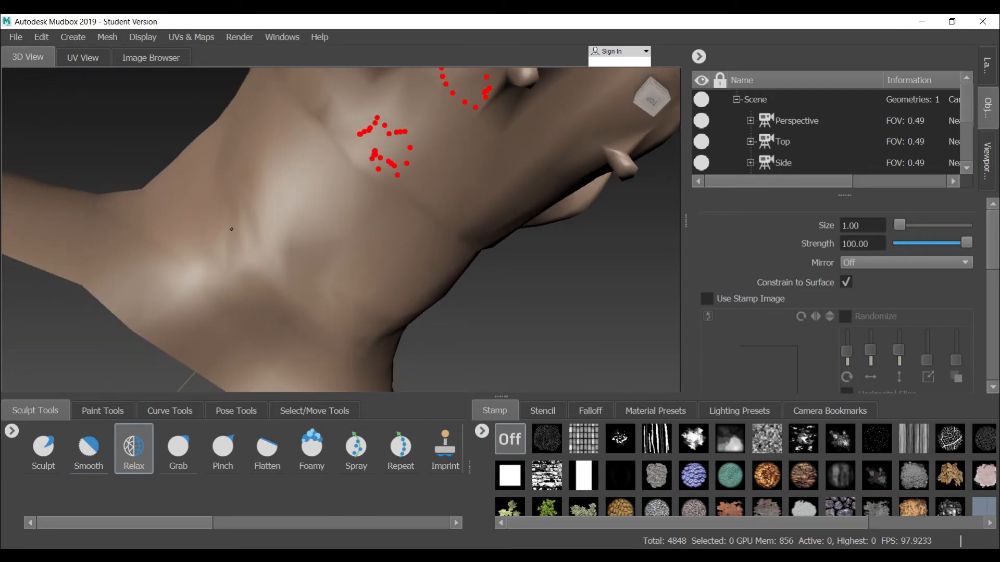
alt+drag(231, 189, 344, 287)
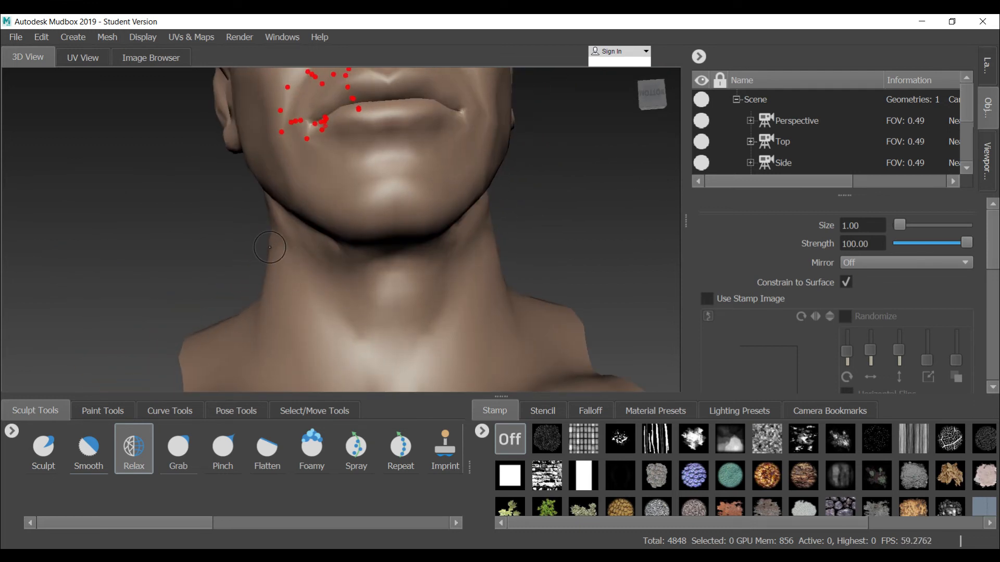
alt+drag(339, 265, 343, 258)
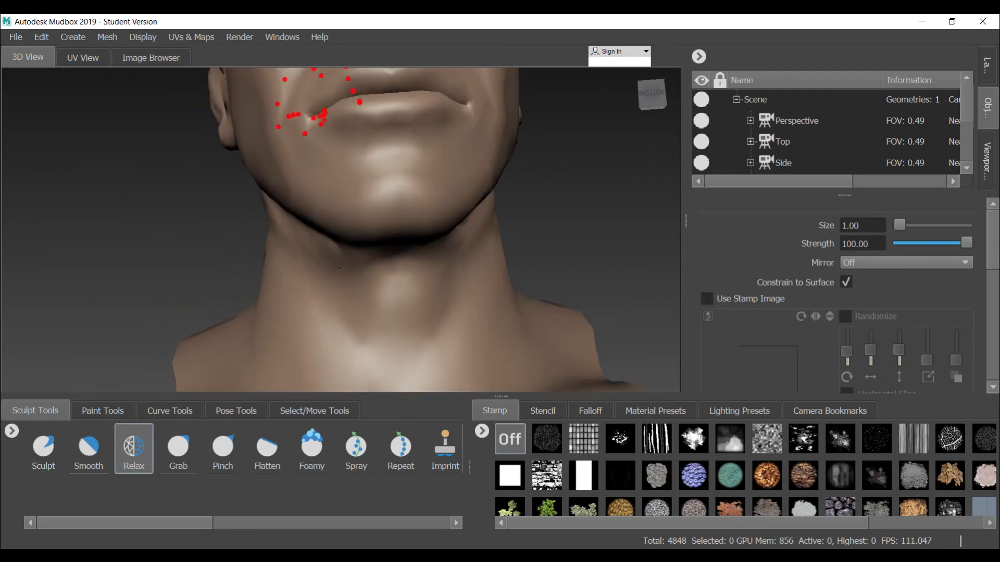
alt+right_drag(343, 257, 307, 151)
alt+drag(307, 151, 417, 204)
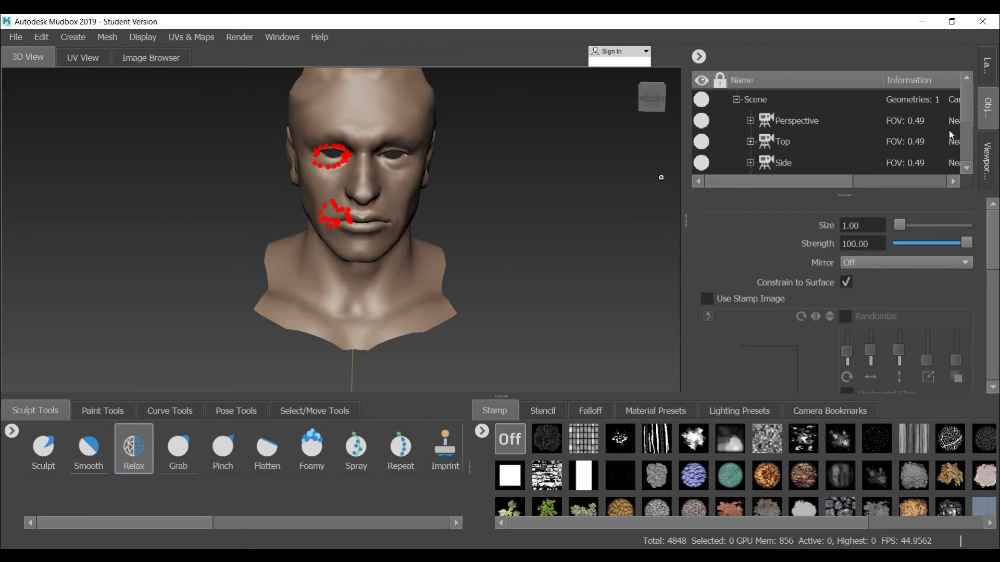
- Select the Object11 bust mesh, export the selection and switch to 3ds Max
drag(967, 116, 967, 154)
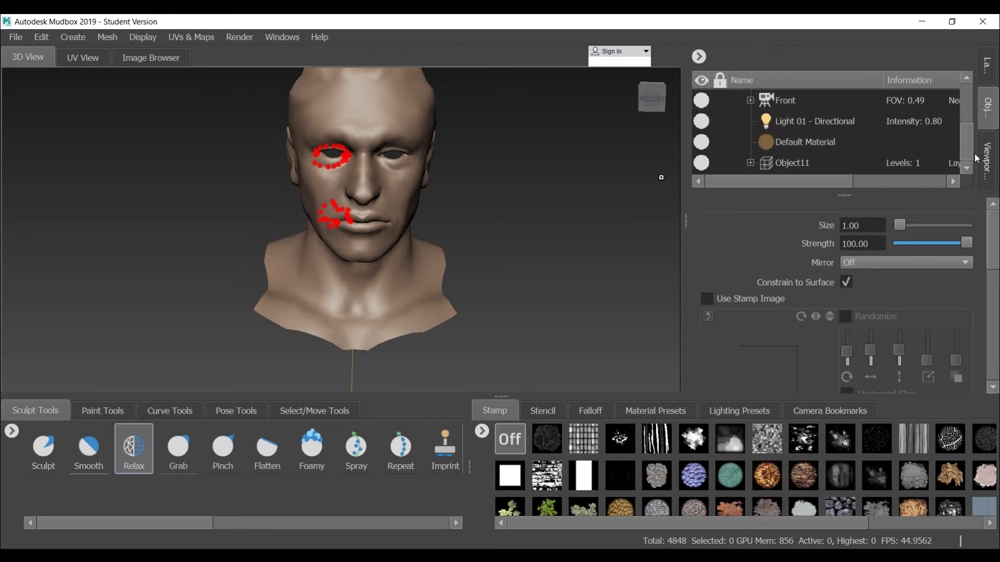
click(805, 164)
click(16, 40)
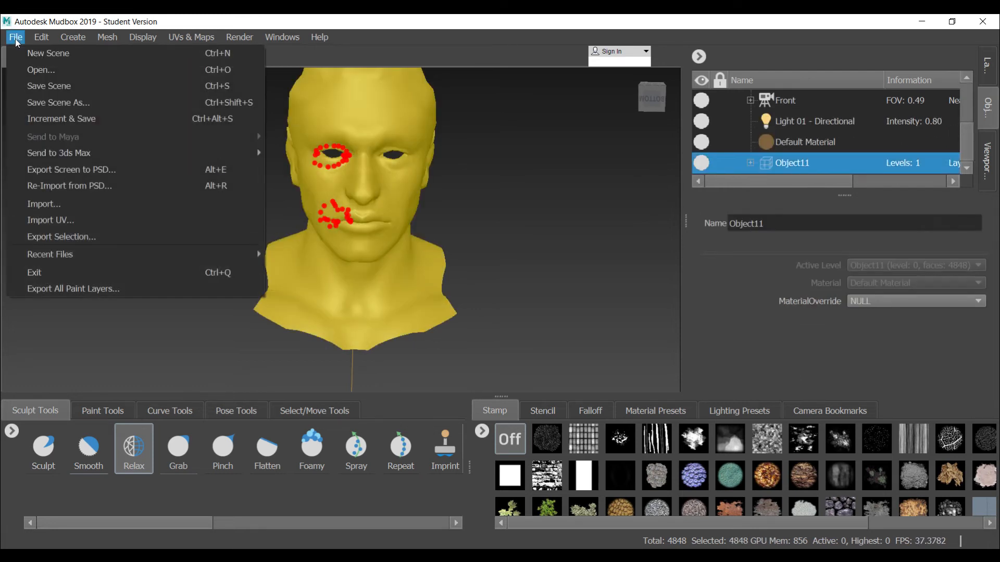
click(46, 236)
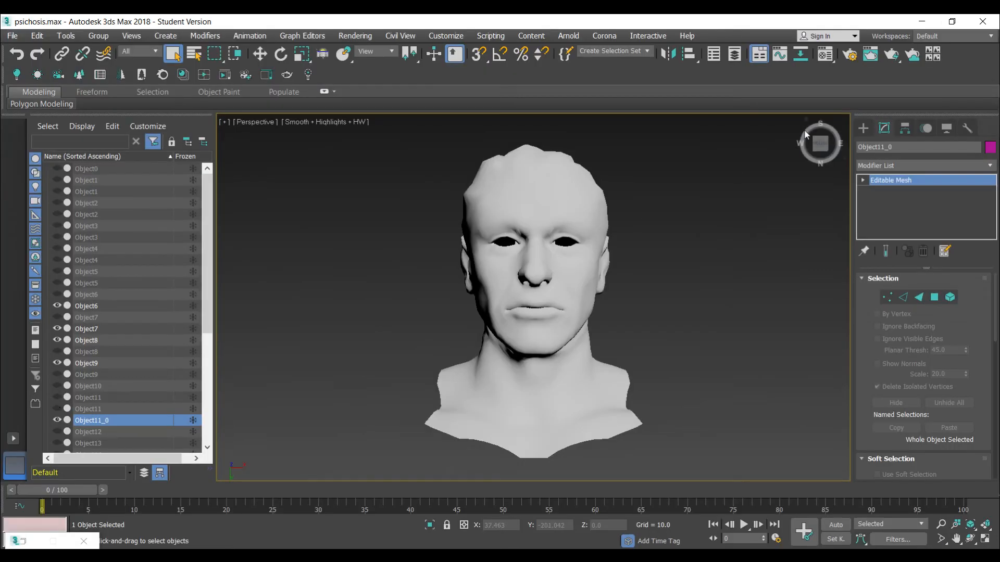
- Enter vertex level on the Object11_0 editable mesh and select all of its vertices
drag(818, 151, 828, 166)
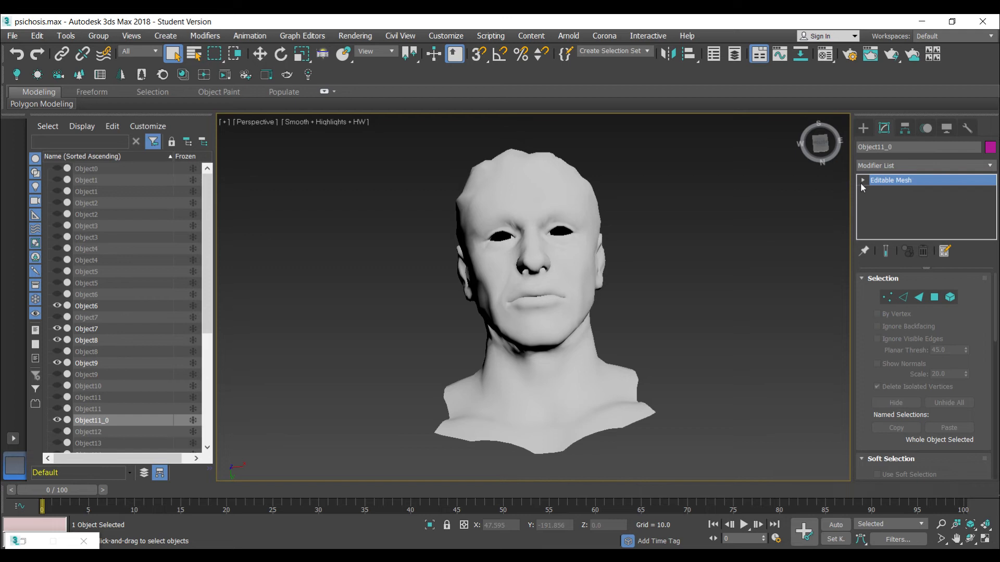
click(862, 180)
click(885, 191)
key(ctrl+a)
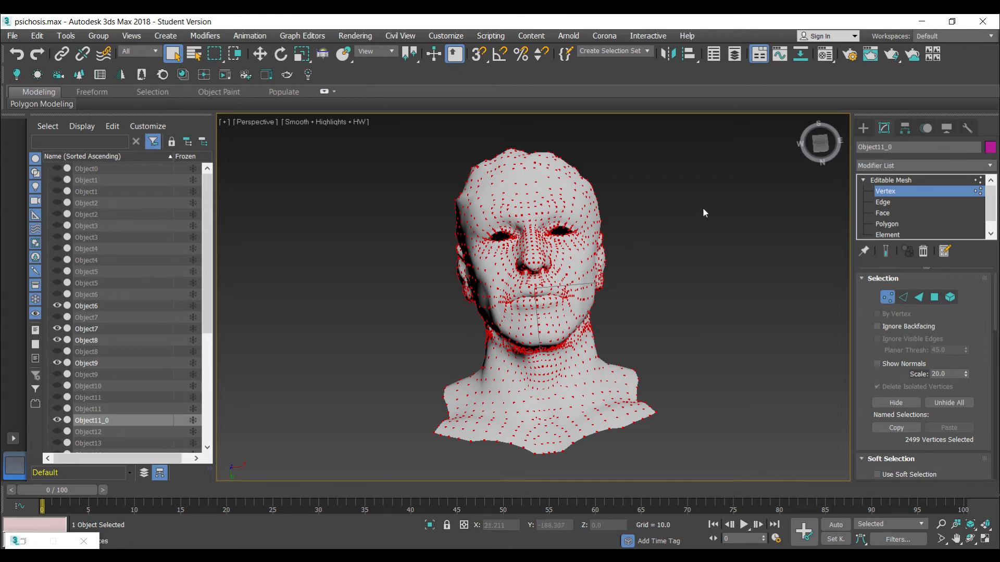
mouse_move(820, 143)
mouse_down()
mouse_move(808, 144)
mouse_move(819, 143)
mouse_up()
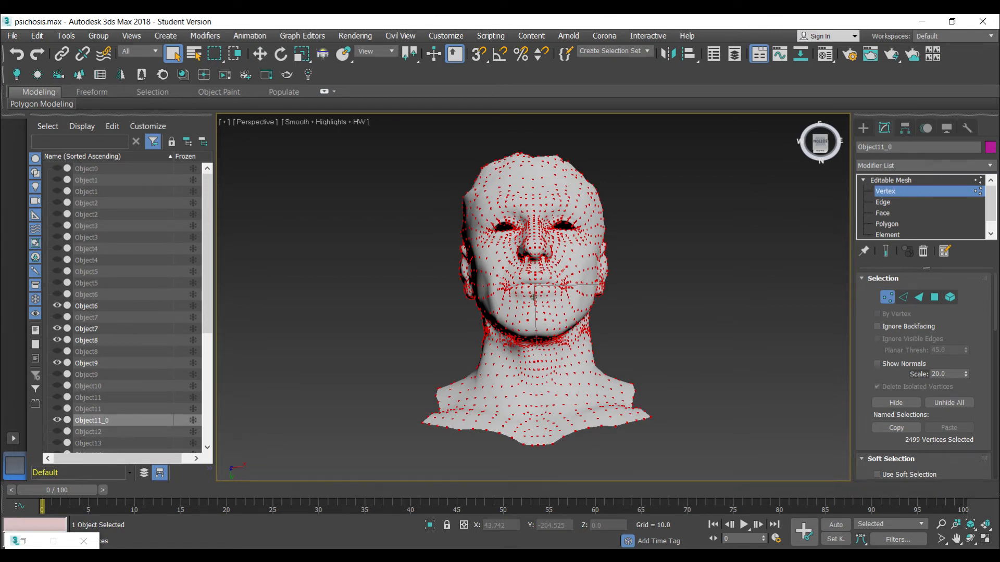
click(820, 142)
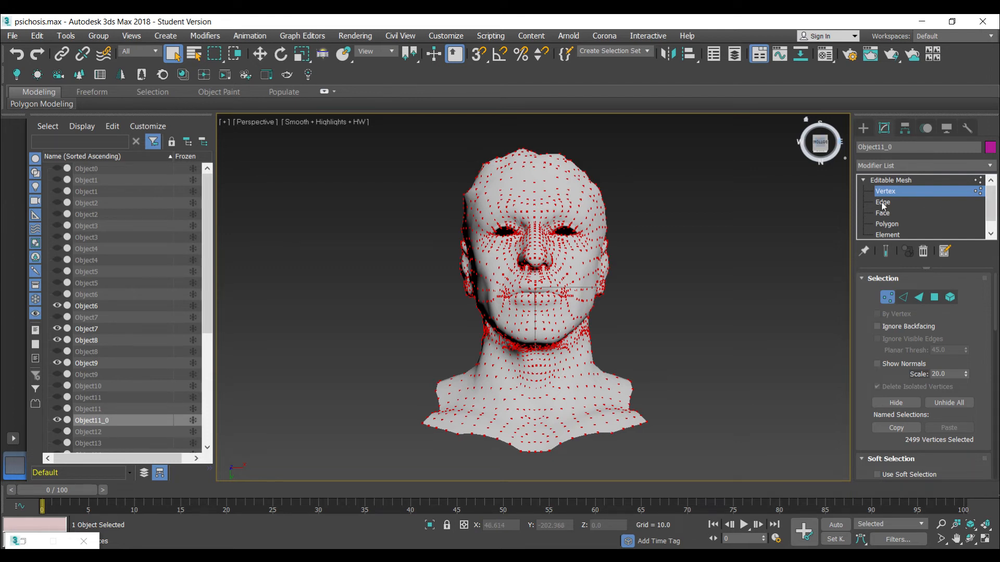
- Return to vertex level and select only the head and upper-neck vertices, leaving out the lower neck and shoulders
click(895, 181)
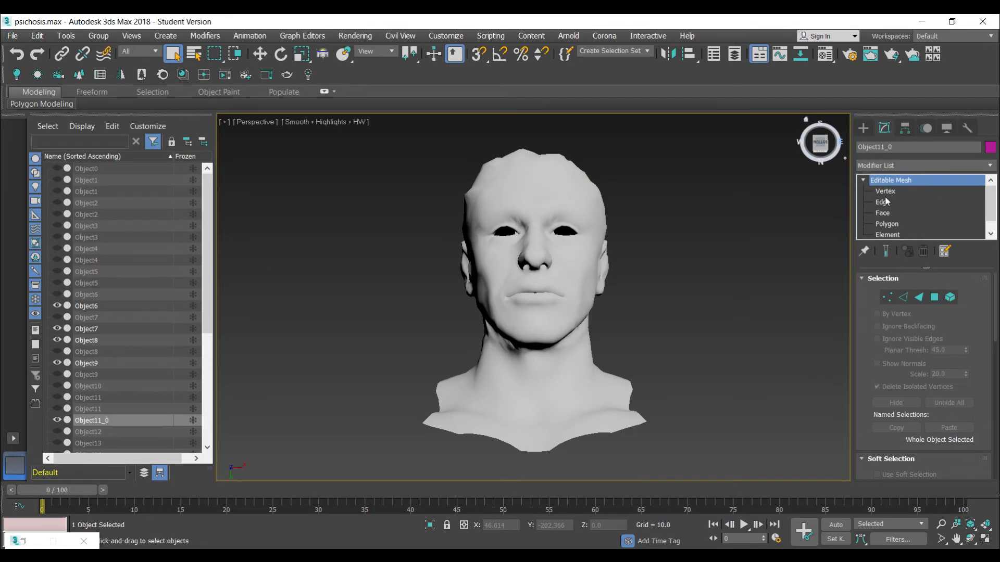
click(885, 201)
click(883, 191)
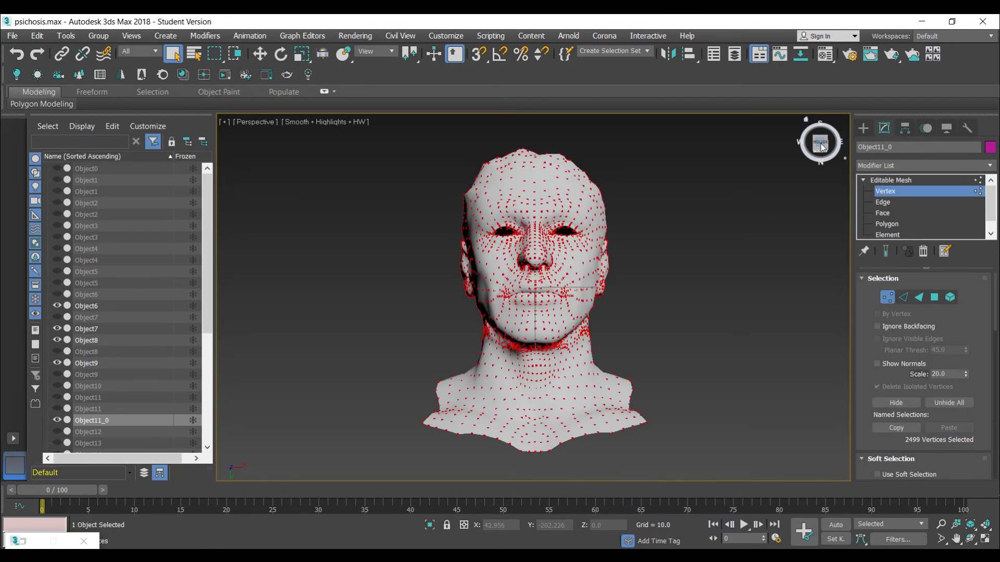
drag(823, 148, 821, 142)
drag(438, 142, 628, 359)
mouse_move(820, 144)
mouse_down()
mouse_move(836, 177)
mouse_move(847, 177)
mouse_move(819, 143)
mouse_up()
- Apply a MeshSmooth modifier on top of the head vertex selection and frame the face
click(990, 165)
drag(991, 205, 994, 371)
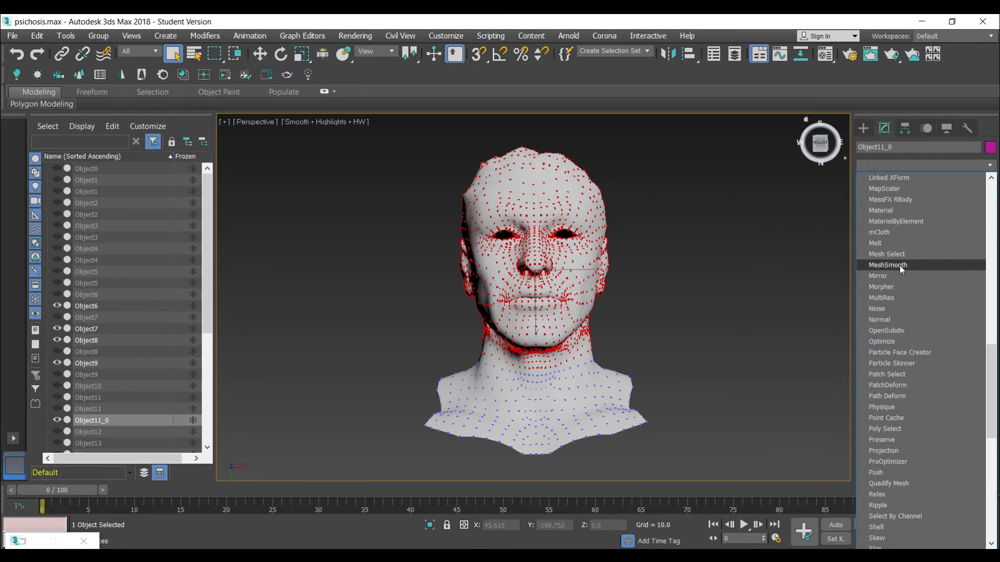
click(898, 264)
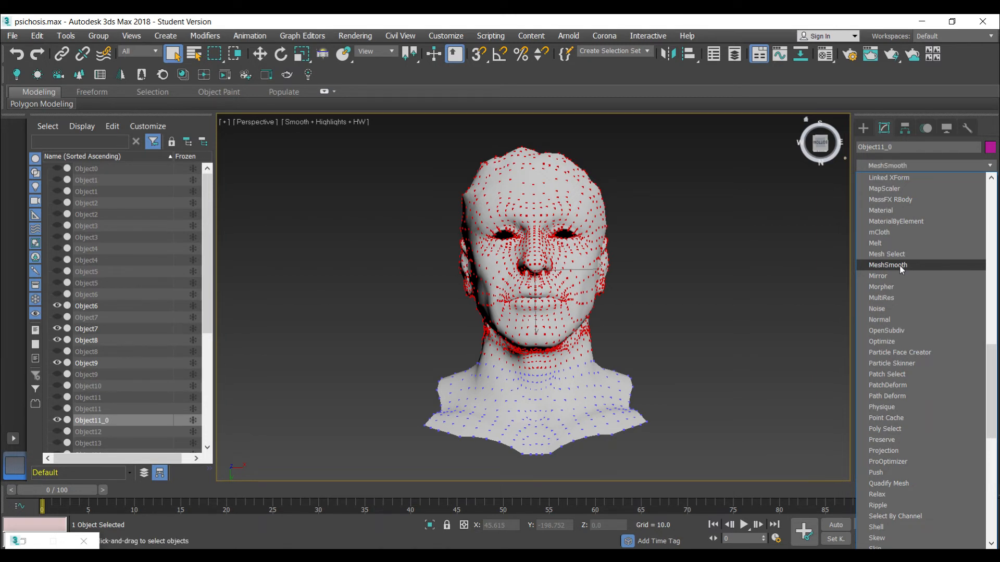
click(940, 524)
drag(603, 230, 603, 220)
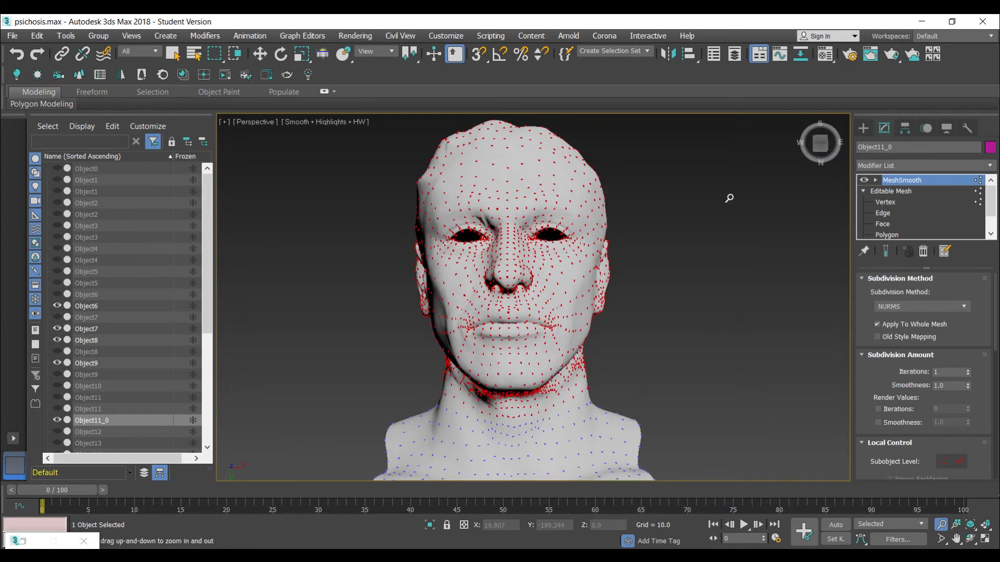
- Add a ProOptimizer modifier above MeshSmooth and calculate its mesh statistics
click(989, 165)
drag(992, 190, 996, 353)
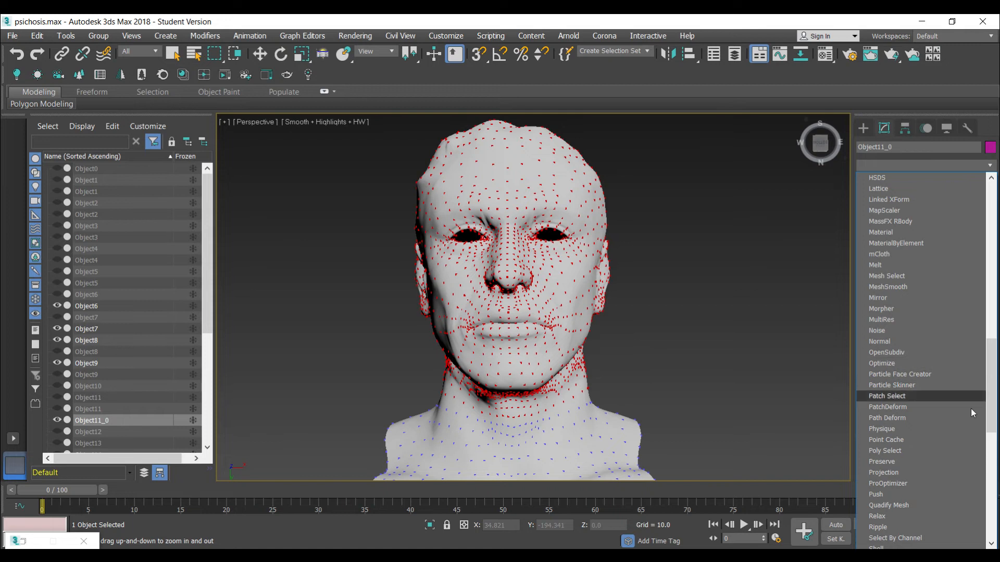
click(903, 484)
click(902, 483)
click(922, 323)
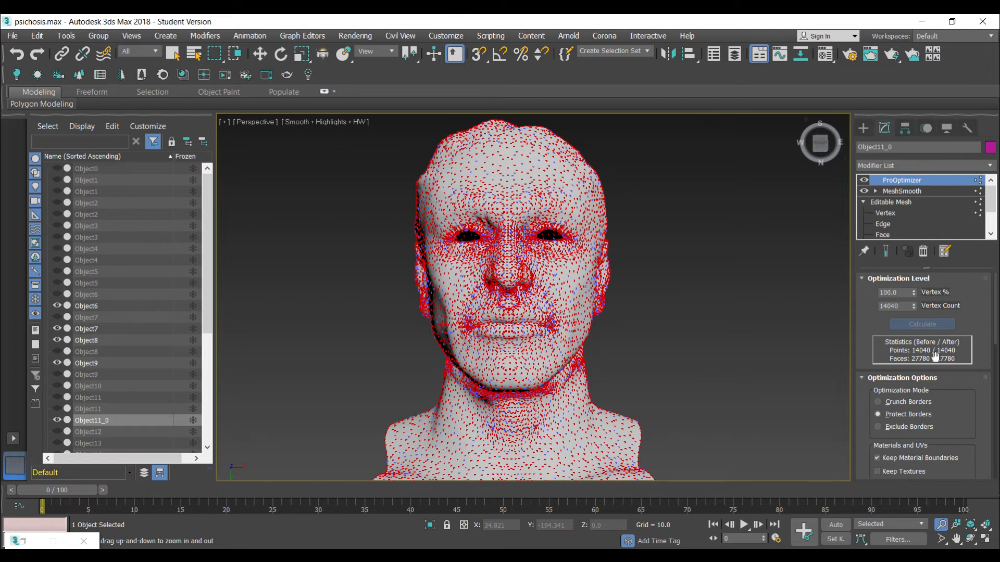
- Turn off Apply To Whole Mesh in MeshSmooth and try the Classic and Quad Output subdivision methods
click(898, 193)
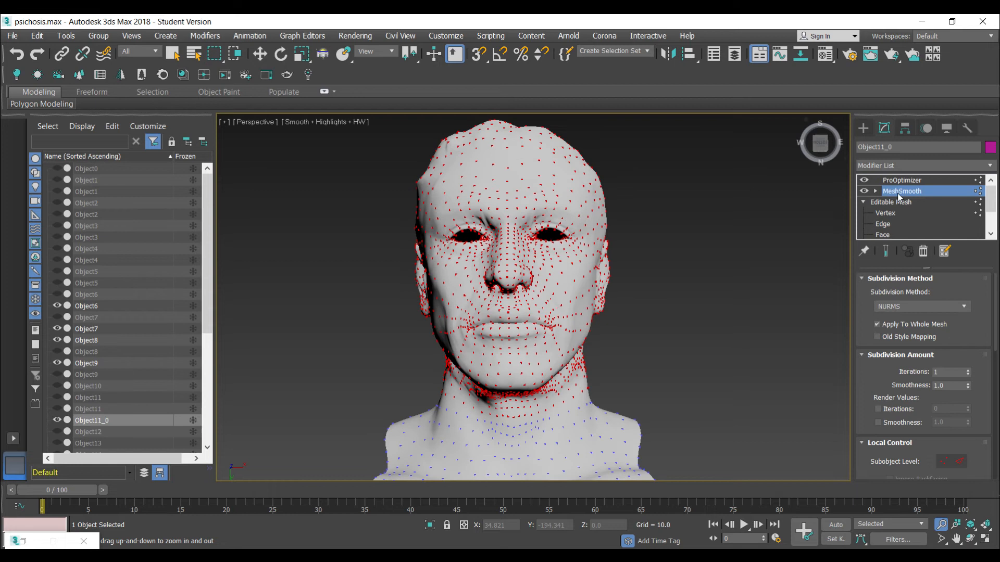
click(877, 324)
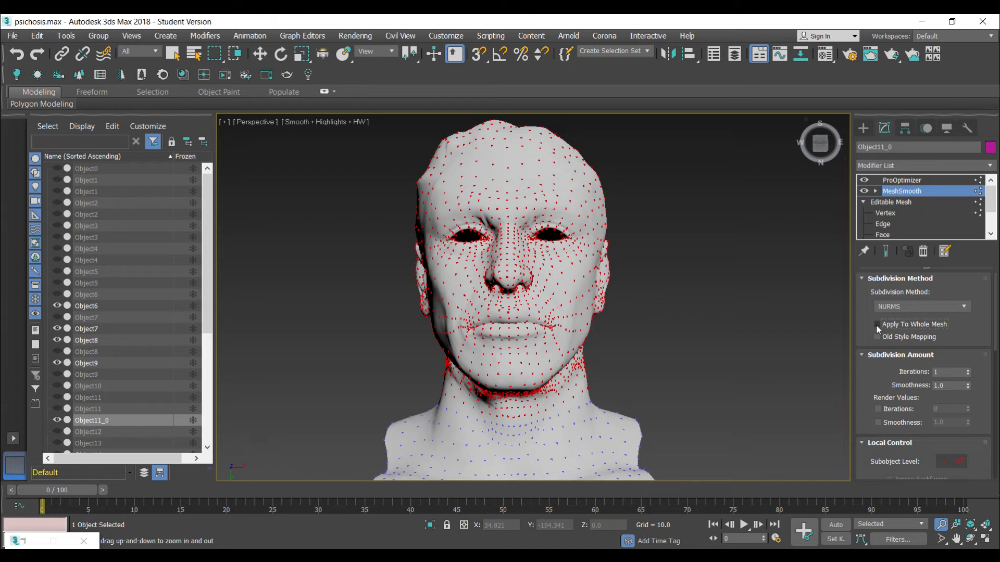
click(955, 307)
click(911, 318)
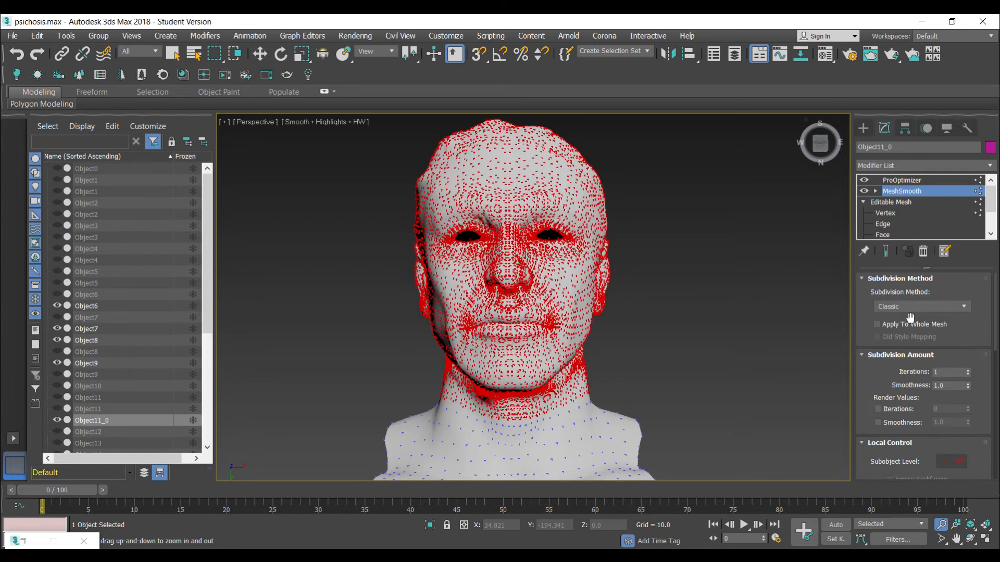
click(912, 309)
click(899, 326)
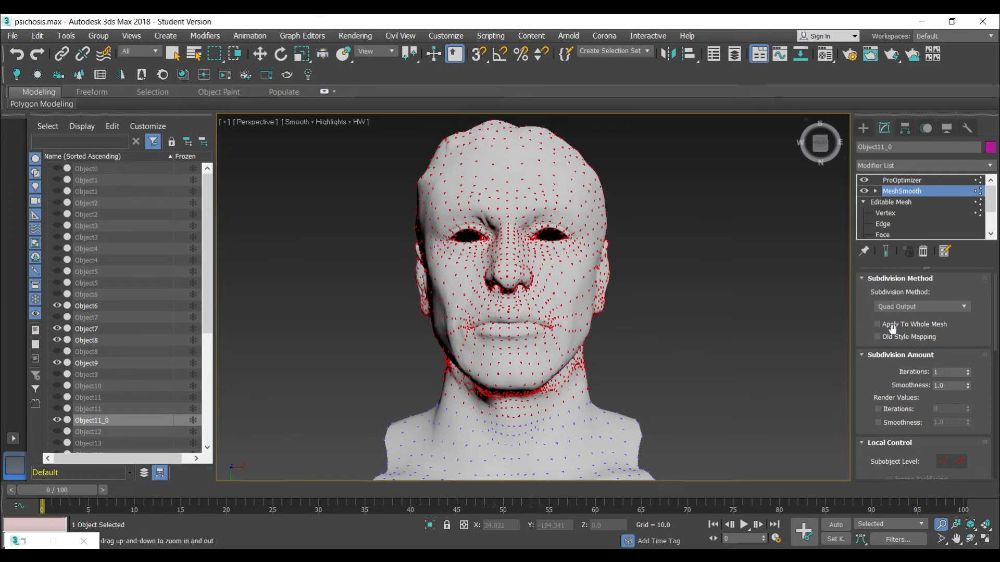
- Set the MeshSmooth subdivision method to Classic and recalculate the ProOptimizer statistics
click(884, 308)
click(883, 335)
click(886, 311)
click(886, 317)
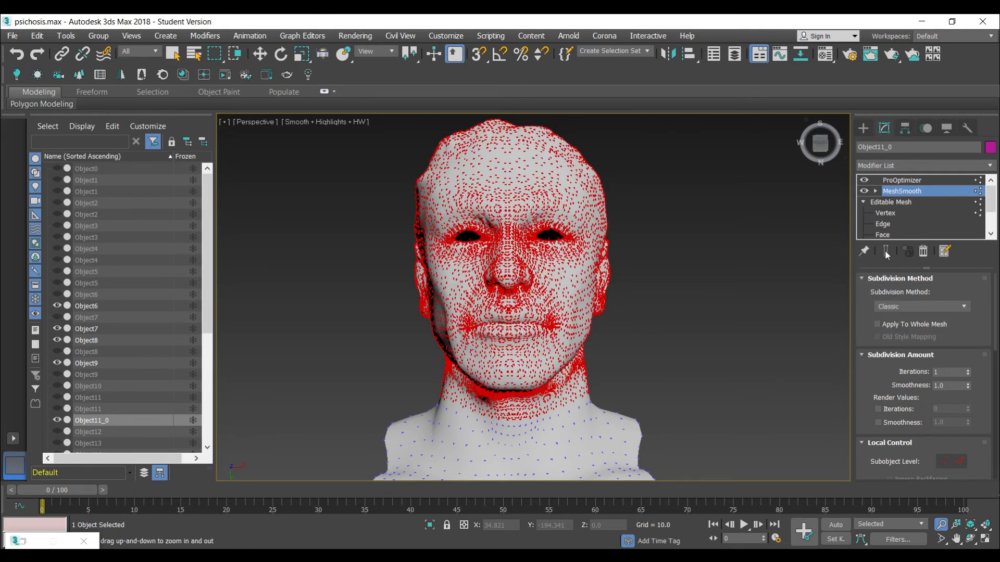
click(887, 182)
click(916, 325)
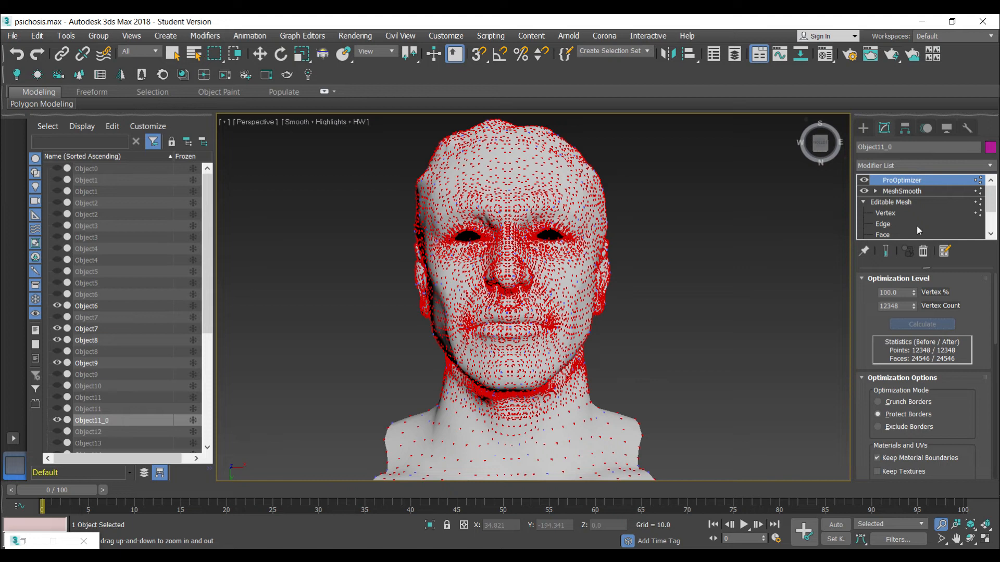
- Set the MeshSmooth smoothness to 0.9
click(902, 191)
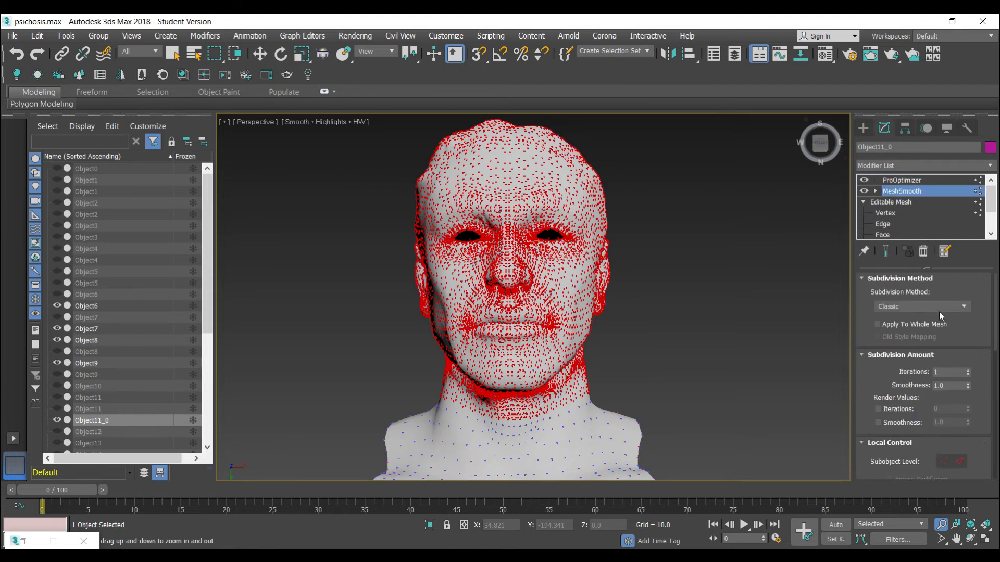
double_click(948, 385)
text(0.9)
key(Return)
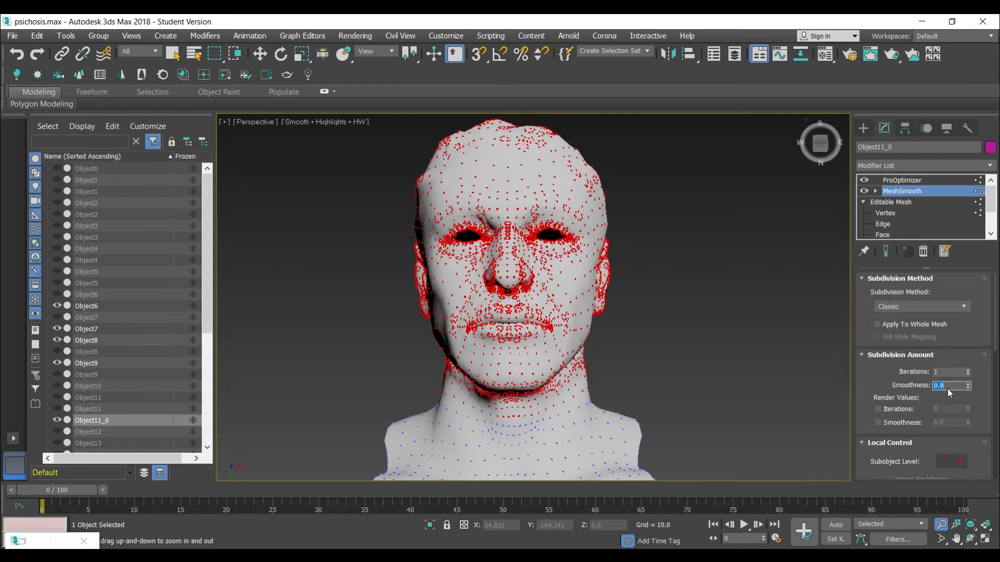
- Set the MeshSmooth smoothness to 0.93, calculating the ProOptimizer statistics before and after the change
click(896, 181)
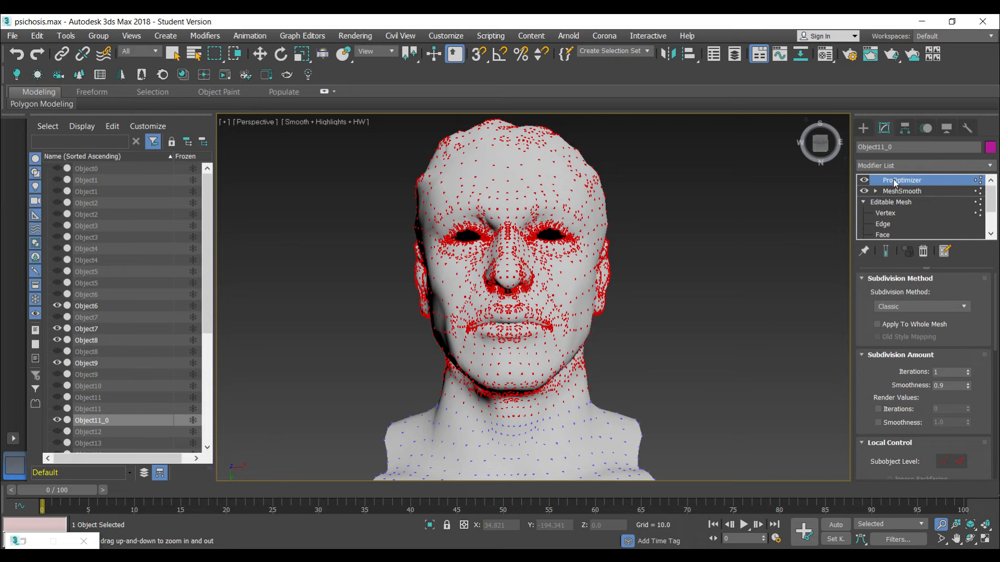
click(907, 323)
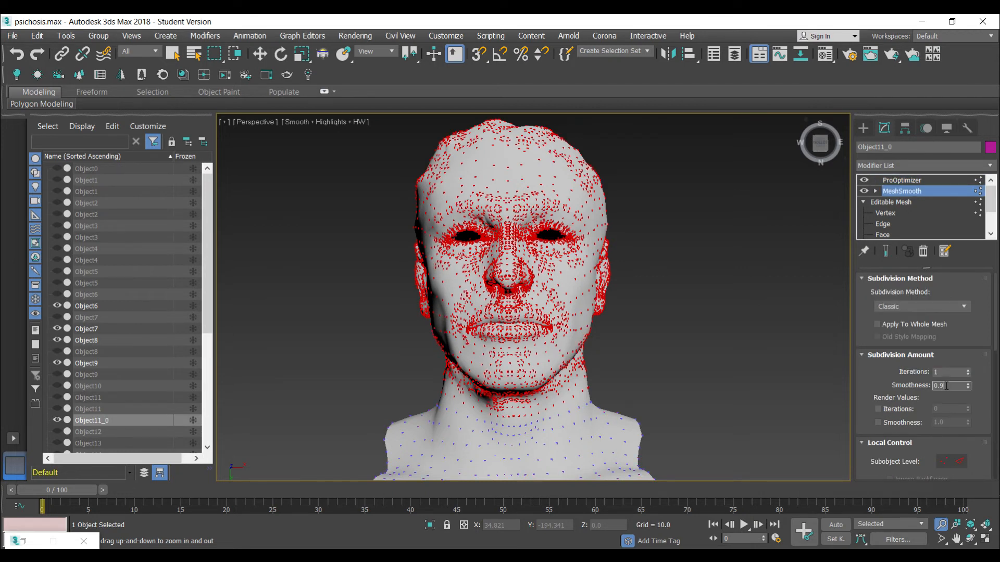
text(3)
key(Return)
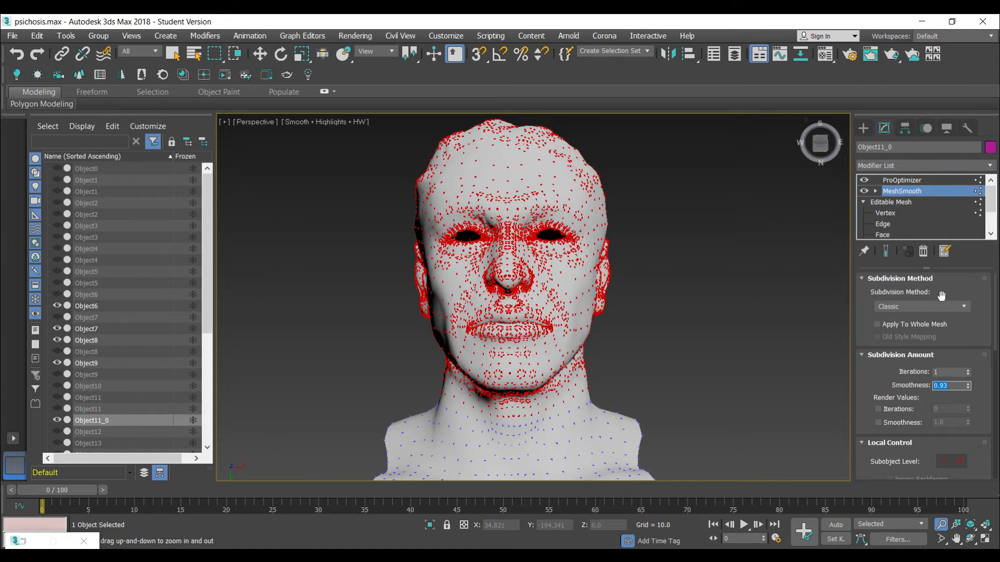
click(897, 181)
click(901, 324)
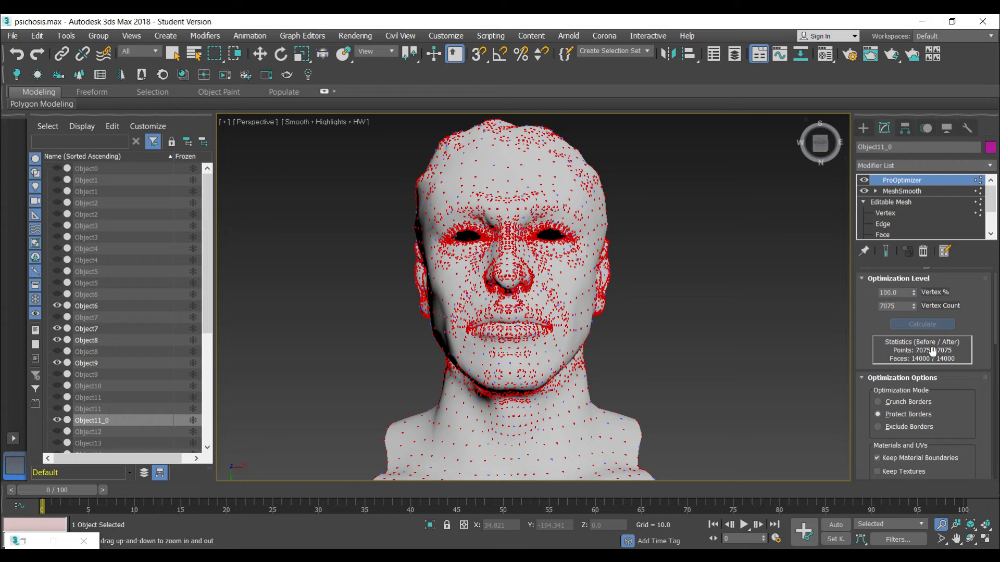
- Delete the ProOptimizer modifier and add a Normal modifier above MeshSmooth to flip the head's normals
right_click(899, 181)
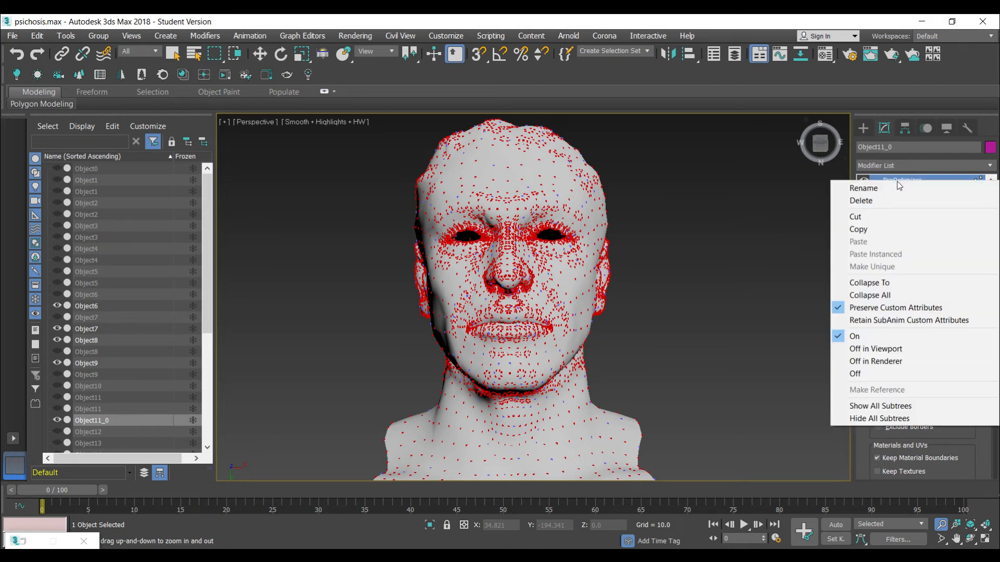
click(878, 201)
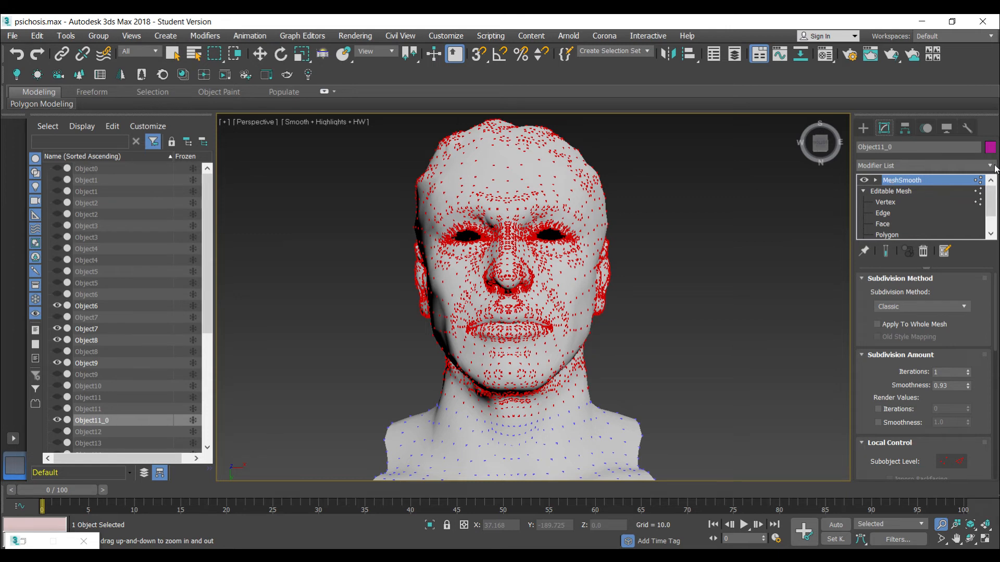
mouse_move(812, 147)
mouse_down()
mouse_move(827, 130)
mouse_move(808, 158)
mouse_move(820, 167)
mouse_move(821, 138)
mouse_move(819, 146)
mouse_up()
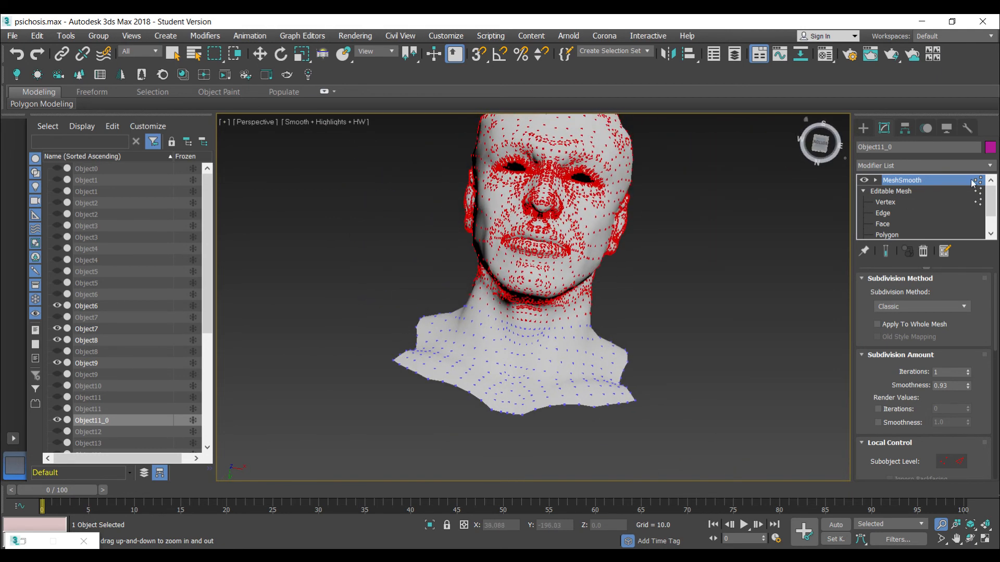
click(990, 166)
drag(991, 229, 996, 393)
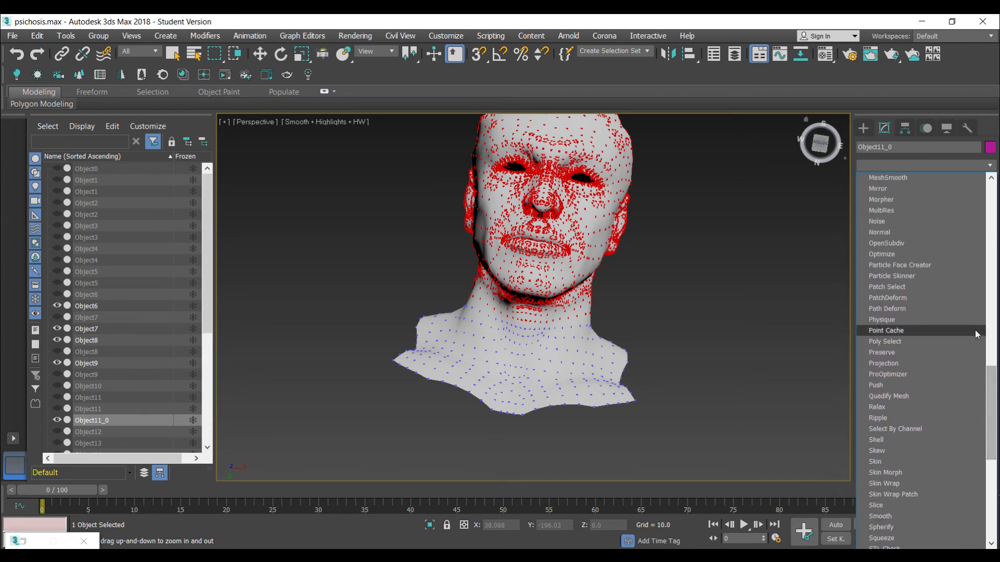
click(880, 233)
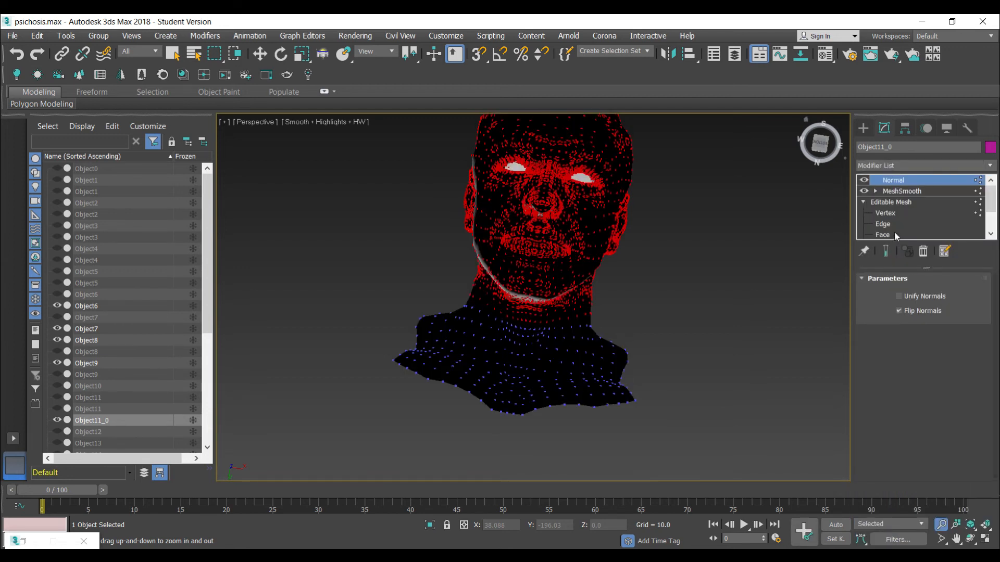
- Start exporting only the selected head mesh in Netimmerse/Gamebryo (NIF) format with the file name head
click(12, 36)
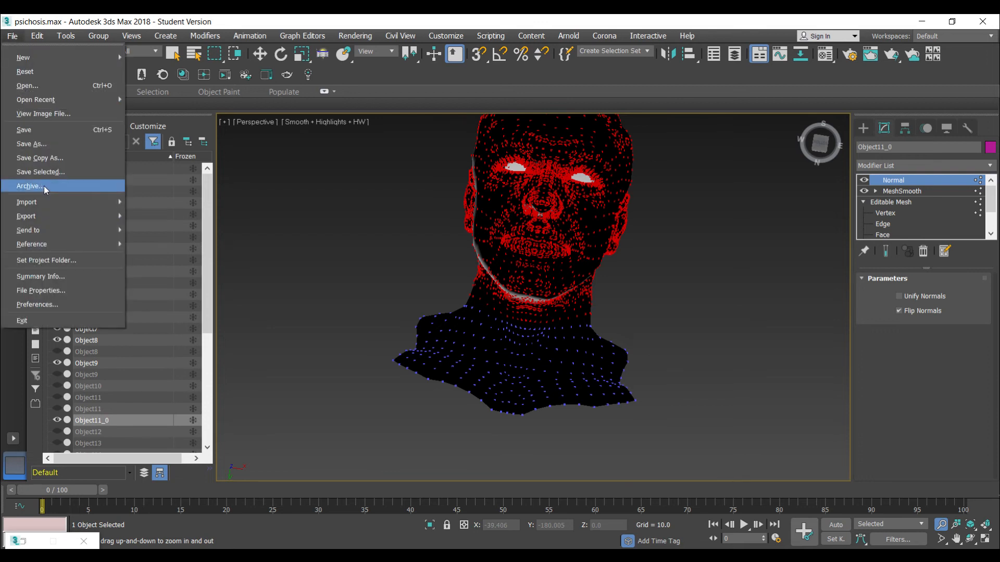
mouse_move(48, 218)
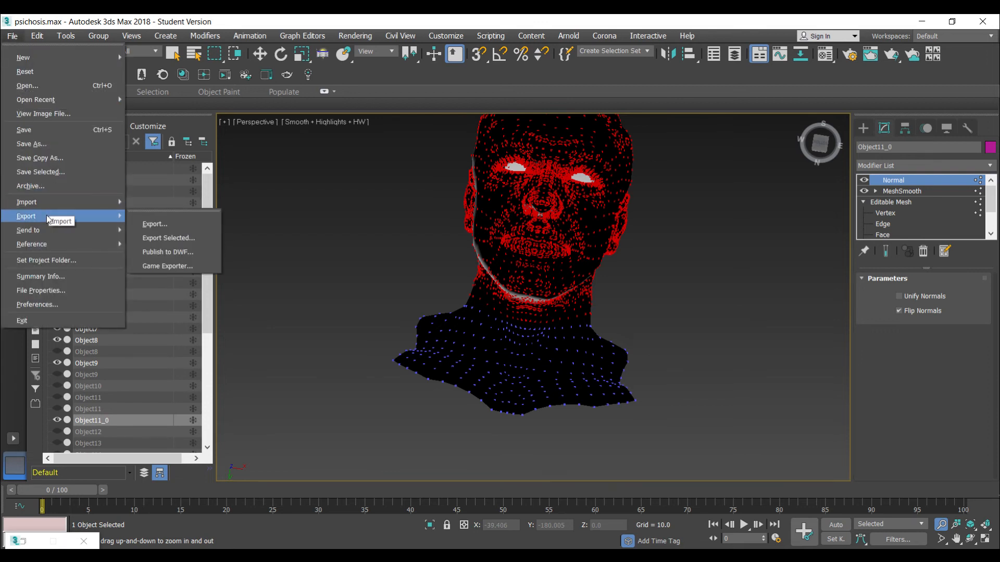
click(156, 238)
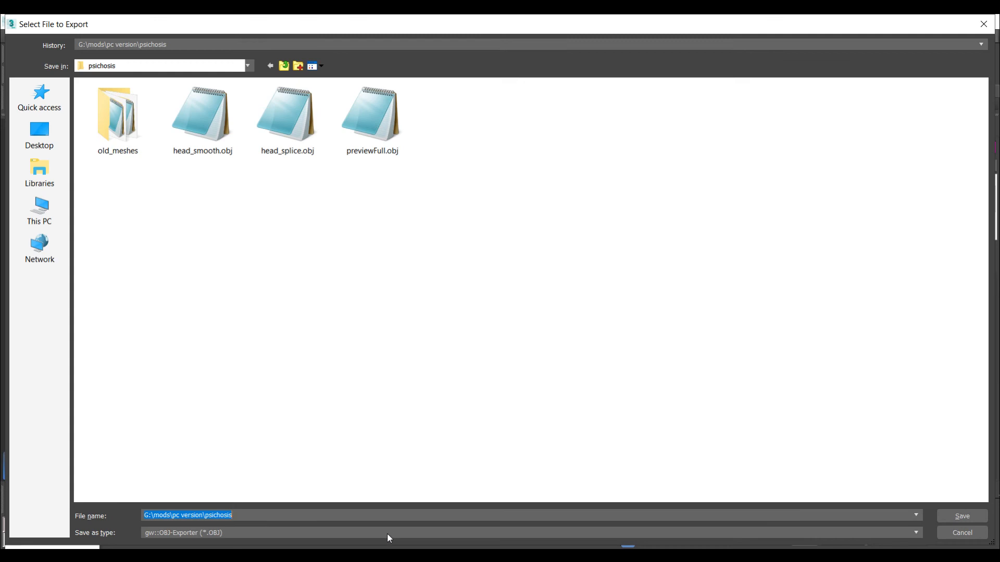
click(389, 532)
click(224, 480)
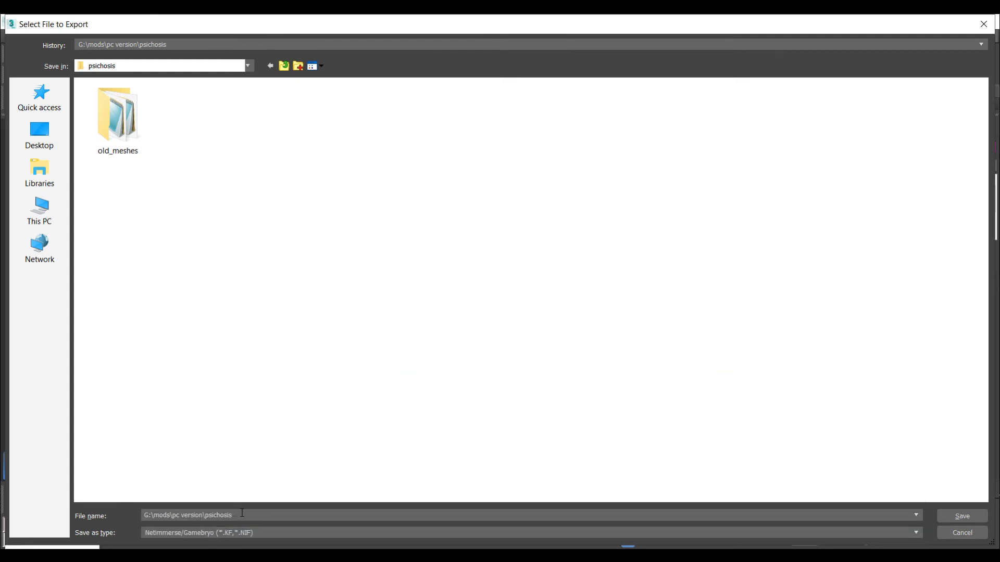
drag(242, 513, 141, 515)
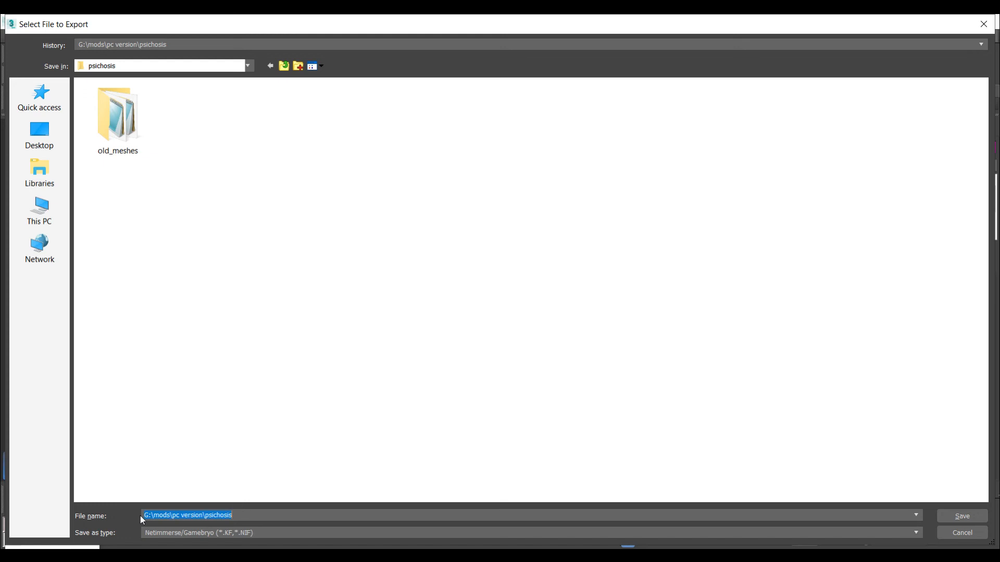
text(head)
click(330, 367)
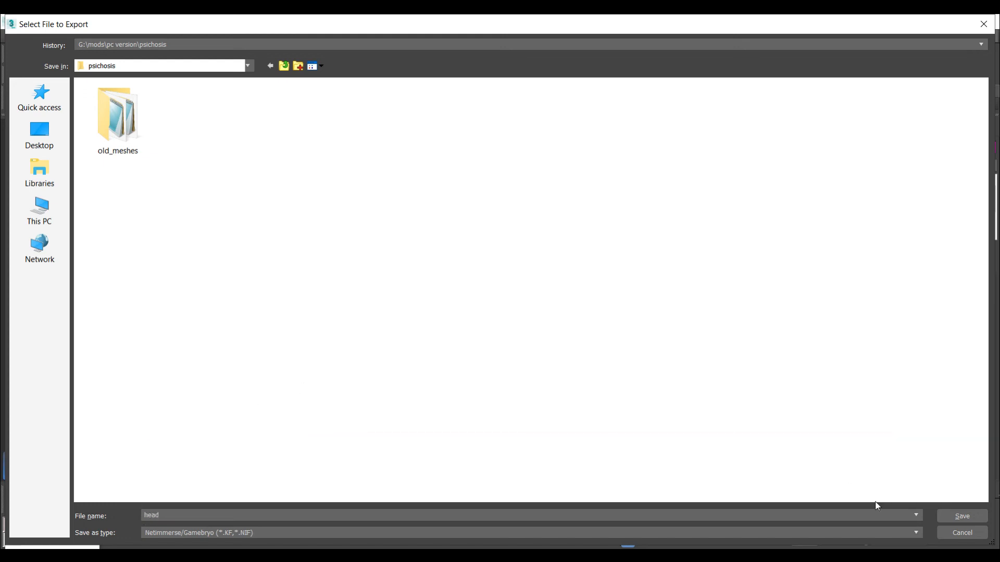
click(947, 520)
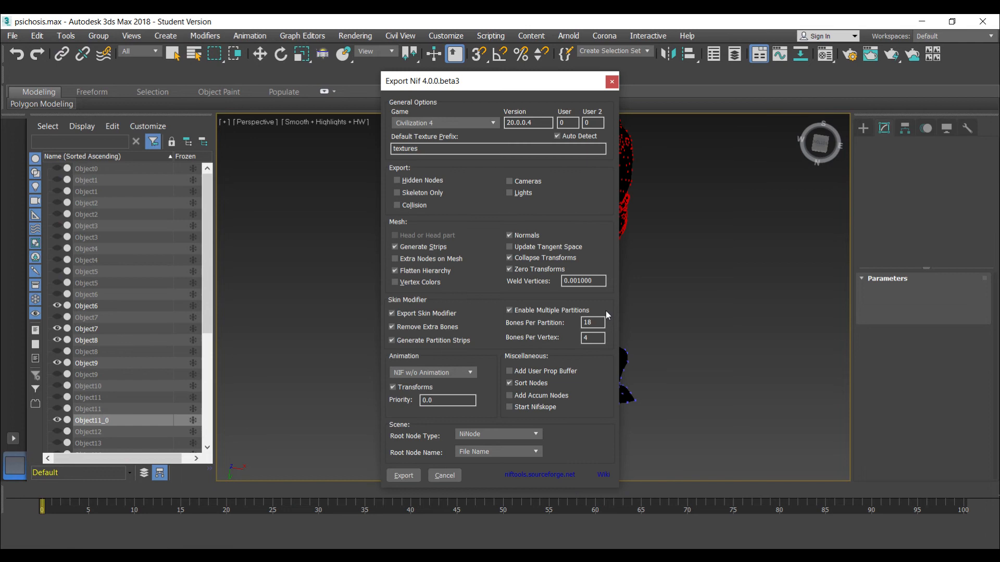
- Set the NIF export game to Dark Age of Camelot, version 10.1.0.0, and run the export
click(492, 123)
scroll(416, 172, up, 2)
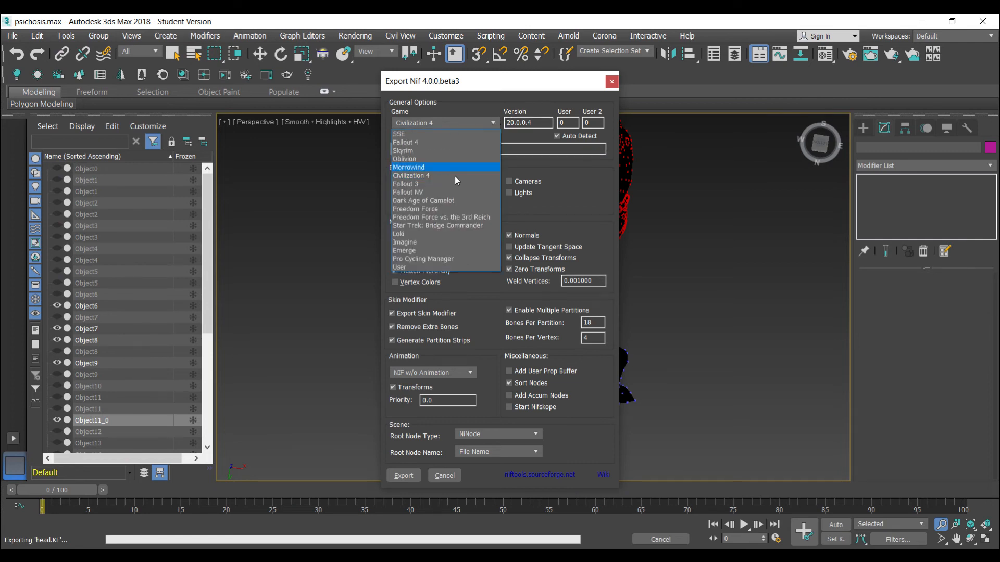
click(444, 205)
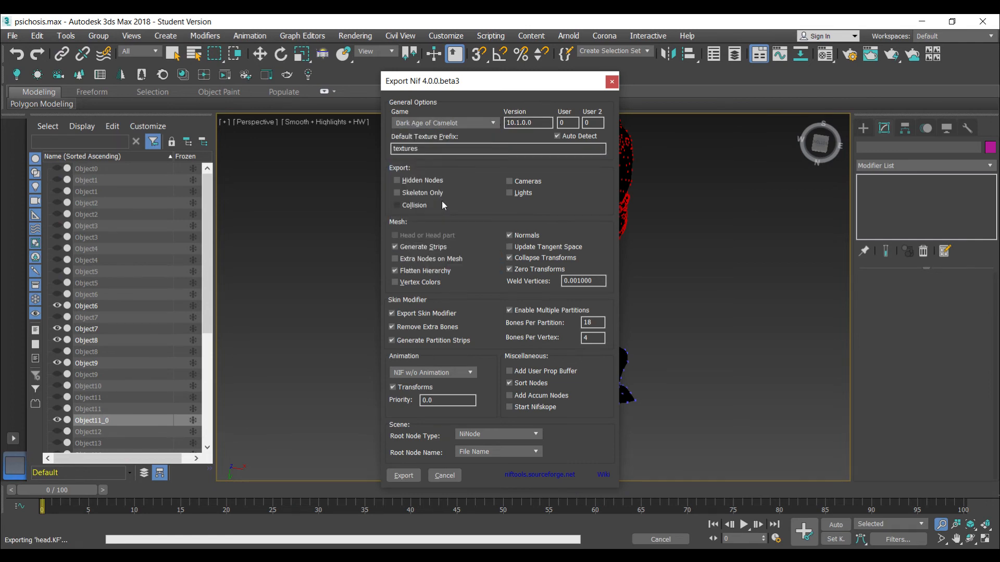
click(397, 475)
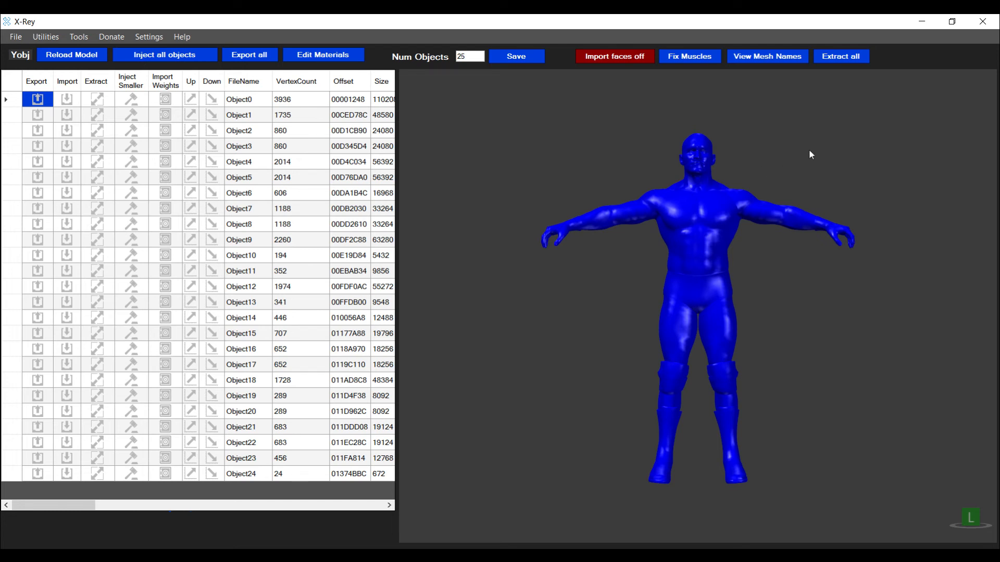
- Switch to X-Rey and extract all of the model's objects into the psichosis\meshes folder
click(841, 58)
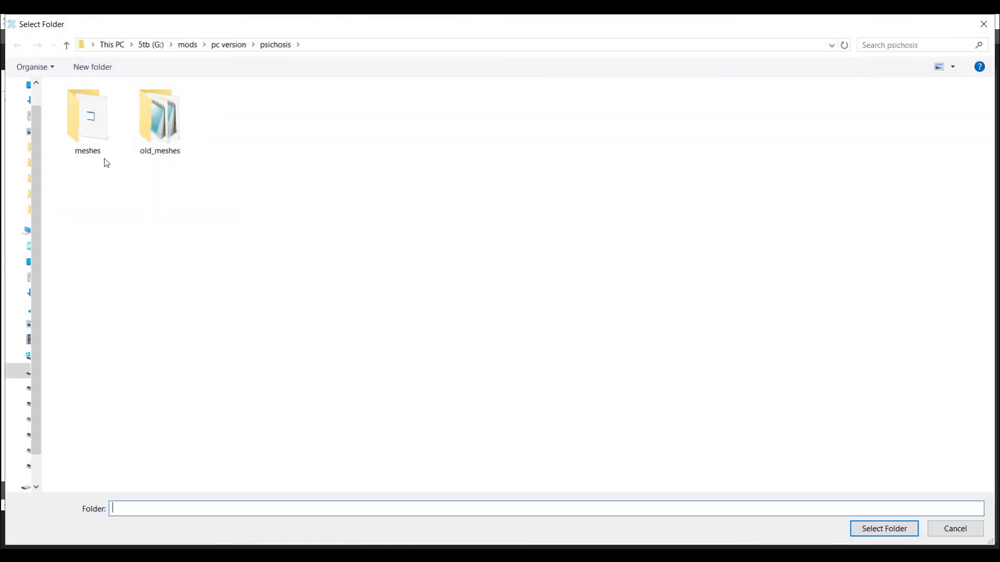
double_click(84, 125)
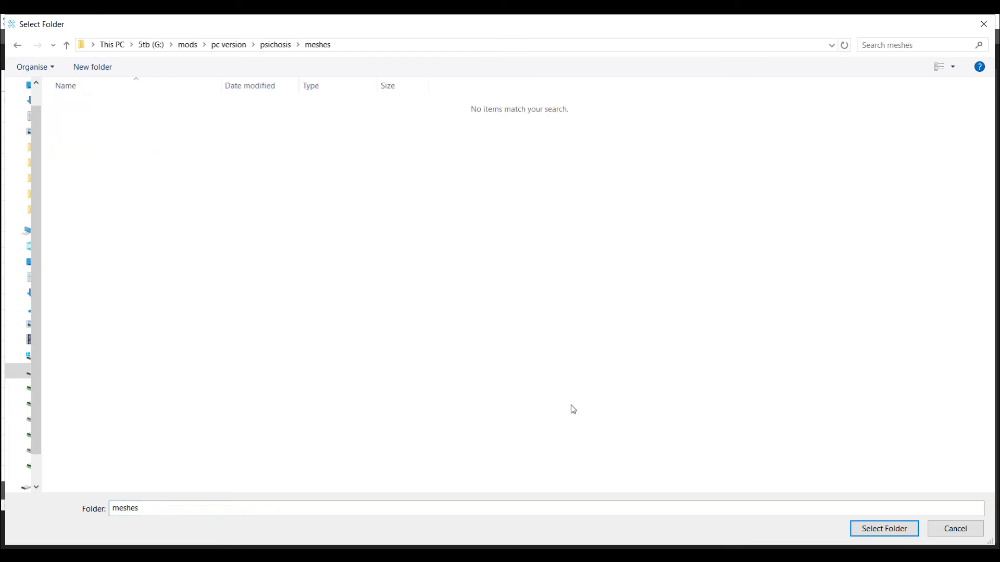
click(855, 527)
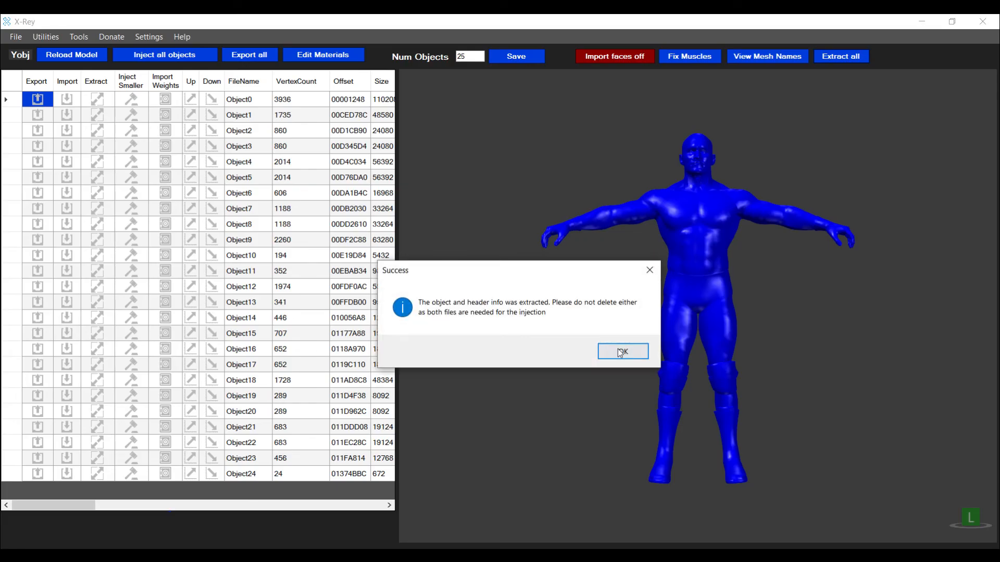
click(619, 352)
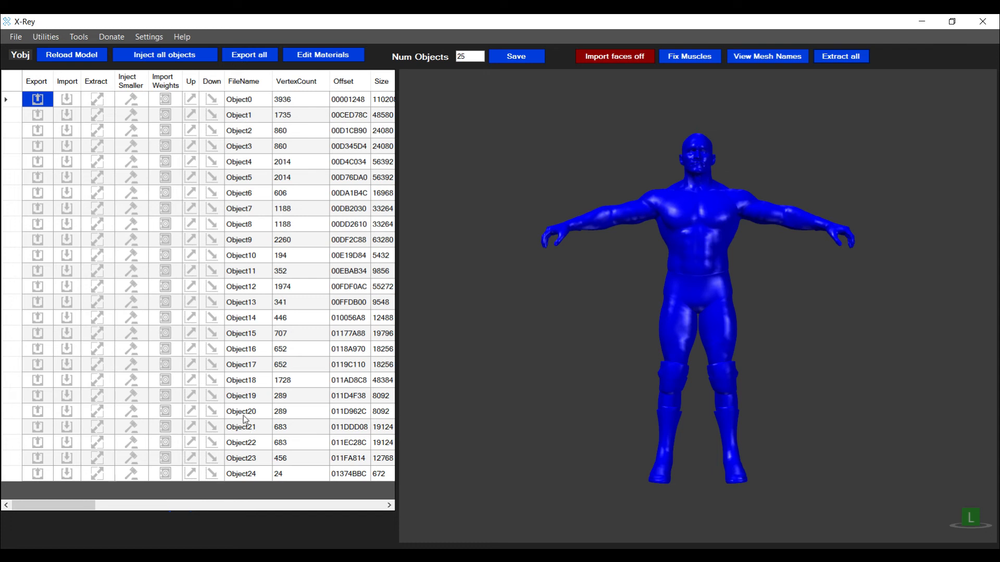
- Preview Object17, Object18 and Object16 to identify which body parts they contain
click(242, 367)
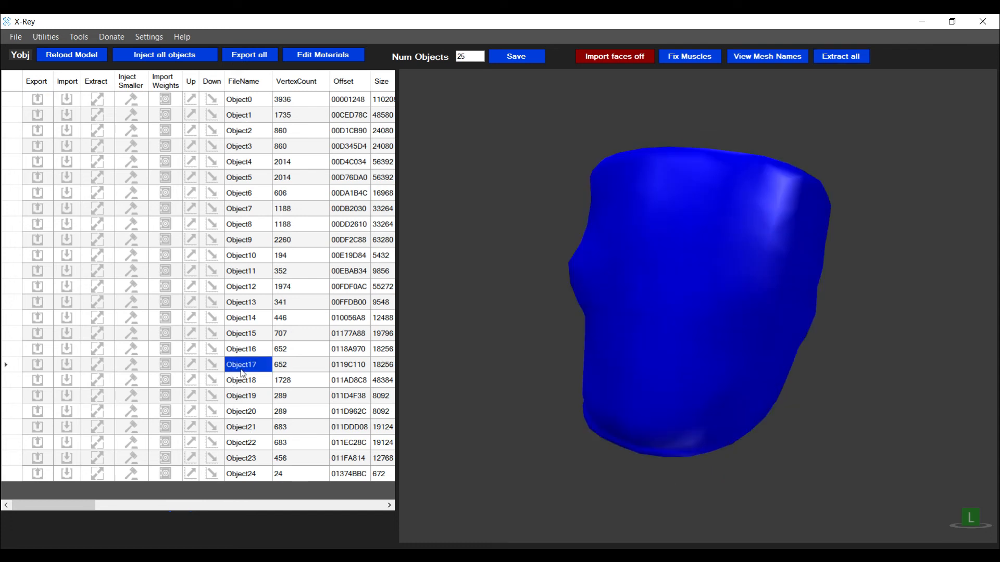
click(243, 382)
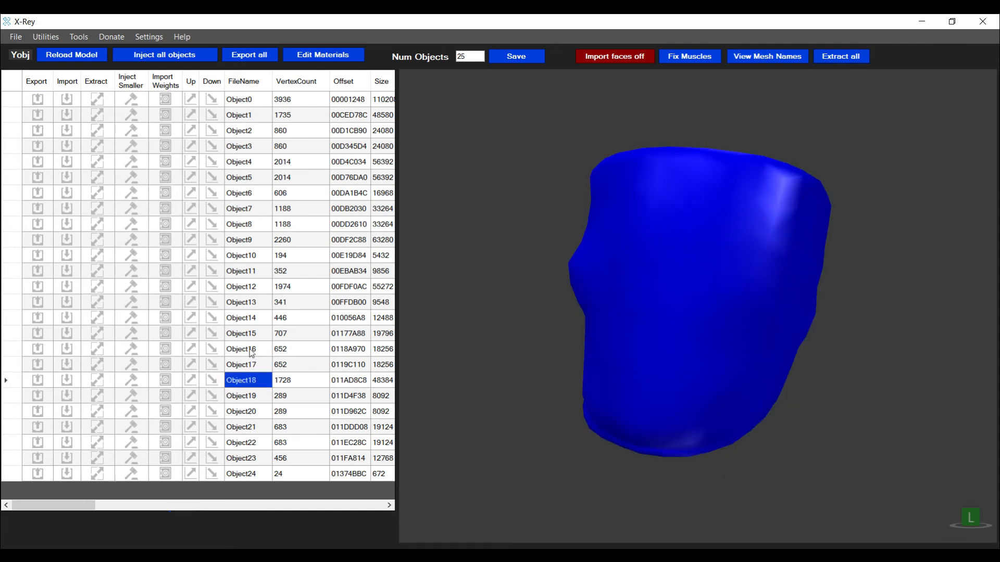
click(252, 352)
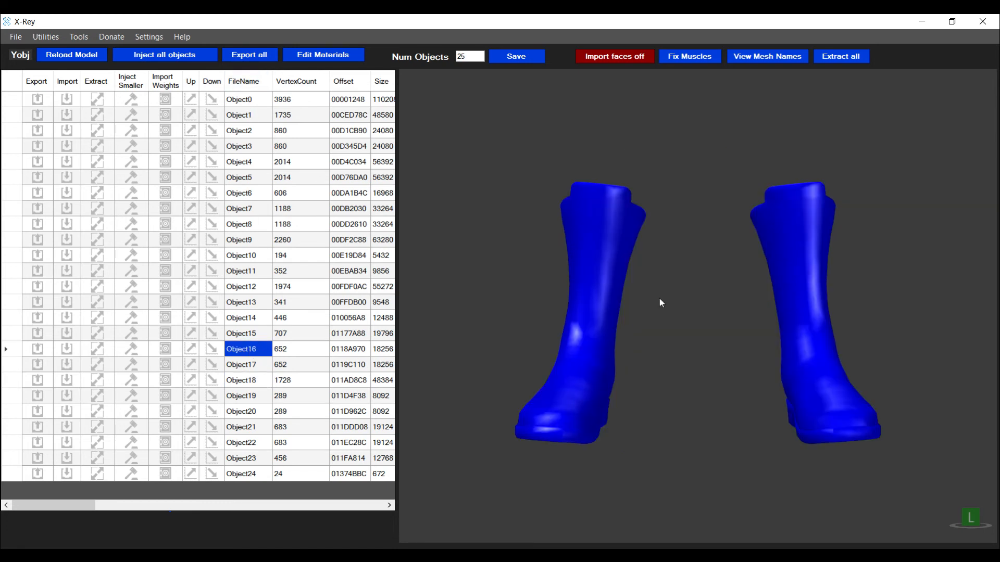
- Start creating a new yobj file using 0000.yobj from the psichosis folder as the template
key(ctrl+n)
click(123, 134)
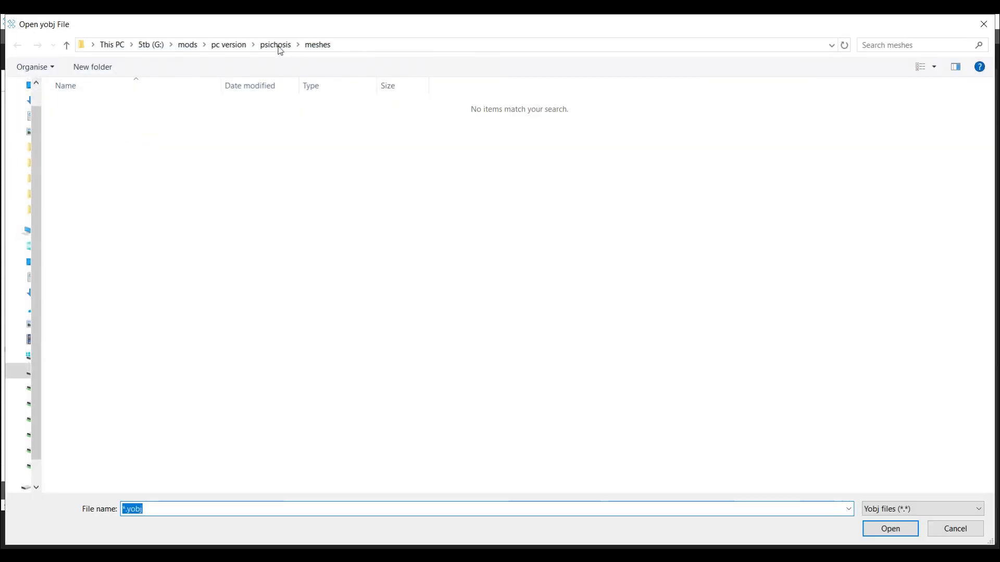
click(274, 46)
double_click(232, 125)
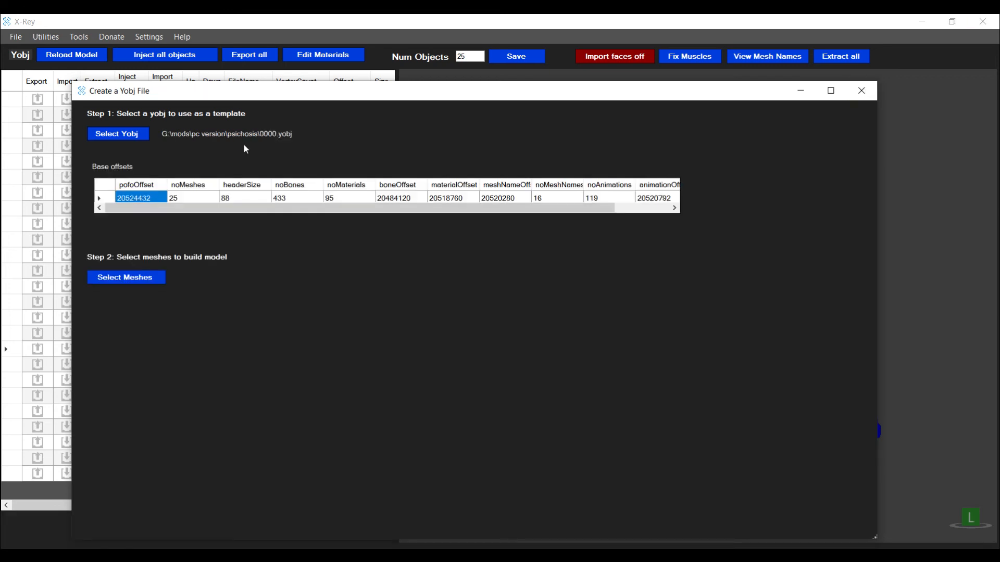
- Load head.nif and Object1.headerInfo through Object16.headerInfo from the meshes folder as the meshes for building the model
click(110, 279)
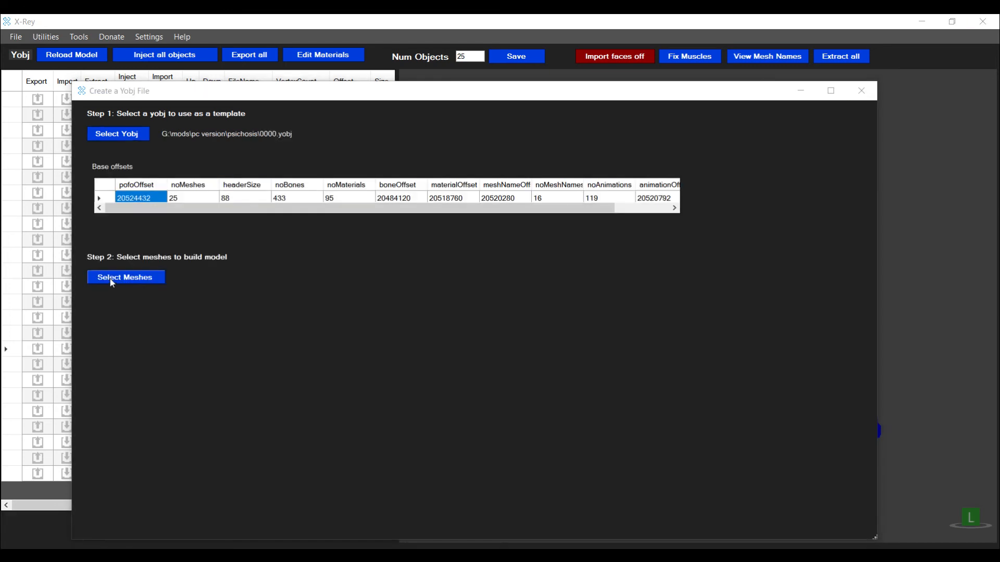
click(145, 114)
double_click(147, 117)
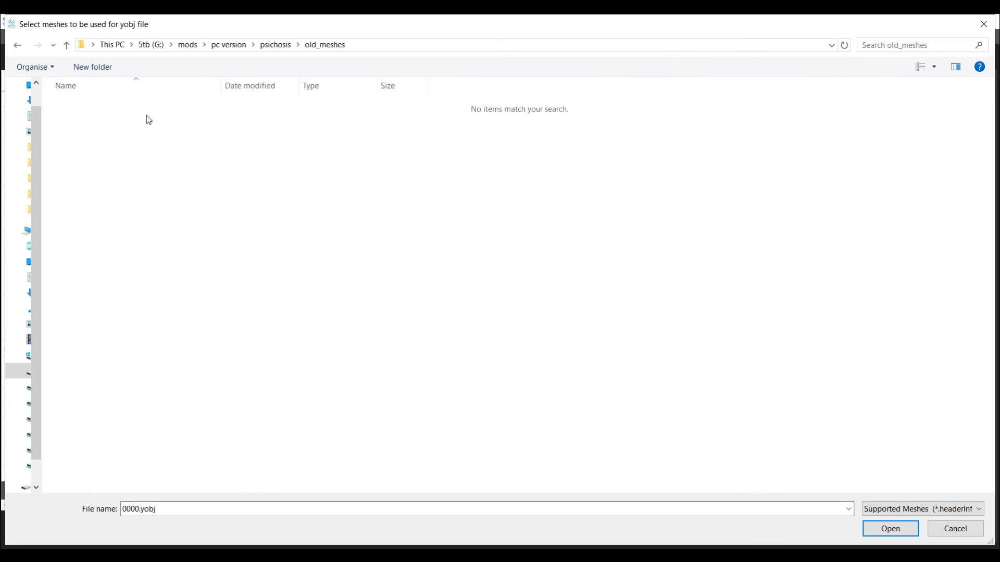
click(277, 45)
double_click(114, 124)
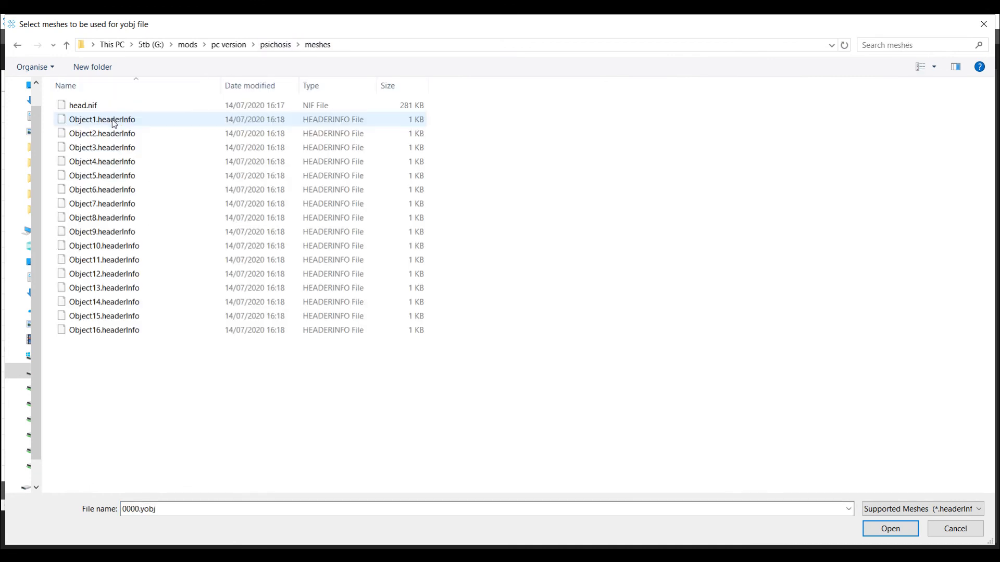
click(83, 107)
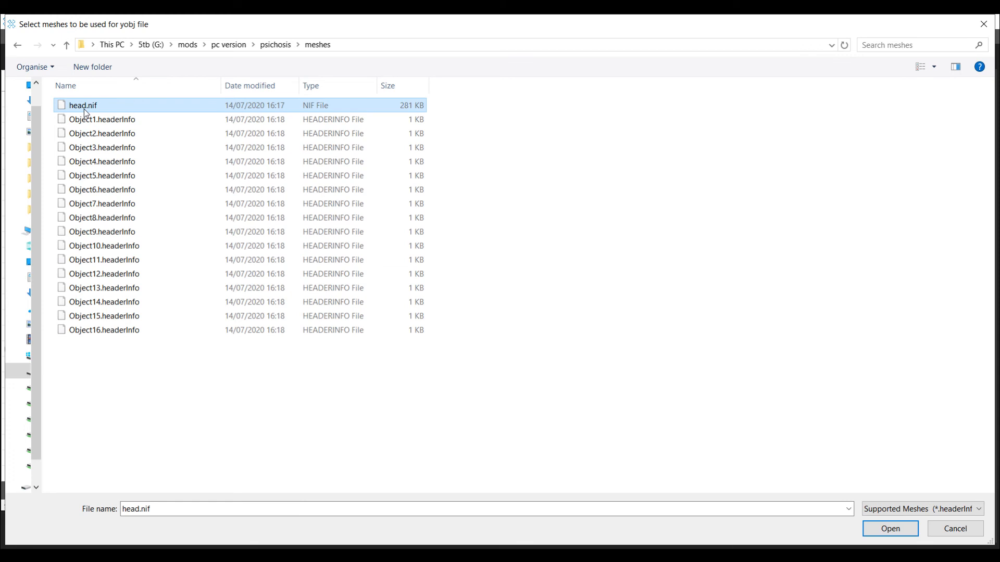
shift+click(139, 336)
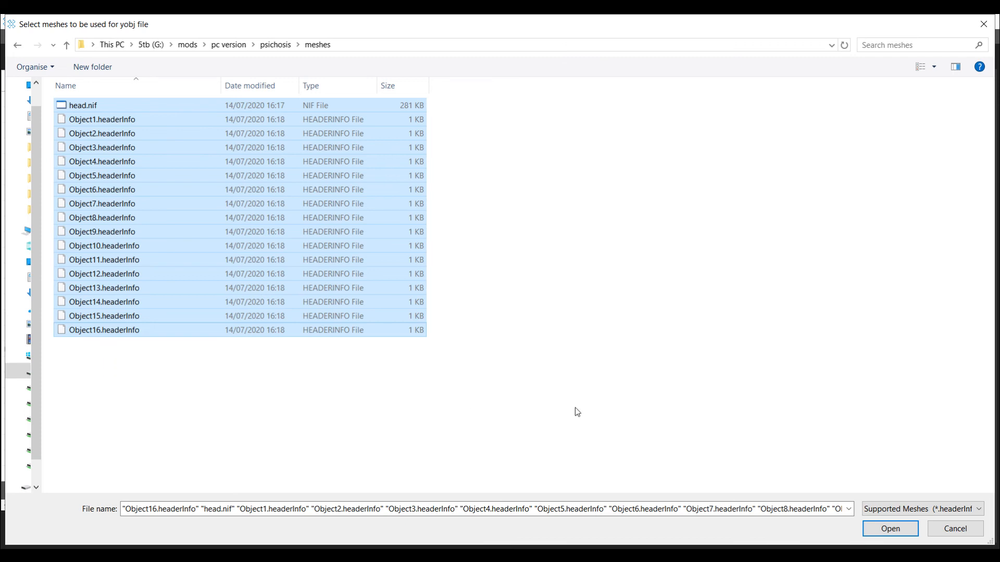
click(886, 527)
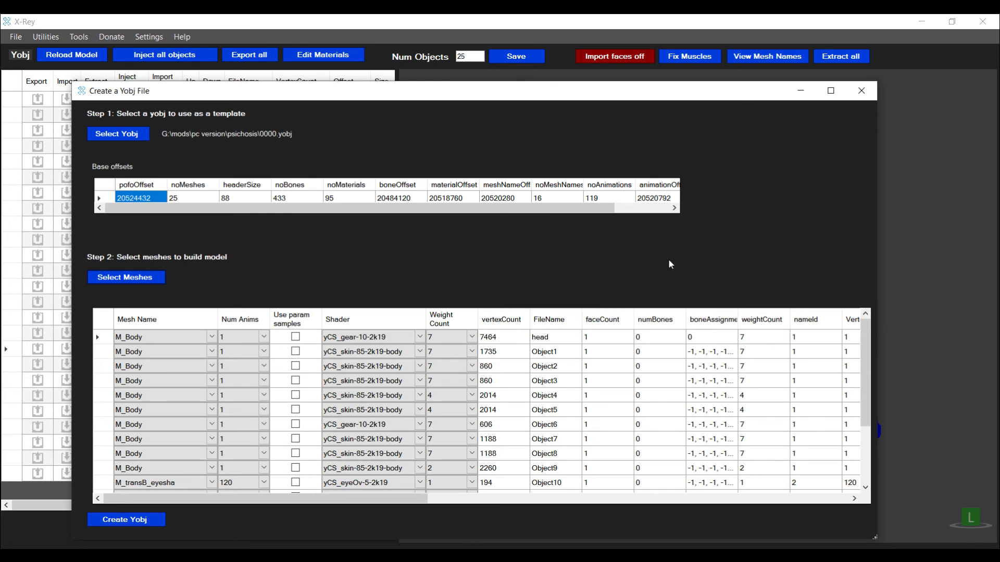
drag(587, 96, 587, 53)
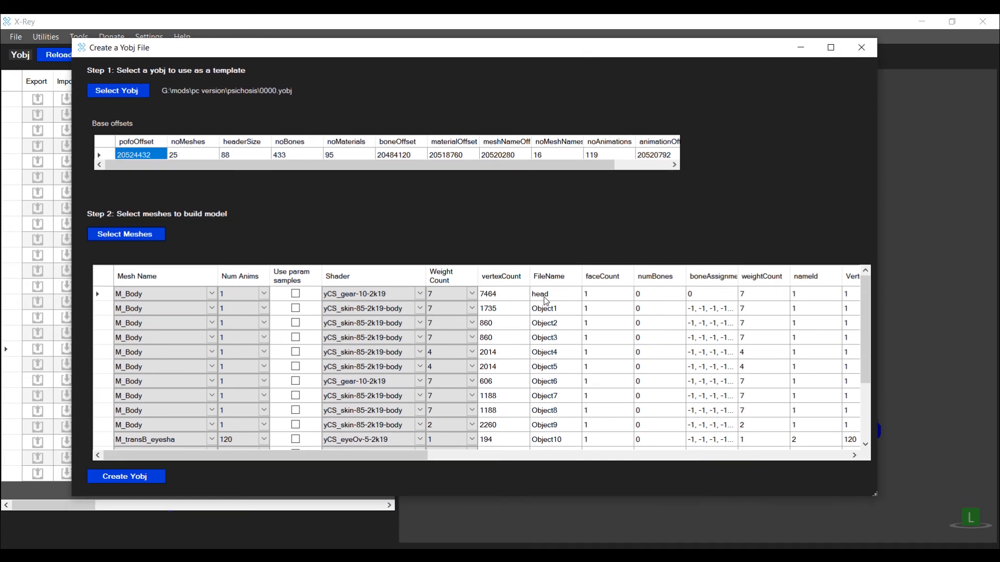
- Set the head mesh's name to M_Head and its number of animations to 120
click(206, 294)
click(212, 294)
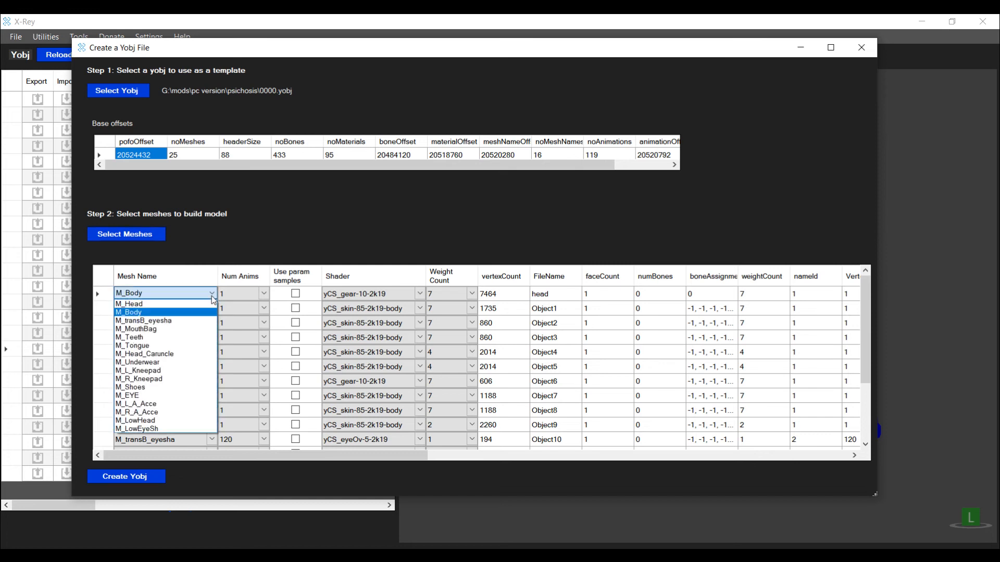
click(167, 303)
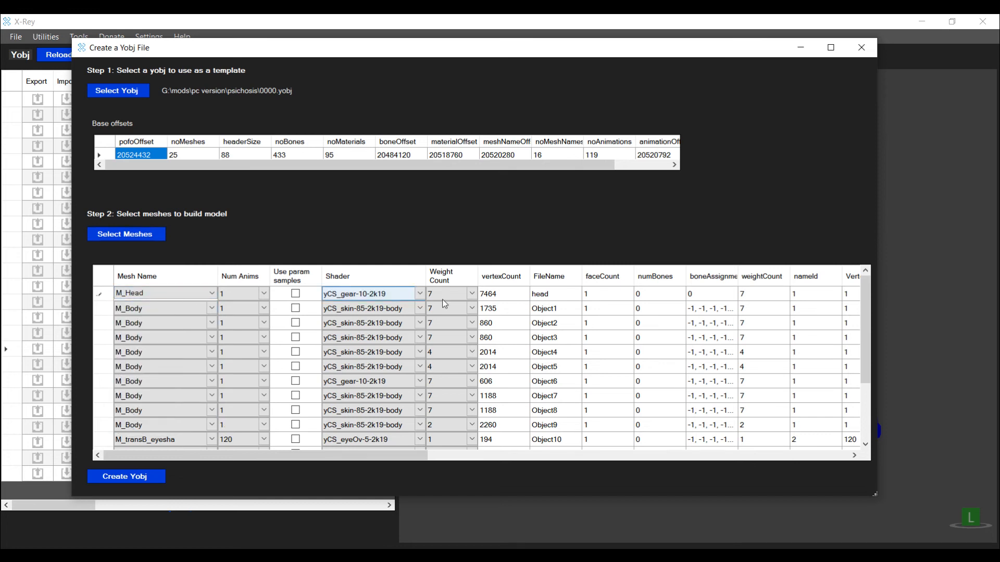
mouse_move(872, 339)
mouse_down()
mouse_move(868, 415)
mouse_move(866, 330)
mouse_move(866, 338)
mouse_up()
click(265, 296)
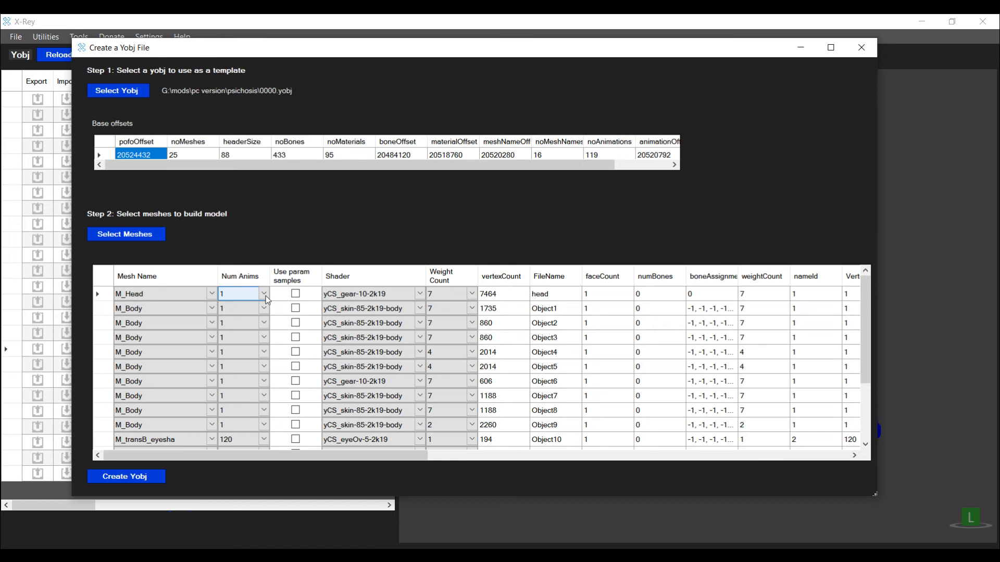
click(264, 294)
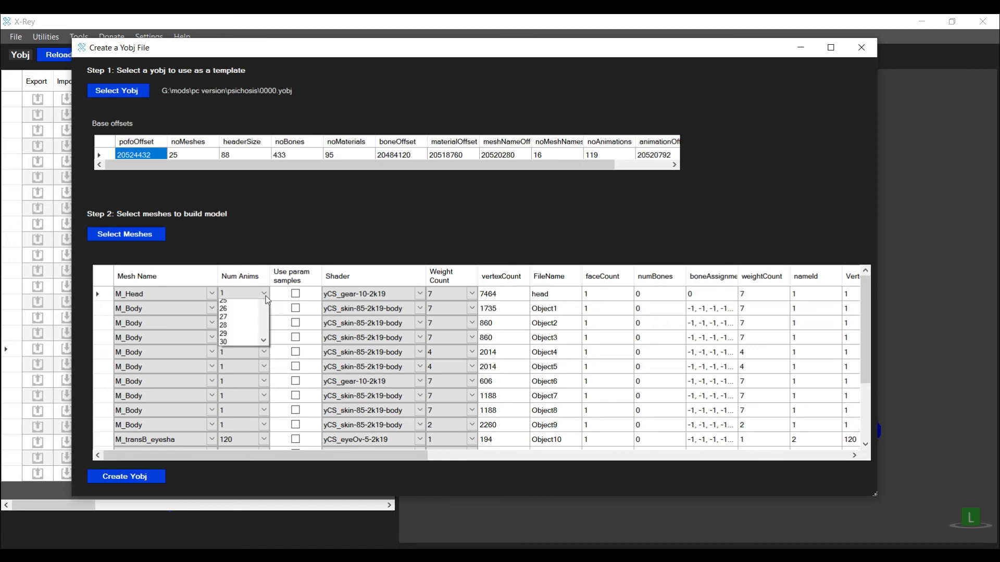
text(120)
key(Return)
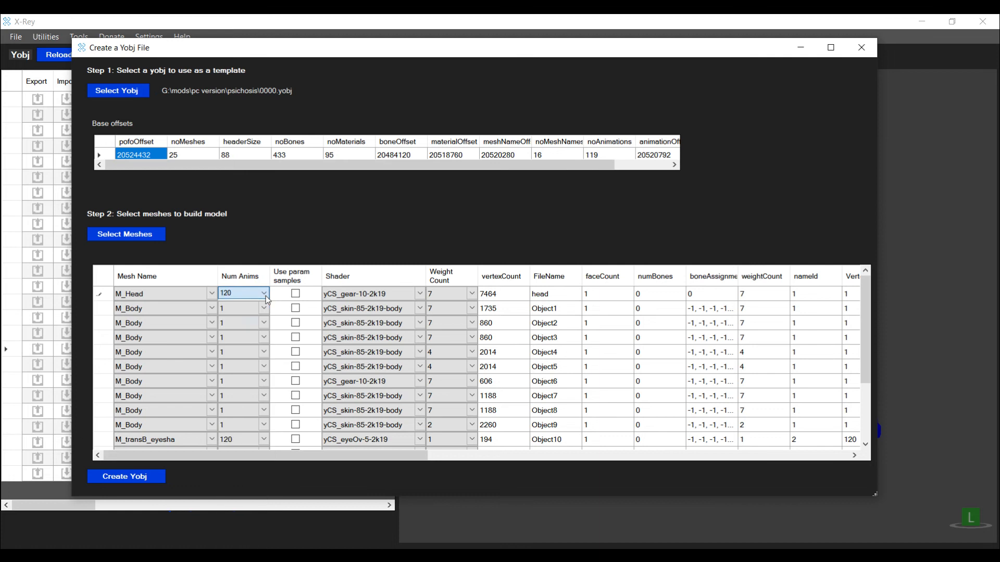
- Give the head mesh the yCS_skin-104-2k19-head shader with param samples enabled, and create the yobj file
click(138, 443)
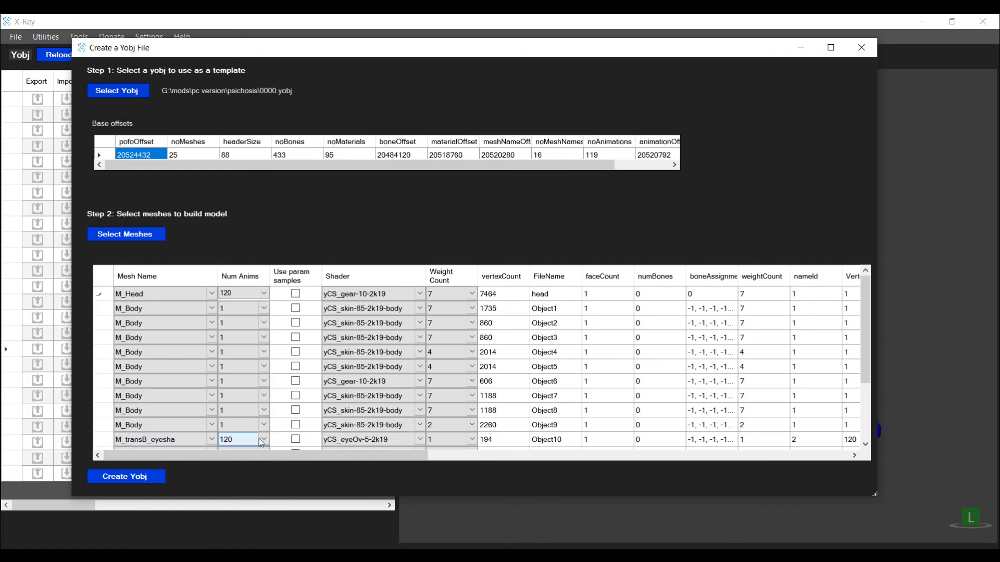
click(421, 295)
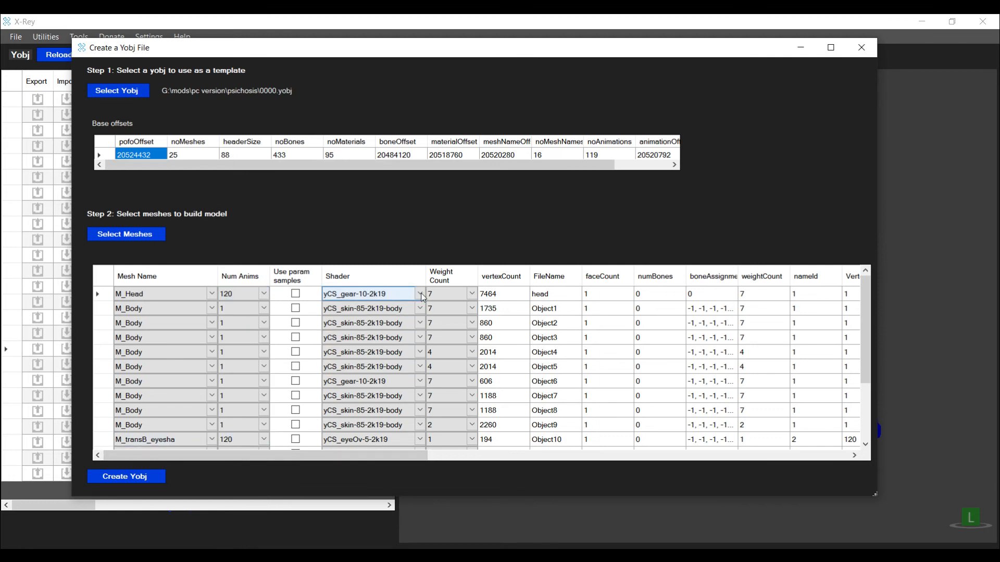
click(421, 295)
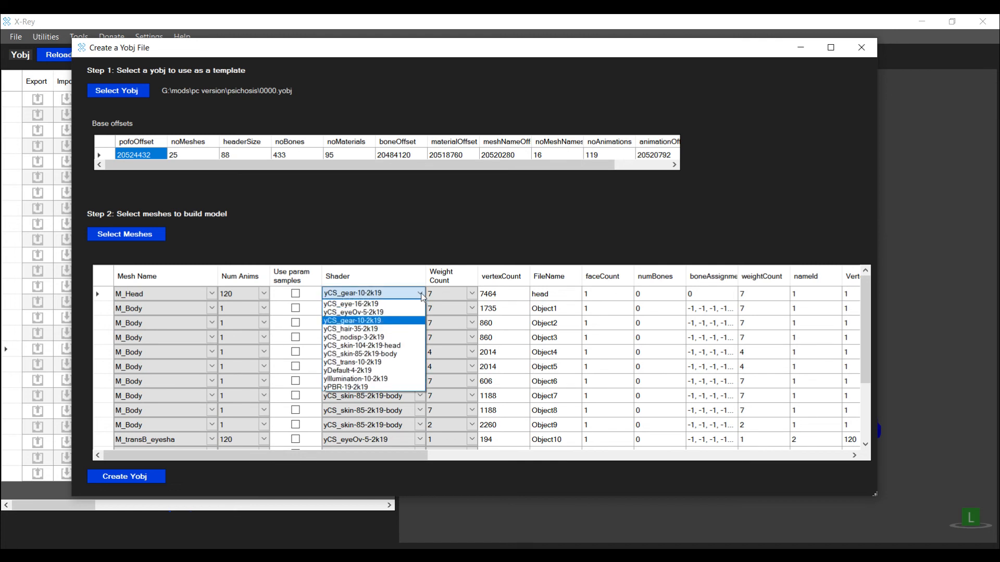
click(402, 346)
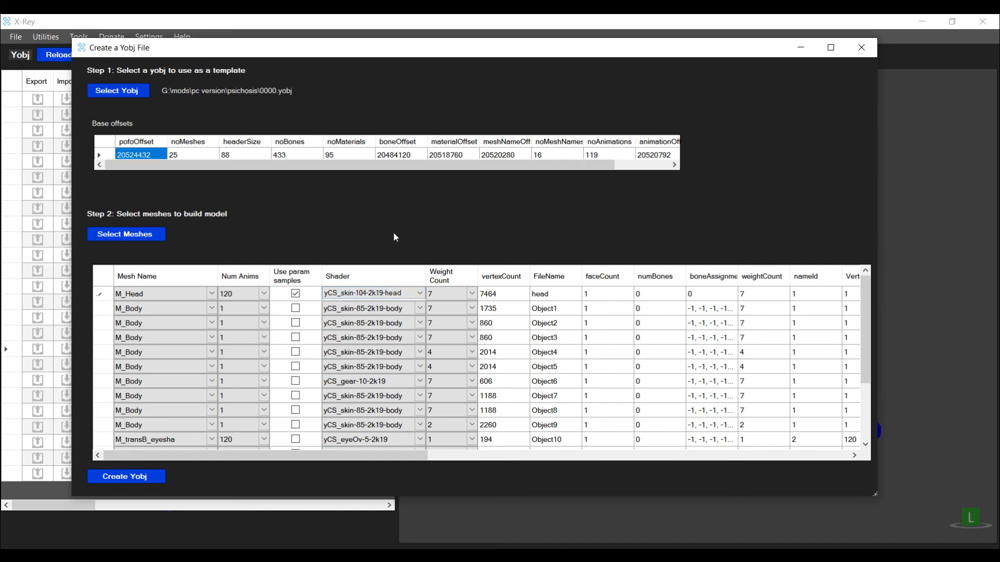
click(146, 479)
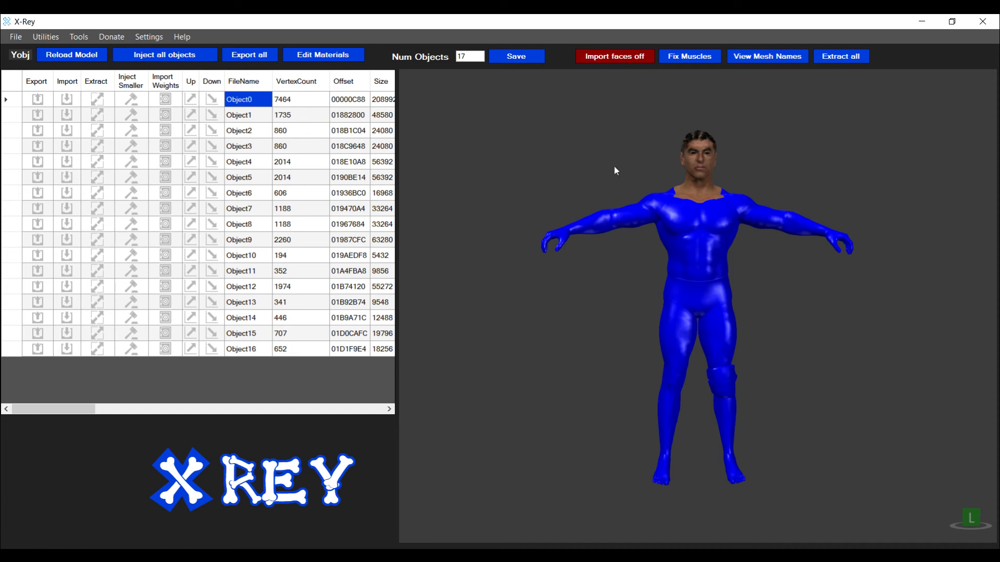
- Preview Object1 and Object0 of the newly built model and export the head, Object0
click(239, 115)
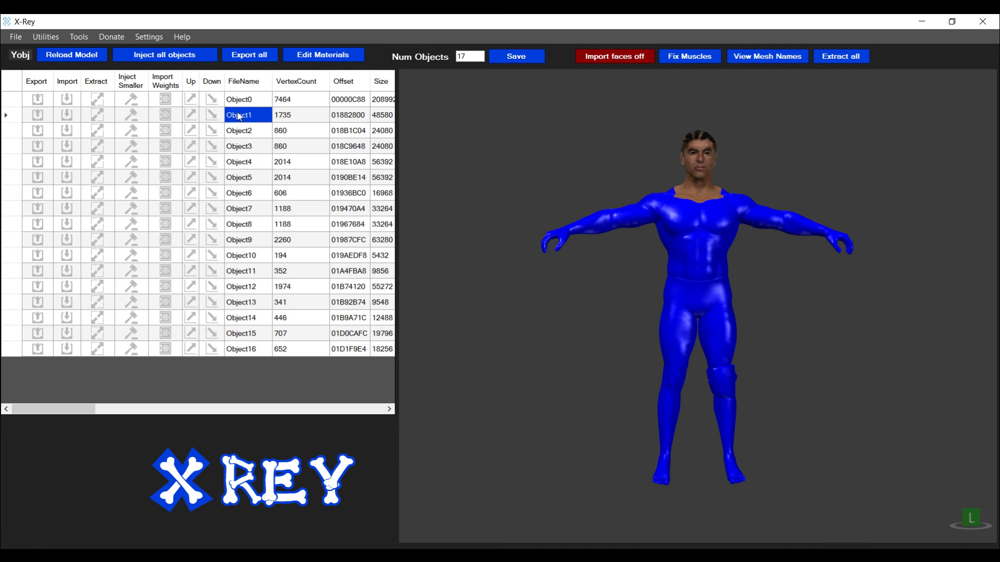
click(246, 103)
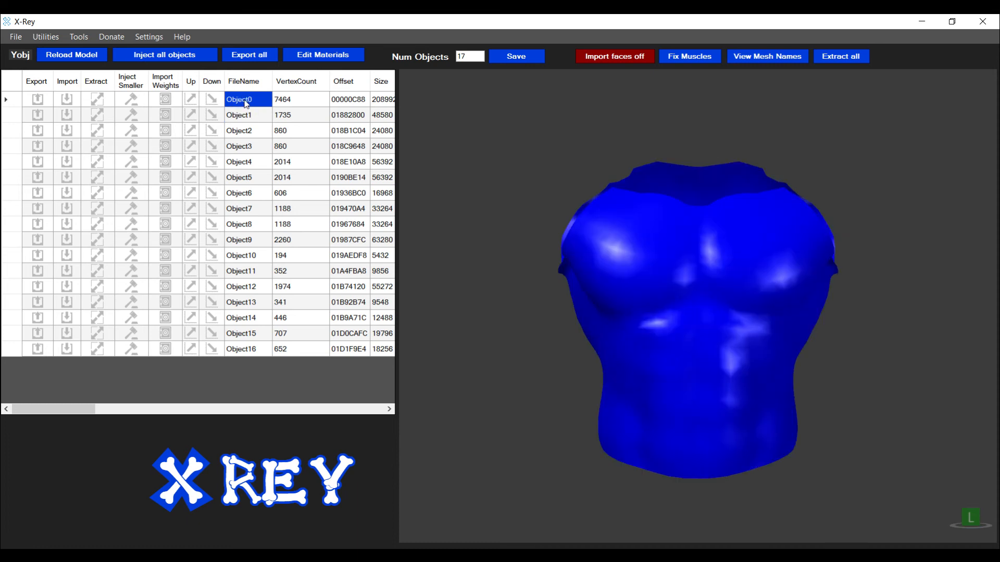
click(42, 102)
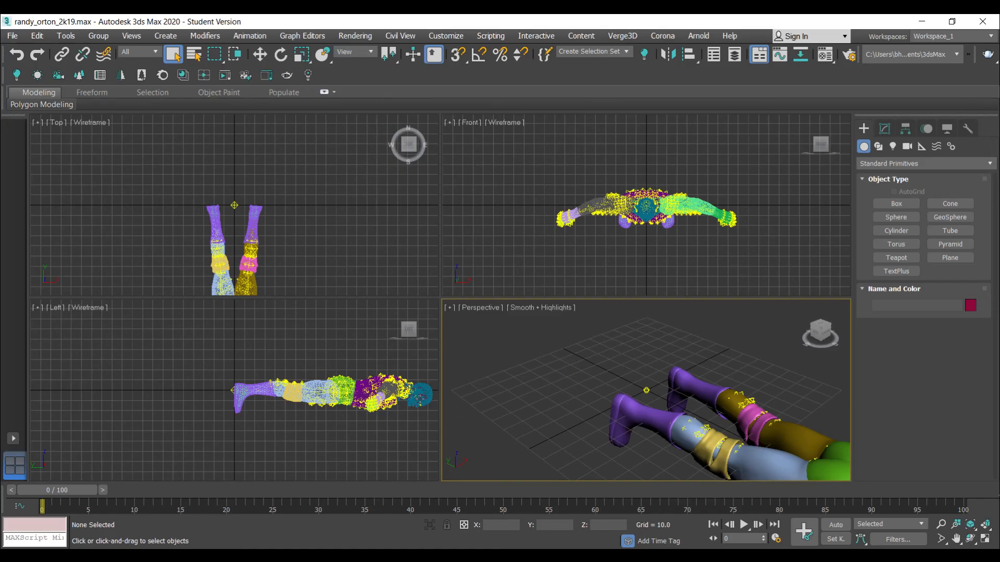
- Switch to the randy_orton_2k19.max scene in 3ds Max and frame the front of the wrestler's head in a maximized perspective view
click(419, 397)
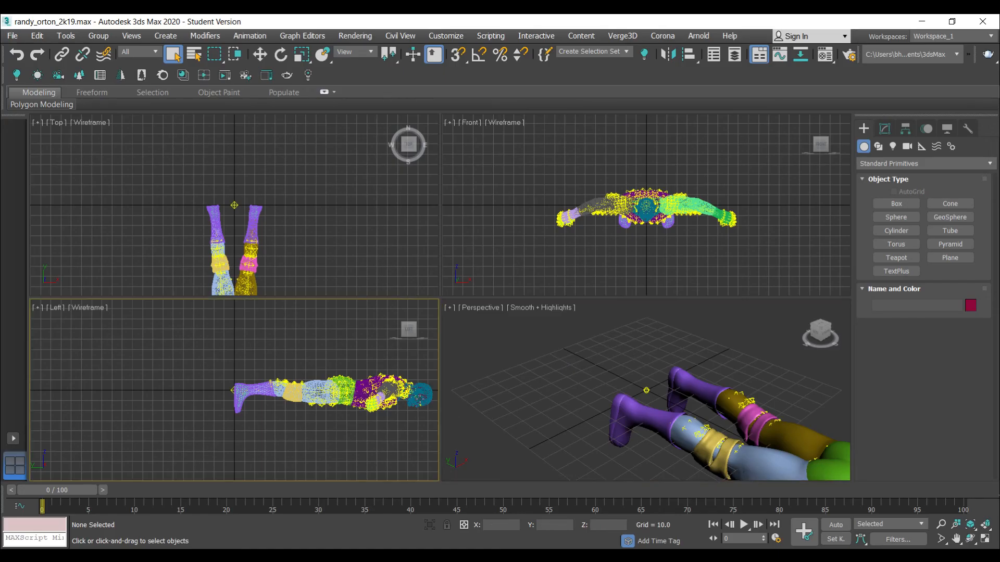
right_click(567, 364)
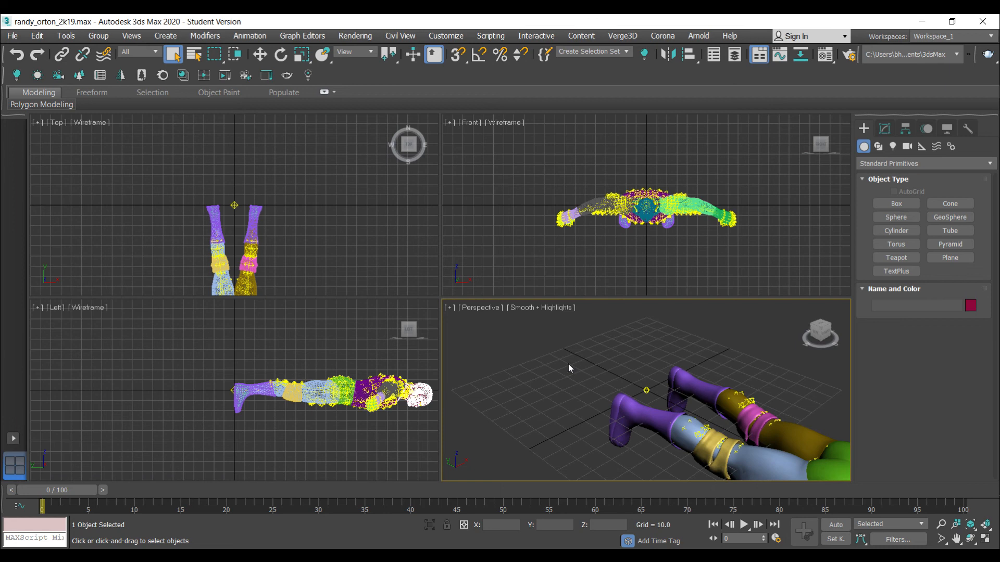
key(z)
click(567, 364)
key(z)
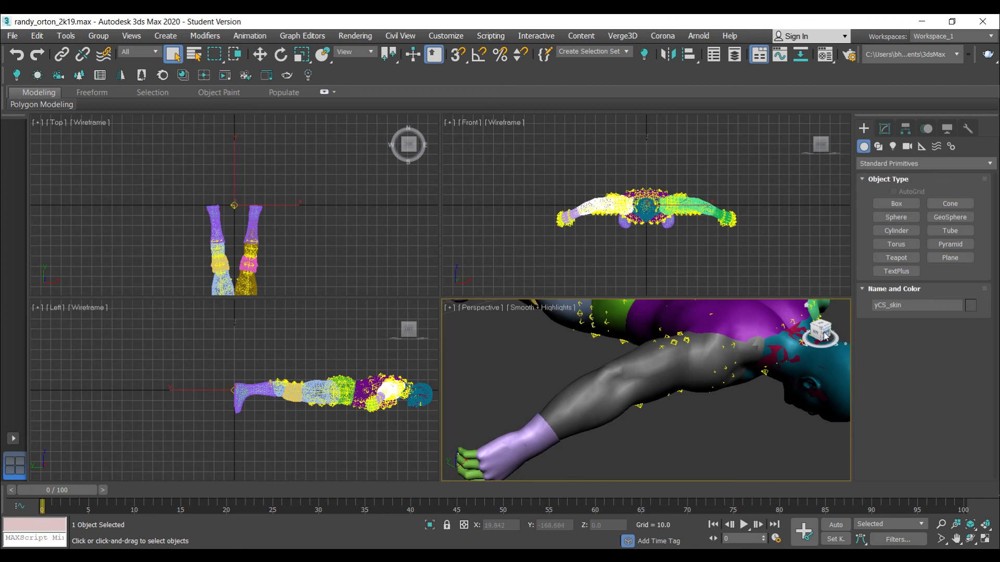
mouse_move(823, 334)
mouse_down()
mouse_move(802, 430)
mouse_move(827, 331)
mouse_up()
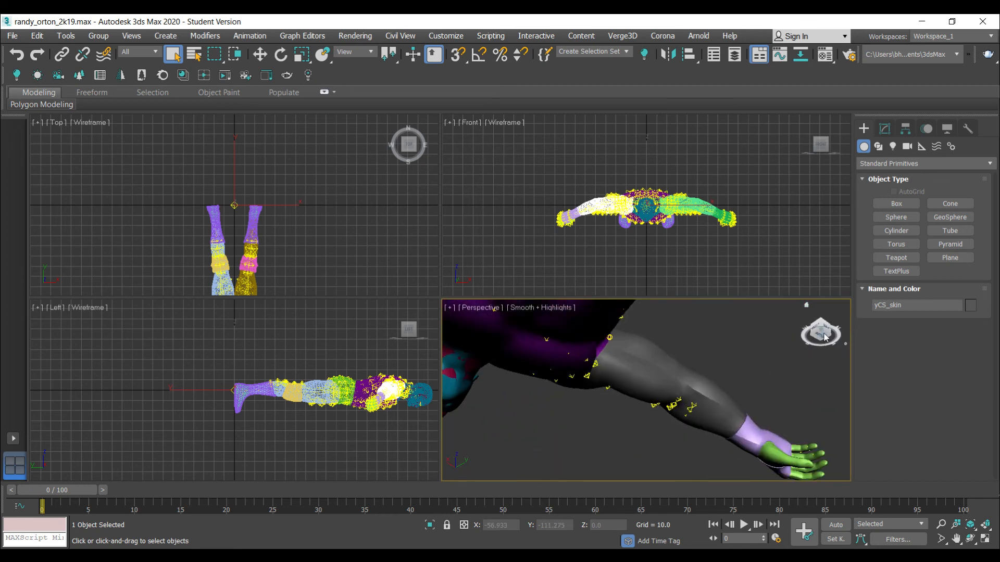
click(825, 336)
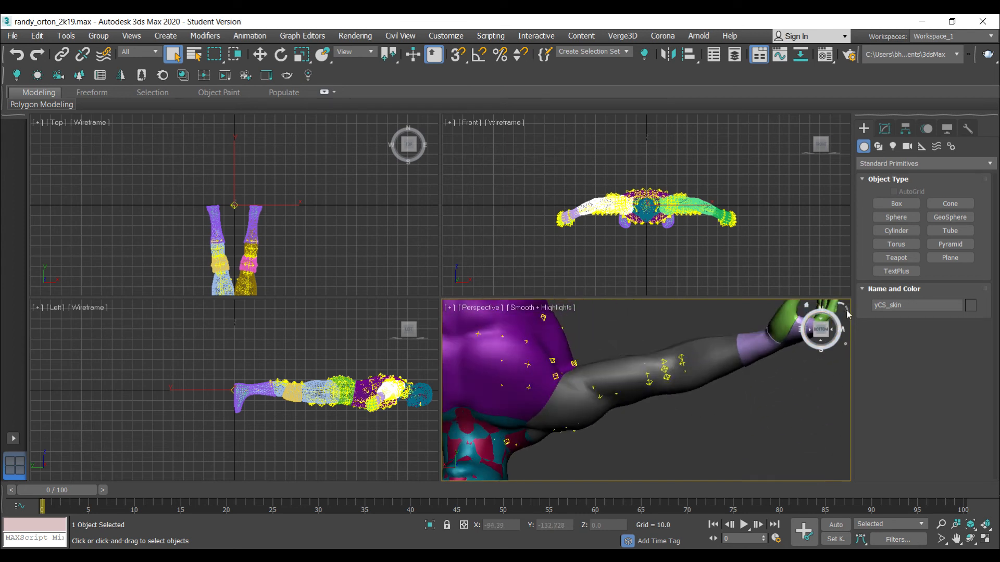
click(845, 311)
click(847, 313)
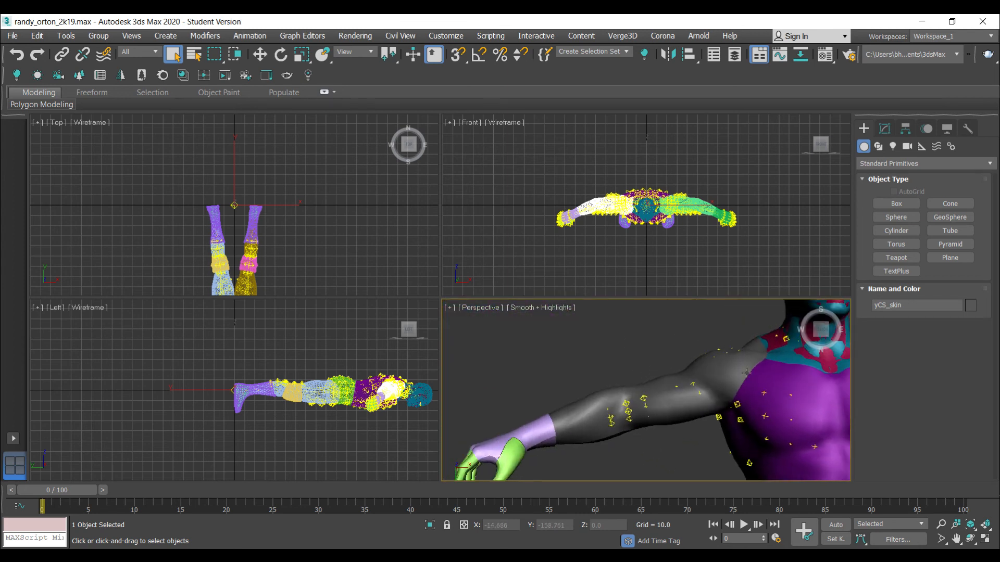
scroll(709, 348, up, 3)
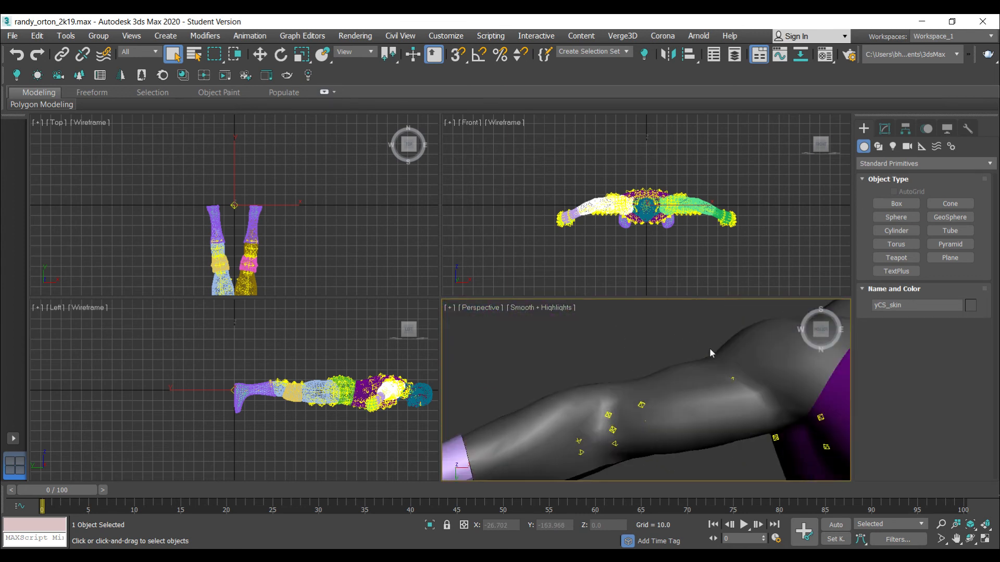
click(985, 540)
click(957, 541)
drag(591, 214, 340, 370)
drag(498, 224, 255, 387)
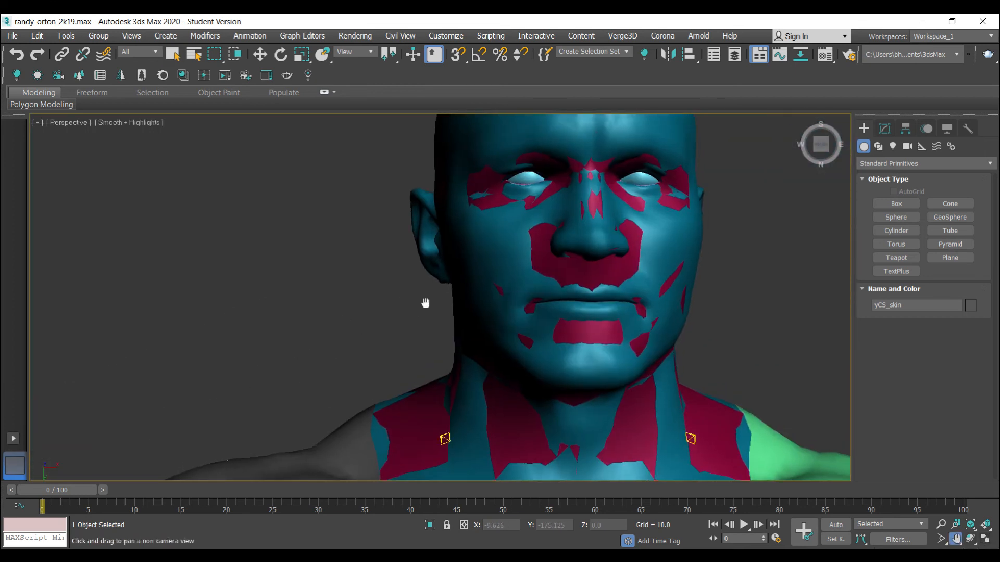
drag(424, 301, 272, 351)
- Import the exported Object0 head into the scene and show it together with the shoulders and chest
click(12, 36)
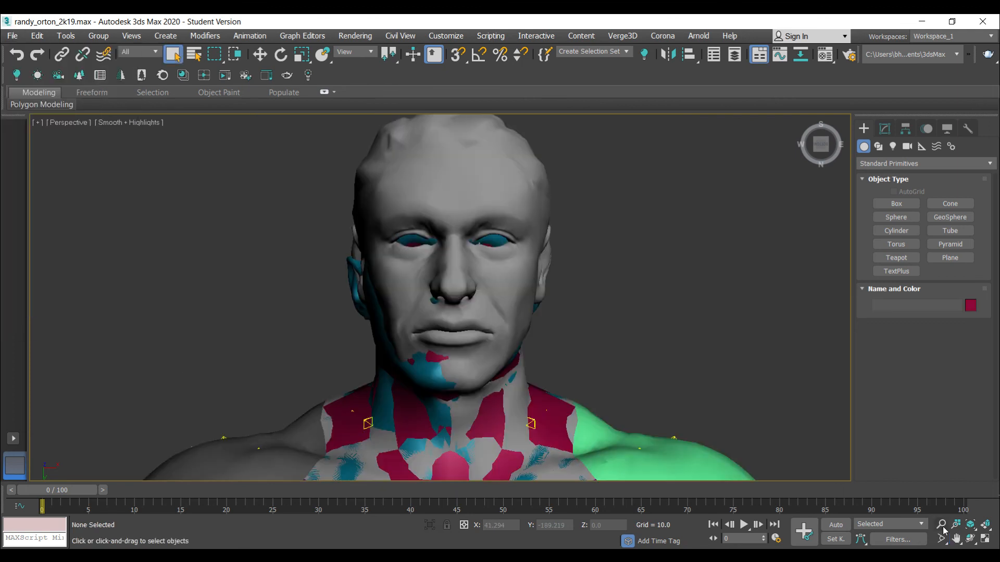
key(alt+z)
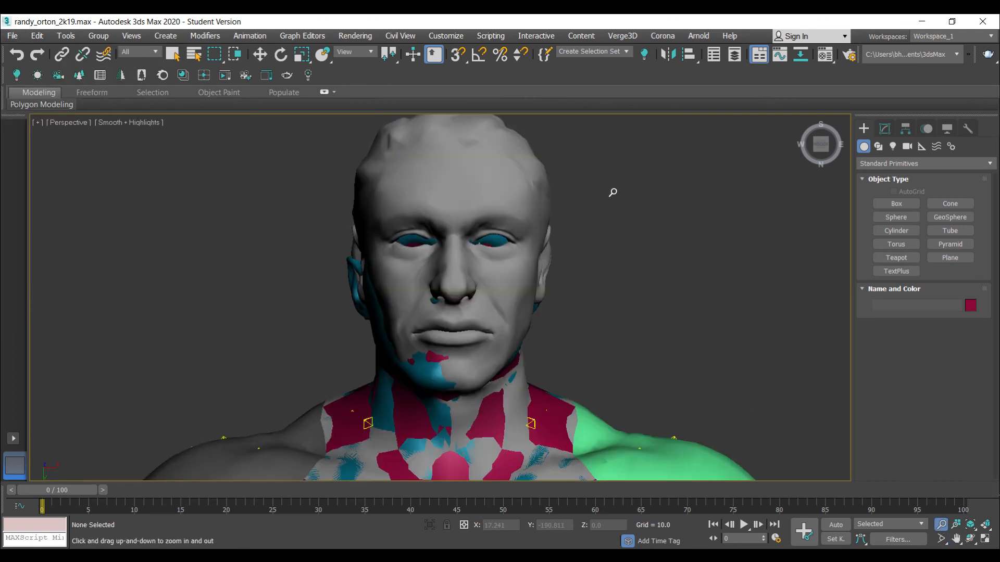
drag(611, 191, 616, 221)
click(172, 53)
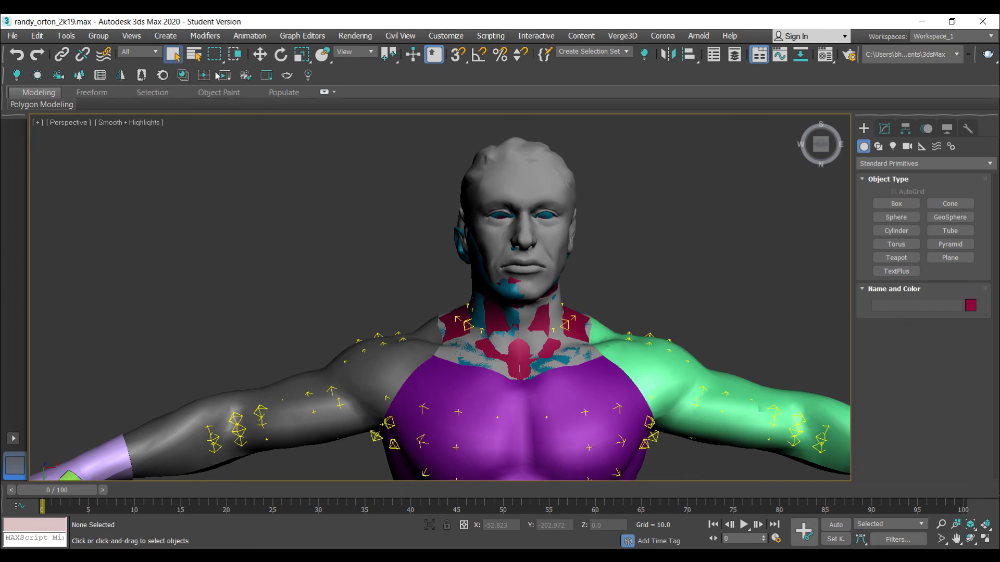
- Add a Skin Wrap modifier to the imported head, Object0
click(489, 164)
click(887, 130)
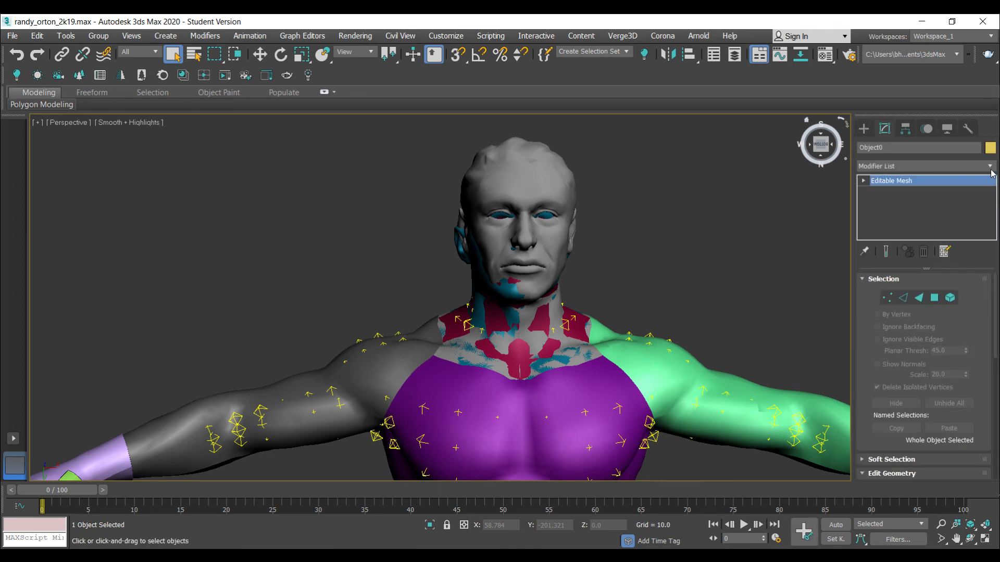
click(991, 171)
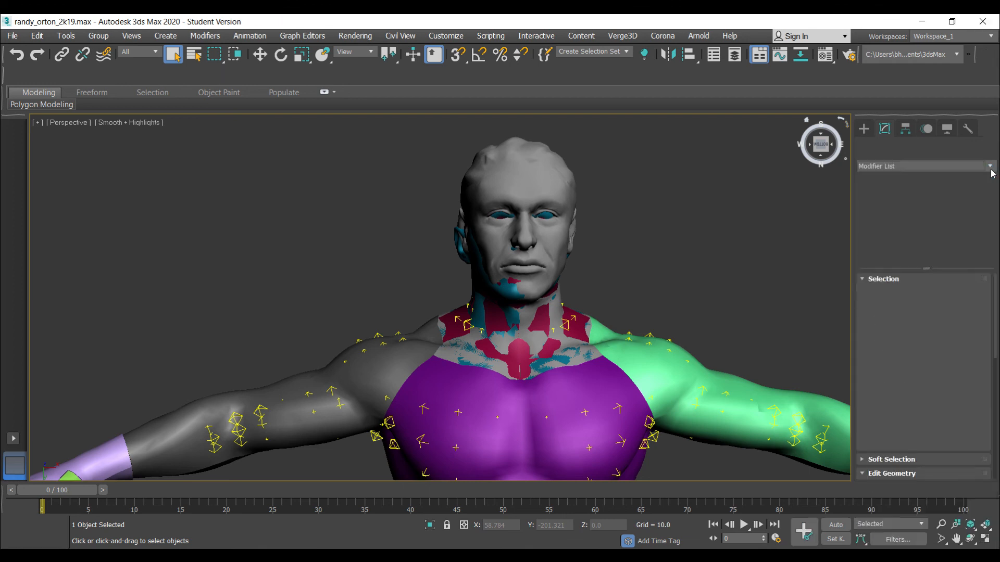
drag(990, 187, 998, 435)
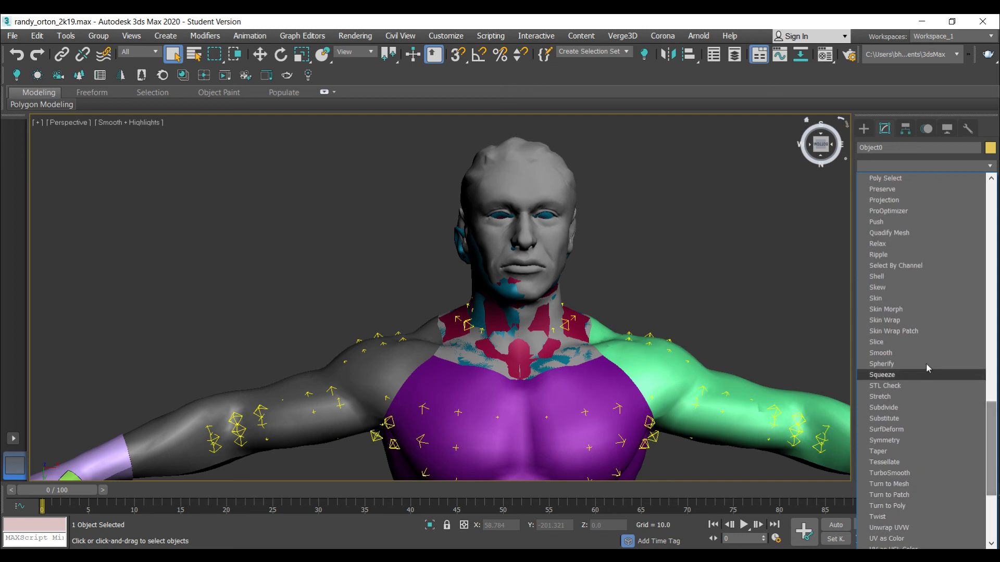
click(896, 323)
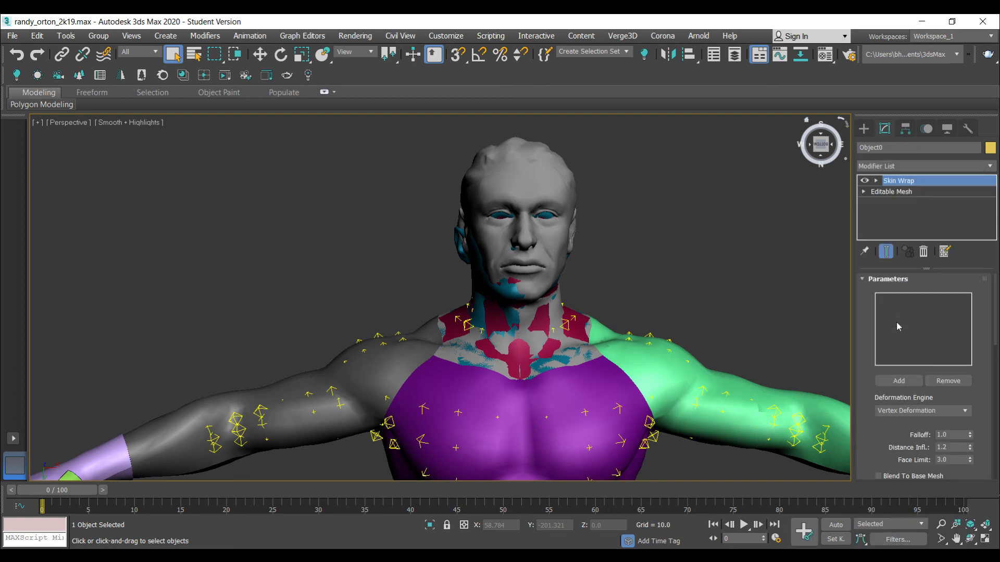
- Add the original head, chest and both upper-arm yCS_skin meshes as the Skin Wrap's control objects
click(890, 382)
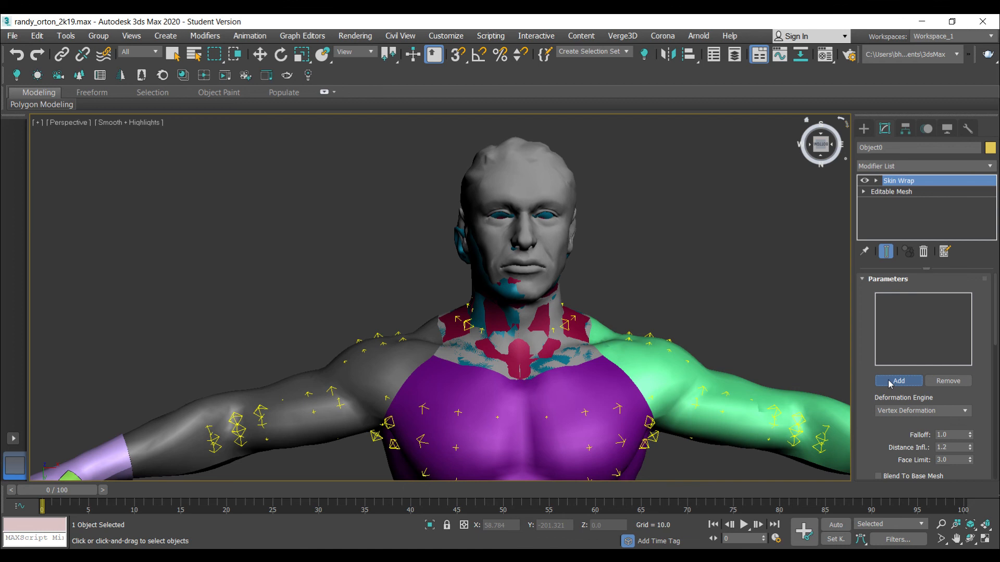
click(479, 319)
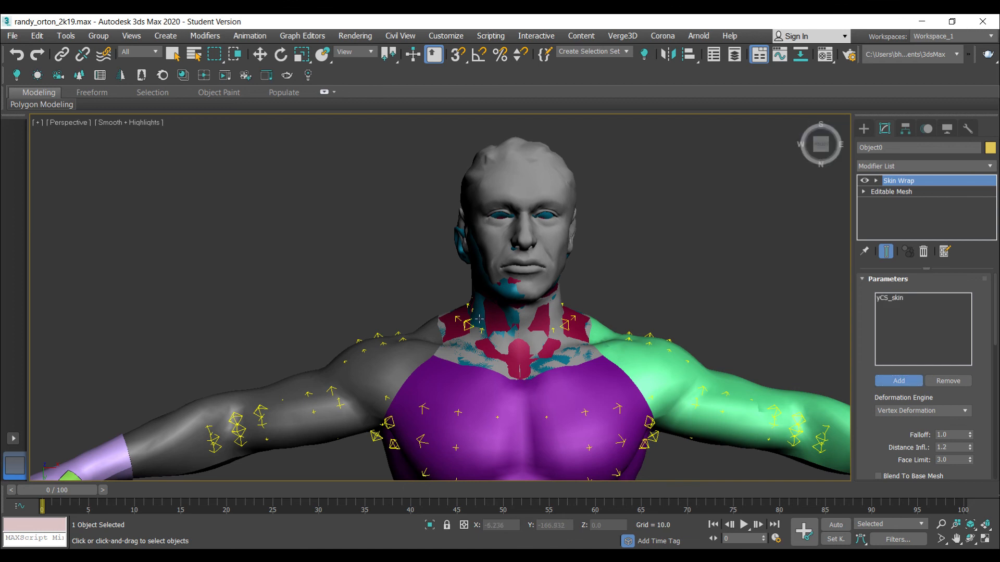
click(455, 387)
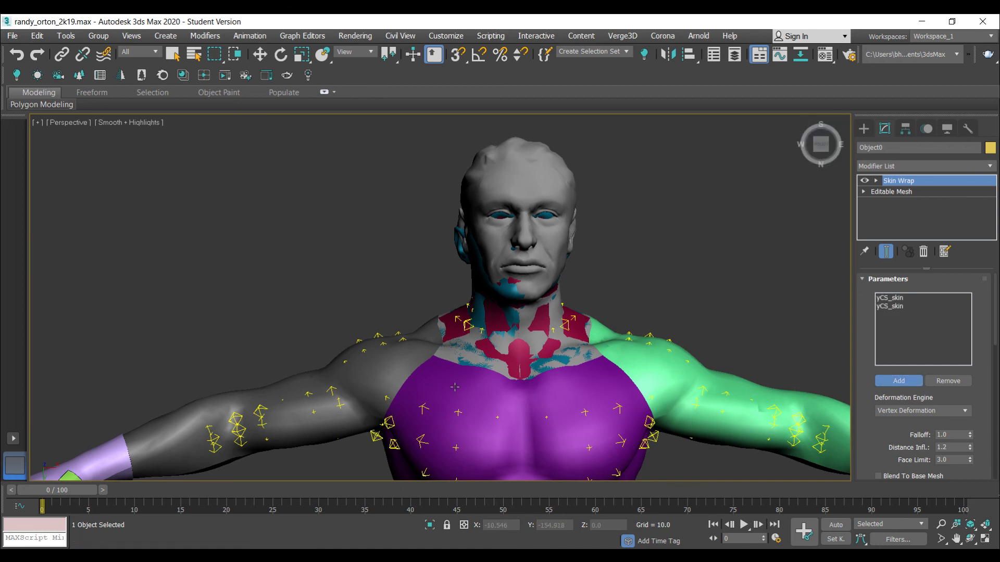
click(390, 362)
click(662, 366)
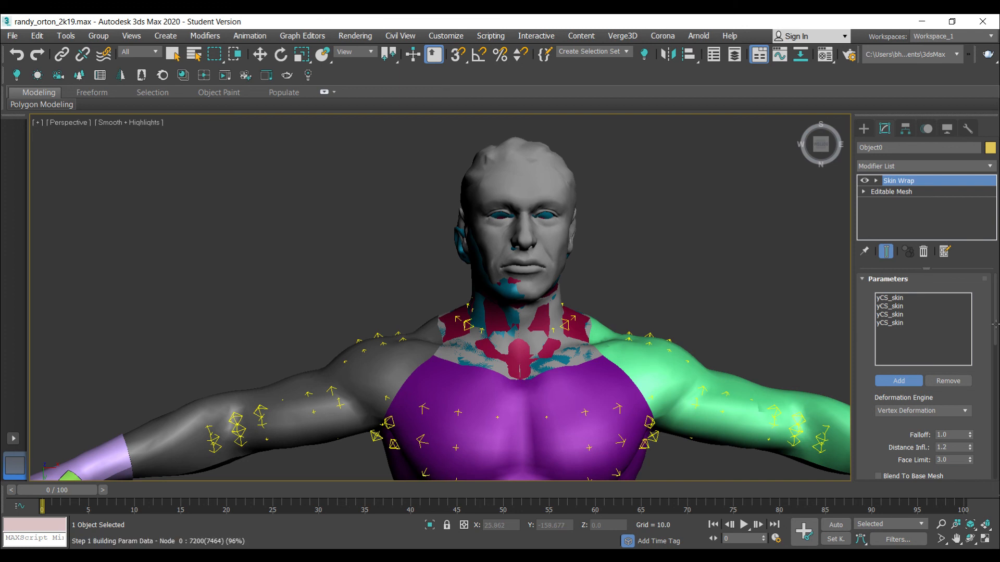
- Set the Skin Wrap's falloff to 0.001, enable Weight All Points and convert the wrap to a Skin modifier
scroll(974, 353, down, 3)
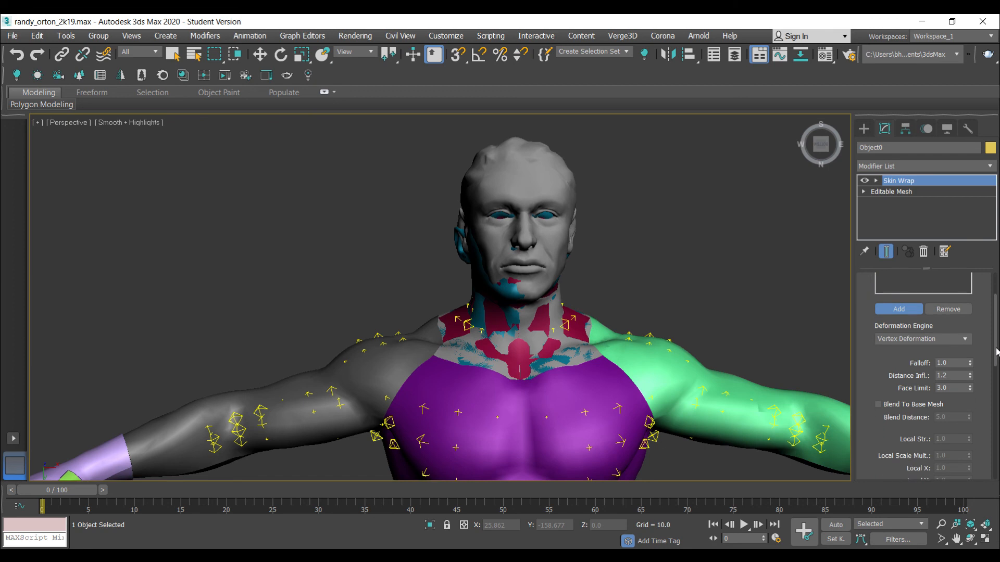
right_click(969, 361)
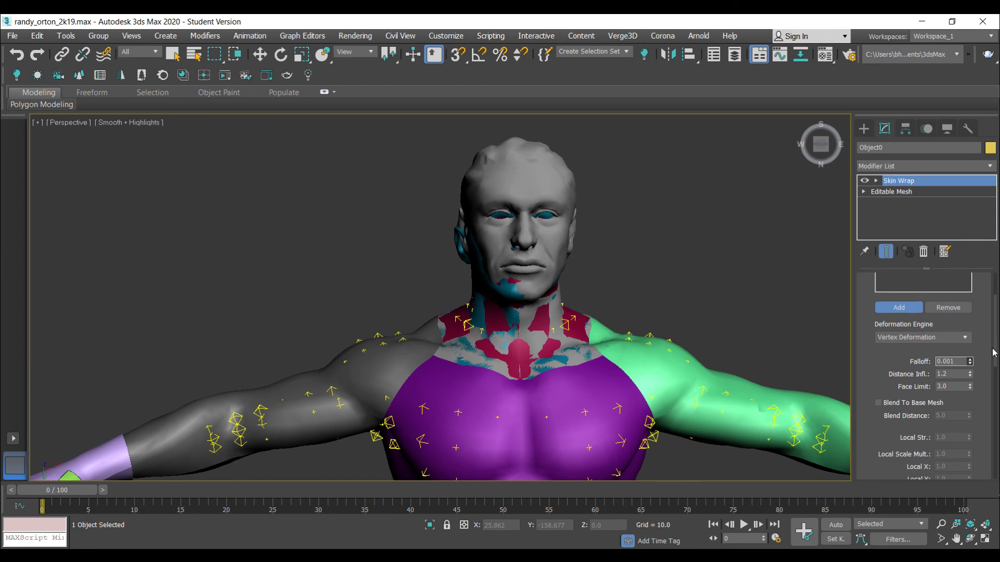
scroll(989, 359, down, 6)
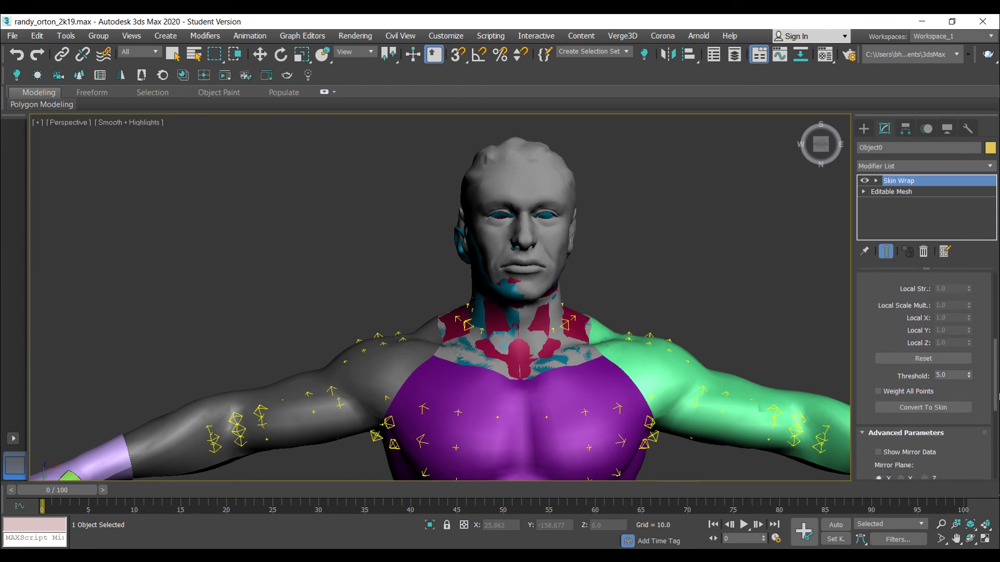
click(887, 393)
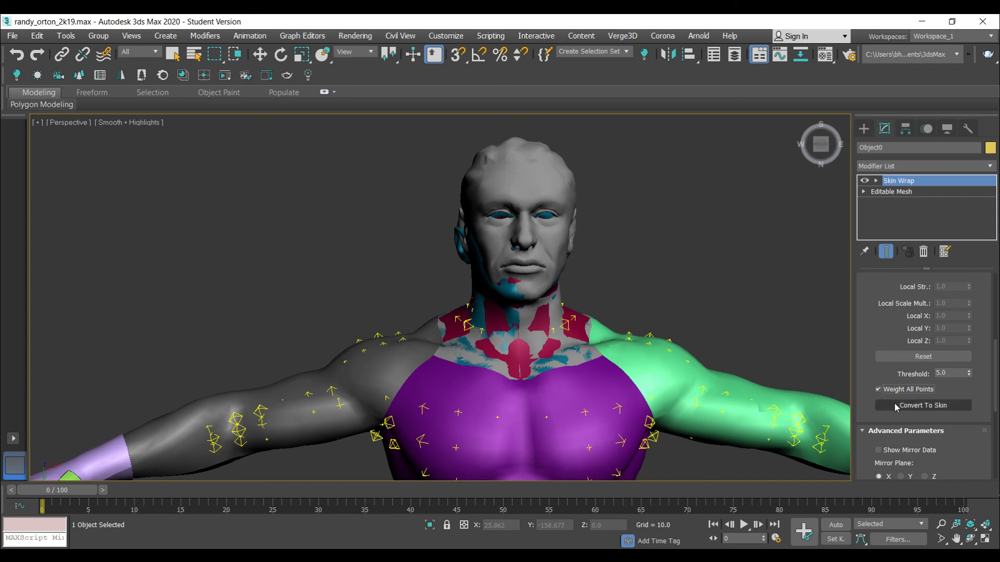
click(895, 406)
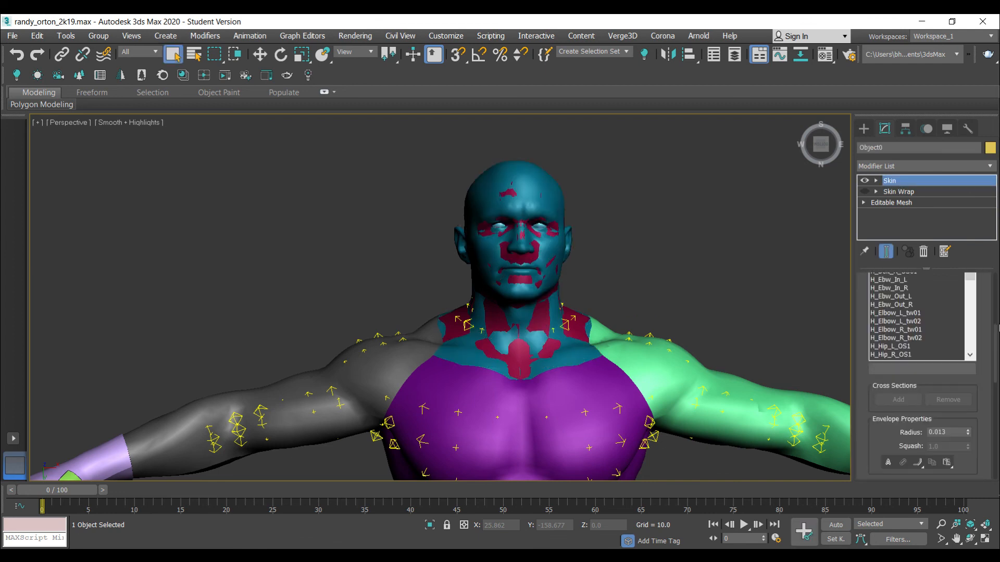
- Set the Bone Affect Limit to 7 in the advanced parameters of Object0's Skin modifier
drag(996, 343, 997, 395)
scroll(871, 475, down, 5)
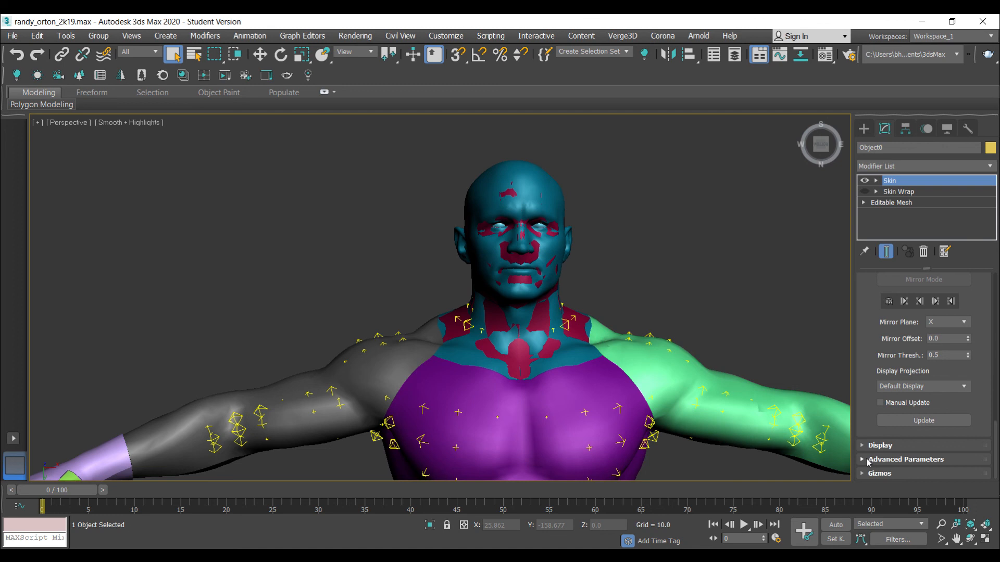
click(866, 459)
click(952, 325)
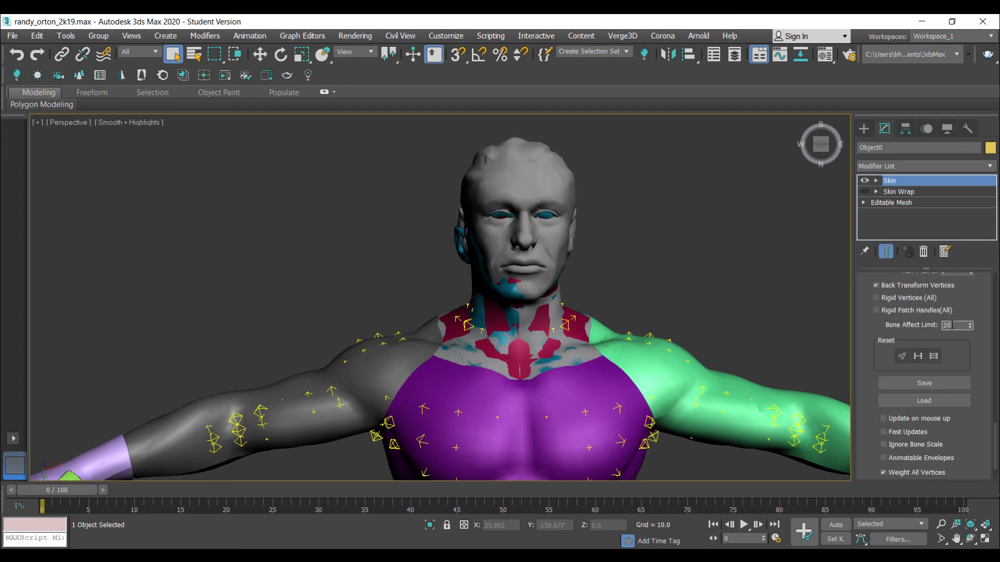
text(7)
key(Return)
- Run the export_bone_weights_to_file.ms script to export the head's bone weights
click(497, 38)
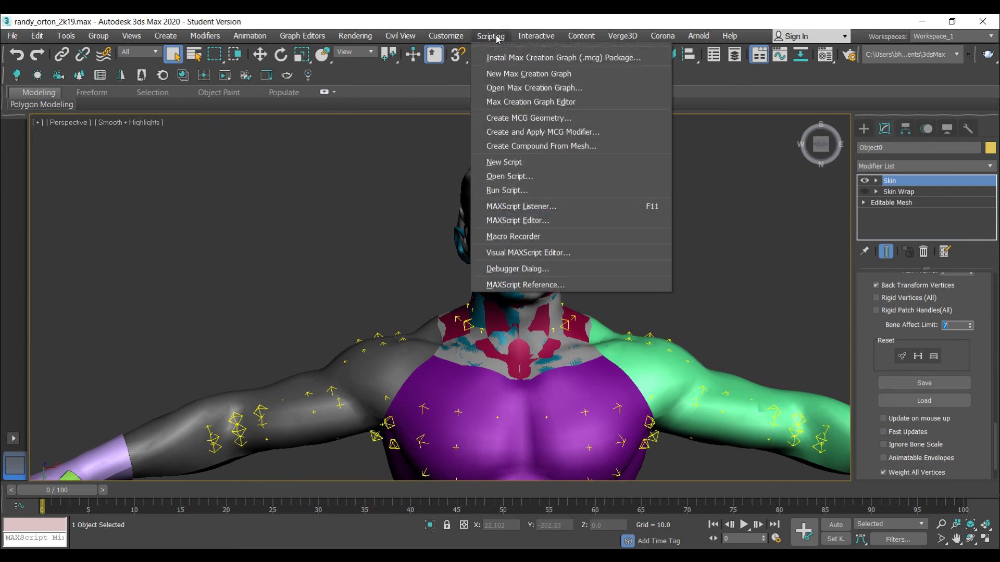
click(522, 191)
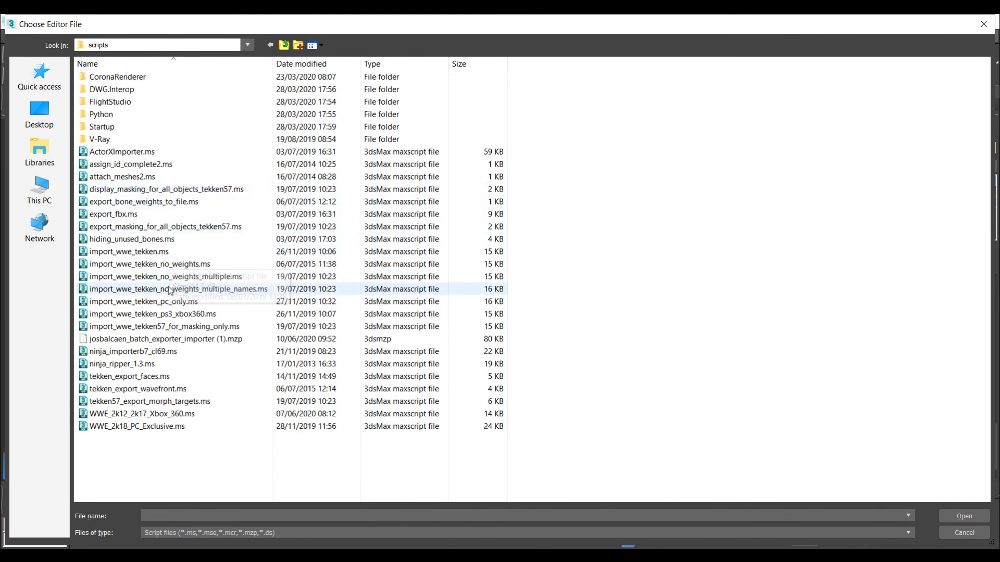
double_click(171, 203)
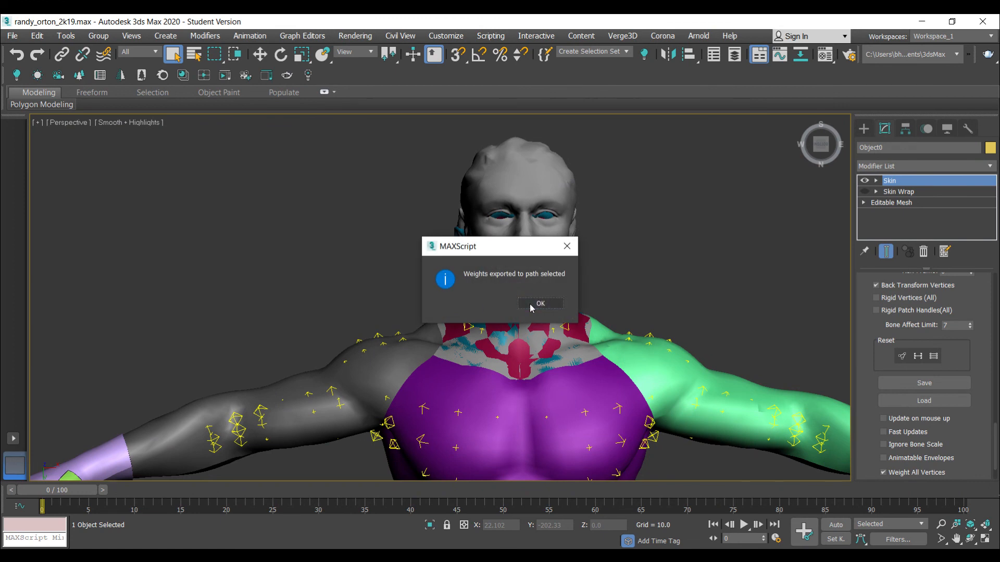
click(540, 304)
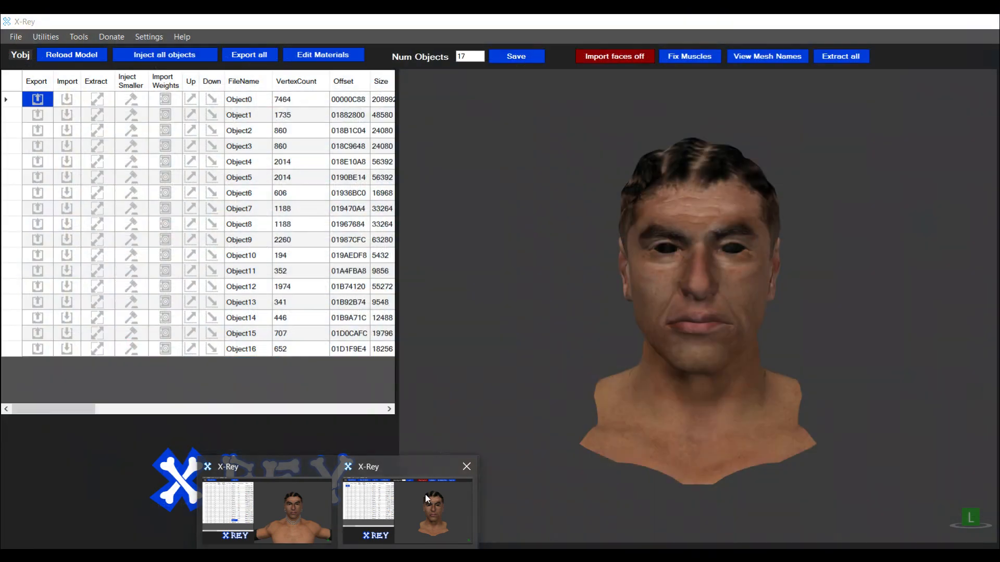
- Switch to the X-Rey window with the custom head and import the weights from Object0.txt into Object0
click(442, 516)
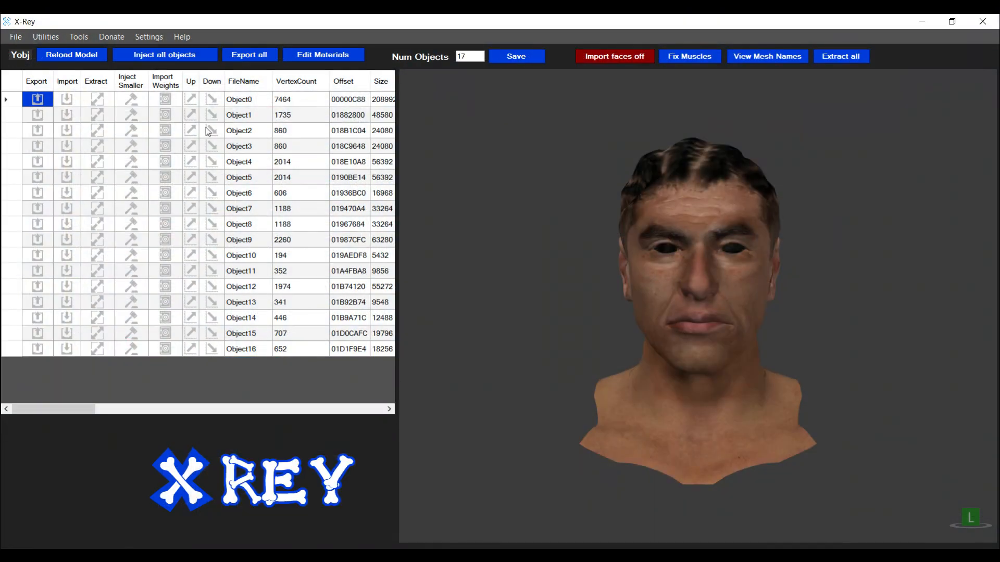
click(165, 100)
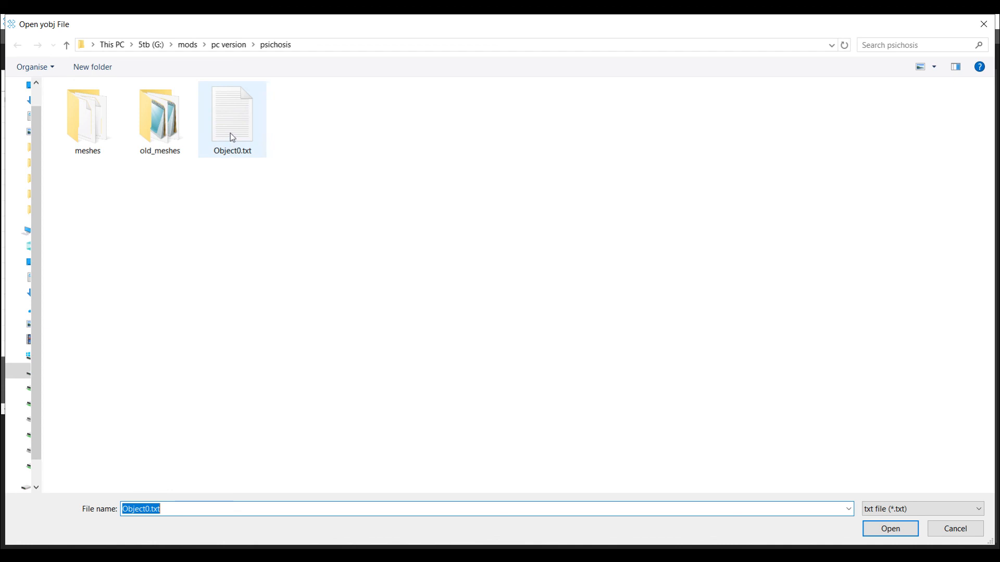
double_click(231, 134)
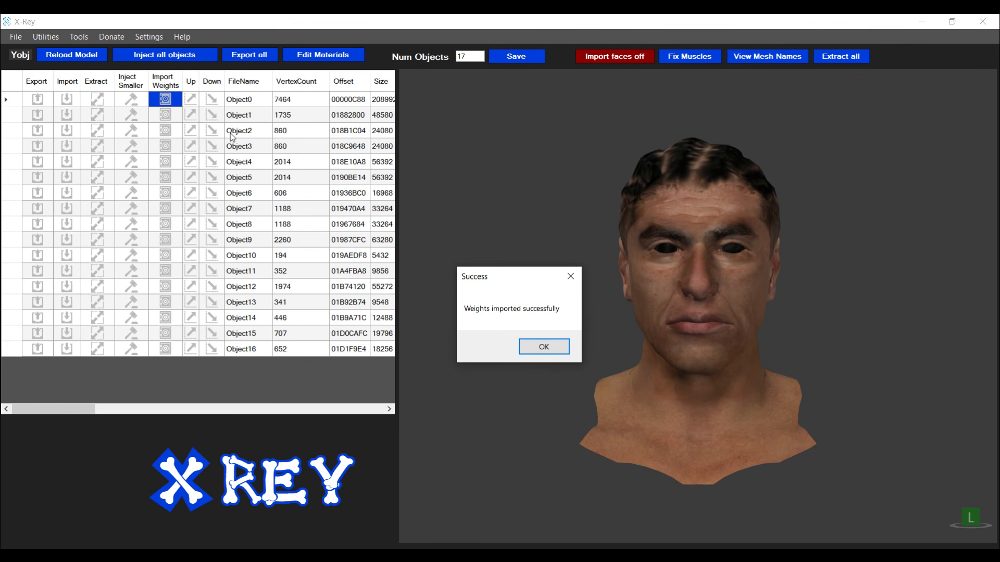
click(553, 348)
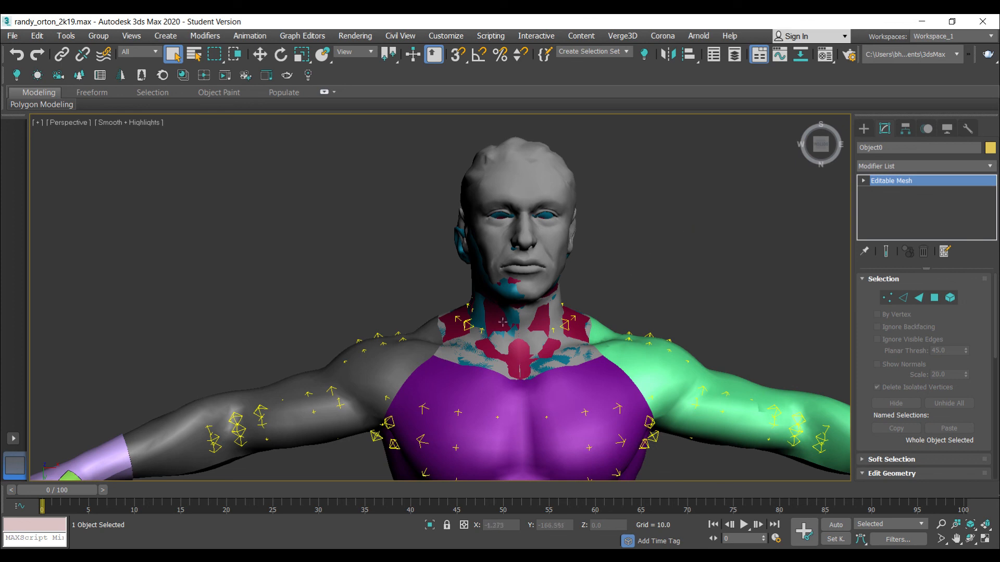
- Copy the Skin modifier from the original yCS_skin head and paste it onto the imported Object0 head
click(509, 291)
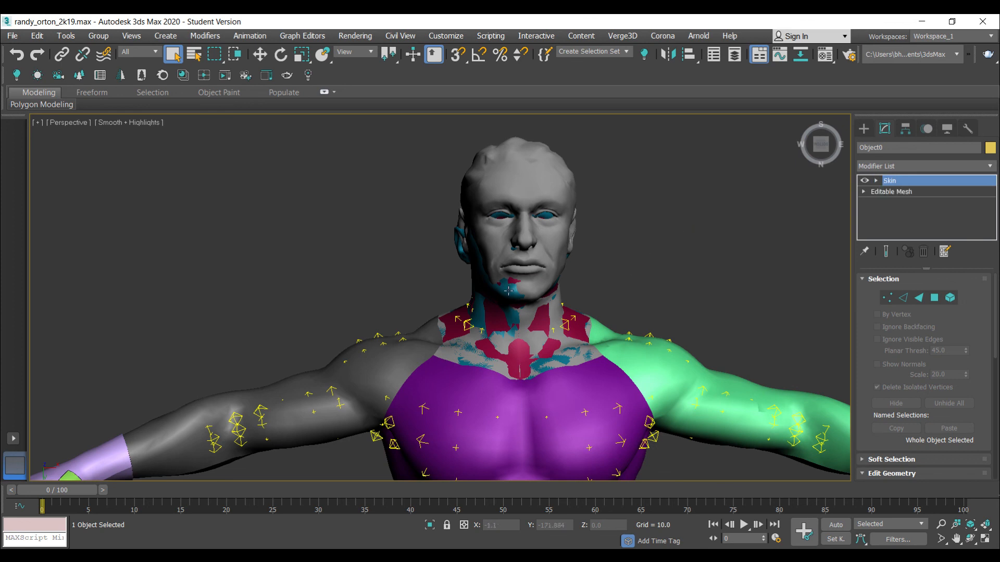
right_click(899, 185)
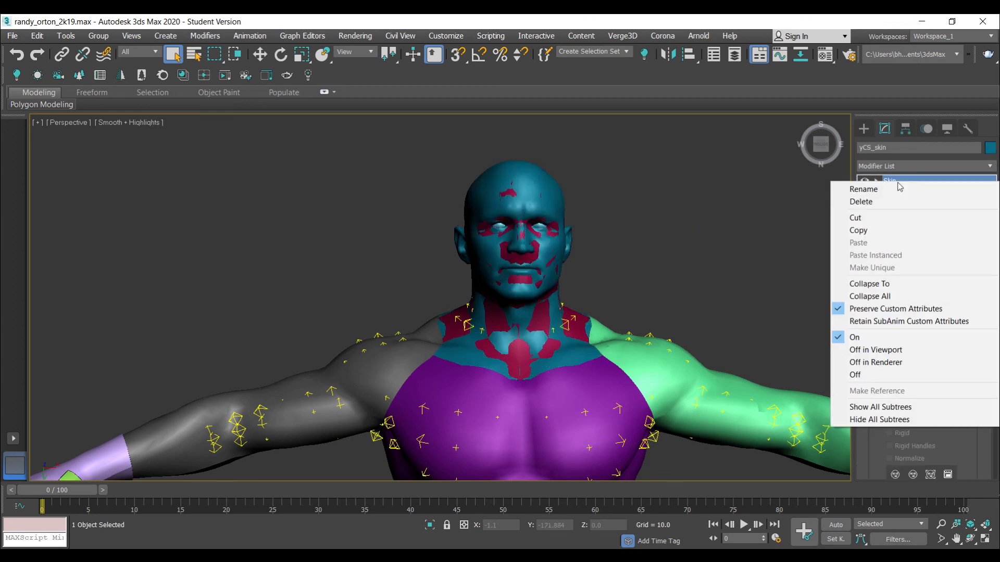
click(856, 231)
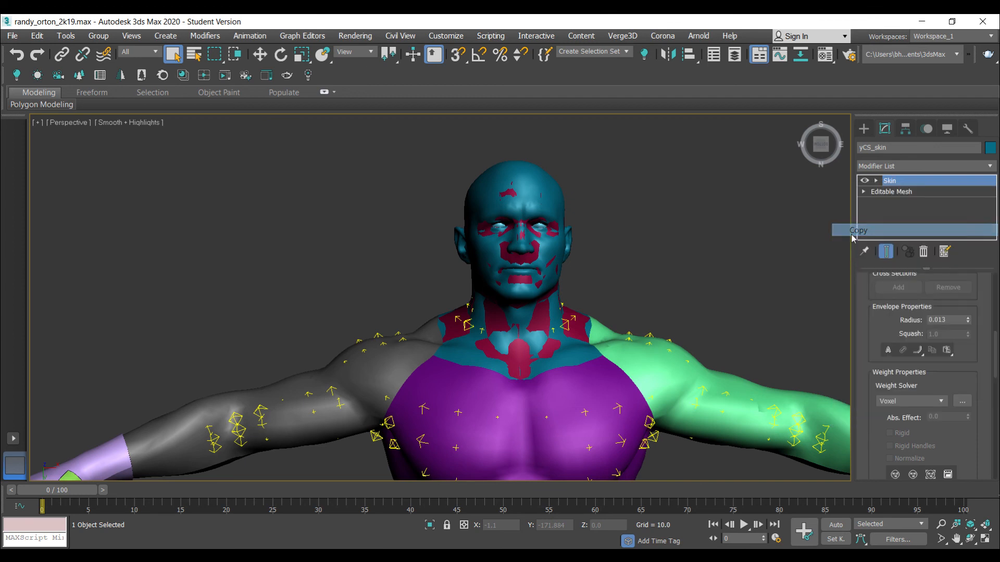
click(550, 188)
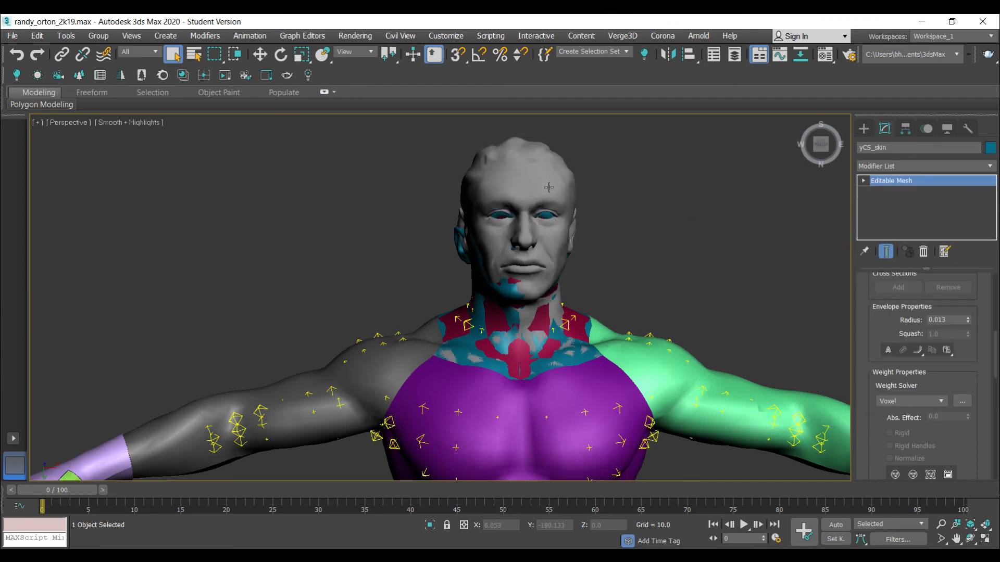
right_click(889, 181)
click(898, 186)
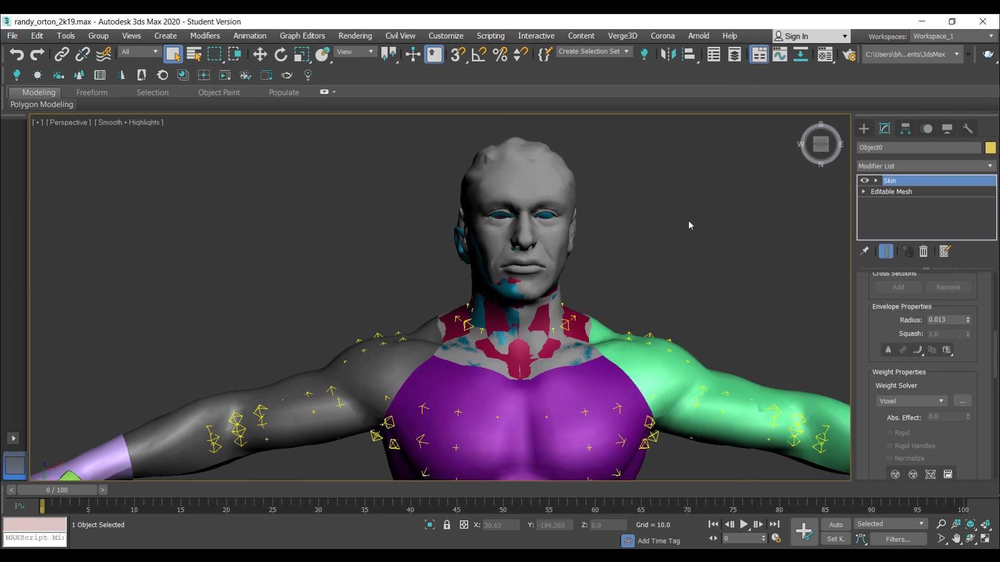
- Show the Bone Affect Limit setting in the advanced parameters of Object0's pasted Skin modifier
drag(995, 361, 999, 446)
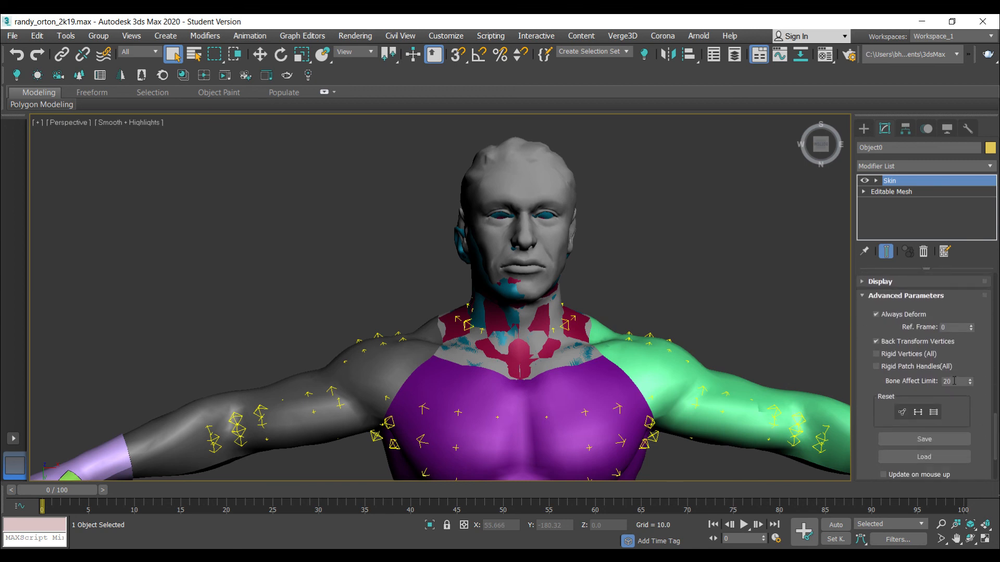